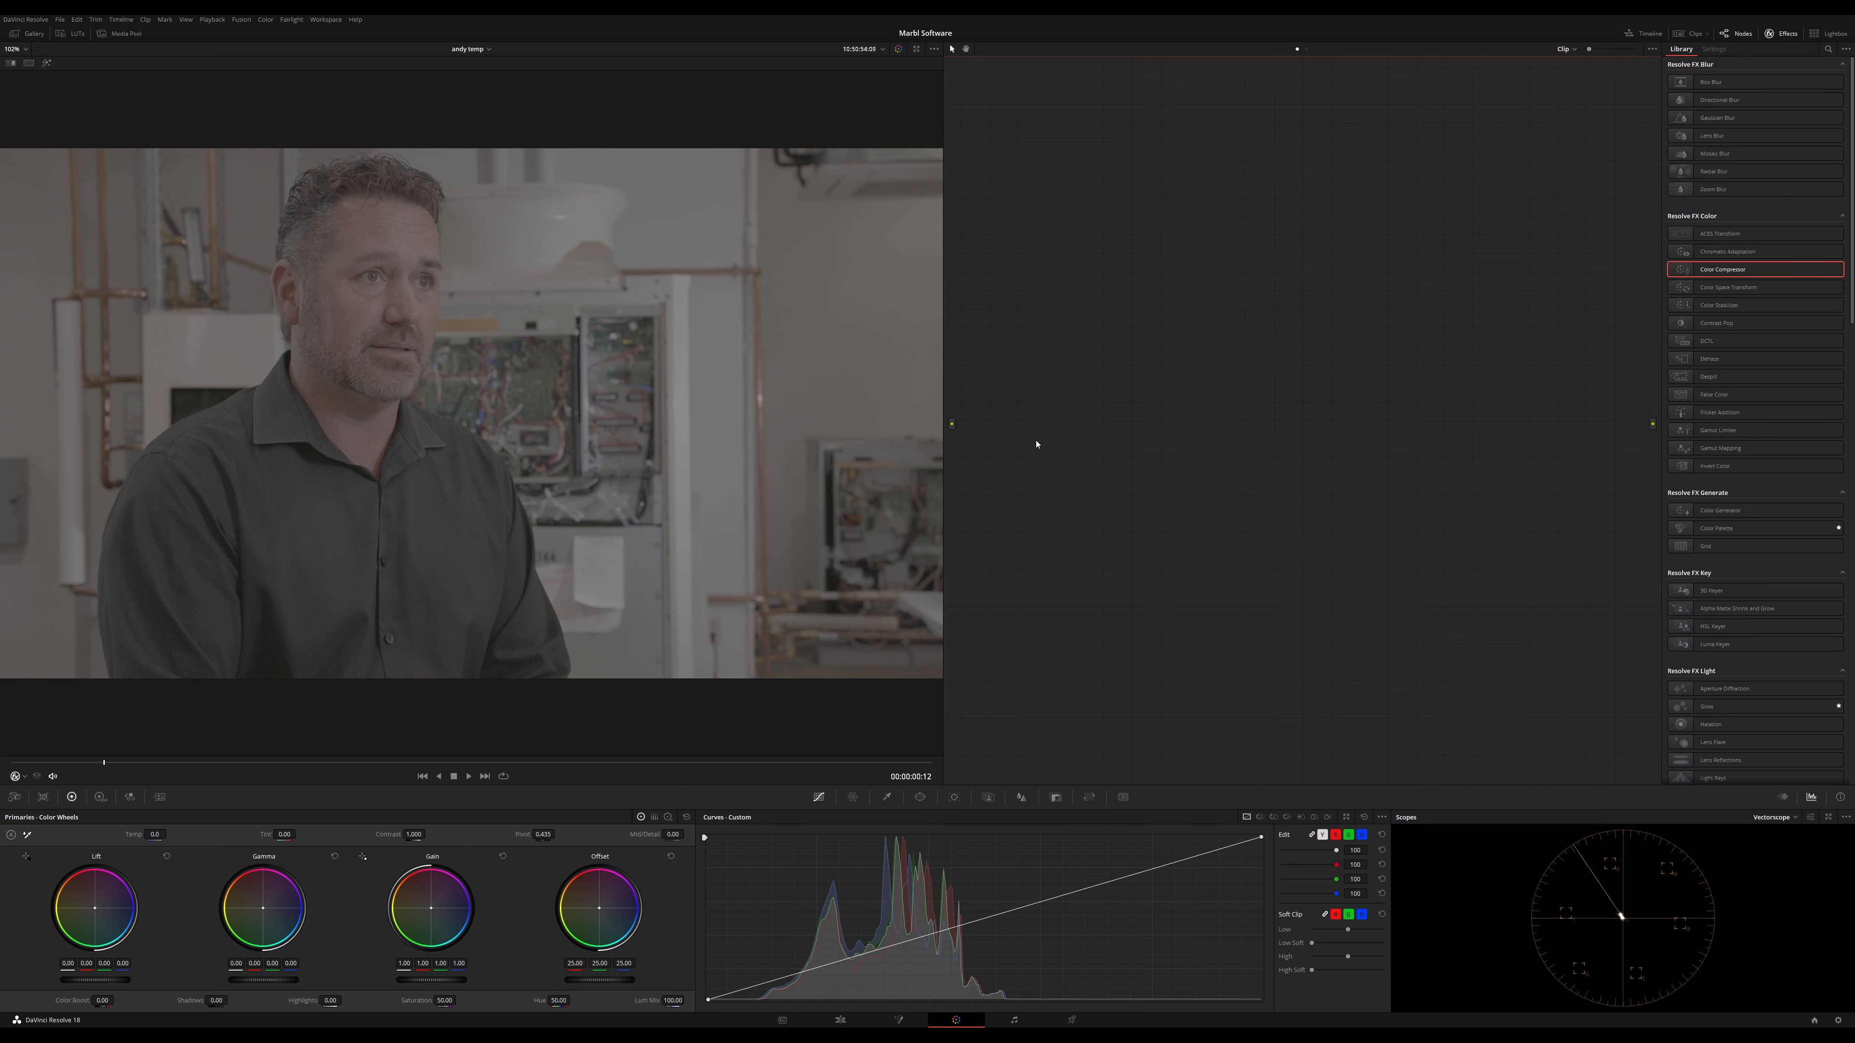
# Add a serial node, place it close to the source input and label it Fake LUT
pyautogui.hotkey('alt', 's')
pyautogui.moveTo(1095, 208); pyautogui.dragTo(1036, 382)
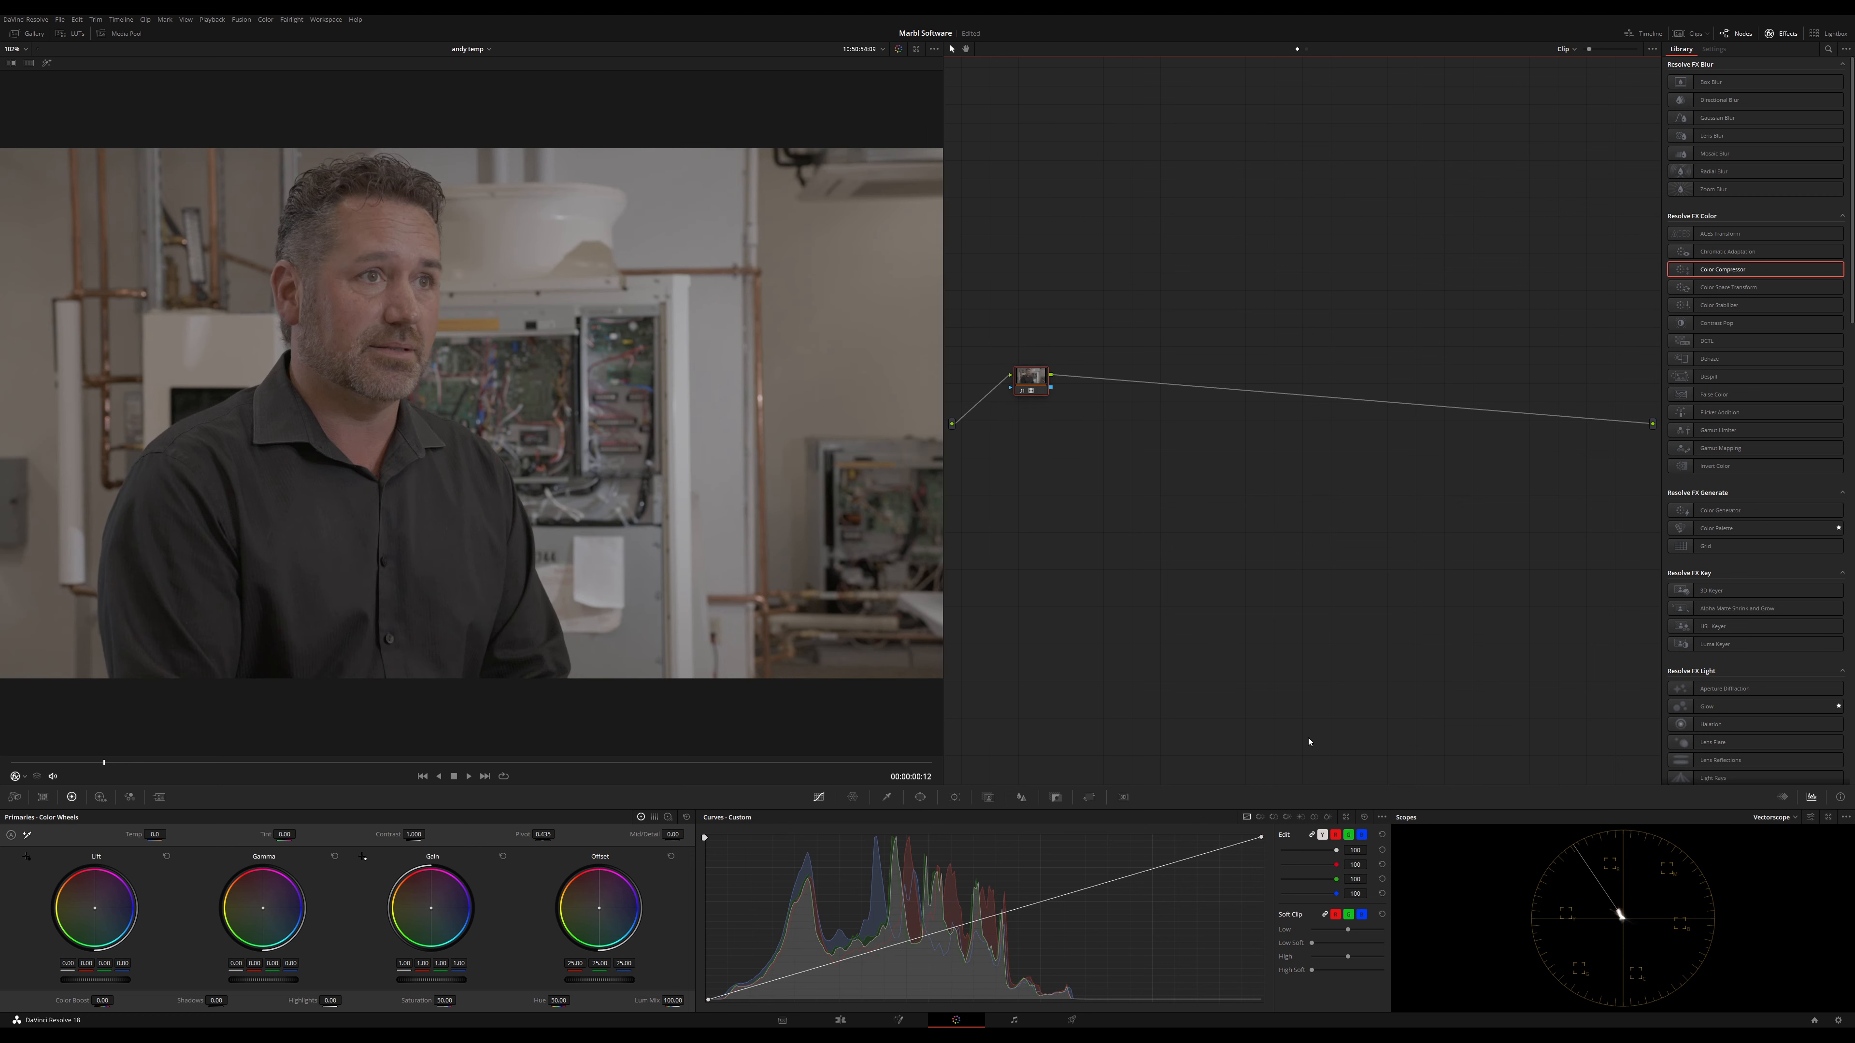
pyautogui.moveTo(1034, 365); pyautogui.dragTo(1066, 412)
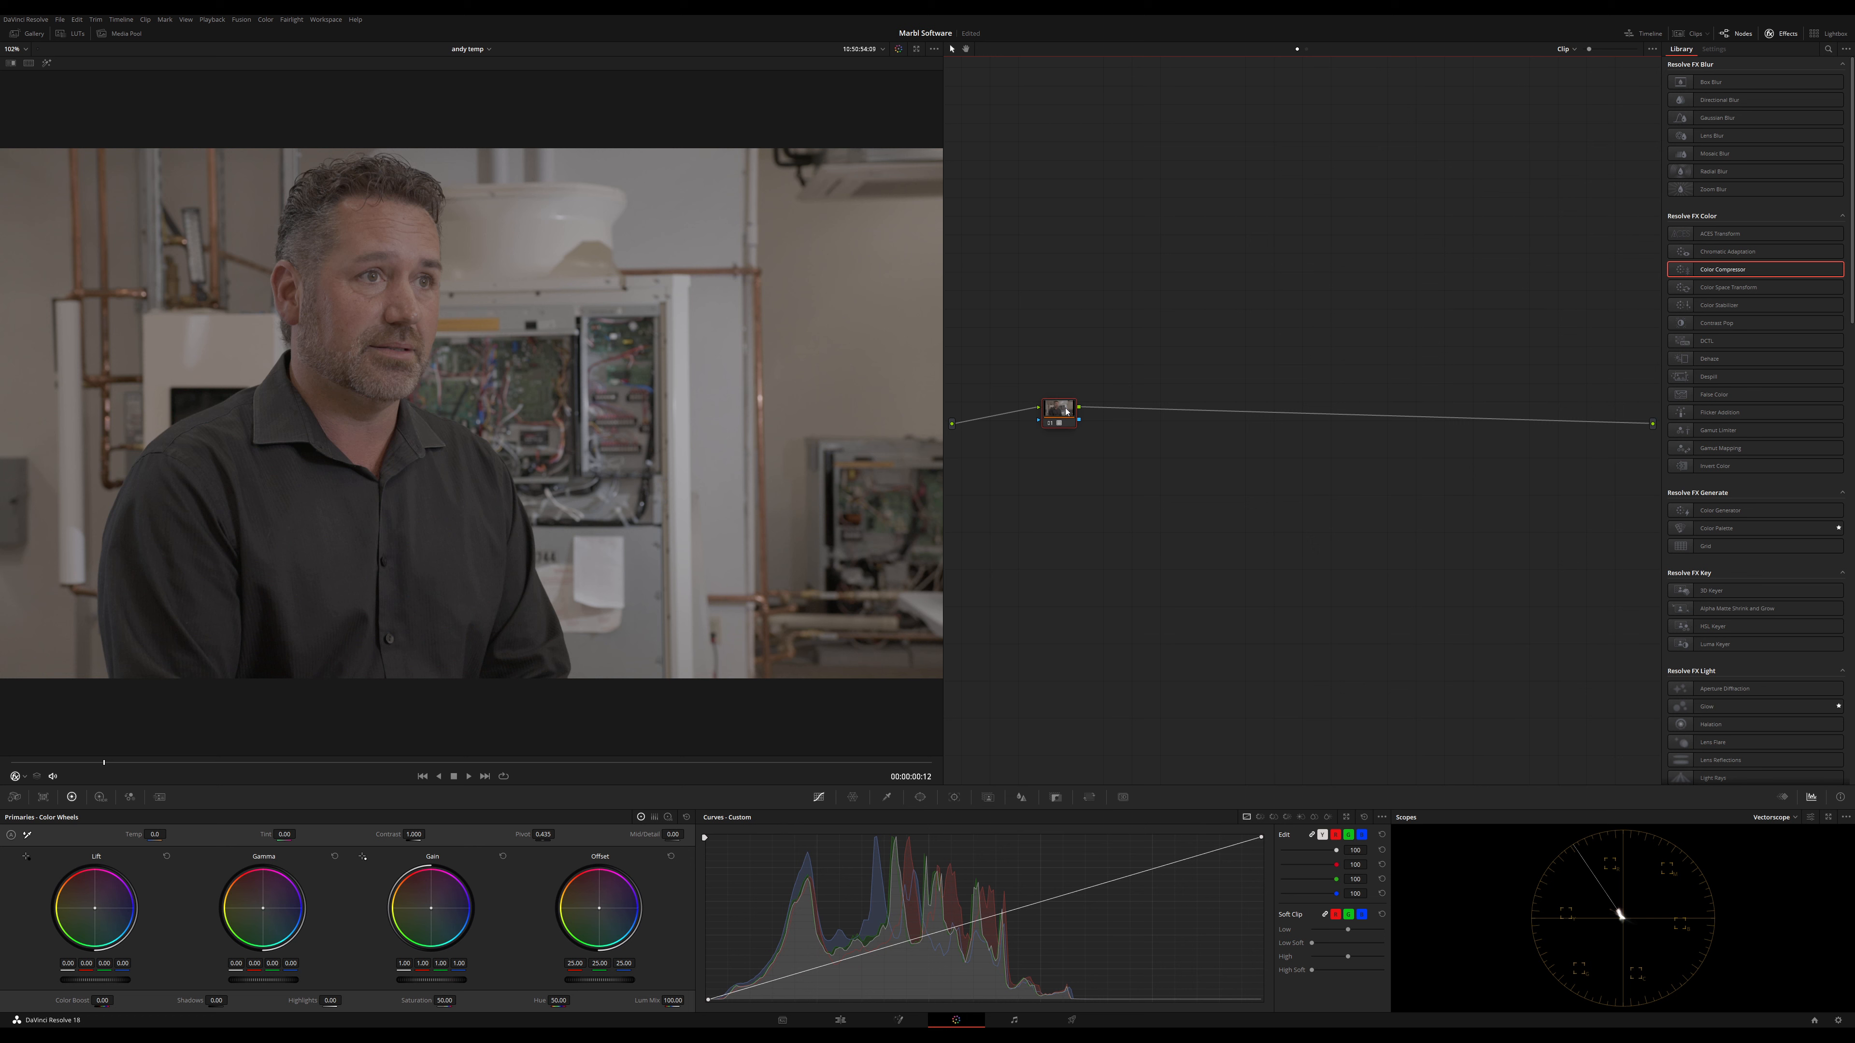
pyautogui.hotkey('ctrl', 'z')
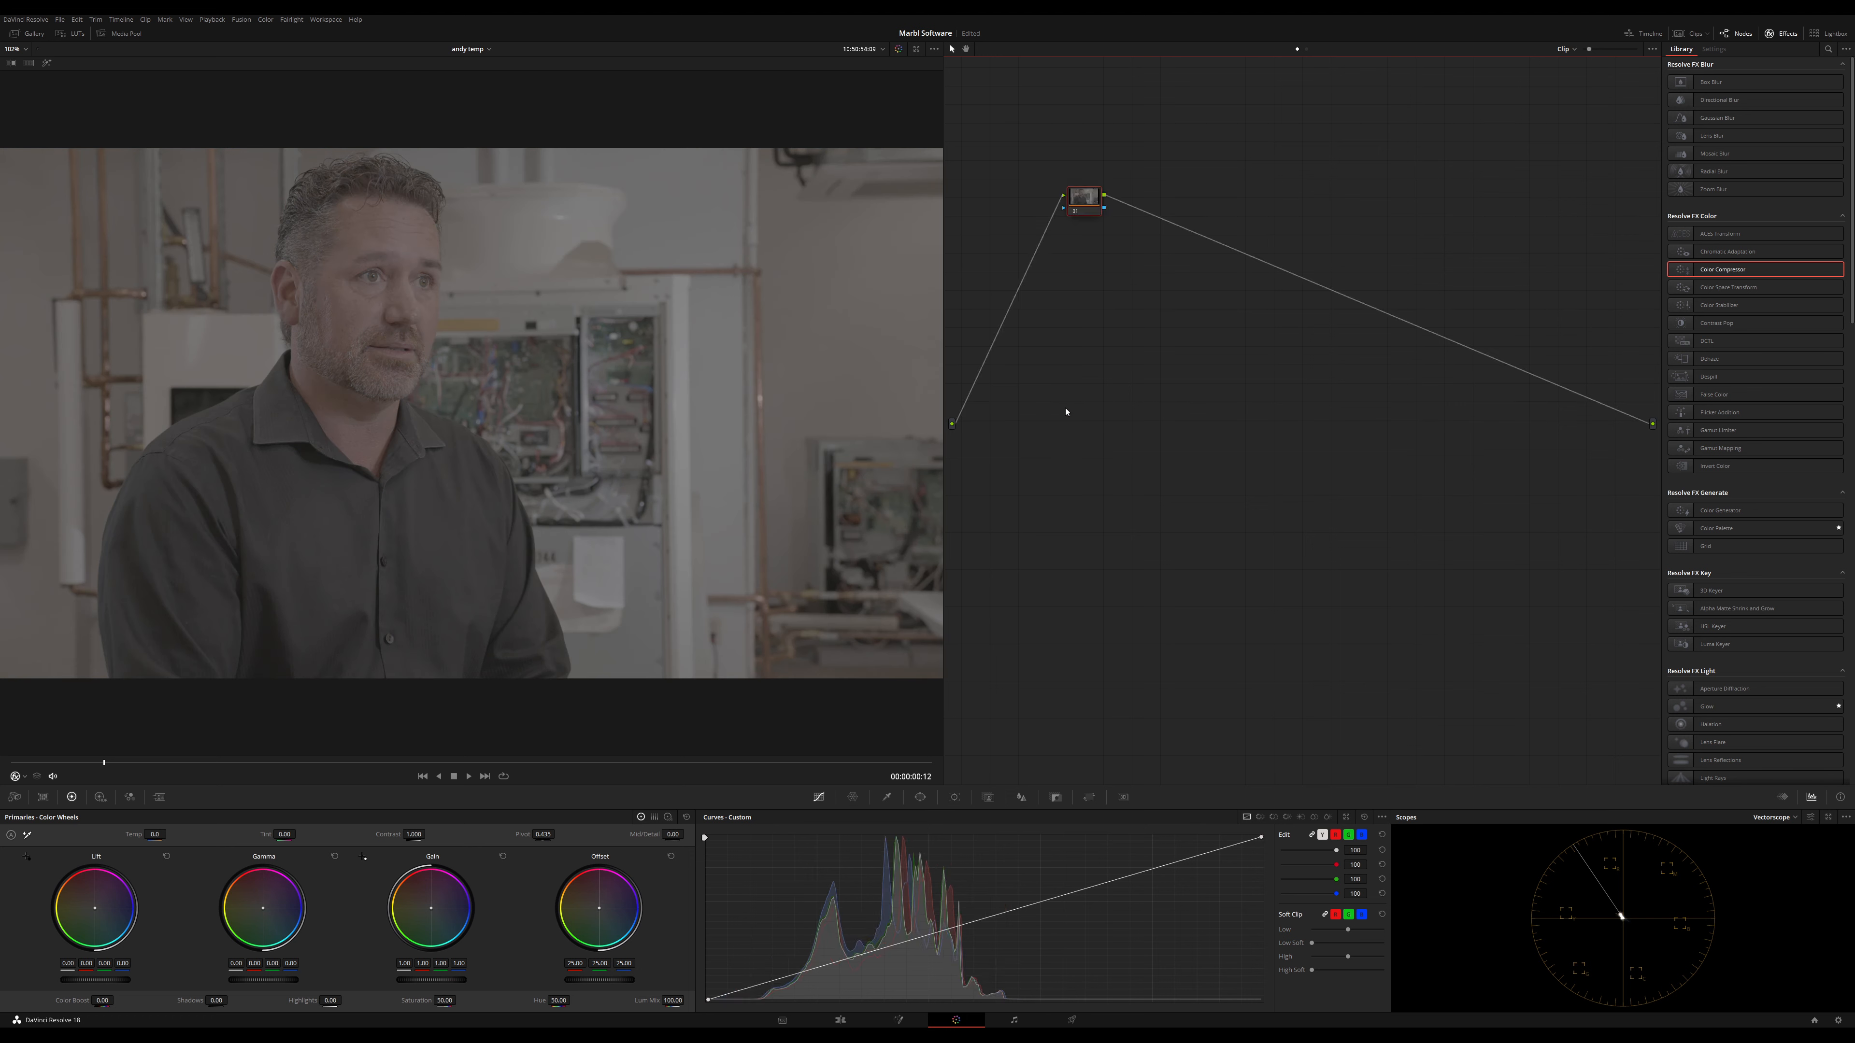
pyautogui.moveTo(1077, 215); pyautogui.dragTo(1004, 397)
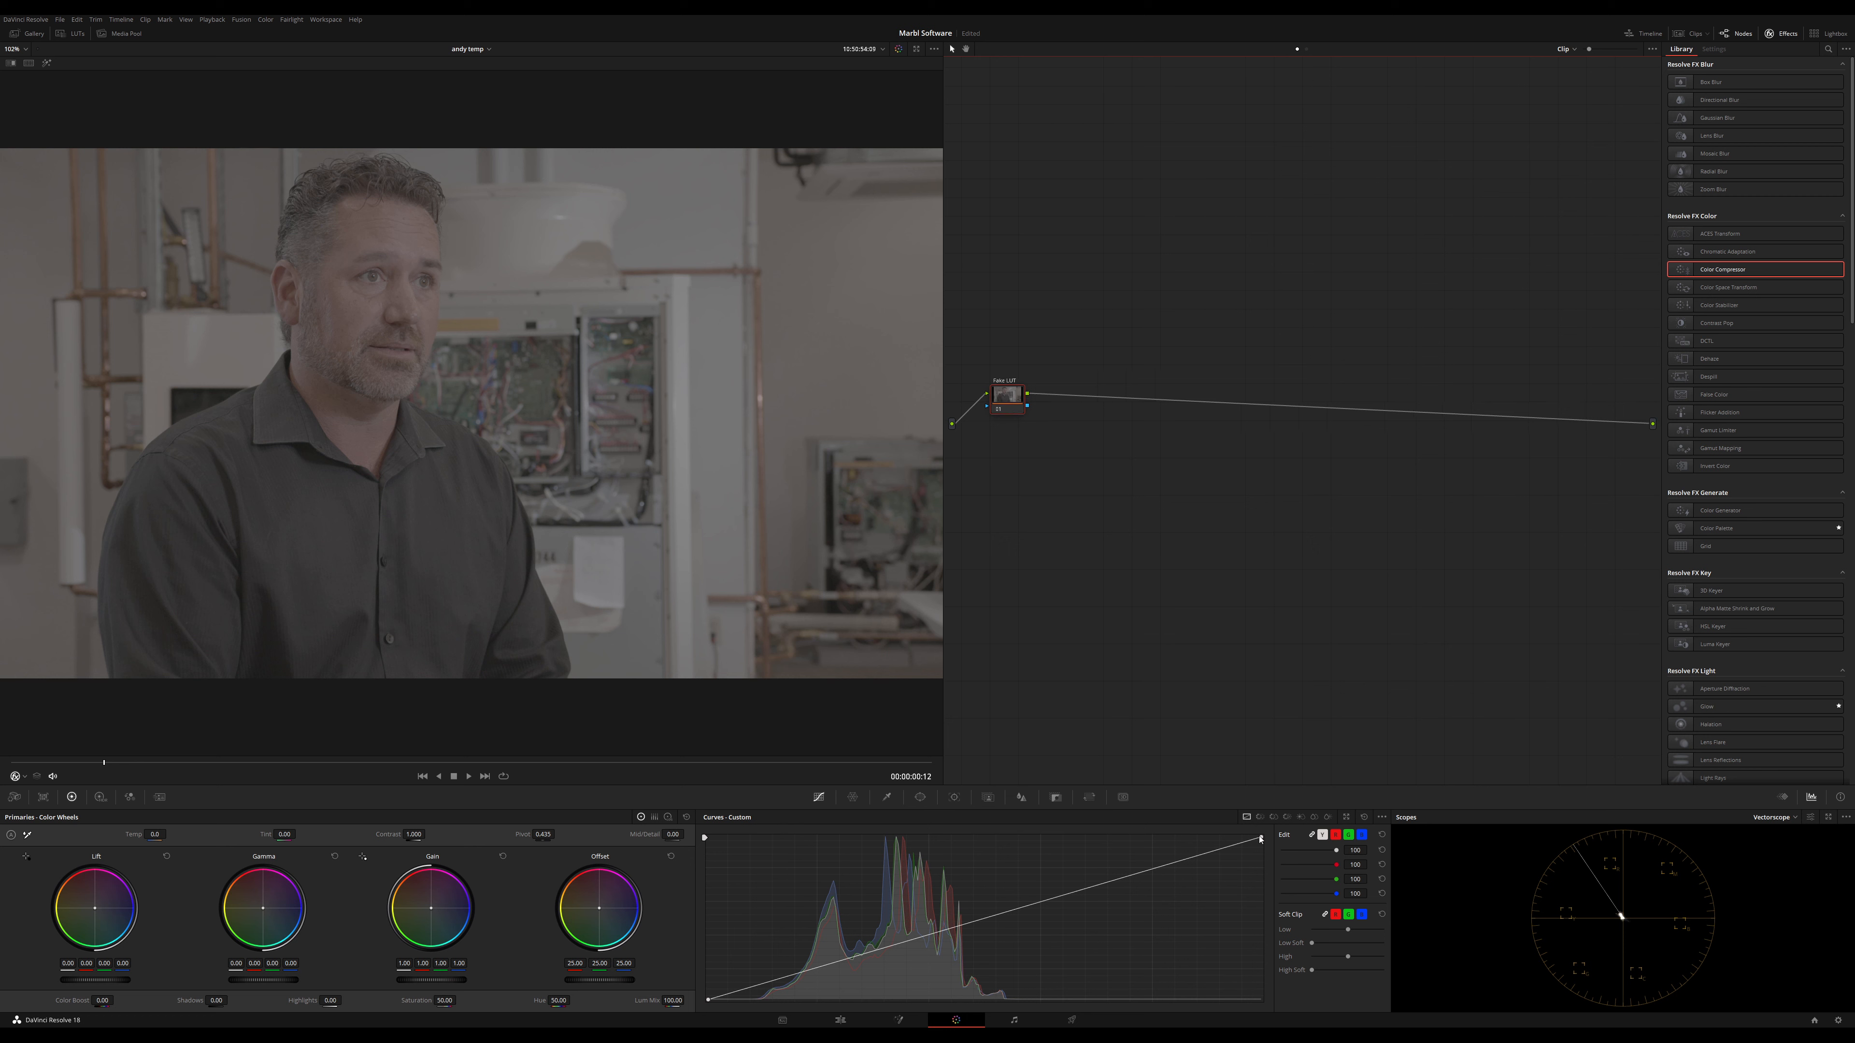
# Pull the custom curve's white point well inward to brighten the highlights, with the scope switched to Parade
pyautogui.moveTo(1259, 839); pyautogui.dragTo(1228, 836)
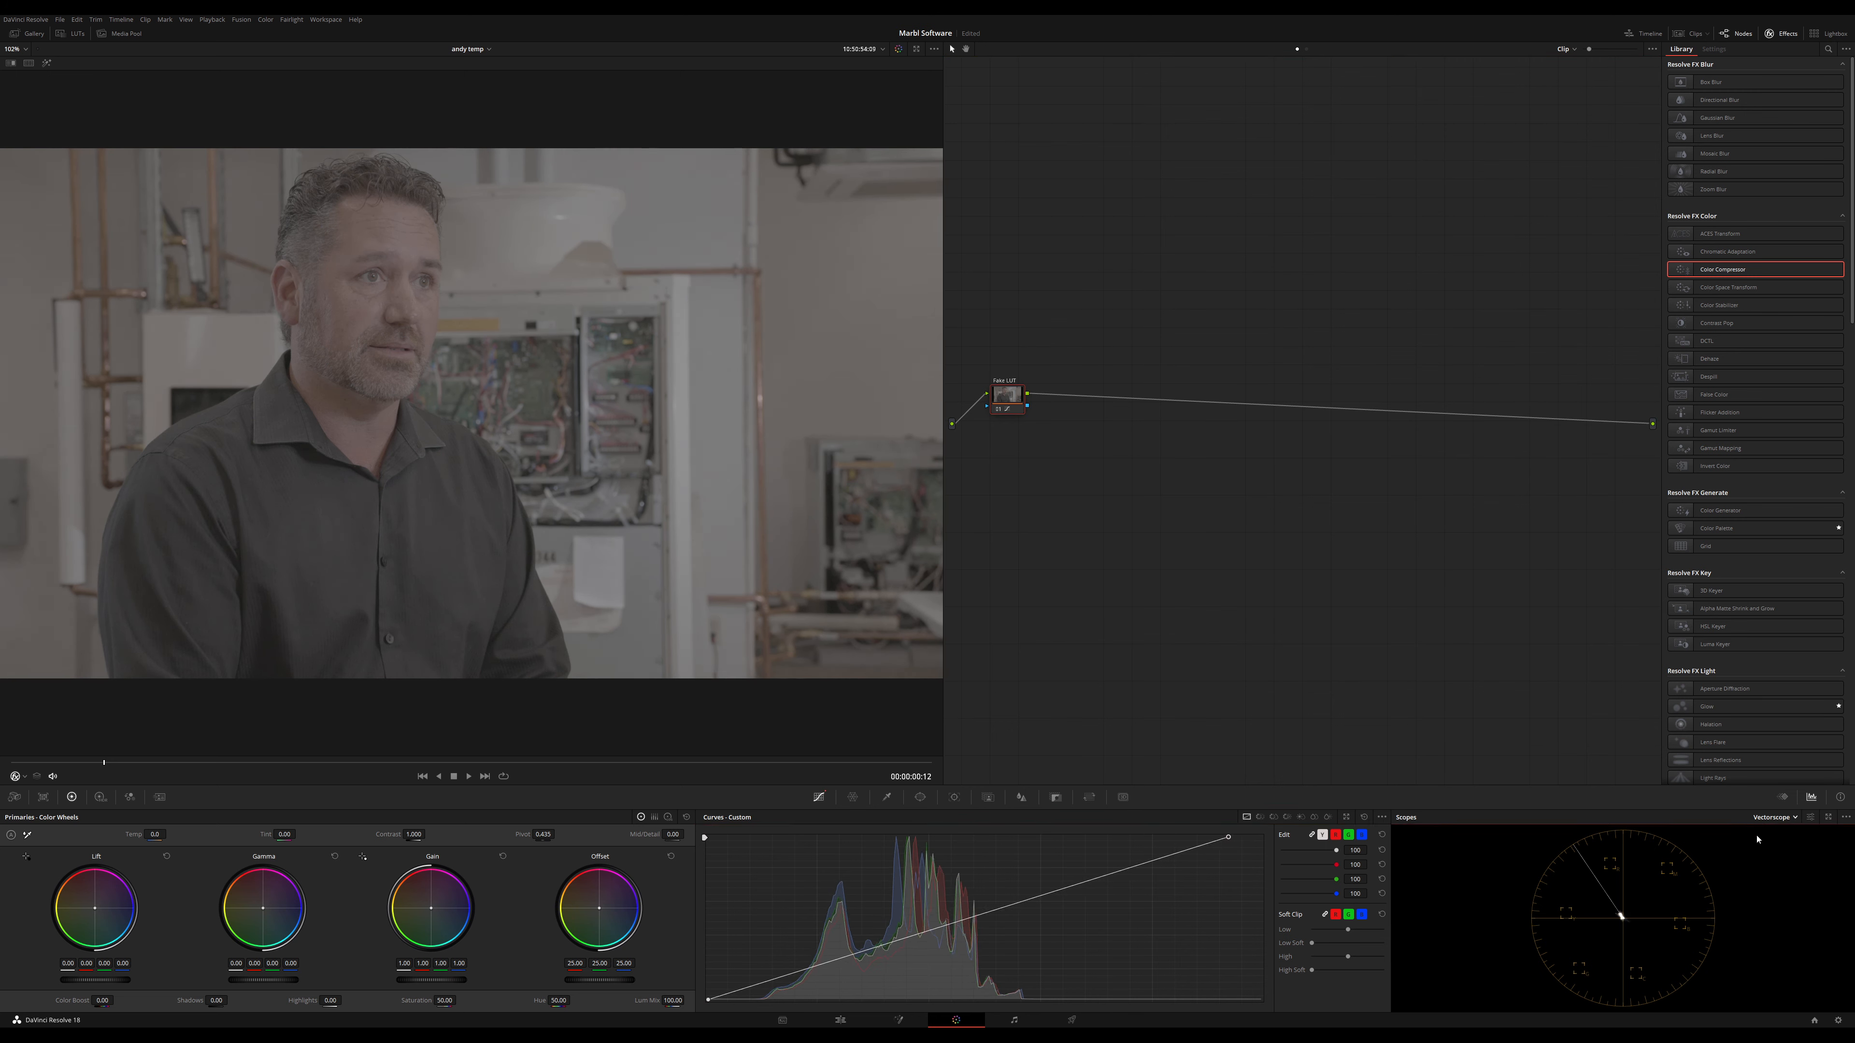
pyautogui.click(1773, 816)
pyautogui.click(1763, 837)
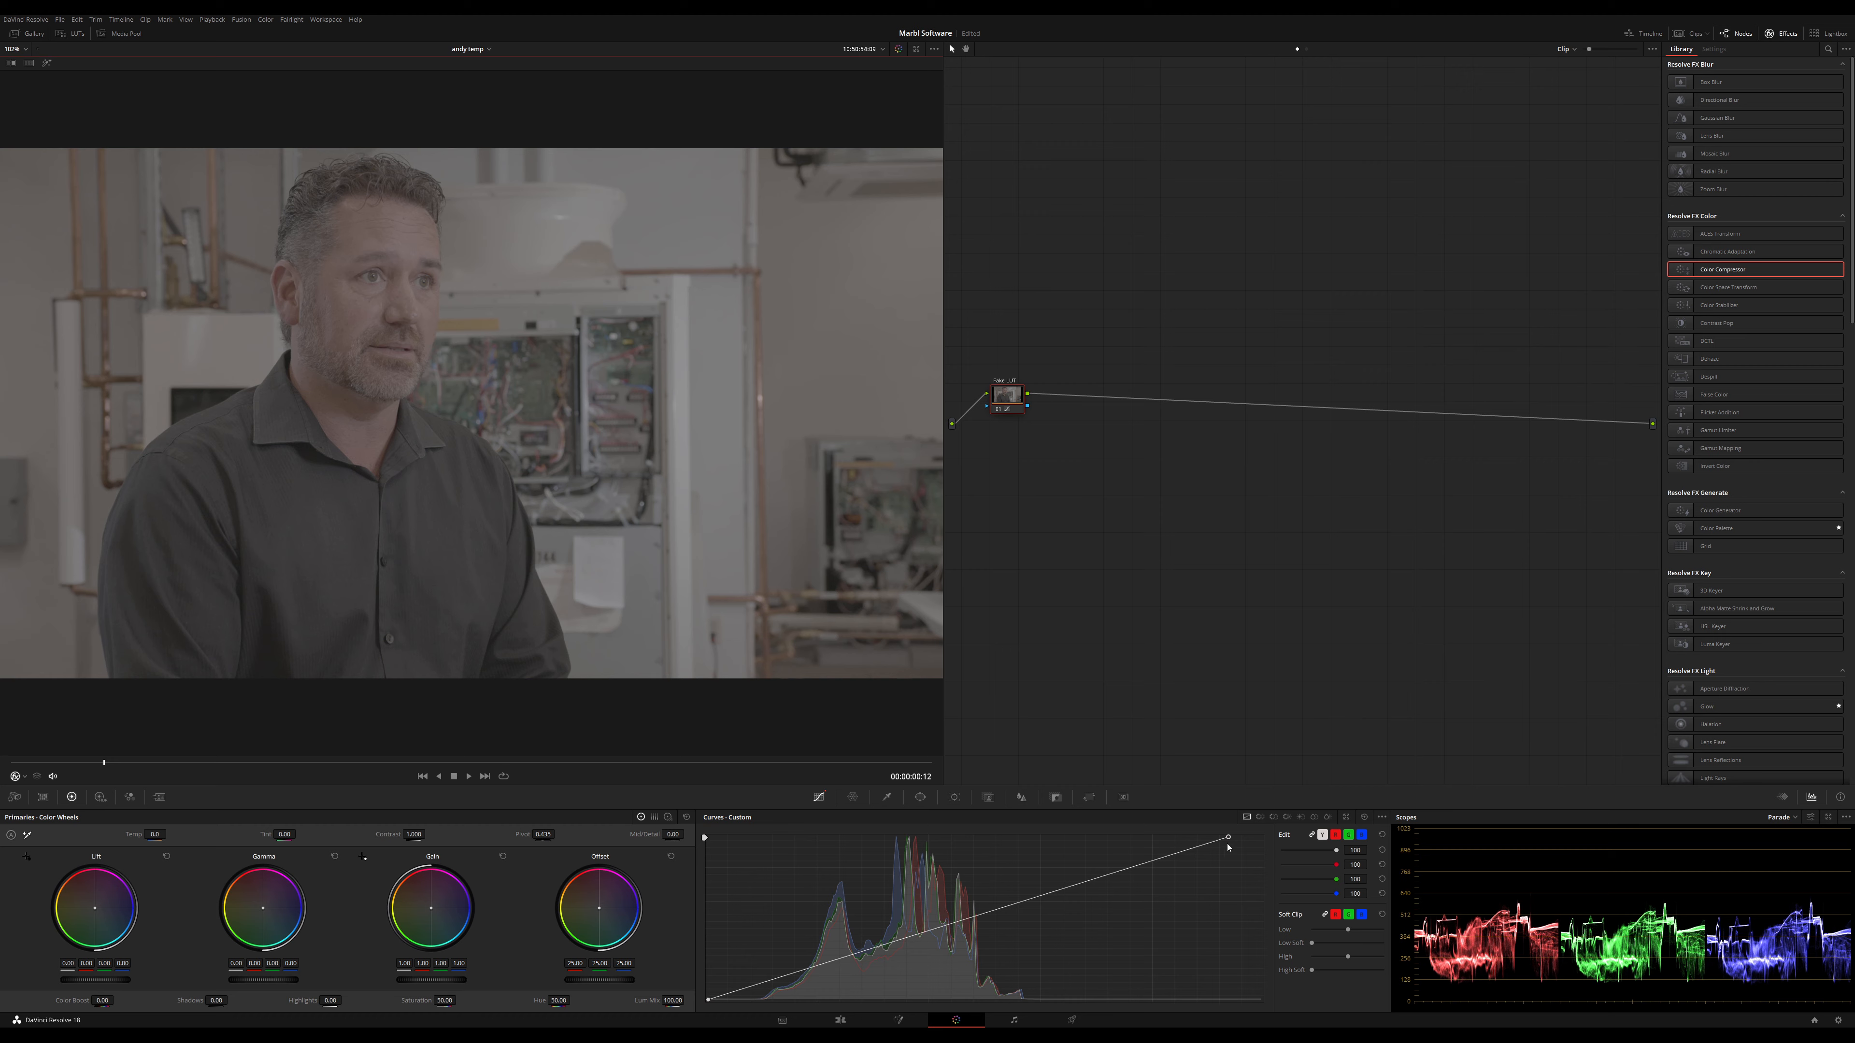
pyautogui.moveTo(1228, 837); pyautogui.dragTo(1103, 832)
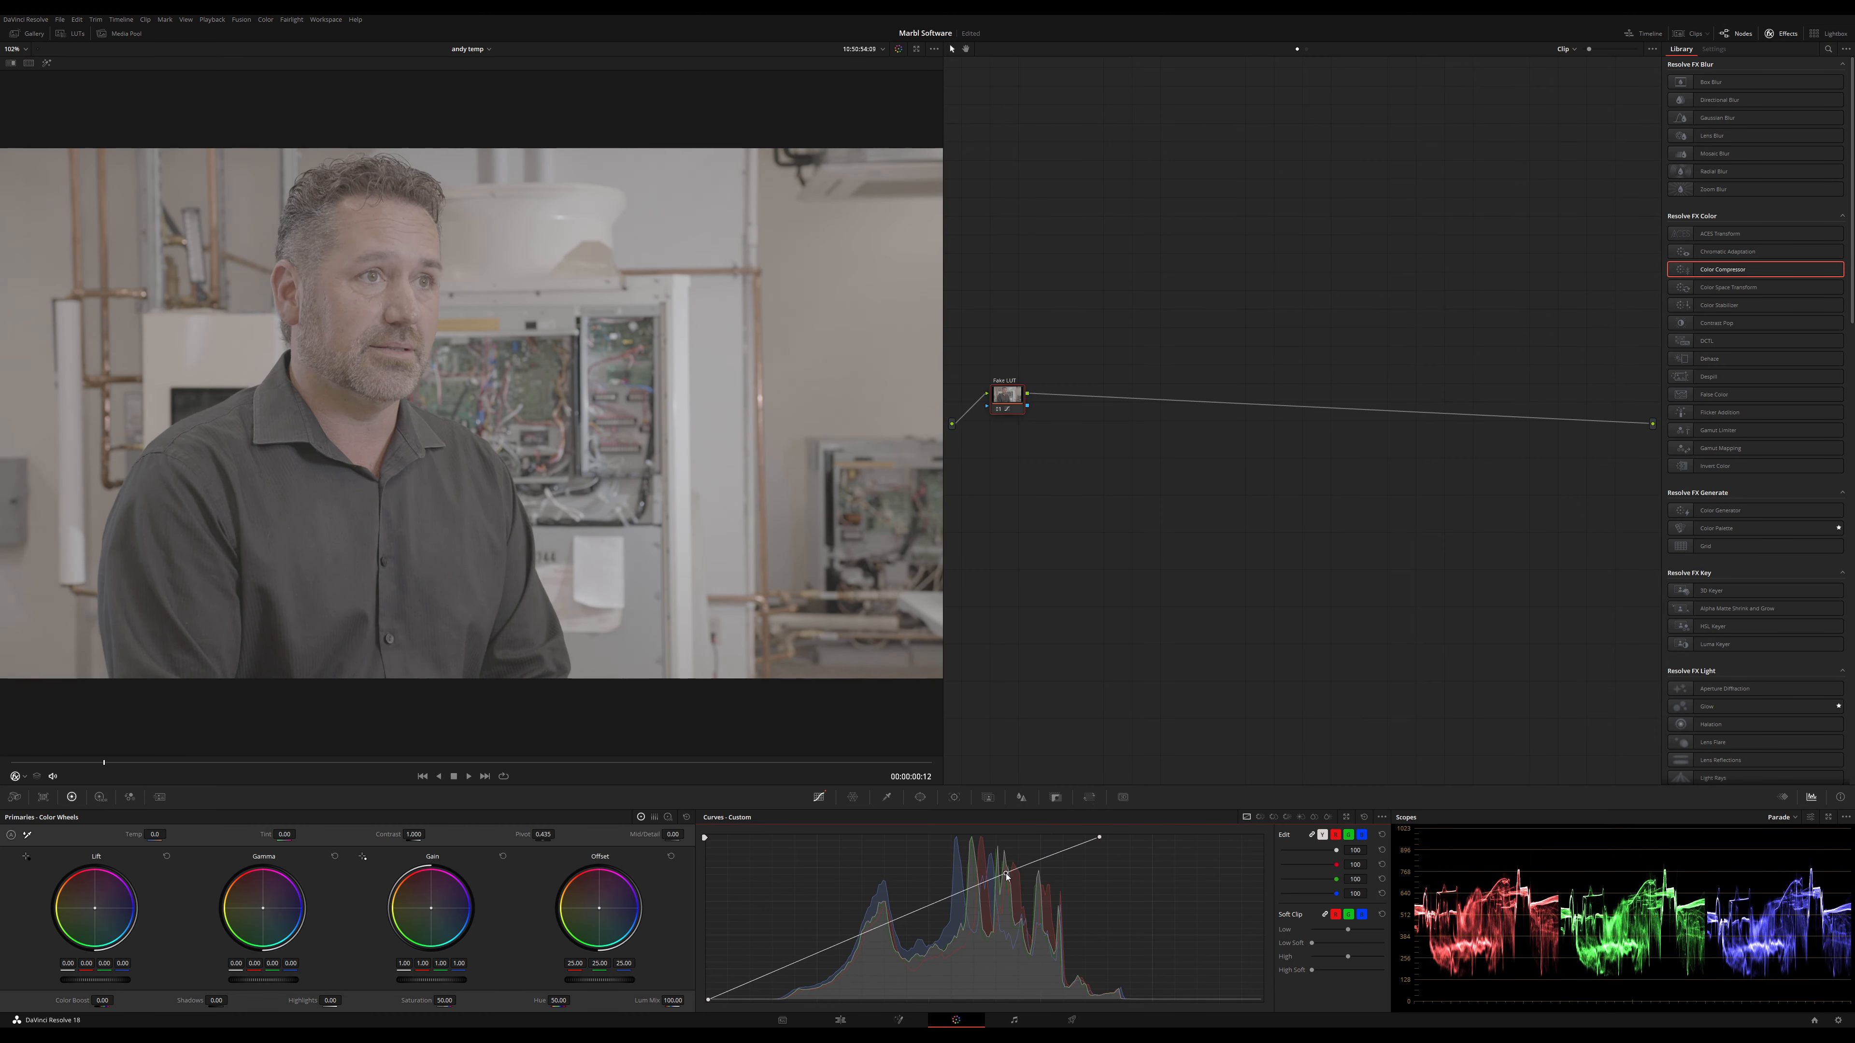
# Add an upper-midtone point to the custom curve, pull the black point inward and lower the midtone point slightly
pyautogui.moveTo(1005, 876); pyautogui.dragTo(1001, 874)
pyautogui.moveTo(709, 1001); pyautogui.dragTo(751, 1021)
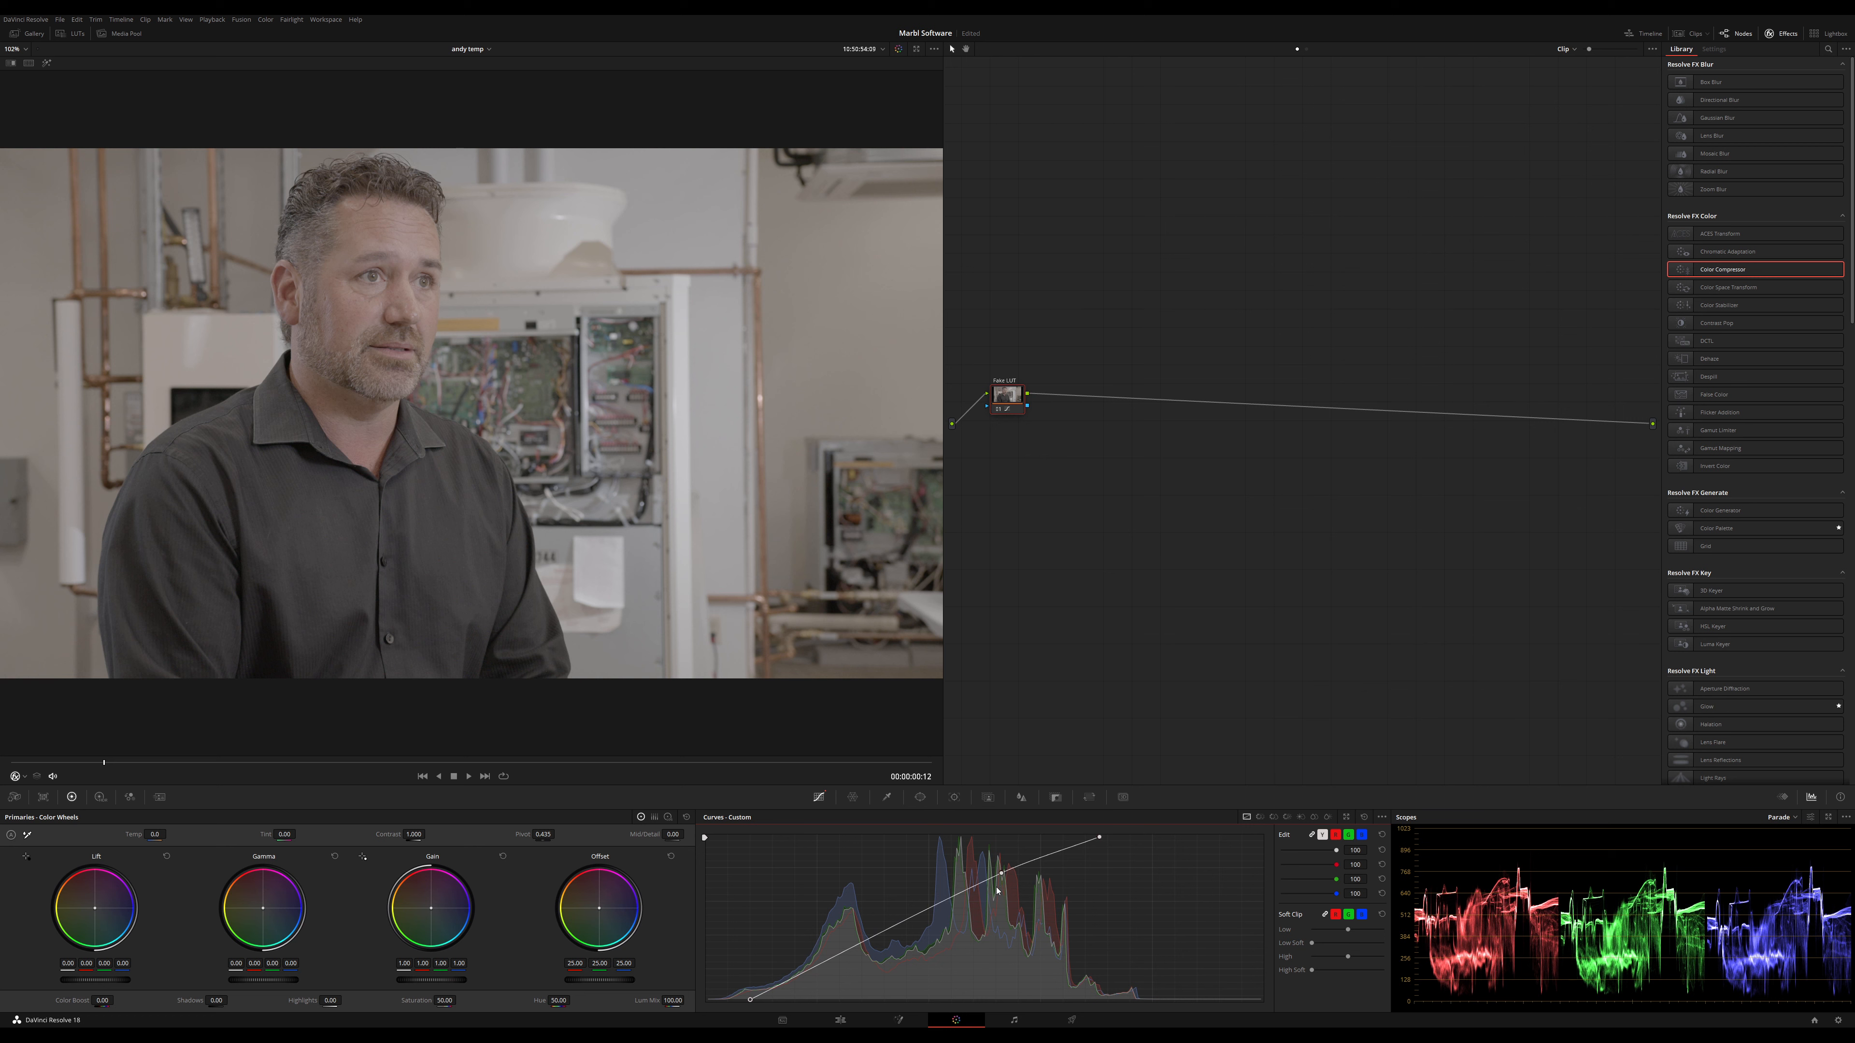
pyautogui.moveTo(1001, 875); pyautogui.dragTo(1002, 880)
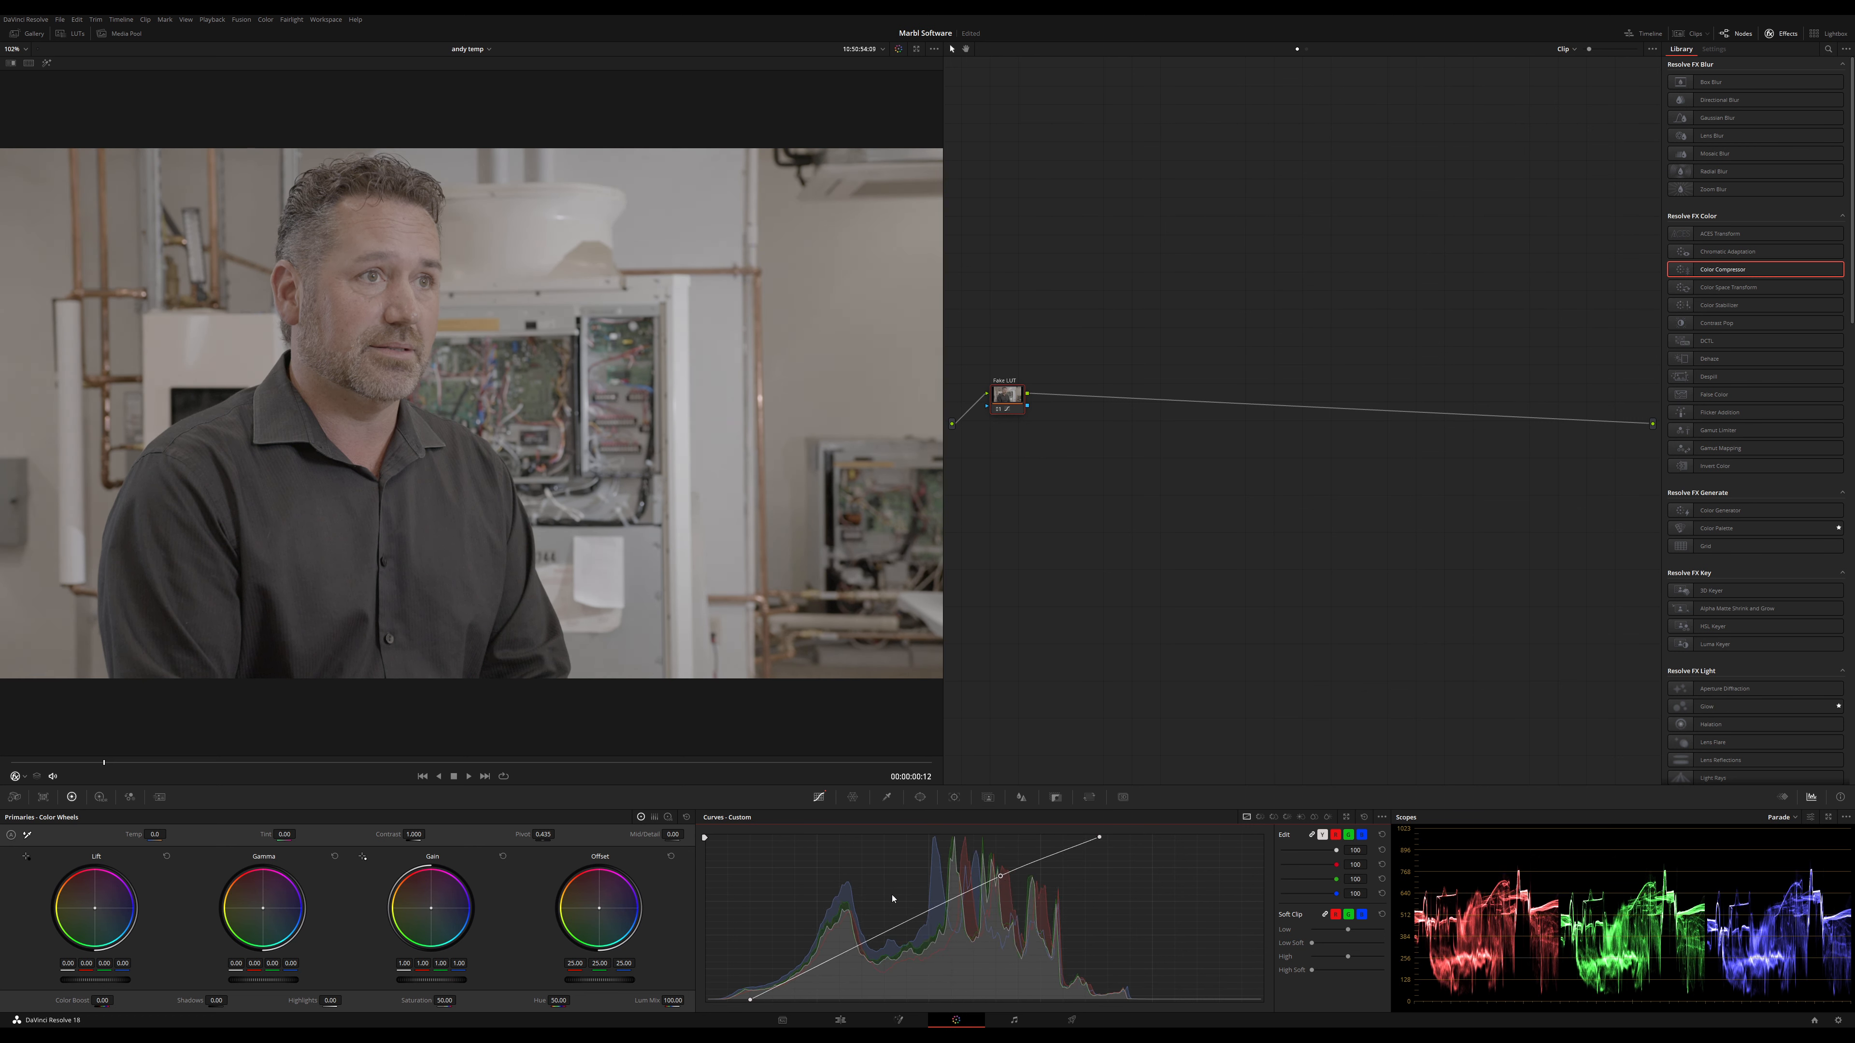
# Try a saturation of 75 on the Fake LUT node and settle on 65
pyautogui.click(451, 1000)
pyautogui.write('75')
pyautogui.press('Return')
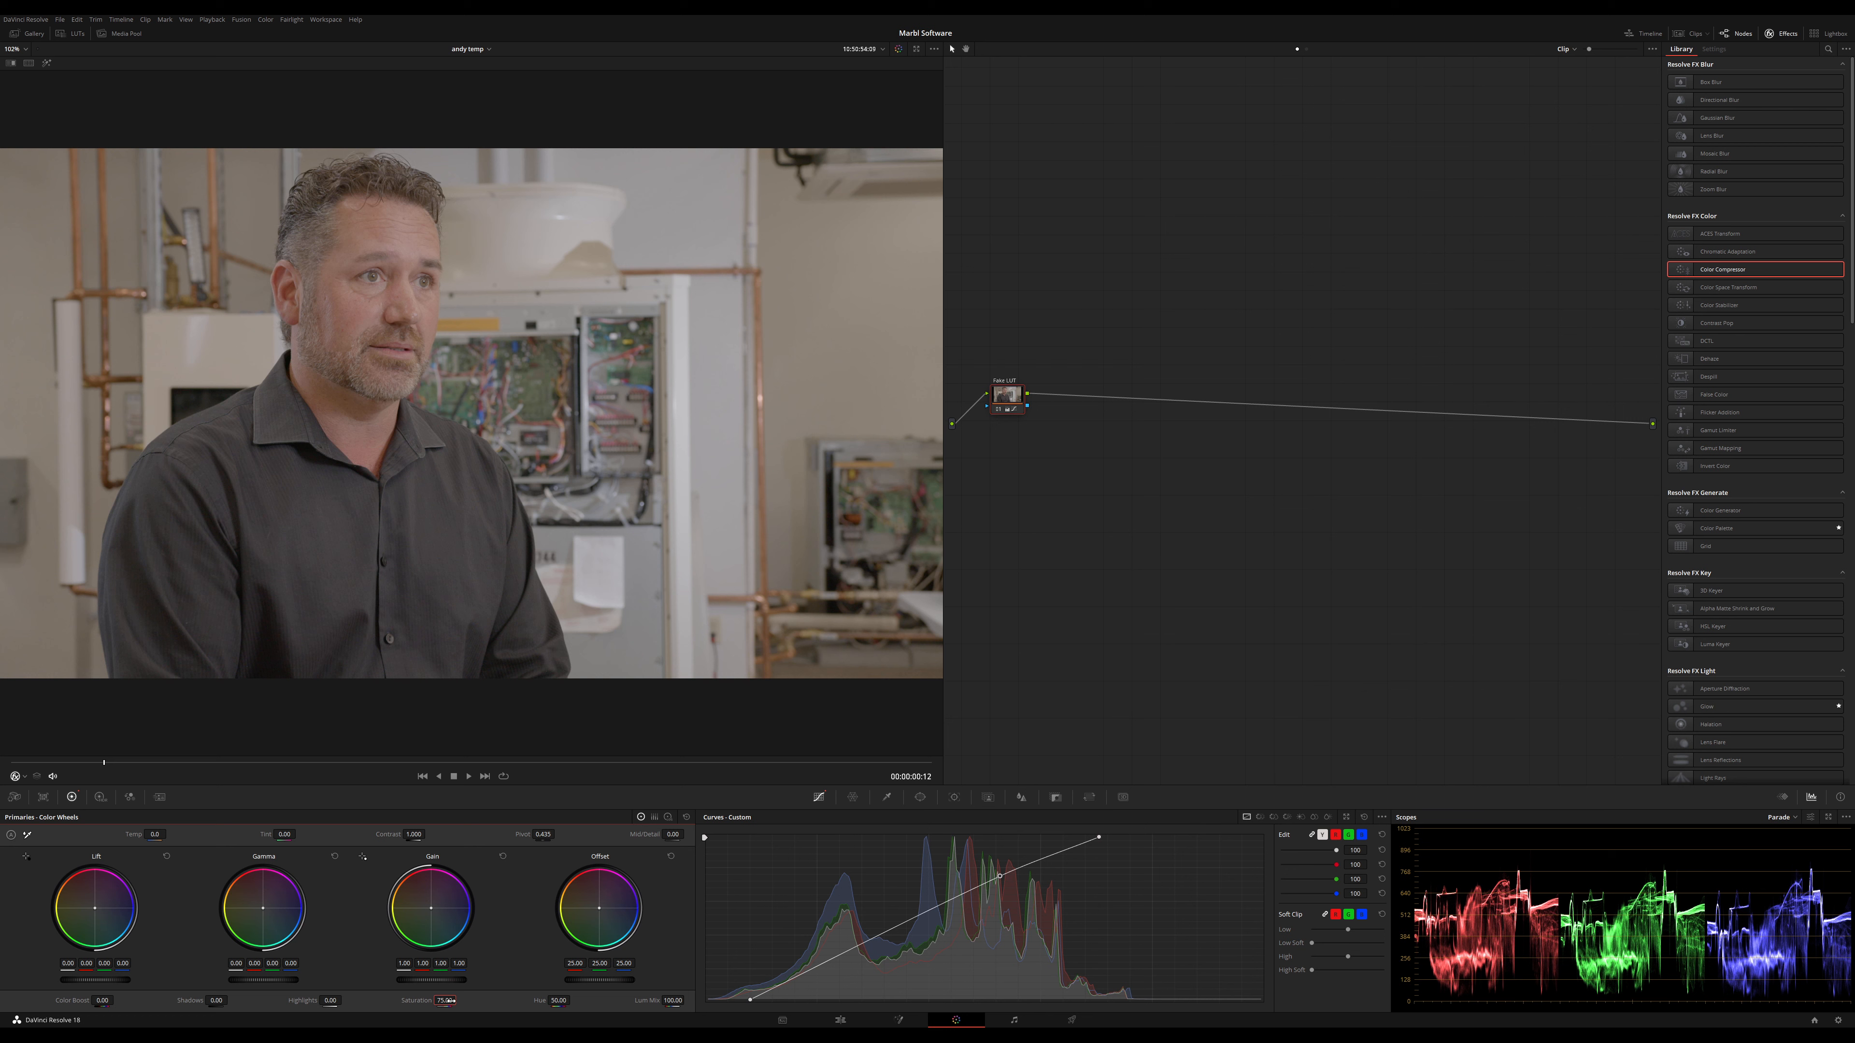
pyautogui.doubleClick(445, 1001)
pyautogui.write('65')
pyautogui.press('Return')
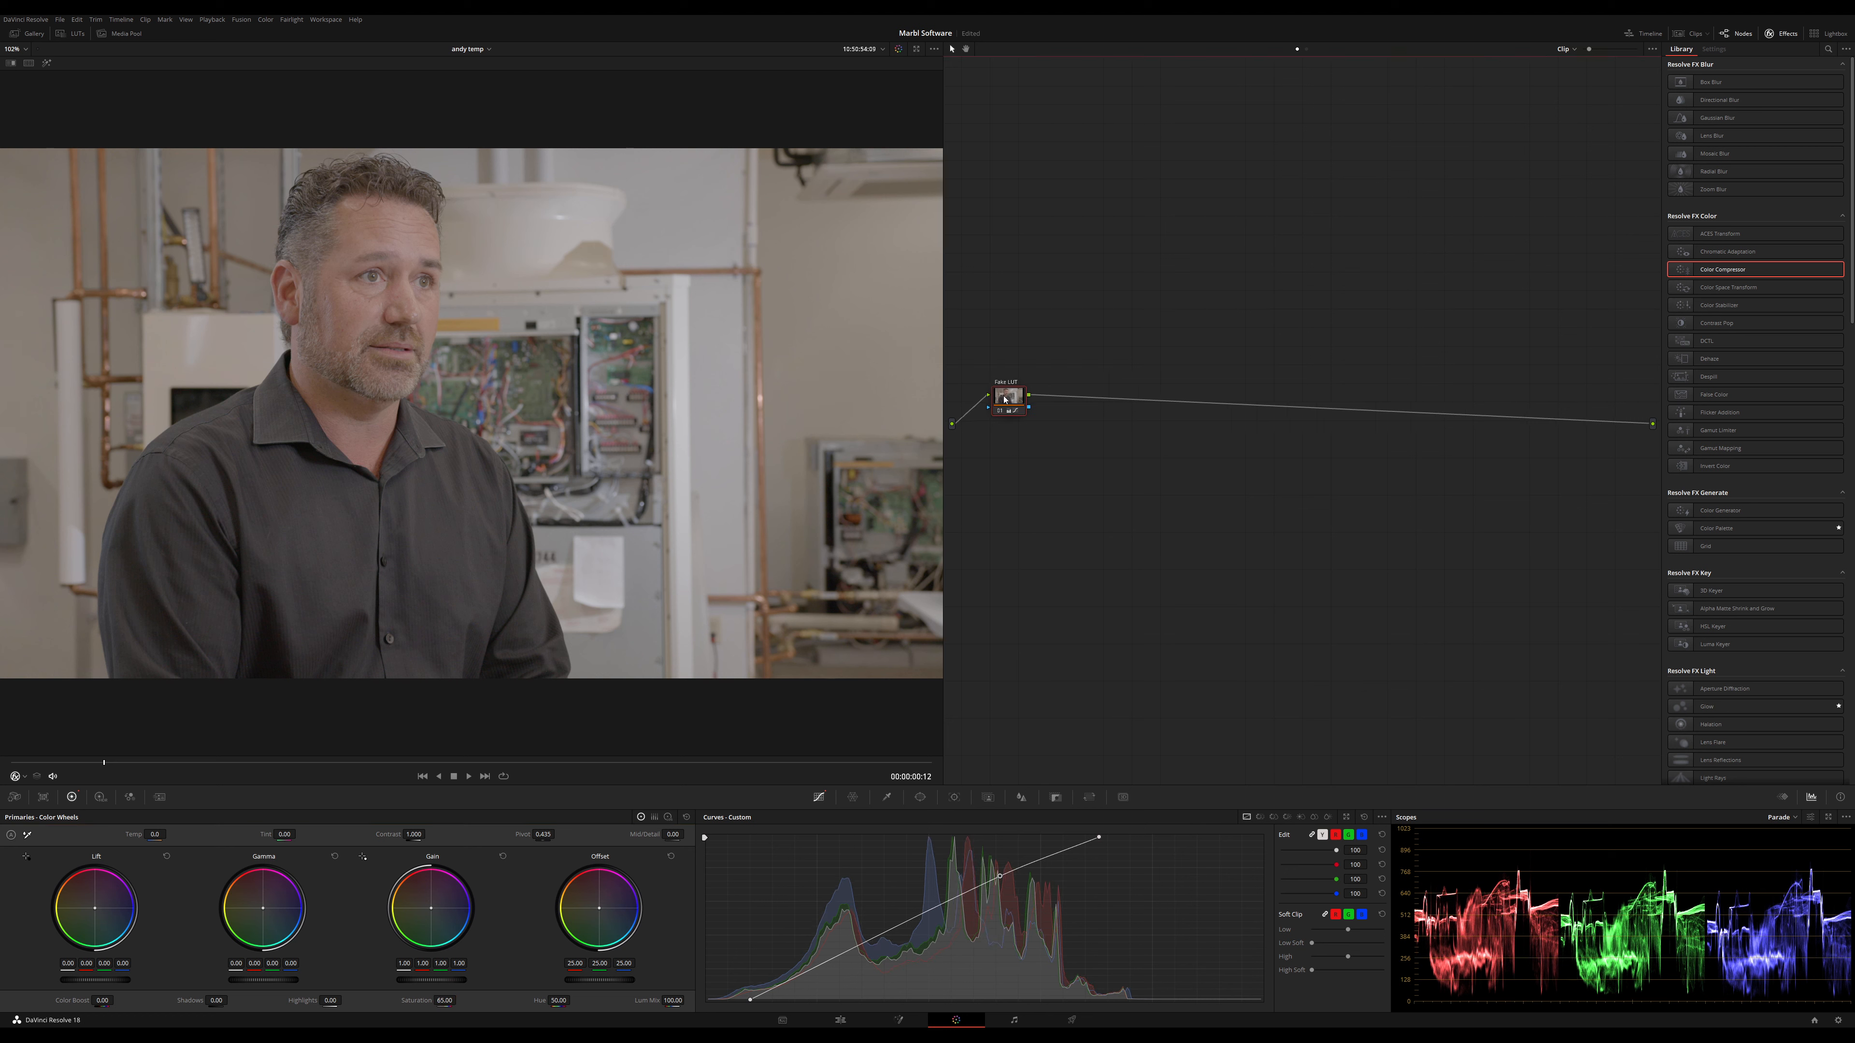
# Fine-tune the Fake LUT curve by easing the white point slightly outward and raising the midtone point a little
pyautogui.moveTo(1001, 396); pyautogui.dragTo(1005, 400)
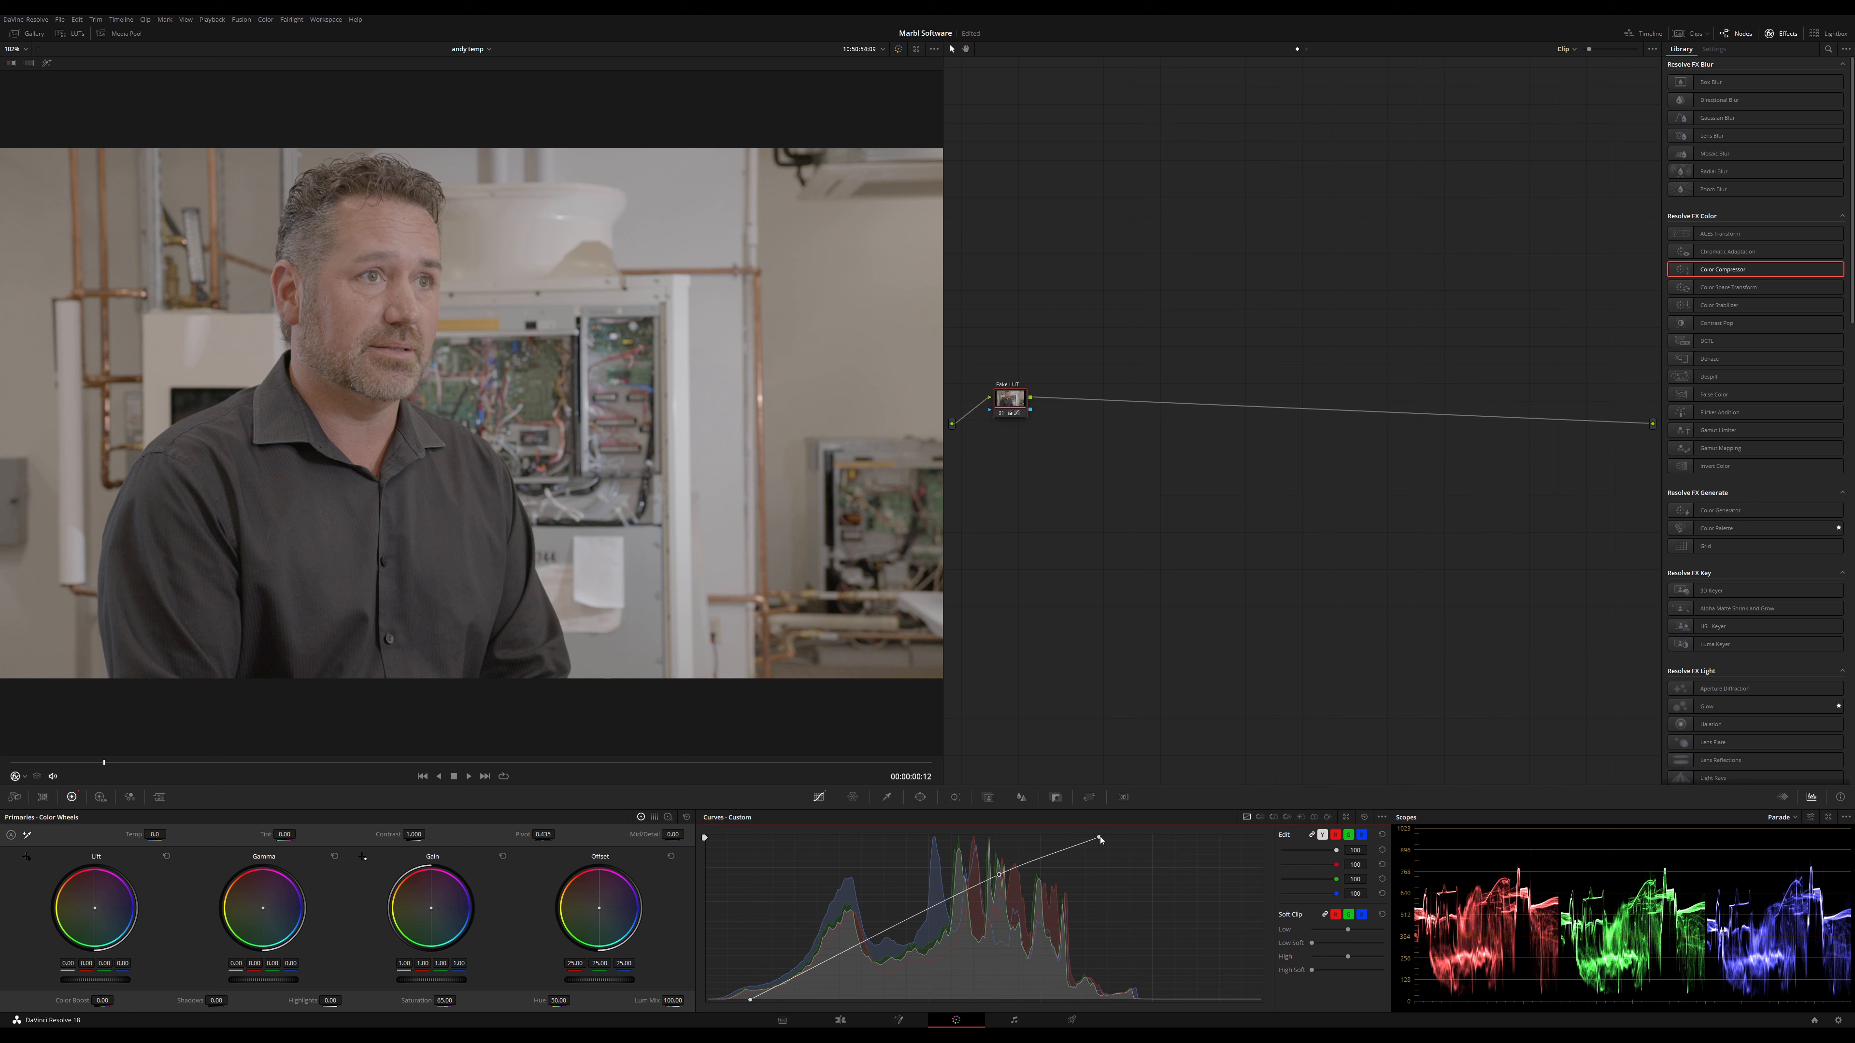
pyautogui.moveTo(1100, 839); pyautogui.dragTo(1106, 839)
pyautogui.moveTo(1000, 876); pyautogui.dragTo(1003, 874)
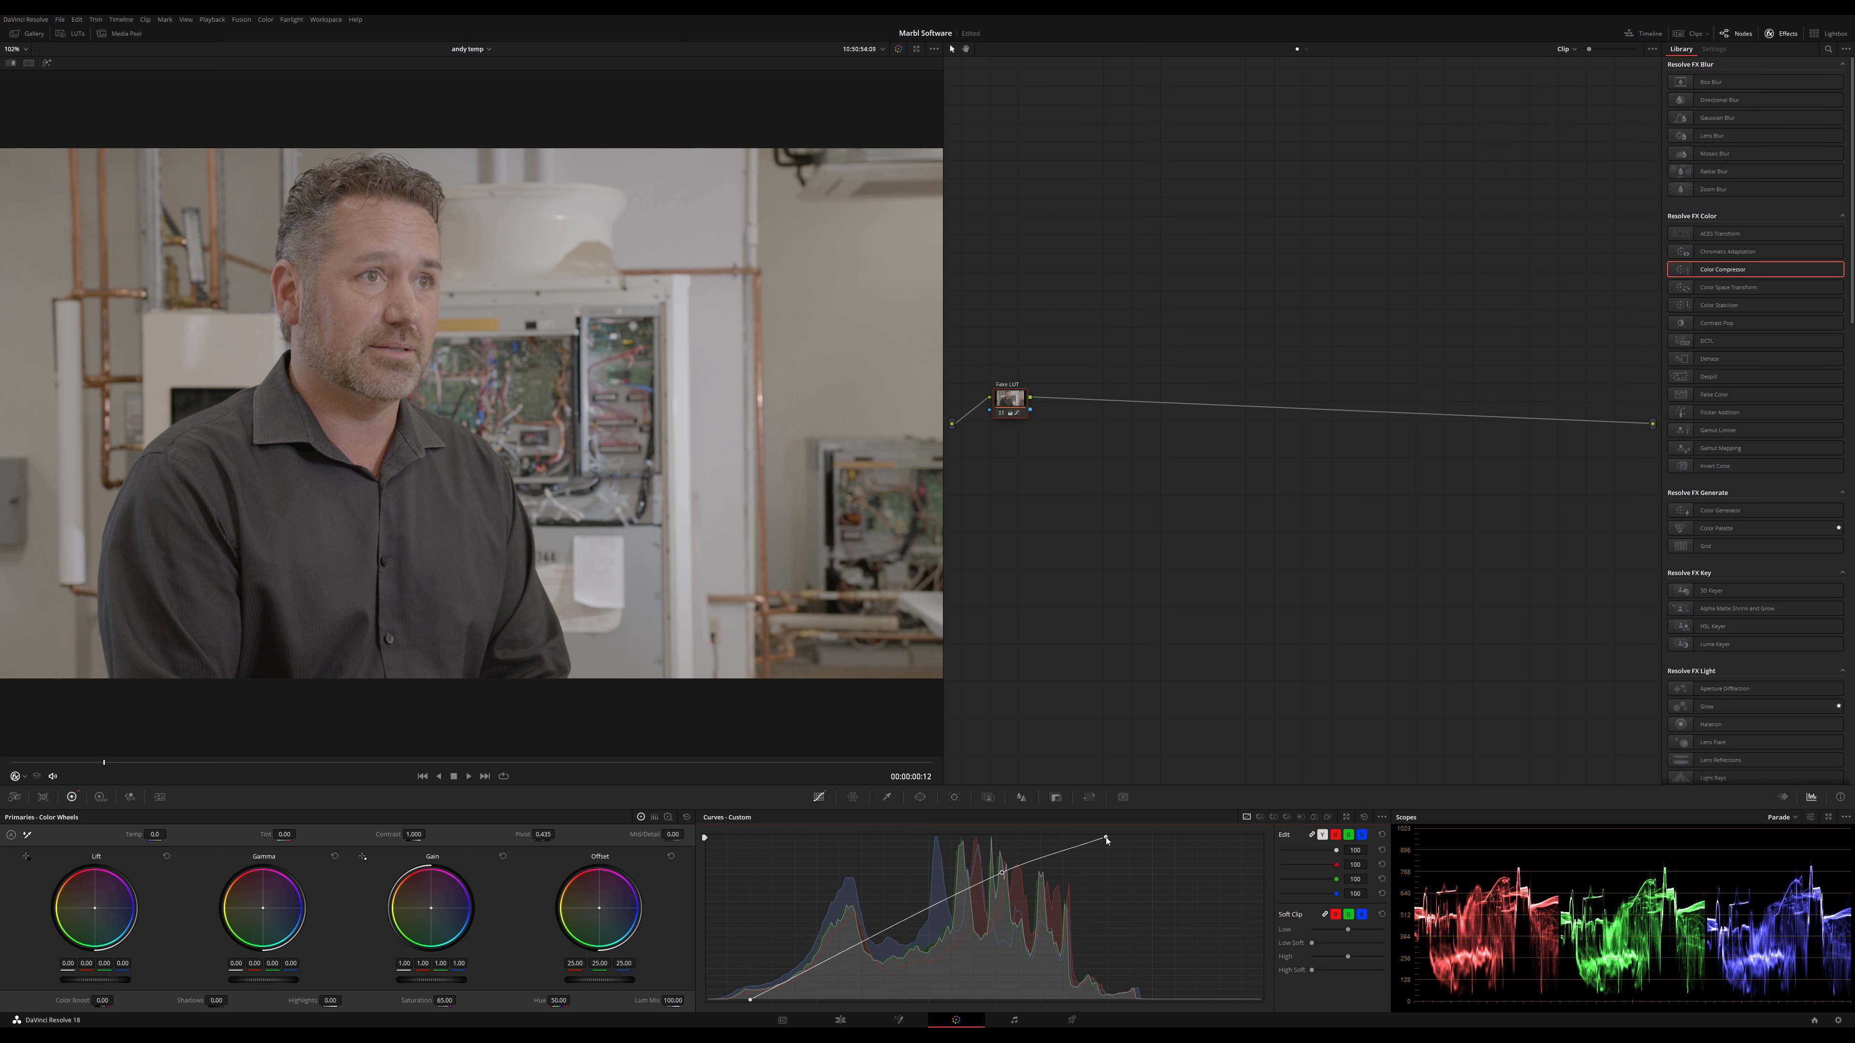
# Add a labelled serial node after Fake LUT, shift its Offset color balance slightly and compare the image with the node off and on
pyautogui.hotkey('alt', 's')
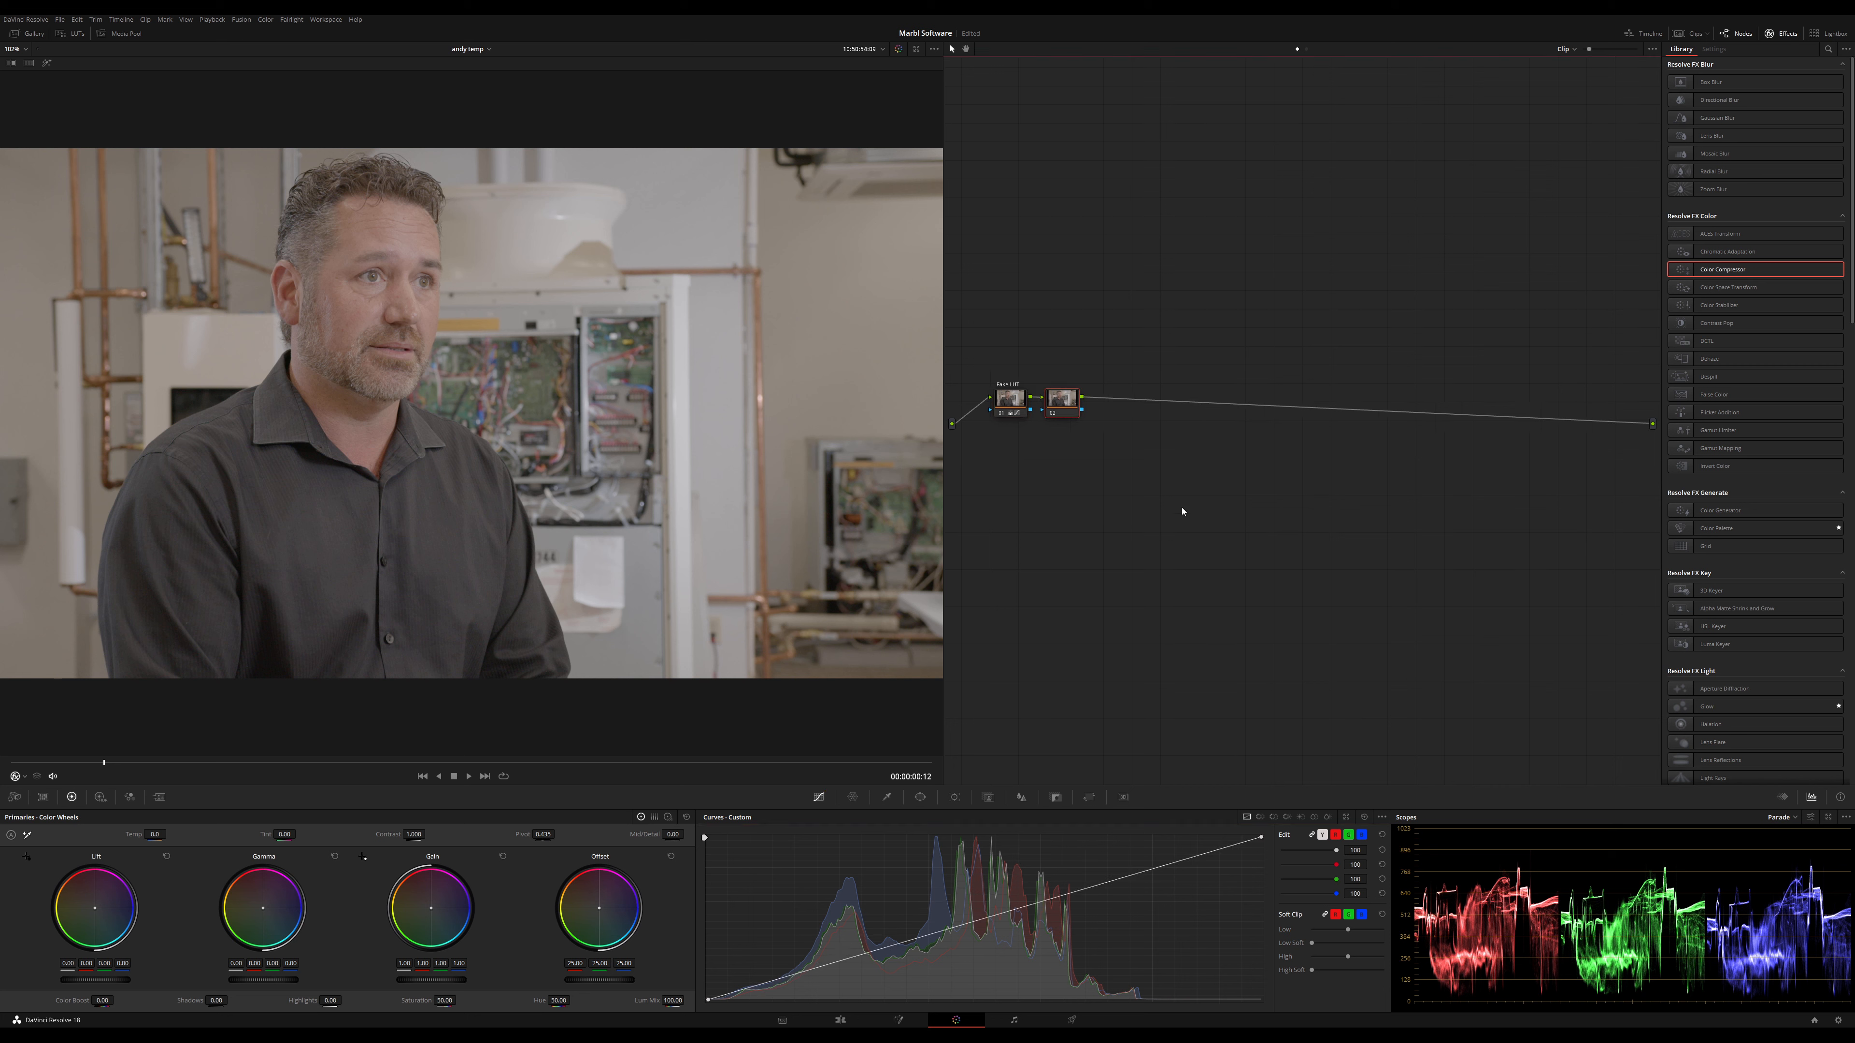
pyautogui.moveTo(1072, 407); pyautogui.dragTo(1088, 407)
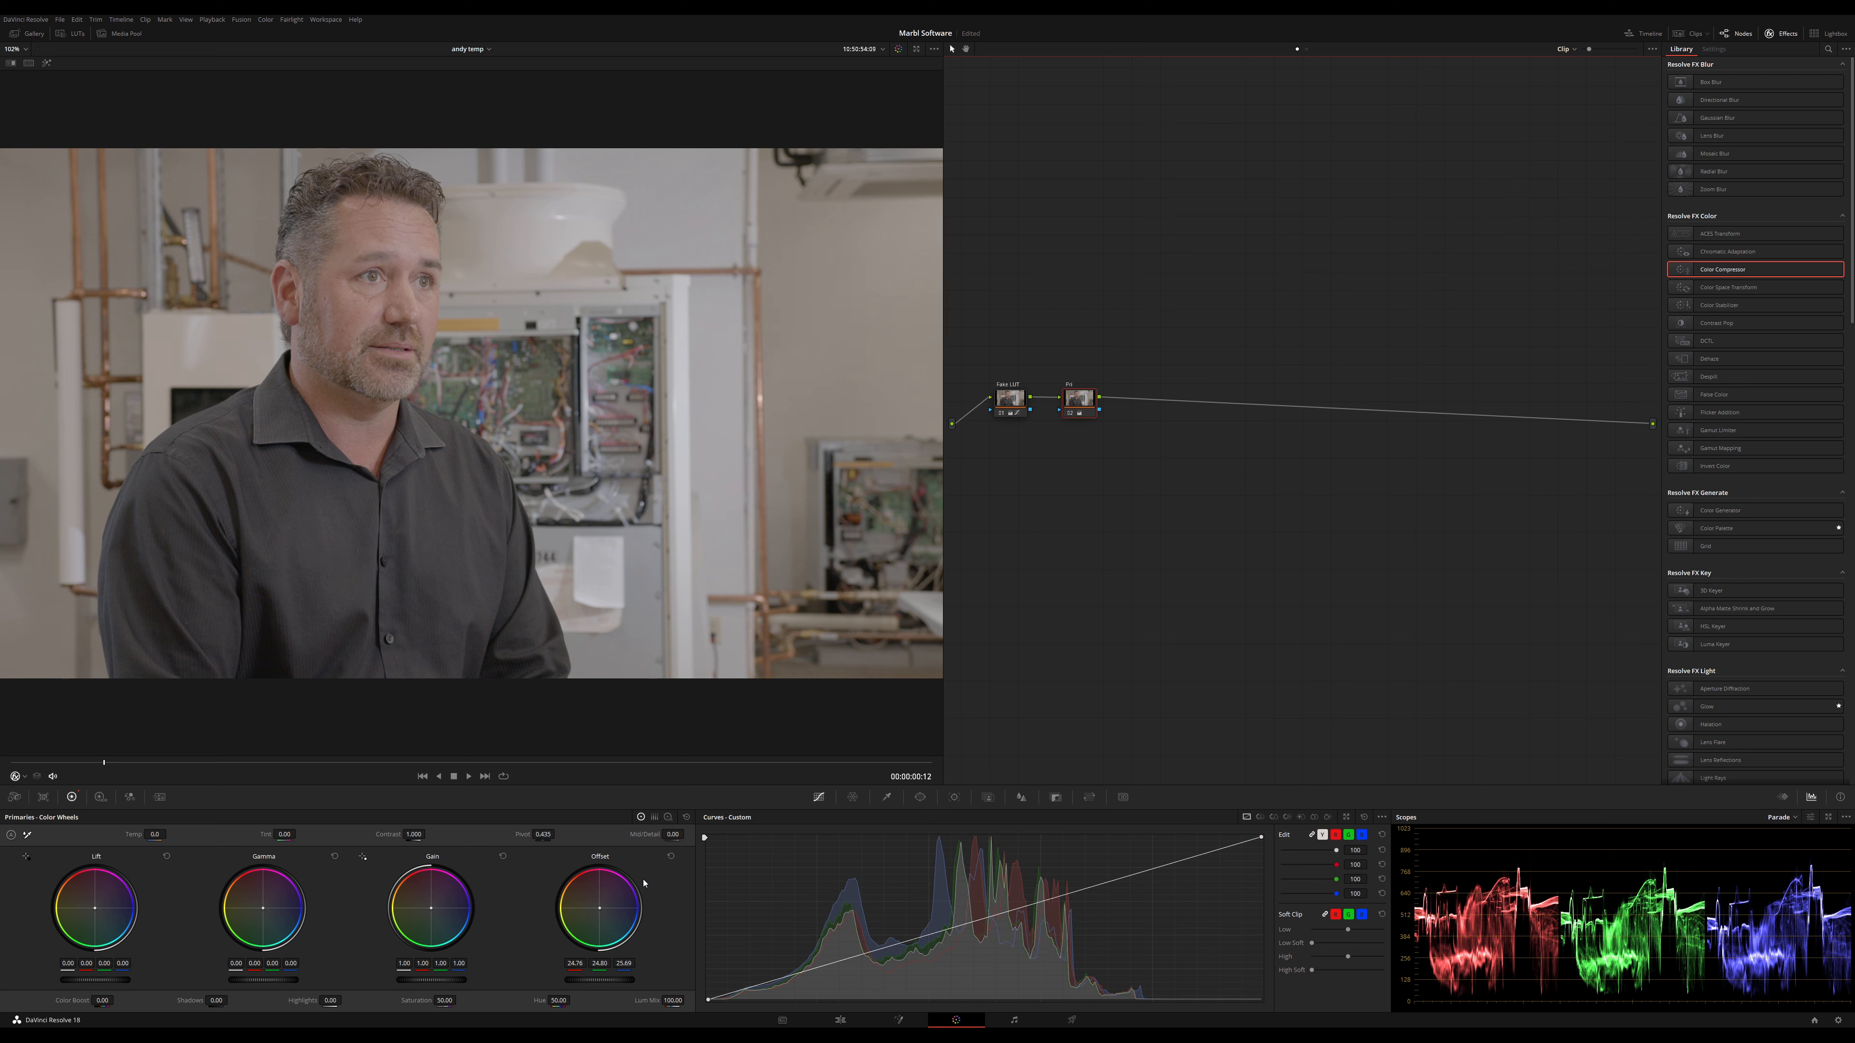
pyautogui.hotkey('ctrl', 'd')
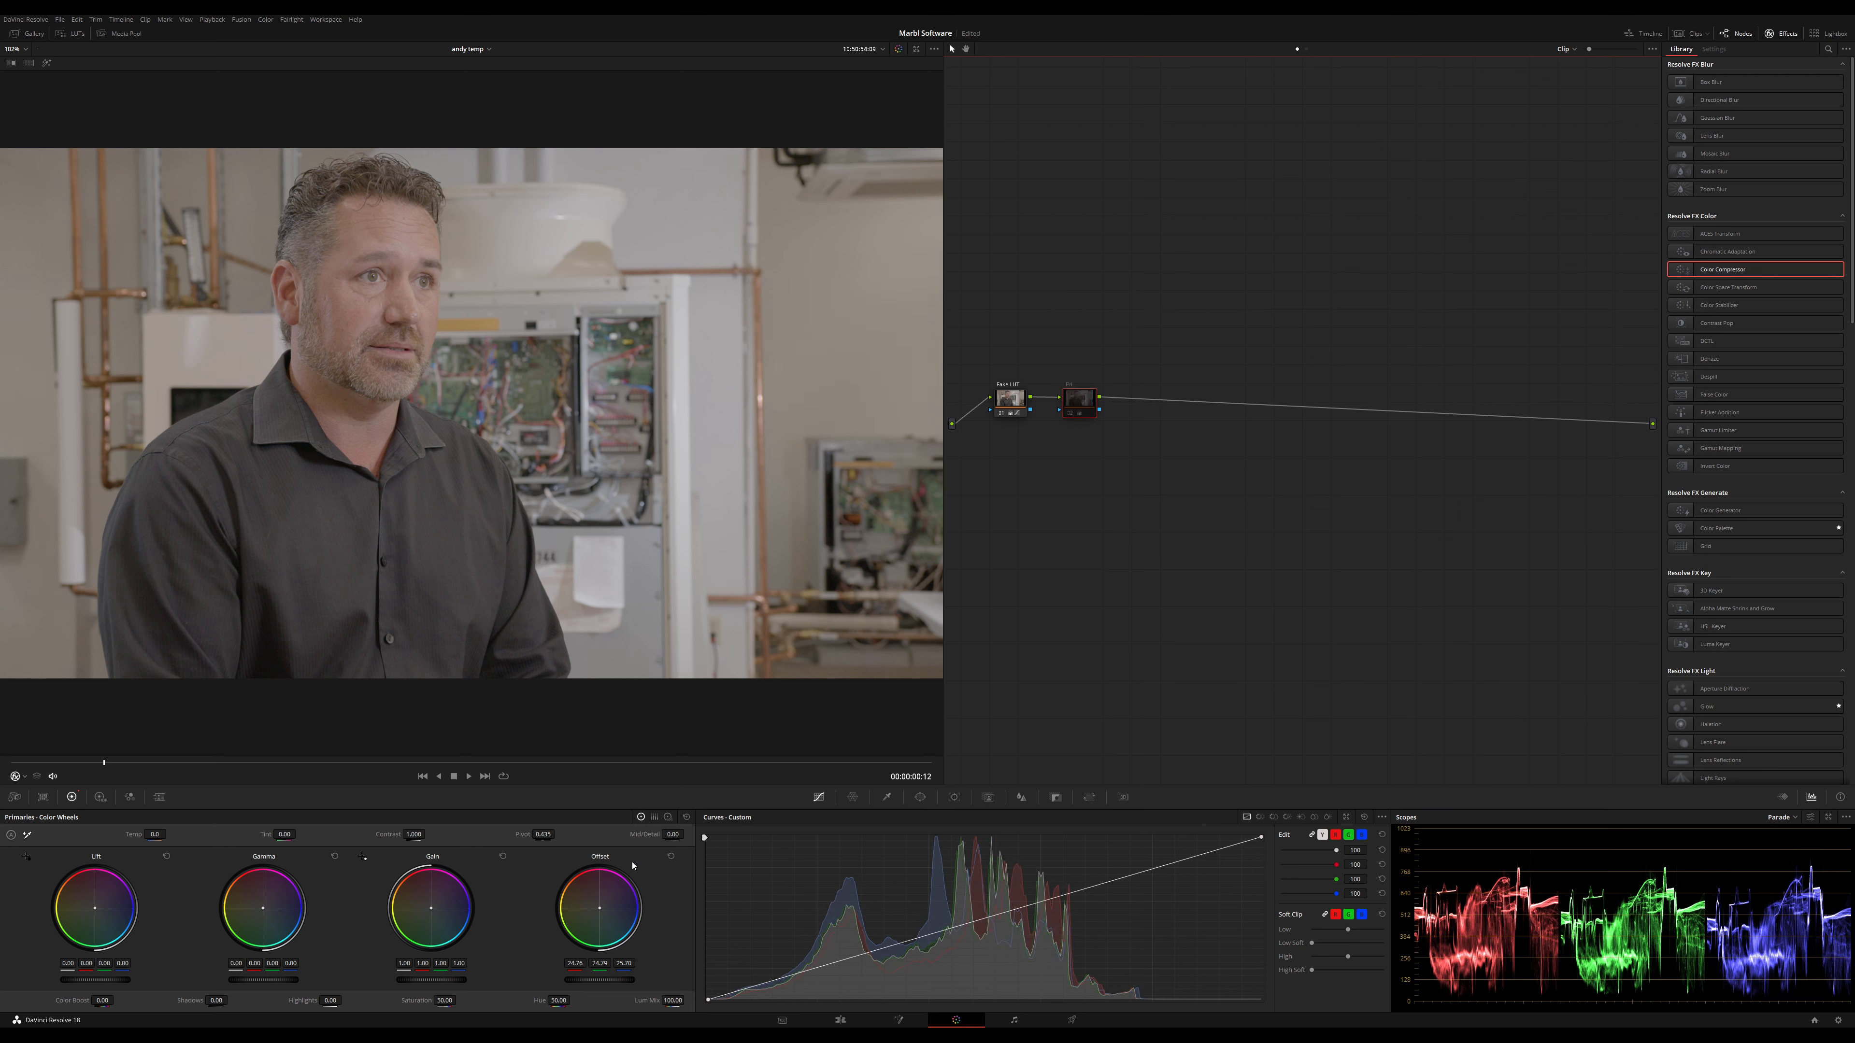
pyautogui.hotkey('ctrl', 'd')
pyautogui.hotkey('ctrl', 'd')
pyautogui.hotkey('ctrl', 'd')
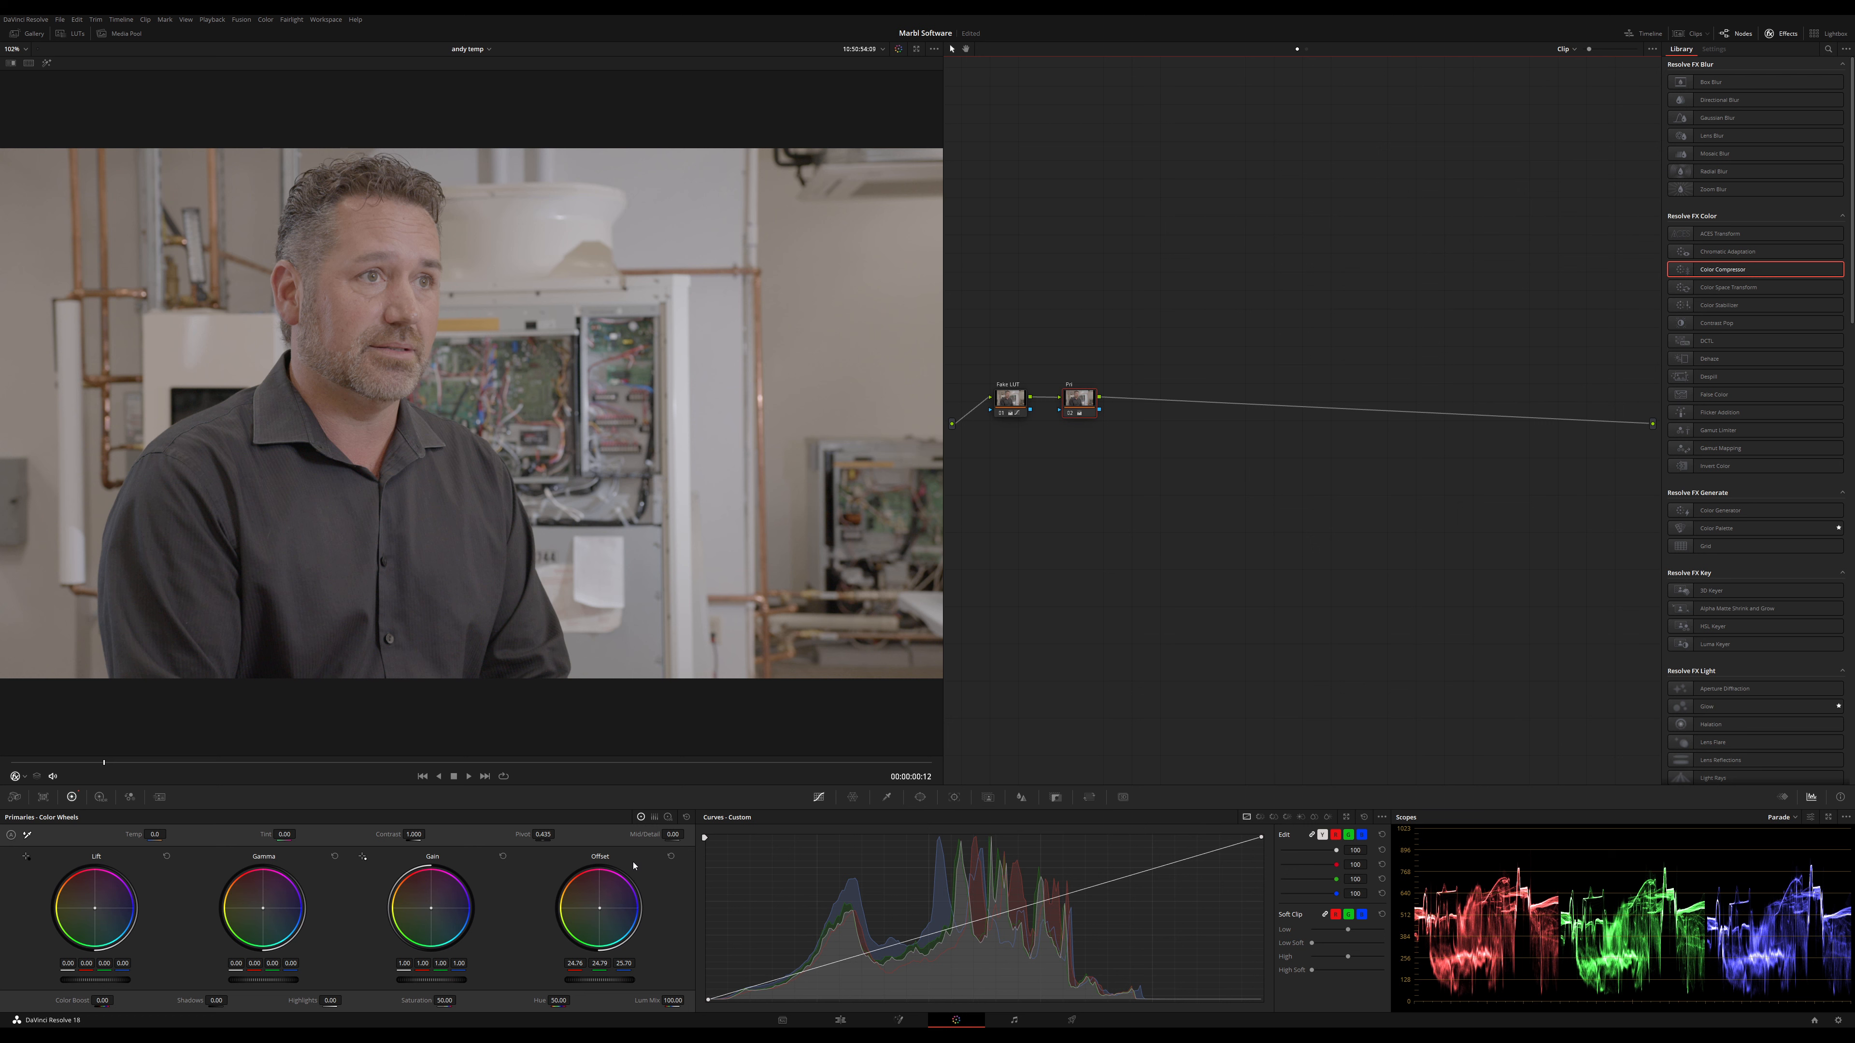
# Rework the second node's Offset balance toward a cooler tone and toggle the node to compare the result
pyautogui.hotkey('ctrl', 'z')
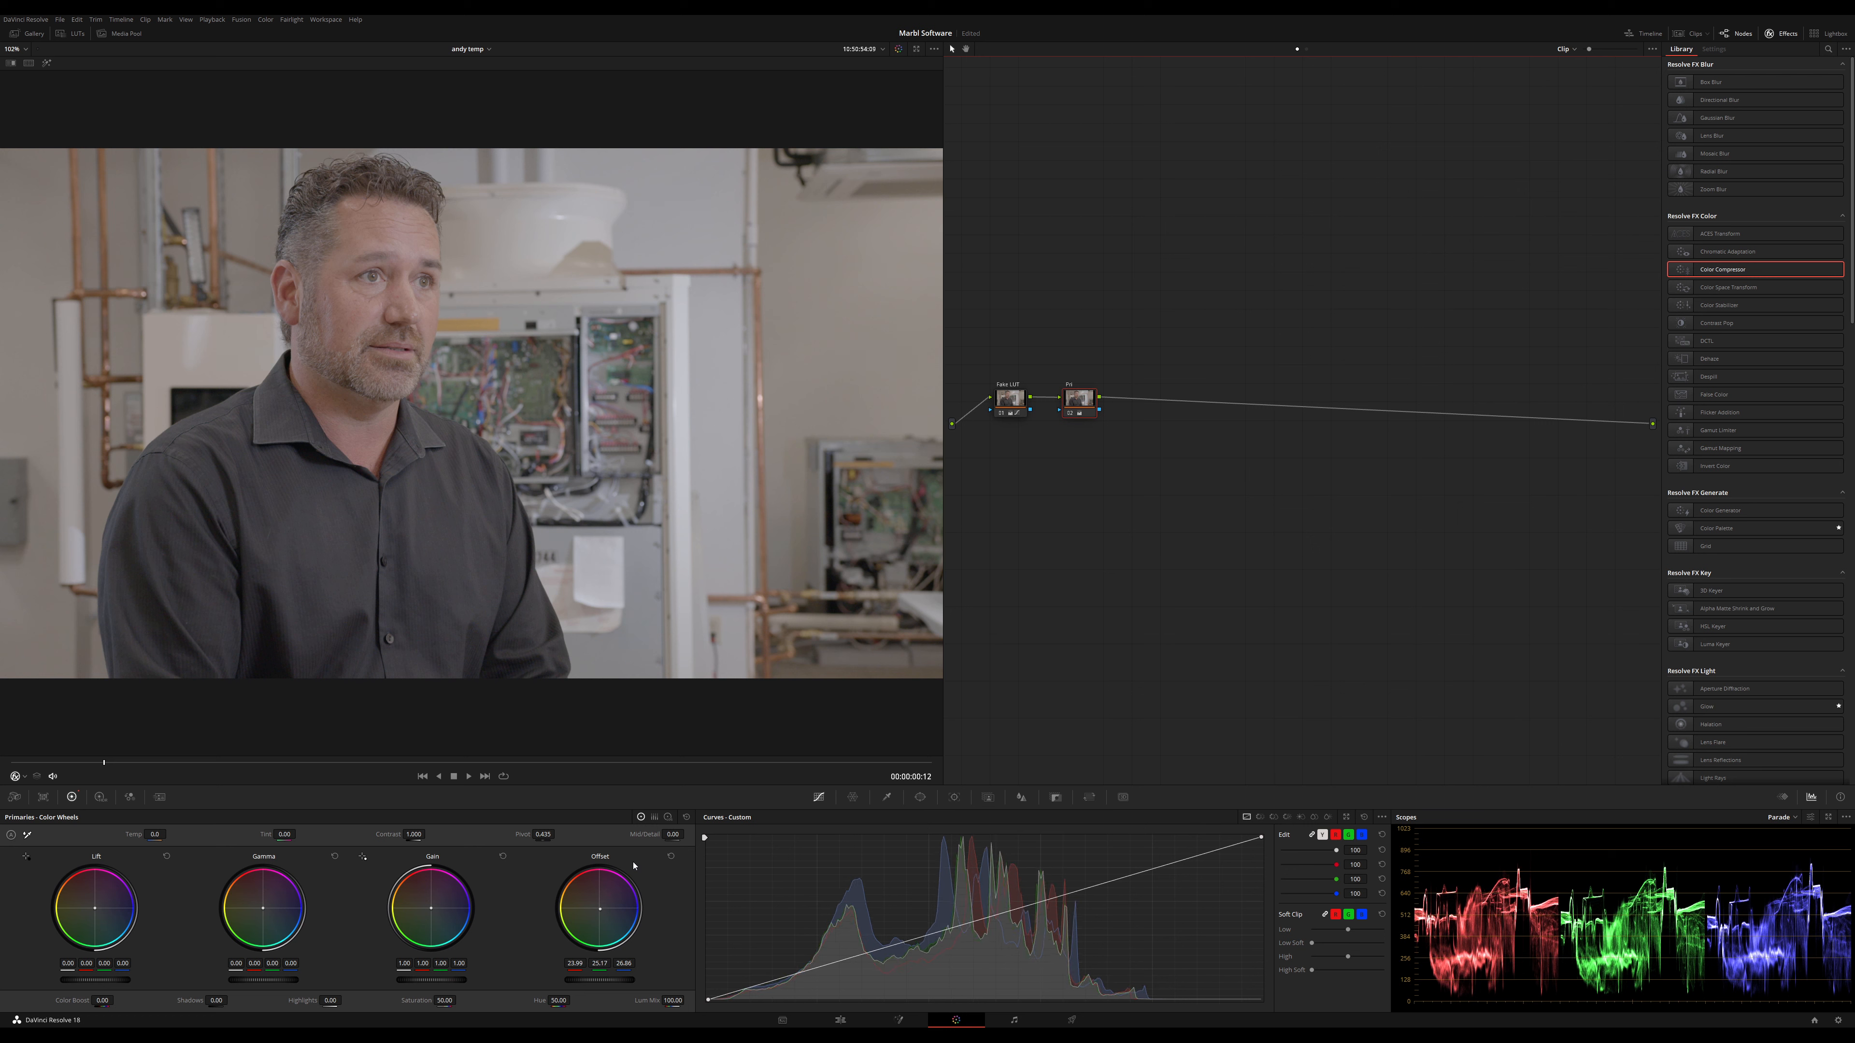
pyautogui.hotkey('ctrl', 'd')
pyautogui.hotkey('ctrl', 'd')
pyautogui.hotkey('ctrl', 'd')
pyautogui.hotkey('ctrl', 'd')
# Add a third labelled serial node and place a slightly lowered shadow point near the base of its custom curve
pyautogui.hotkey('alt', 's')
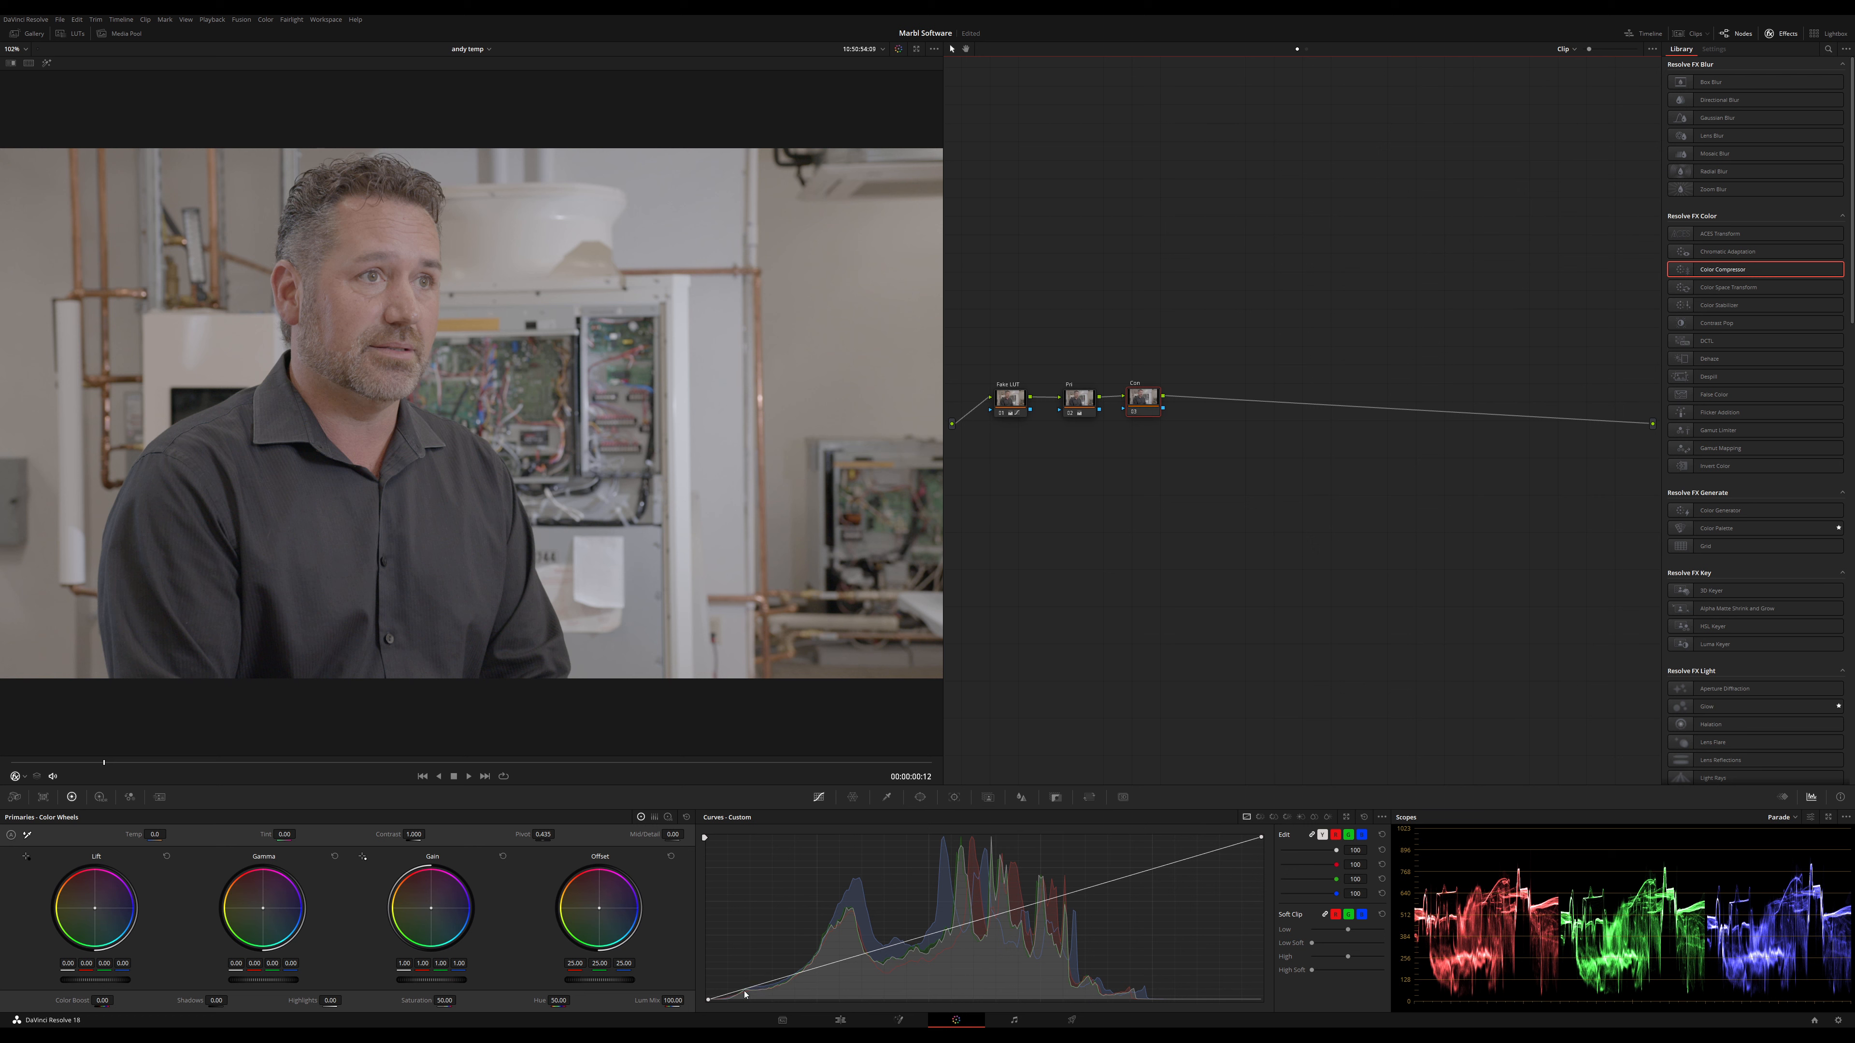
pyautogui.moveTo(759, 984); pyautogui.dragTo(769, 988)
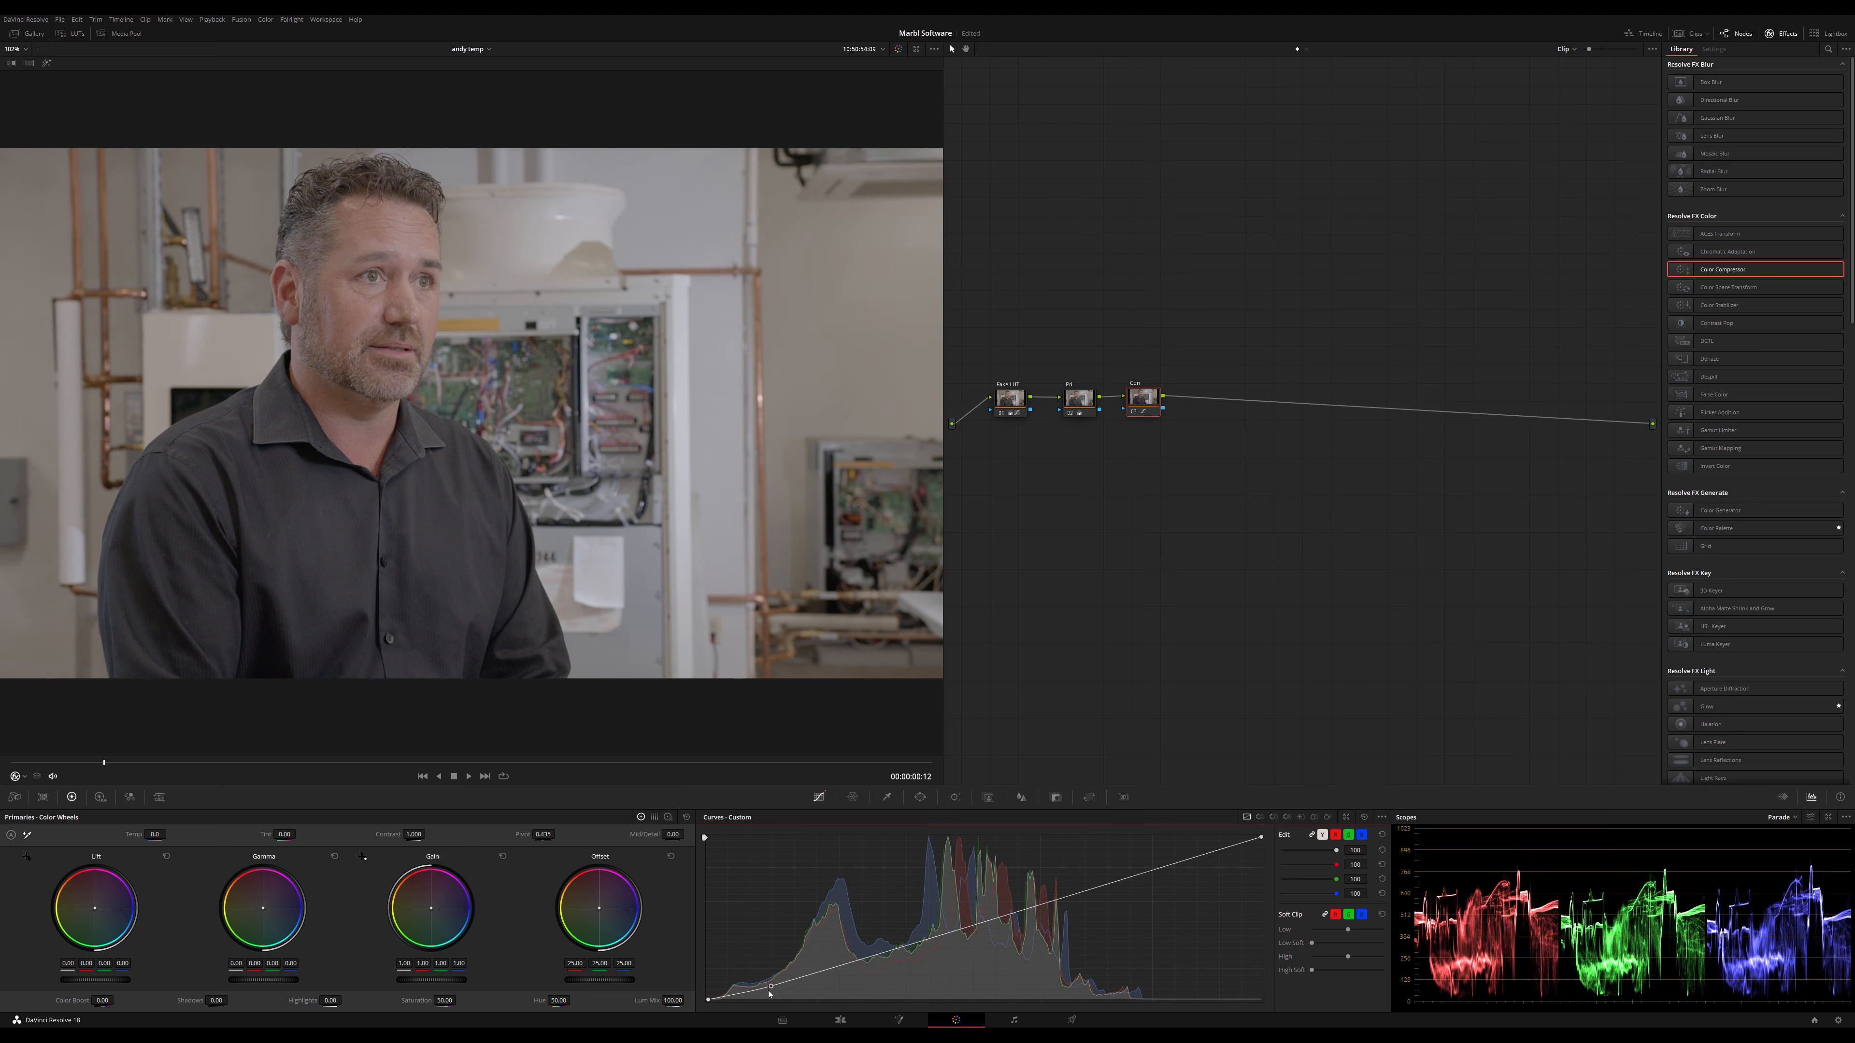
pyautogui.moveTo(772, 991); pyautogui.dragTo(772, 986)
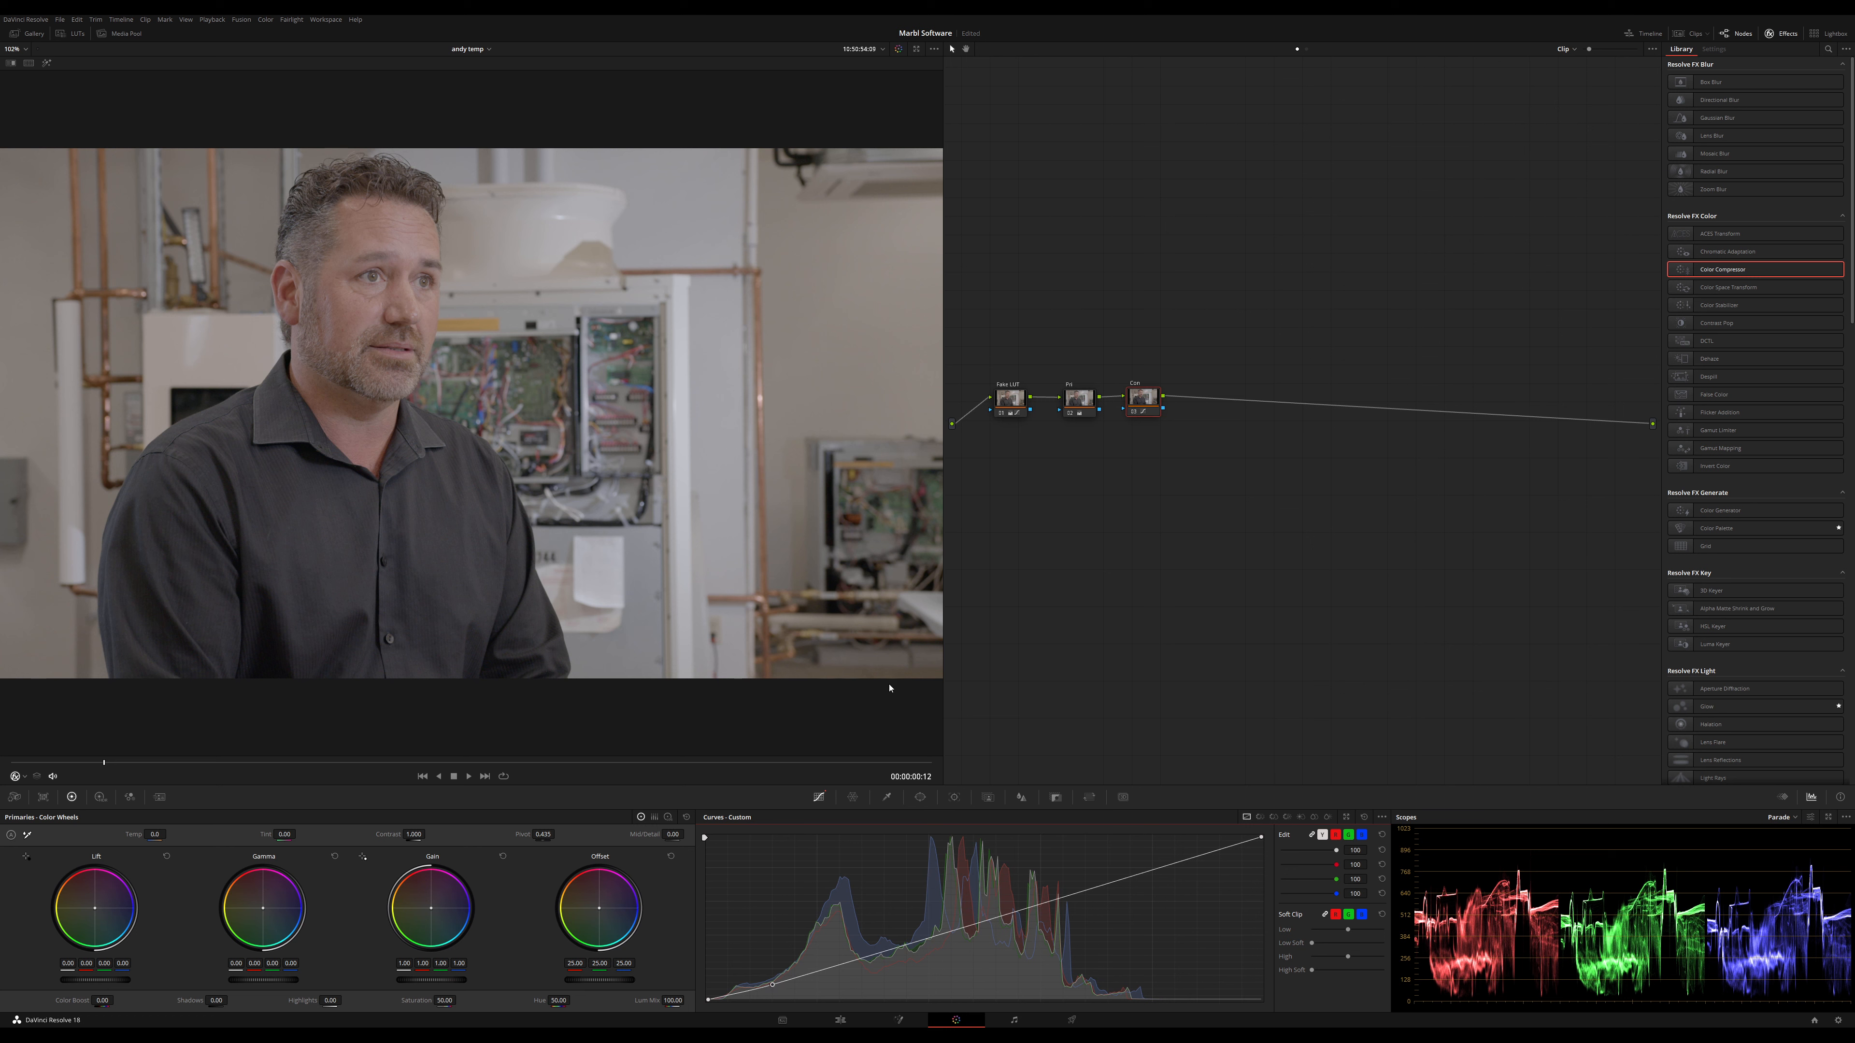
# Add a highlight point to the third node's custom curve and readjust the shadow point for gentle contrast
pyautogui.click(1150, 870)
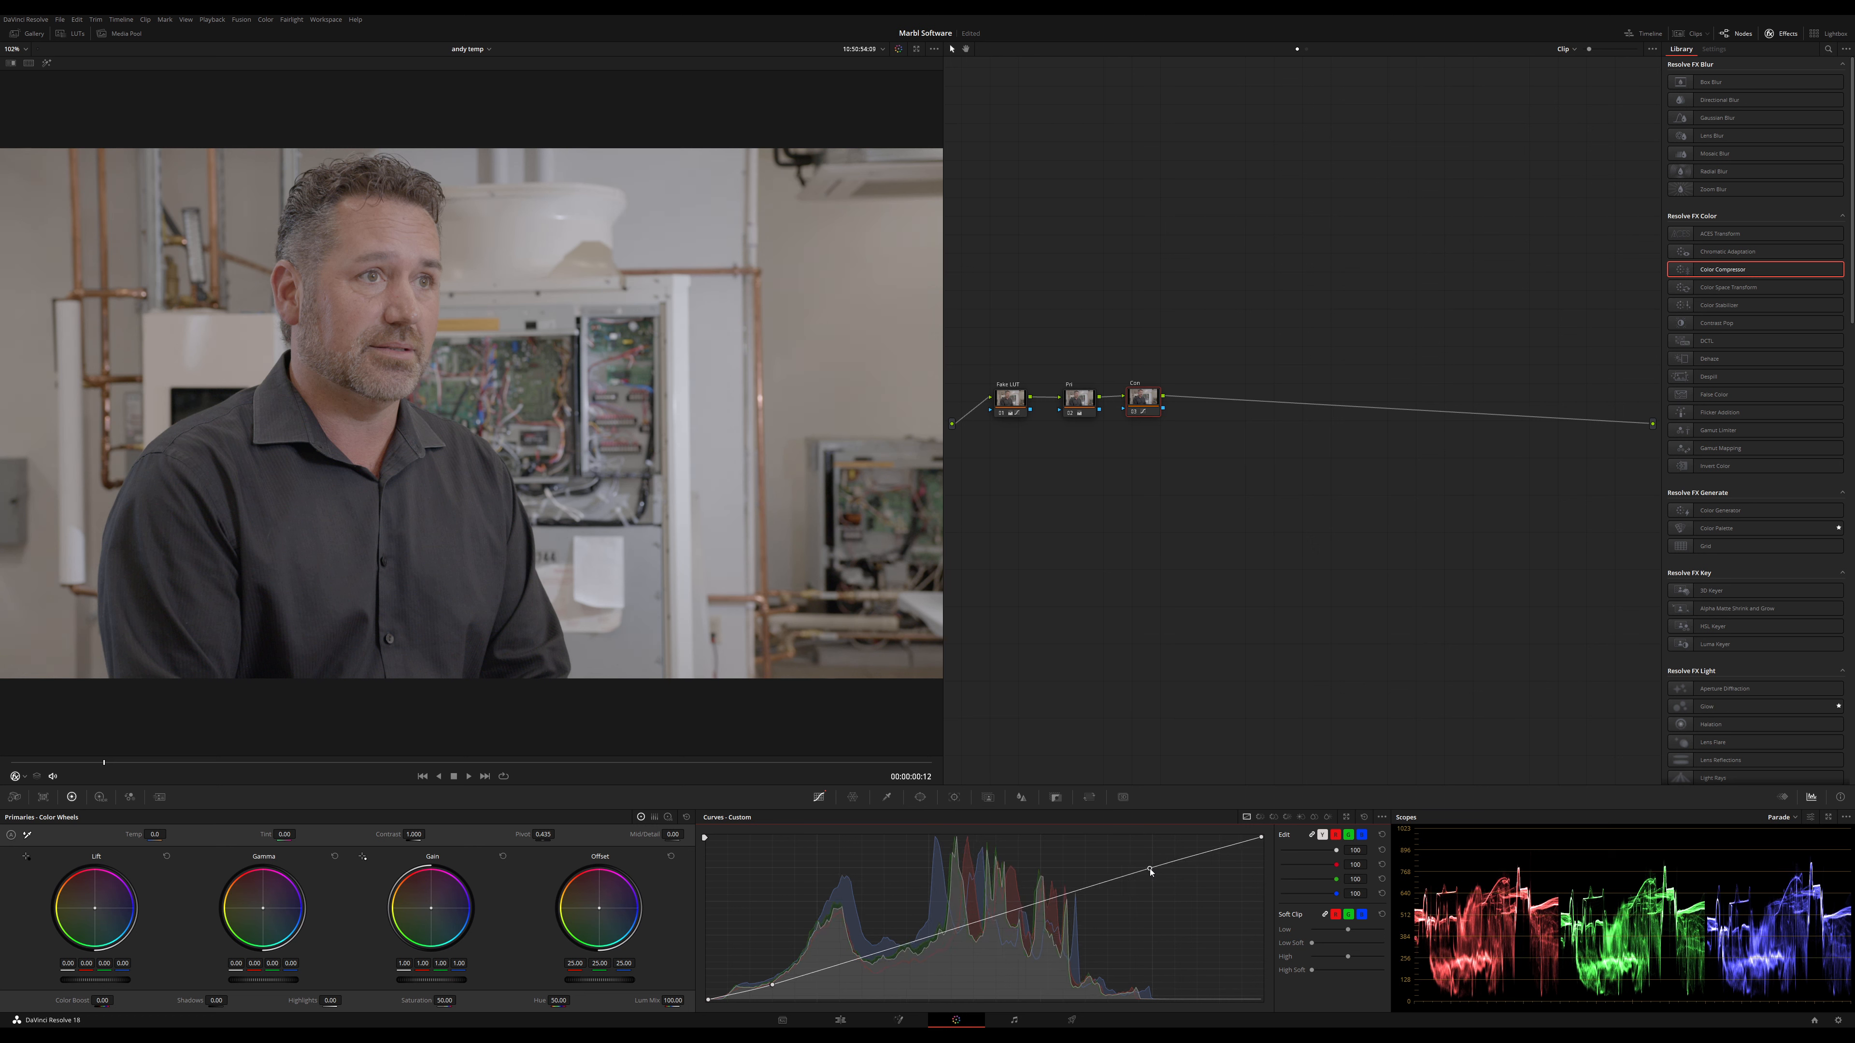
pyautogui.moveTo(1150, 870); pyautogui.dragTo(1150, 870)
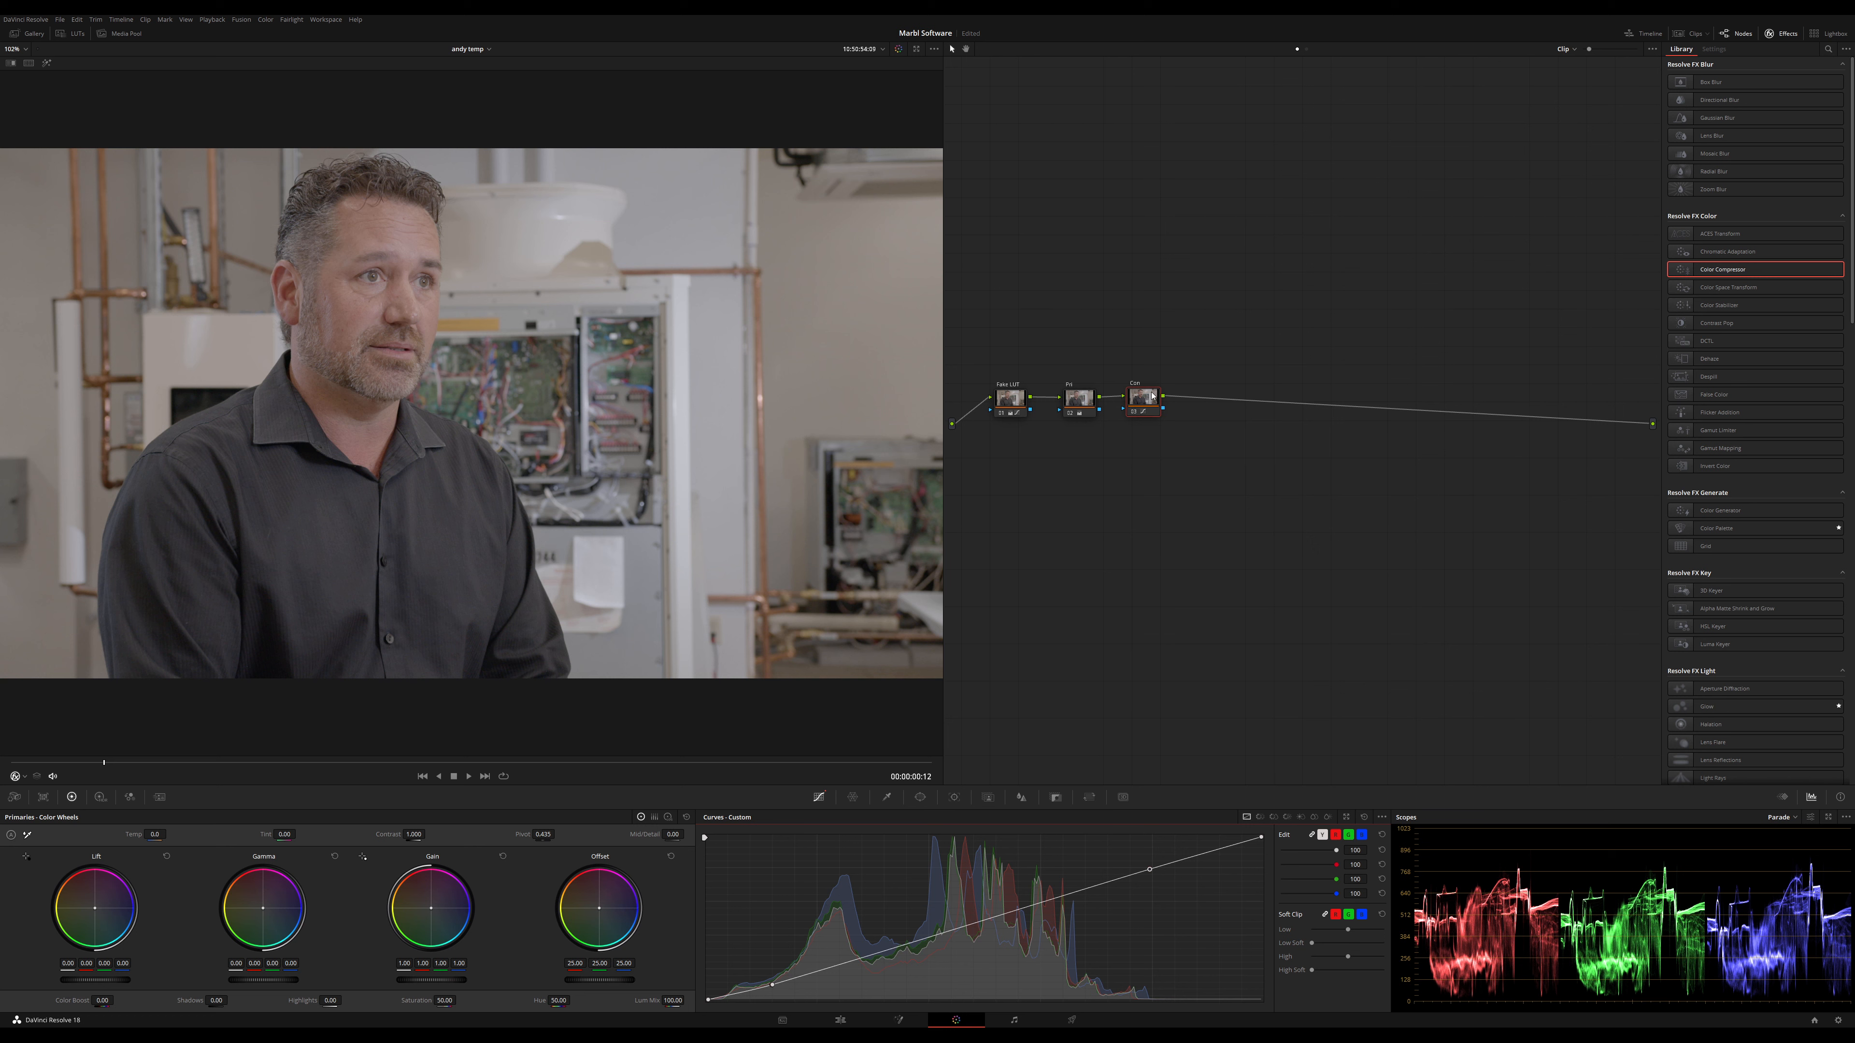
pyautogui.moveTo(1153, 397); pyautogui.dragTo(1150, 395)
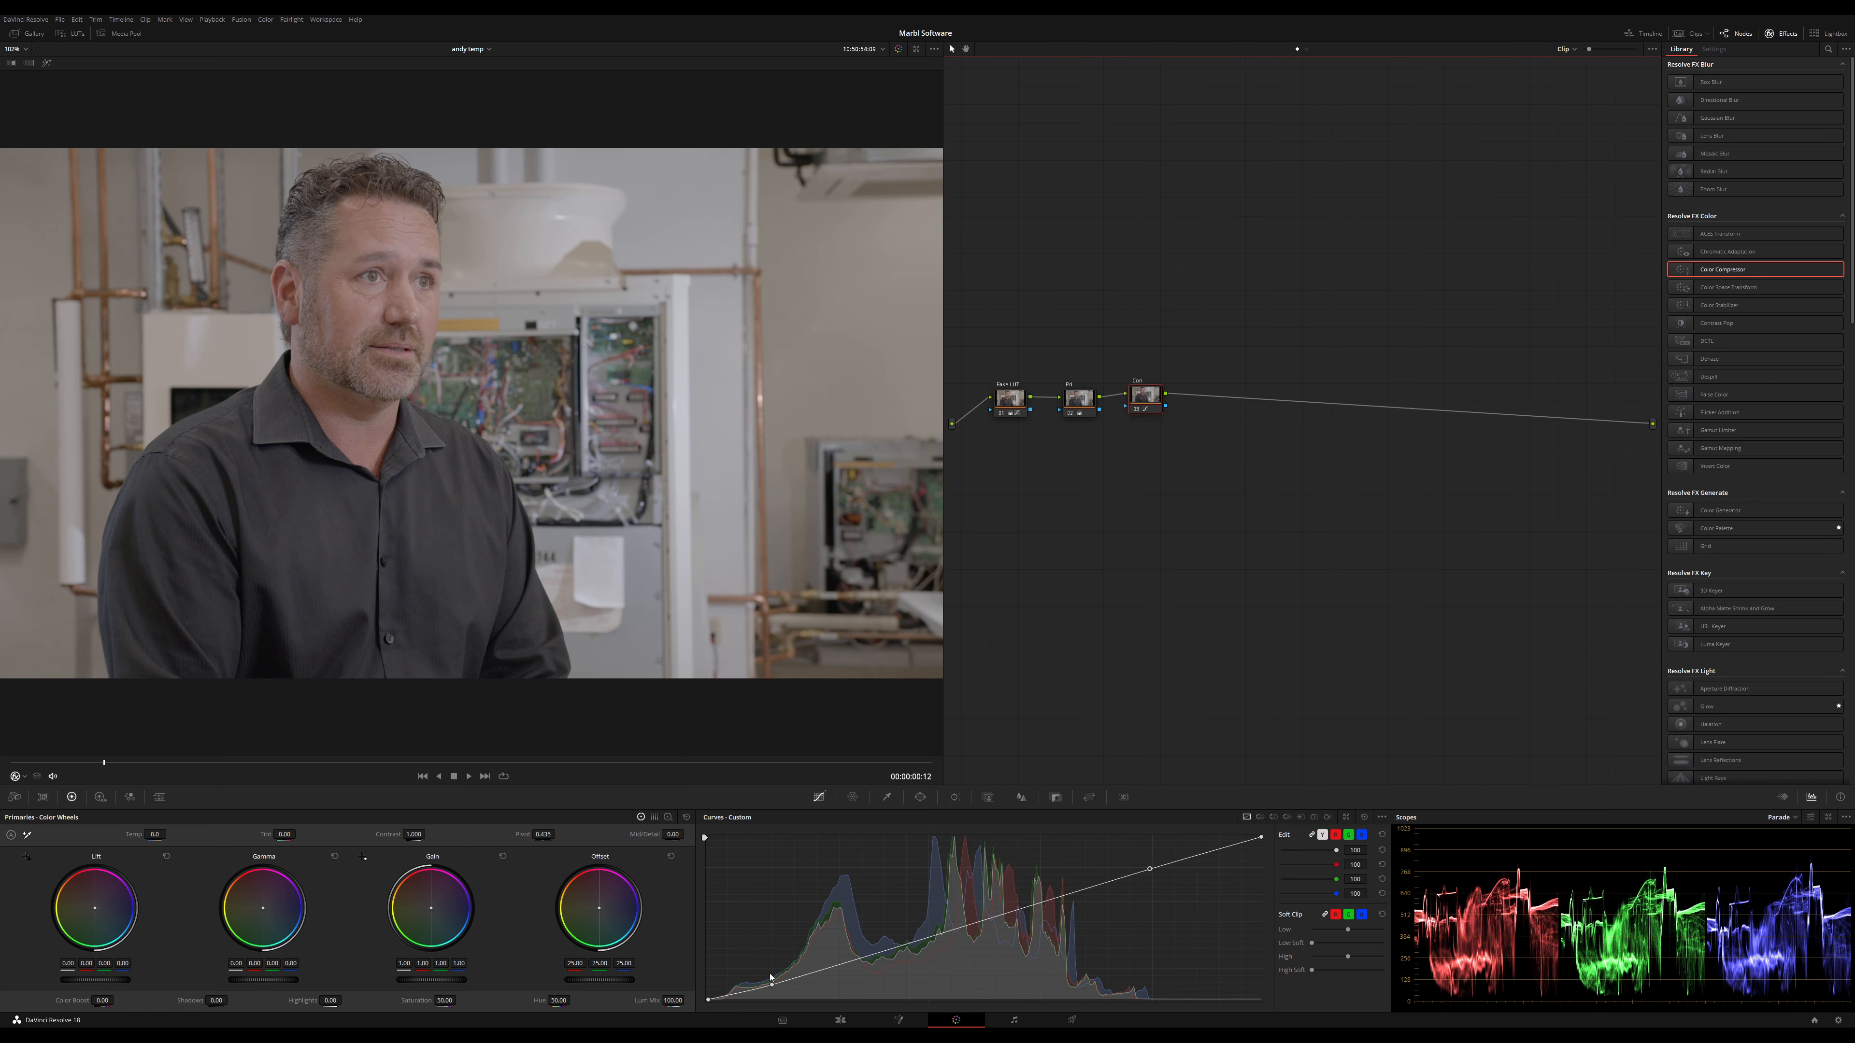
pyautogui.moveTo(770, 977); pyautogui.dragTo(773, 990)
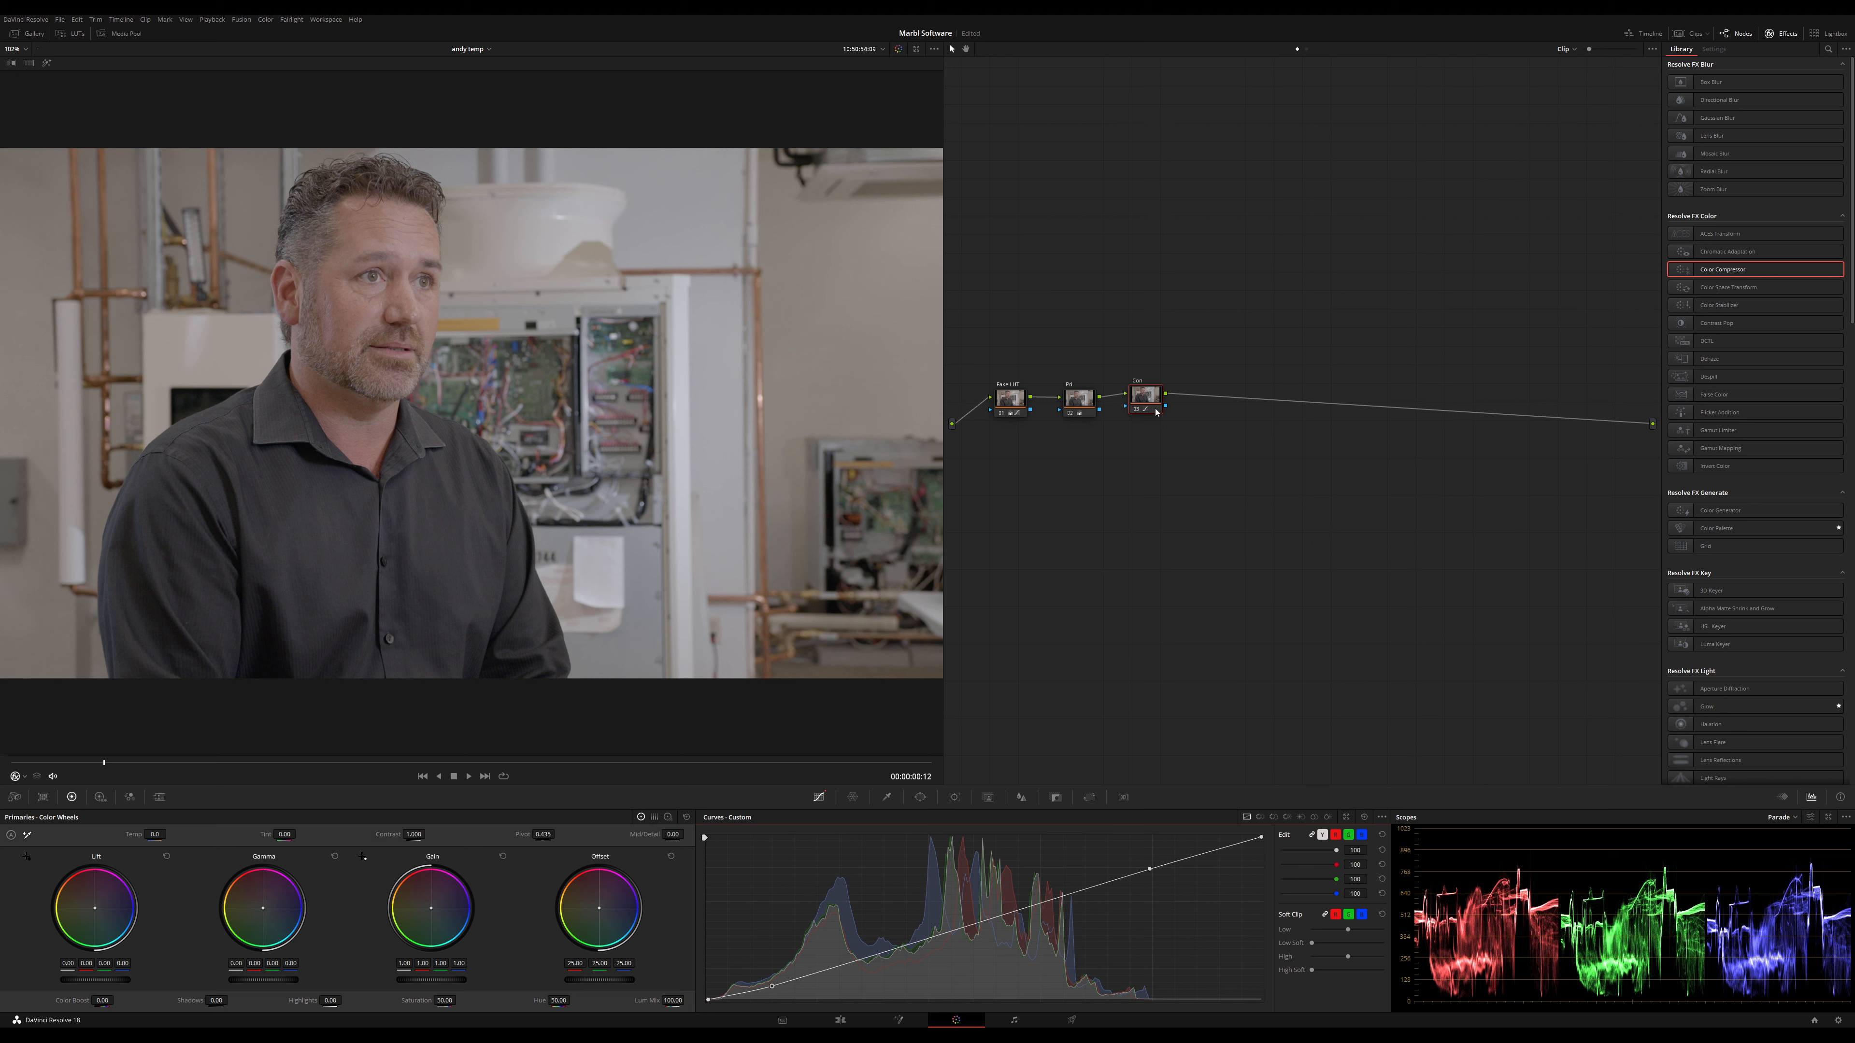
# Shift the three nodes along the graph and insert a node labelled NR before Fake LUT, placed up beside the source input
pyautogui.moveTo(1191, 334); pyautogui.dragTo(1023, 473)
pyautogui.moveTo(1010, 402); pyautogui.dragTo(1068, 414)
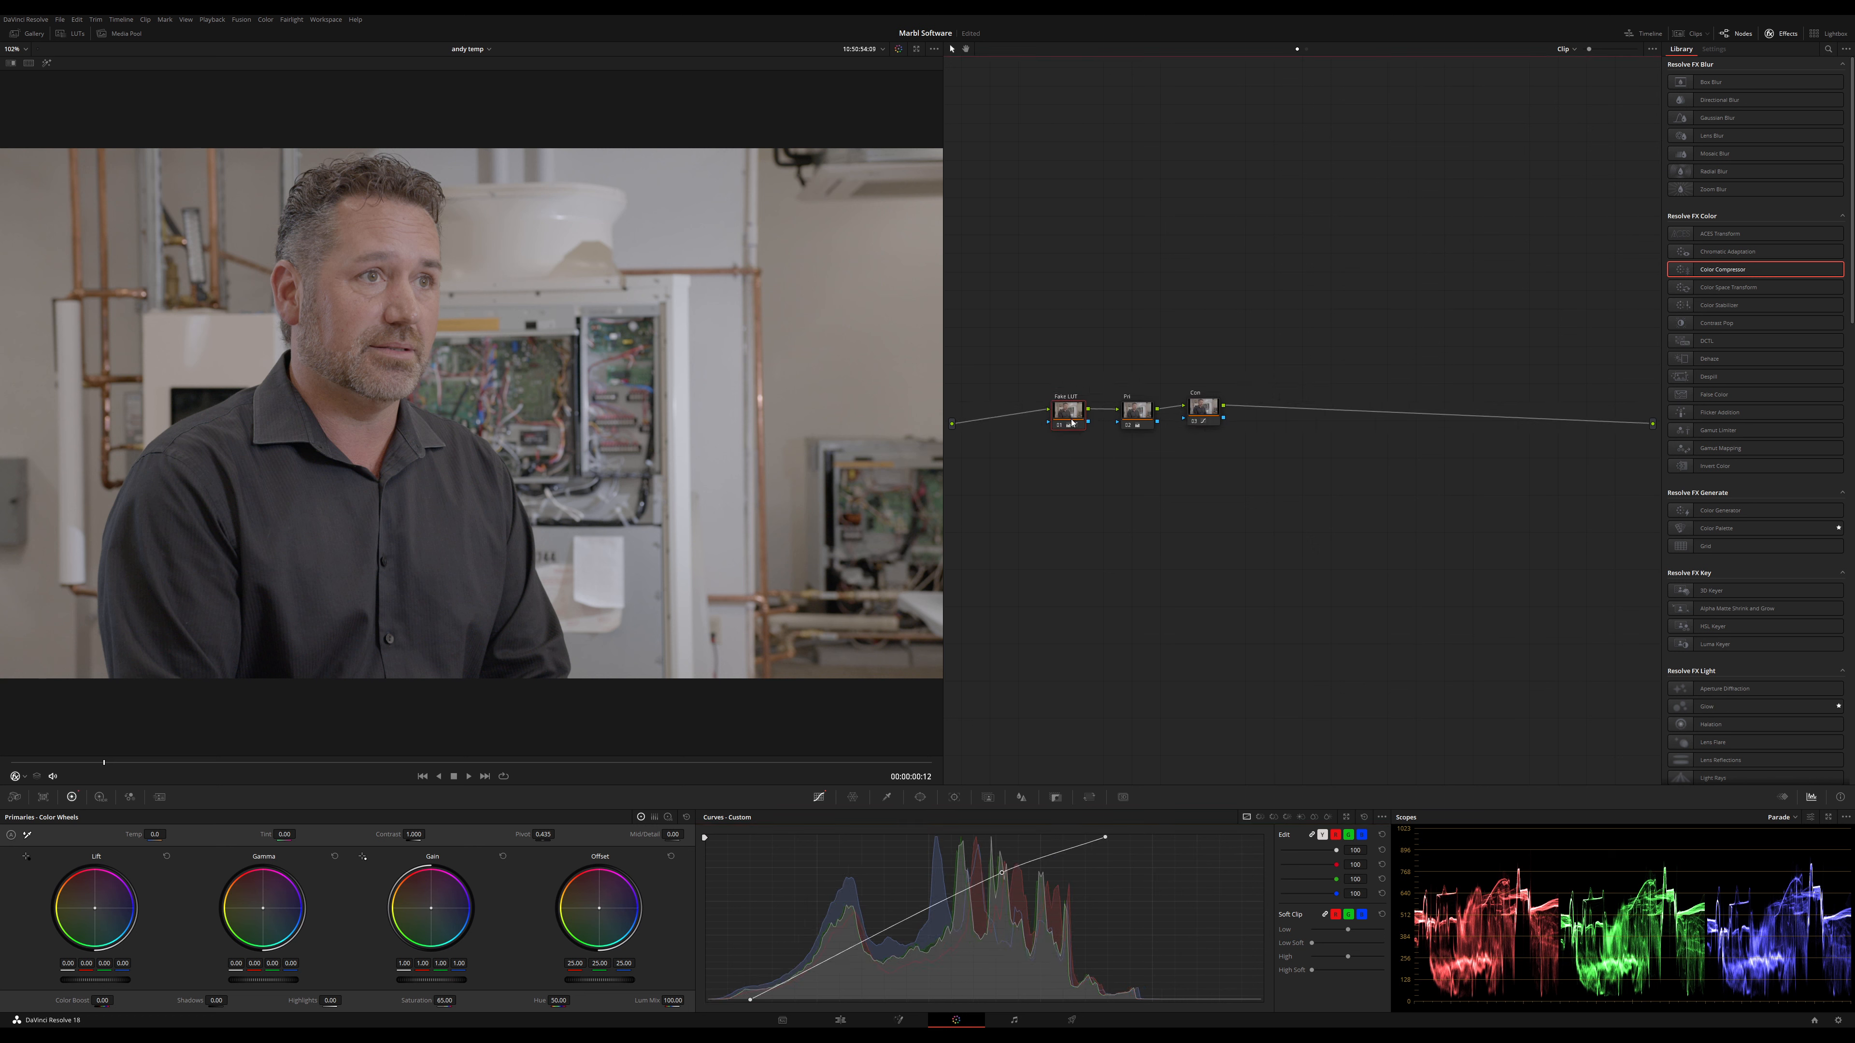
pyautogui.hotkey('shift', 's')
pyautogui.moveTo(1071, 423); pyautogui.dragTo(999, 380)
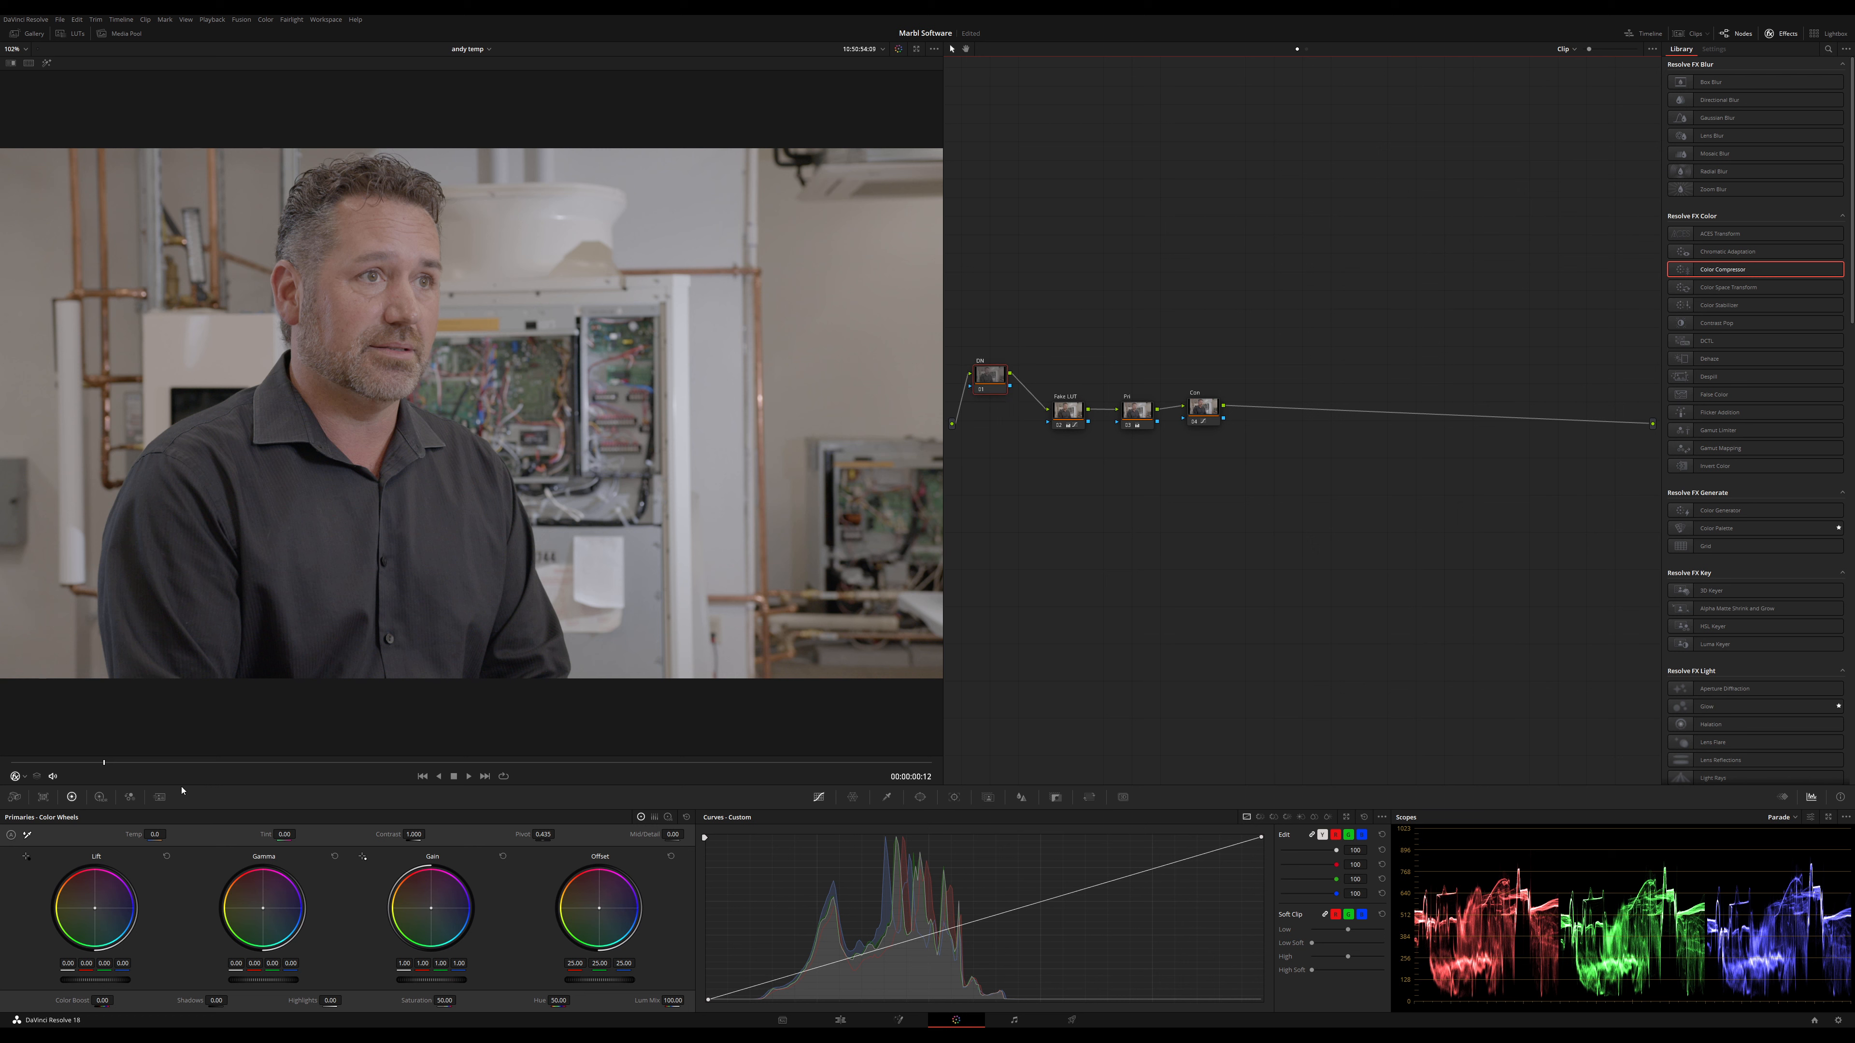
# Apply temporal noise reduction on the NR node using 1 frame with Luma and Chroma thresholds of 10
pyautogui.click(160, 797)
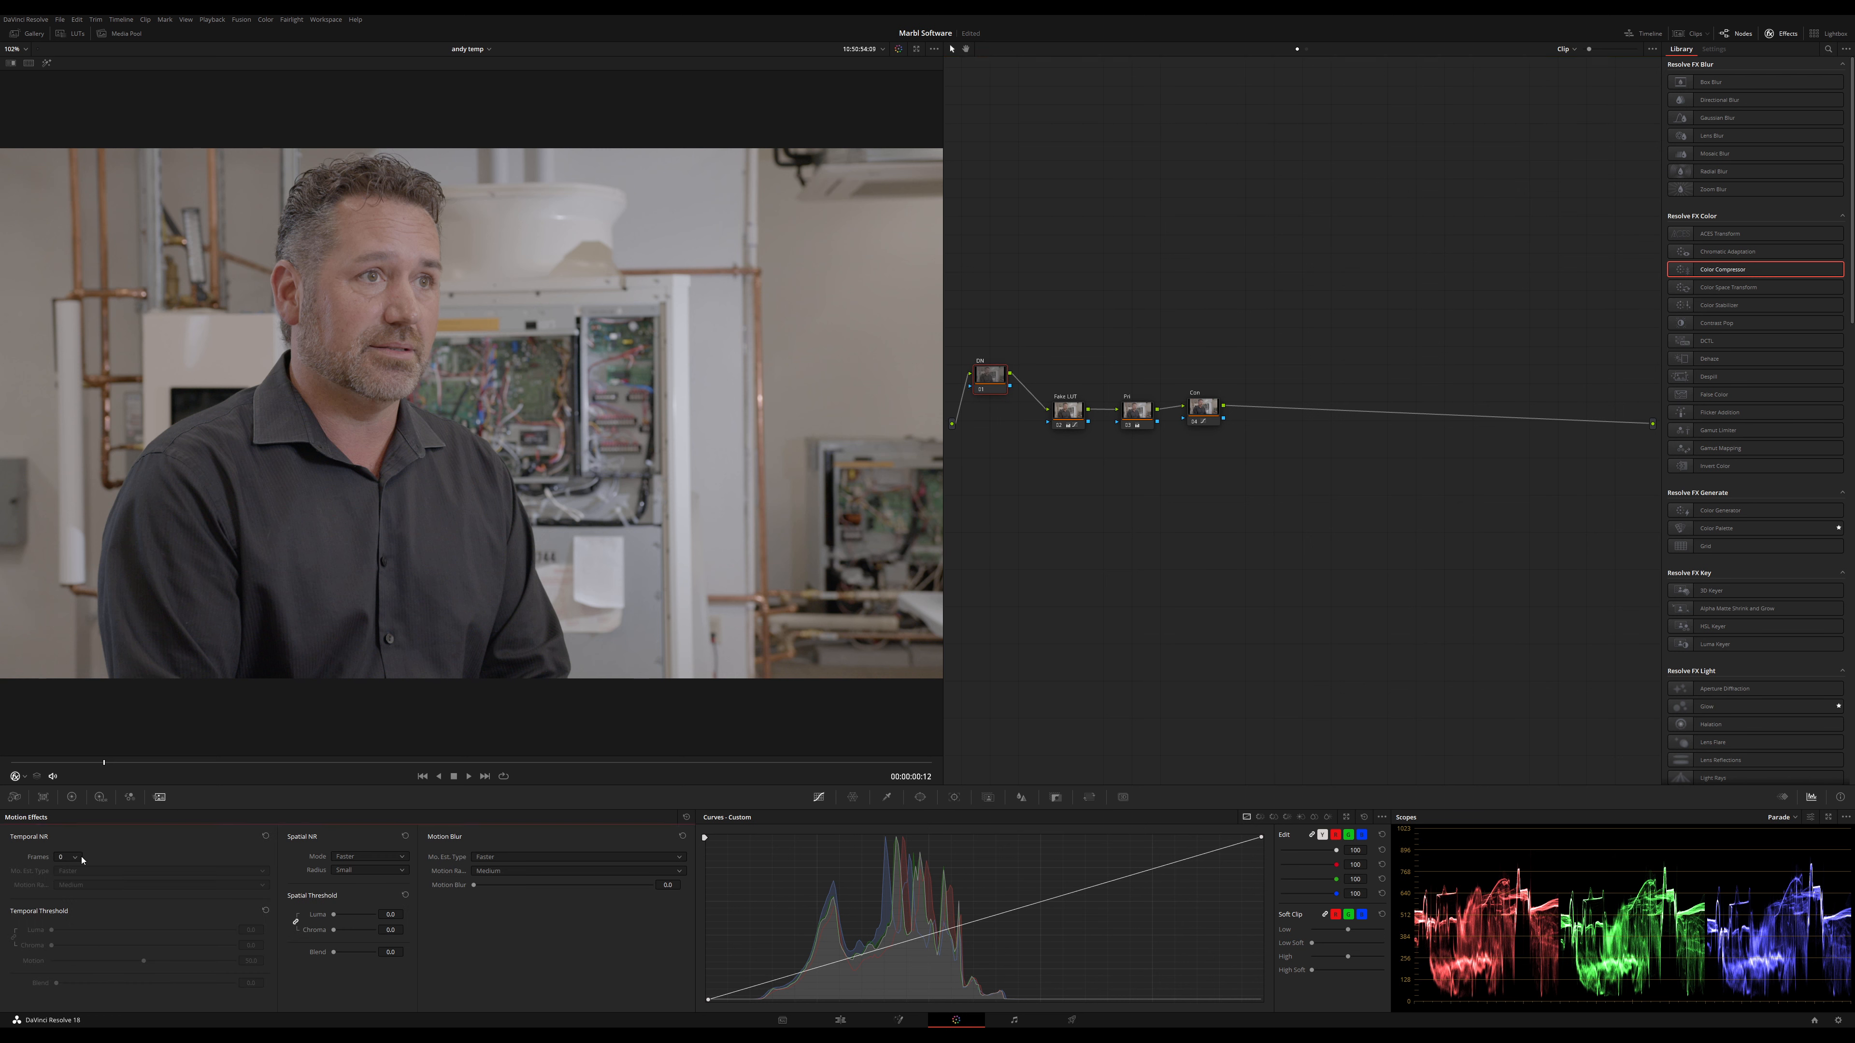
pyautogui.scroll(-1, 82, 860)
pyautogui.scroll(5, 239, 930)
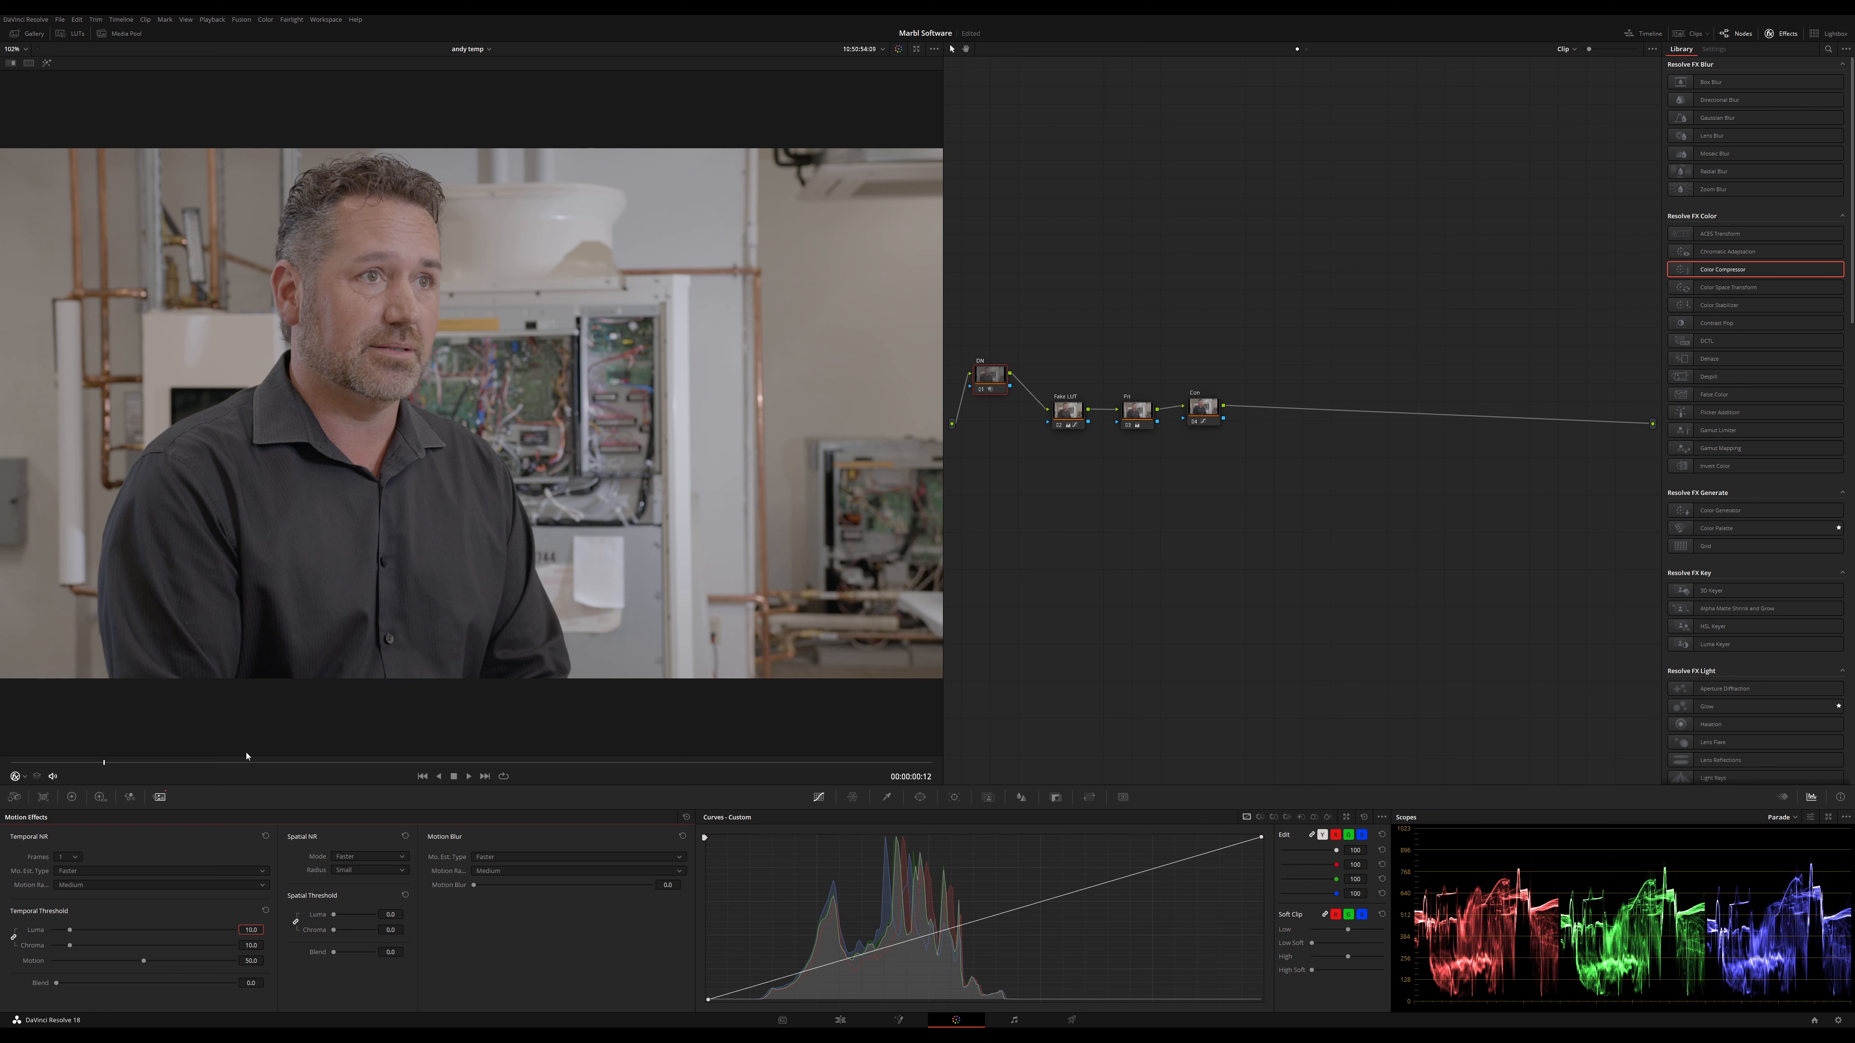
pyautogui.click(72, 797)
# Add a serial node at the end of the chain with a parallel node beneath it, label both and space them apart
pyautogui.hotkey('alt', 's')
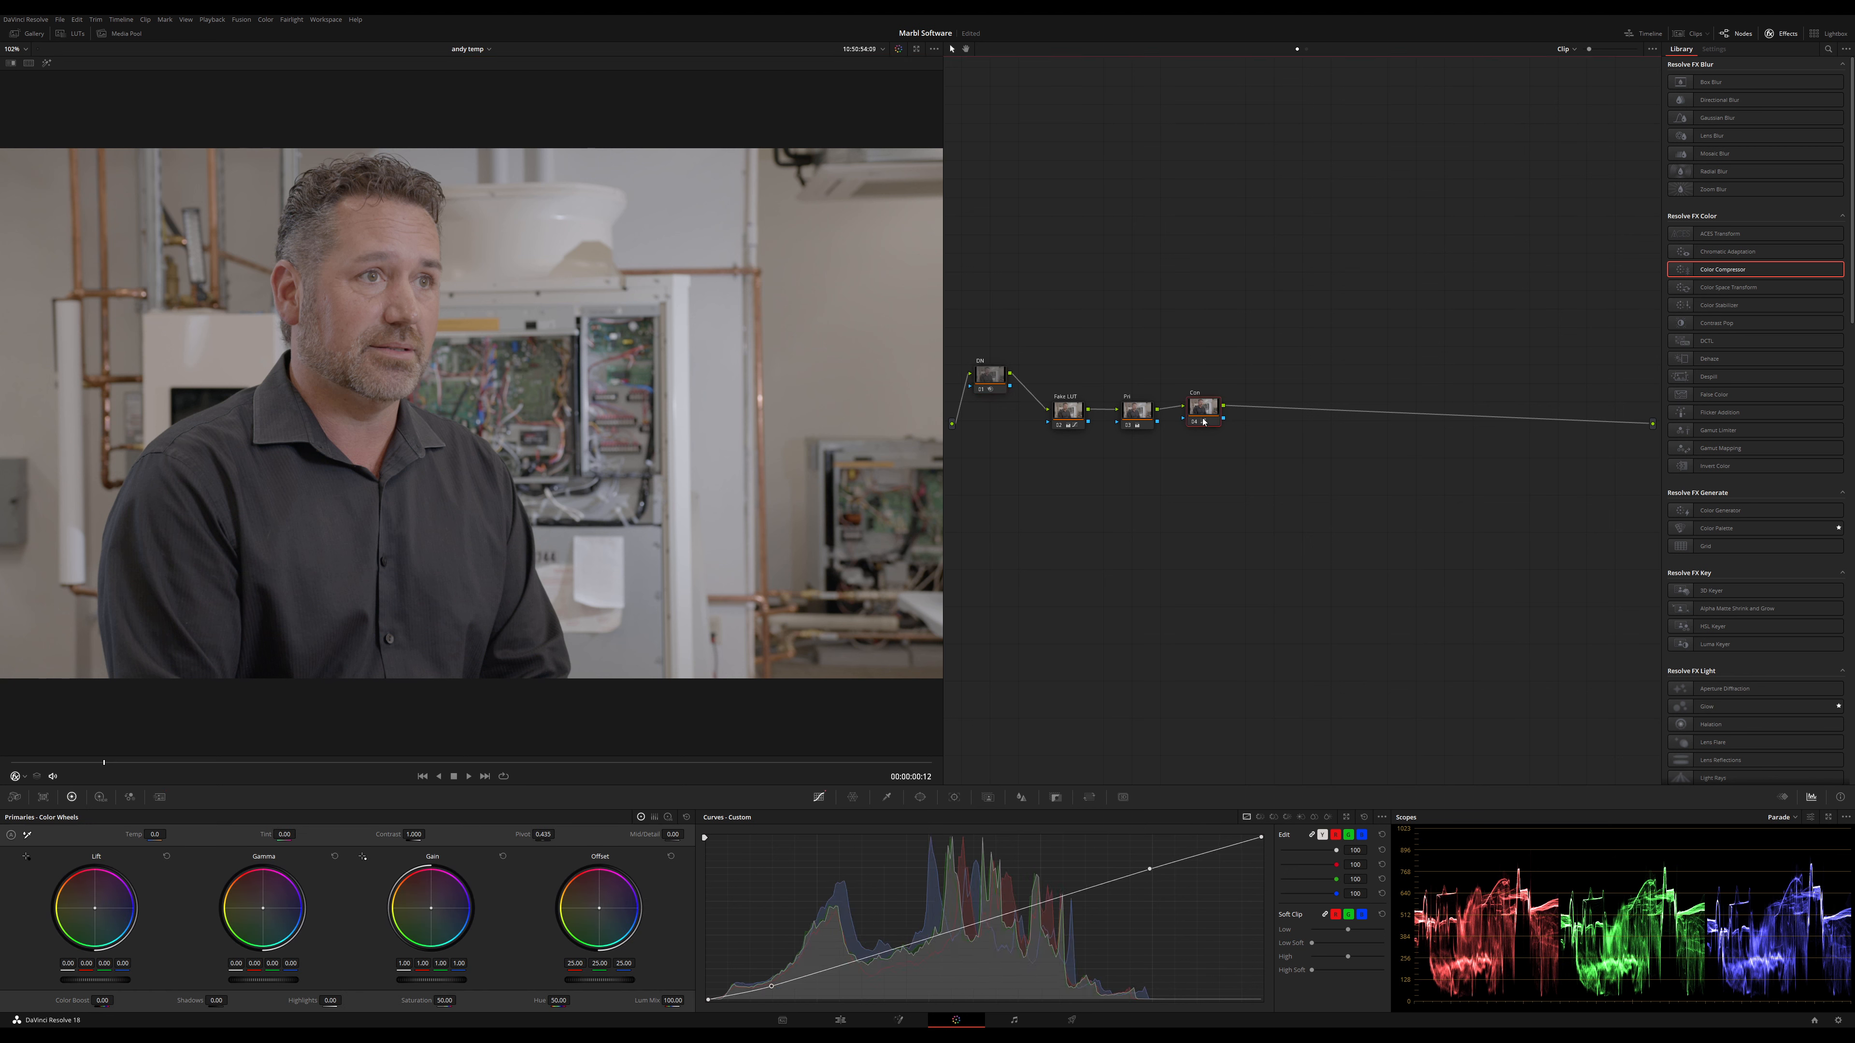
pyautogui.moveTo(1276, 410); pyautogui.dragTo(1273, 341)
pyautogui.hotkey('alt', 'p')
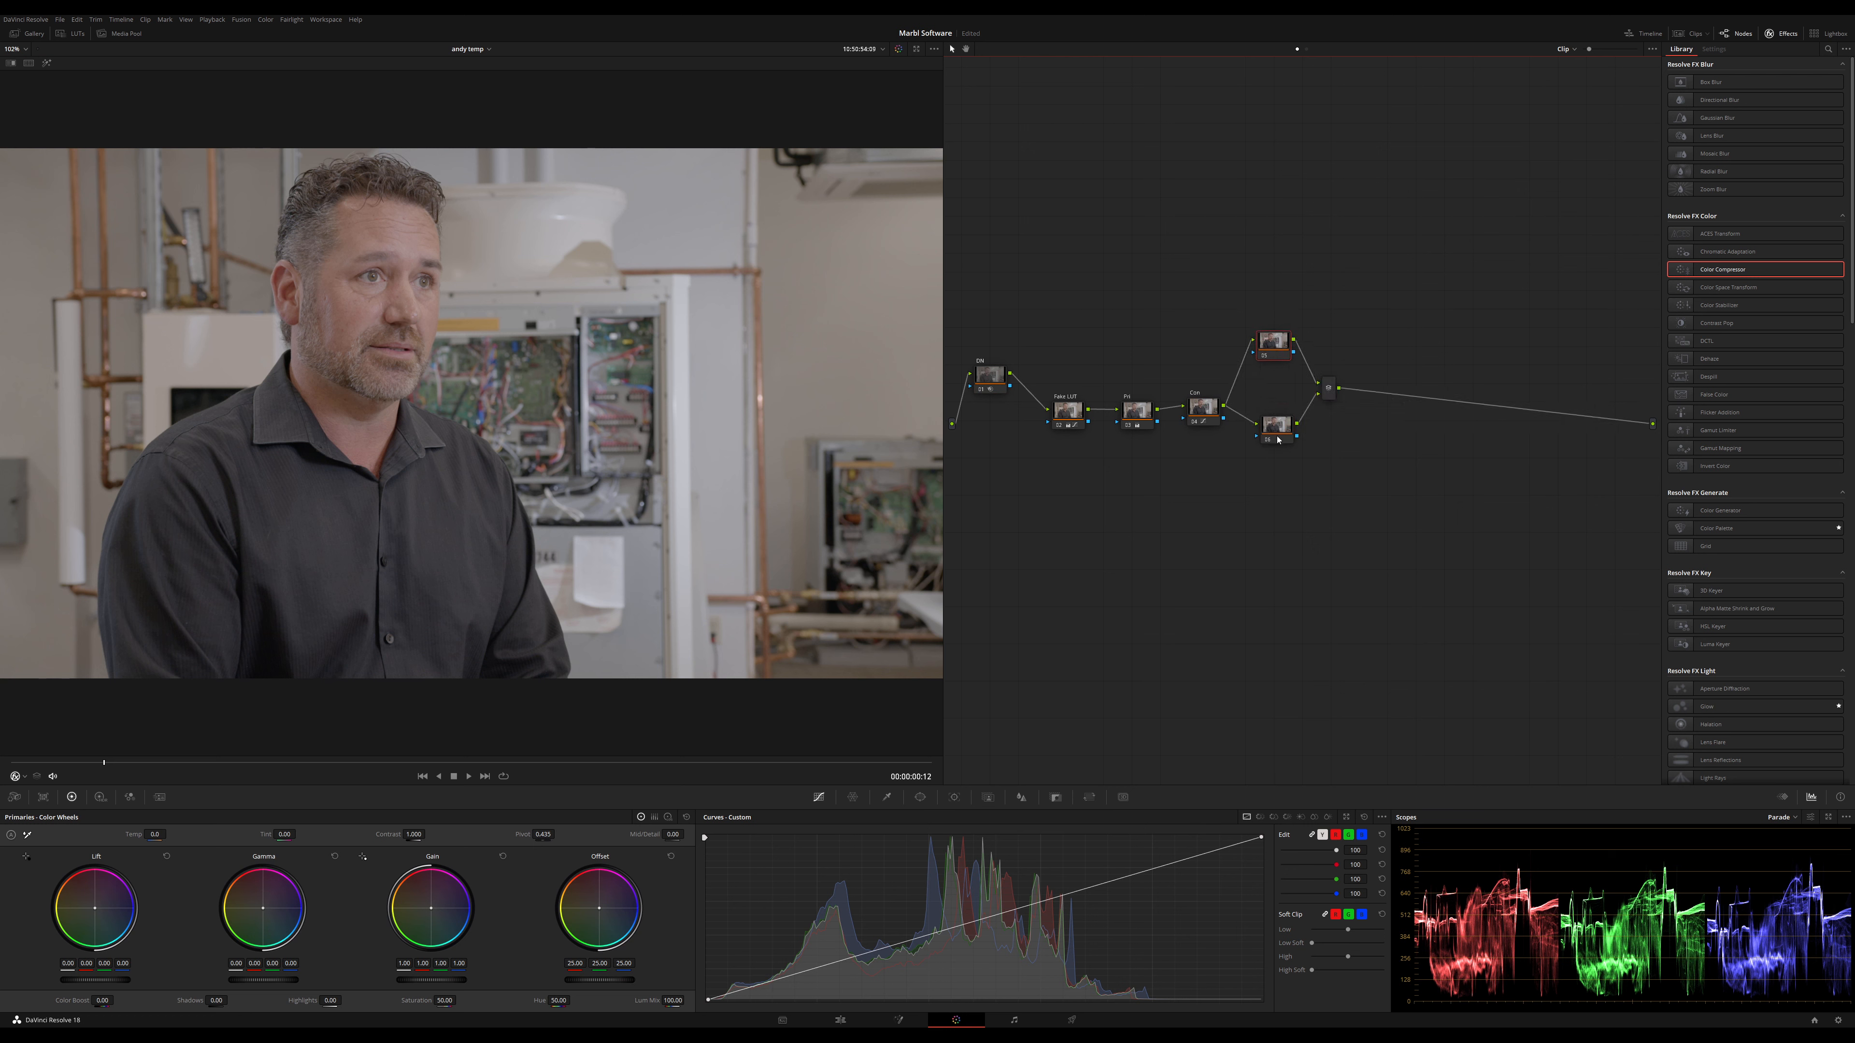
pyautogui.moveTo(1276, 425); pyautogui.dragTo(1275, 444)
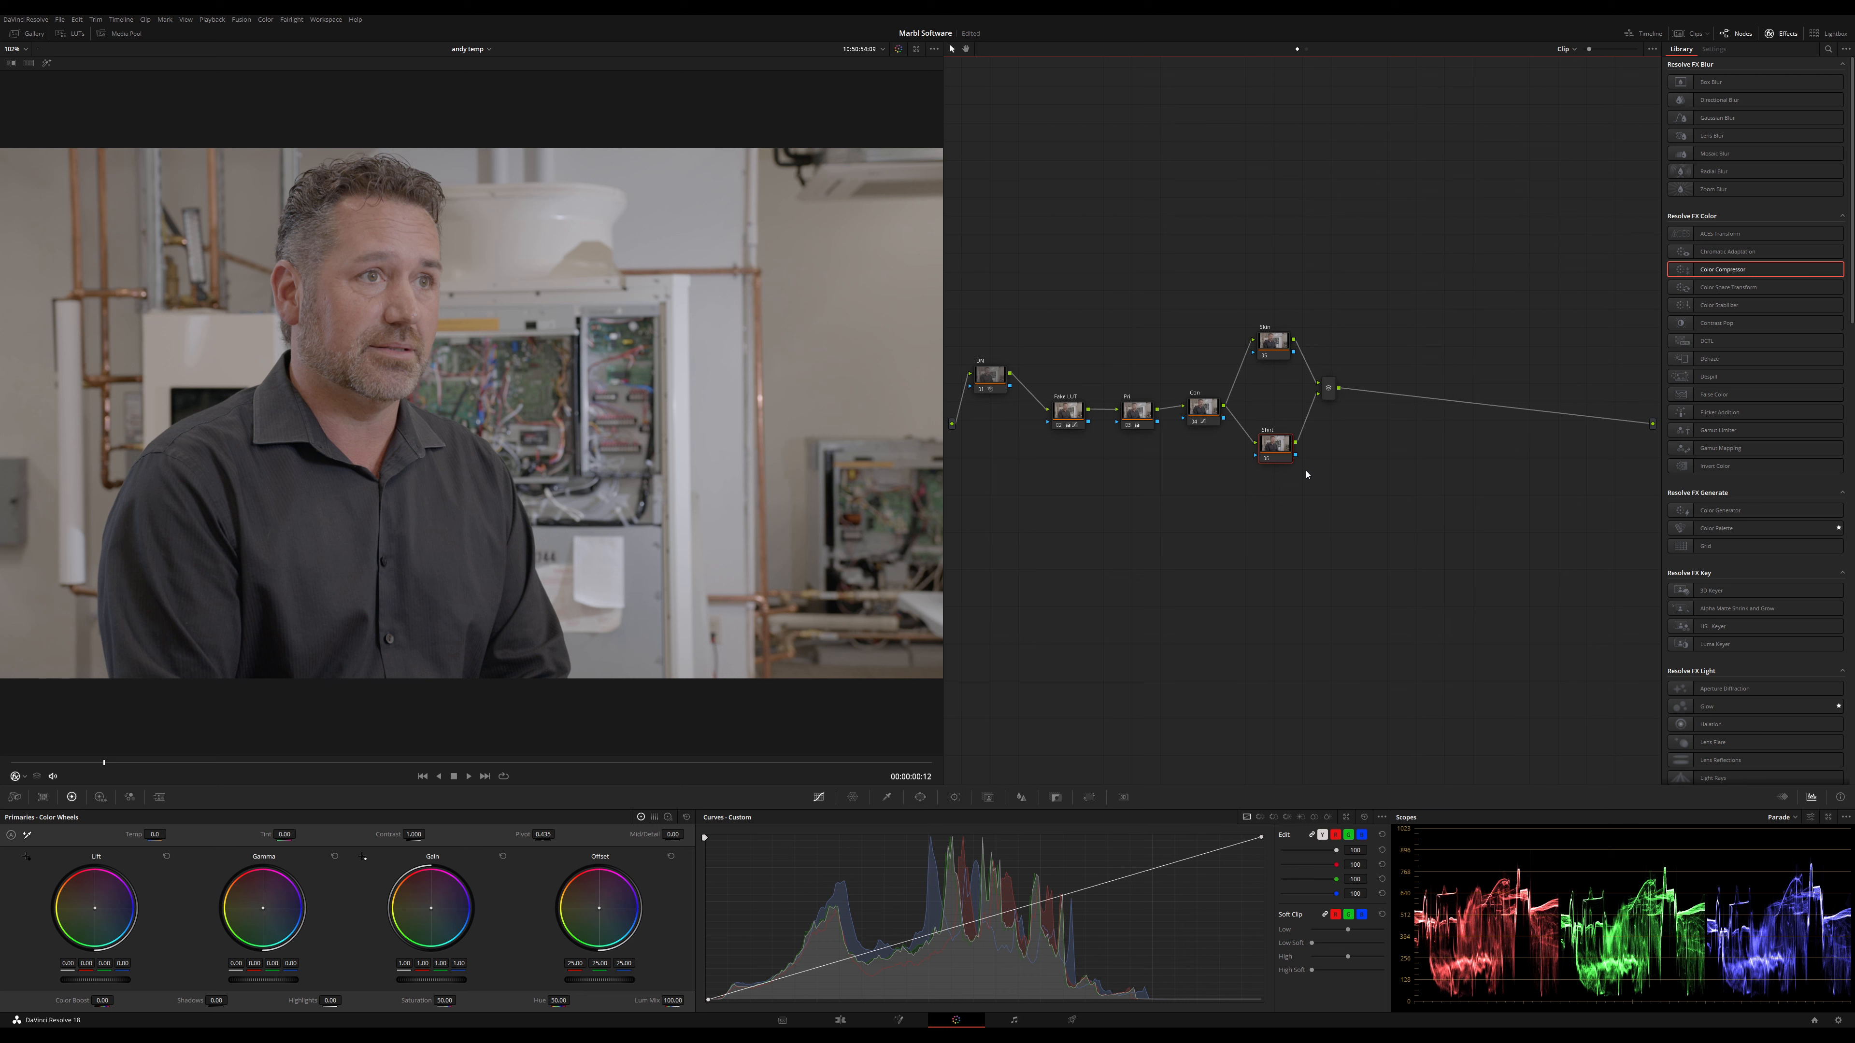
pyautogui.moveTo(1274, 443); pyautogui.dragTo(1272, 459)
# Sample the man's facial skin on the upper parallel node with a 3D qualifier stroke and highlight the selection
pyautogui.click(886, 797)
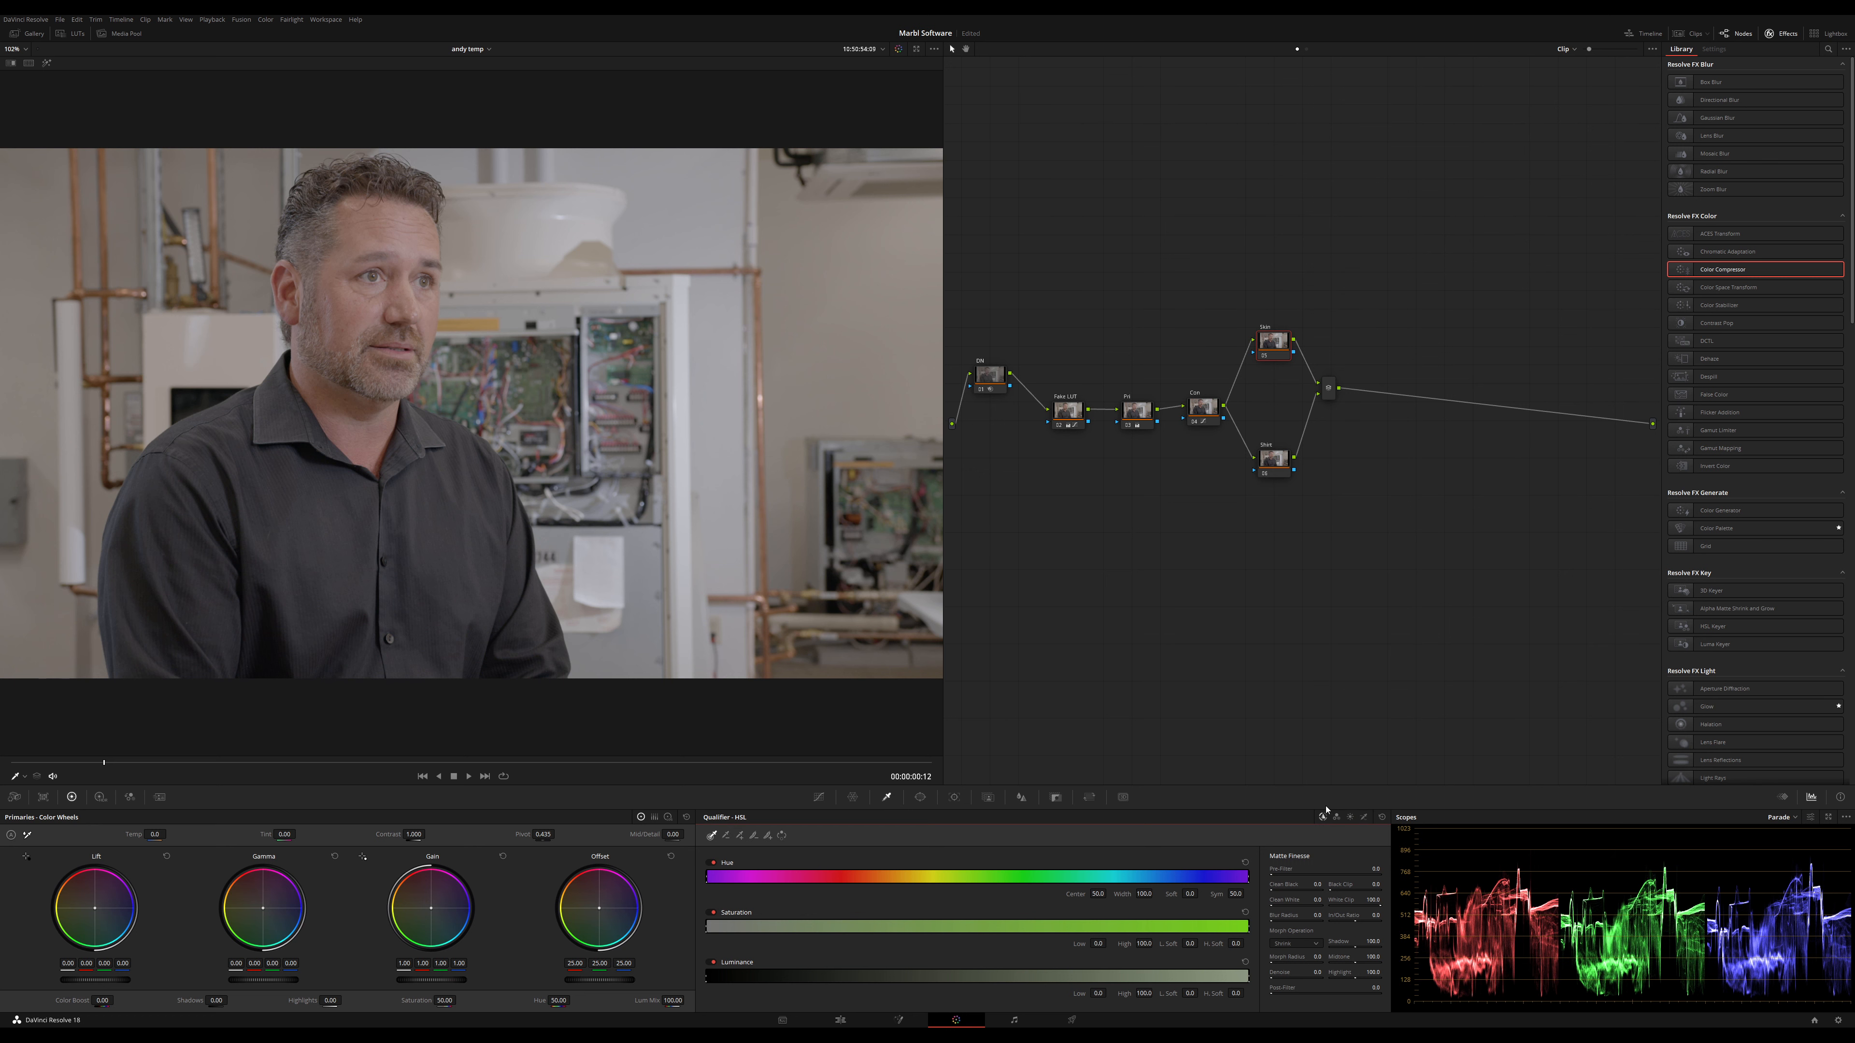
pyautogui.click(1364, 818)
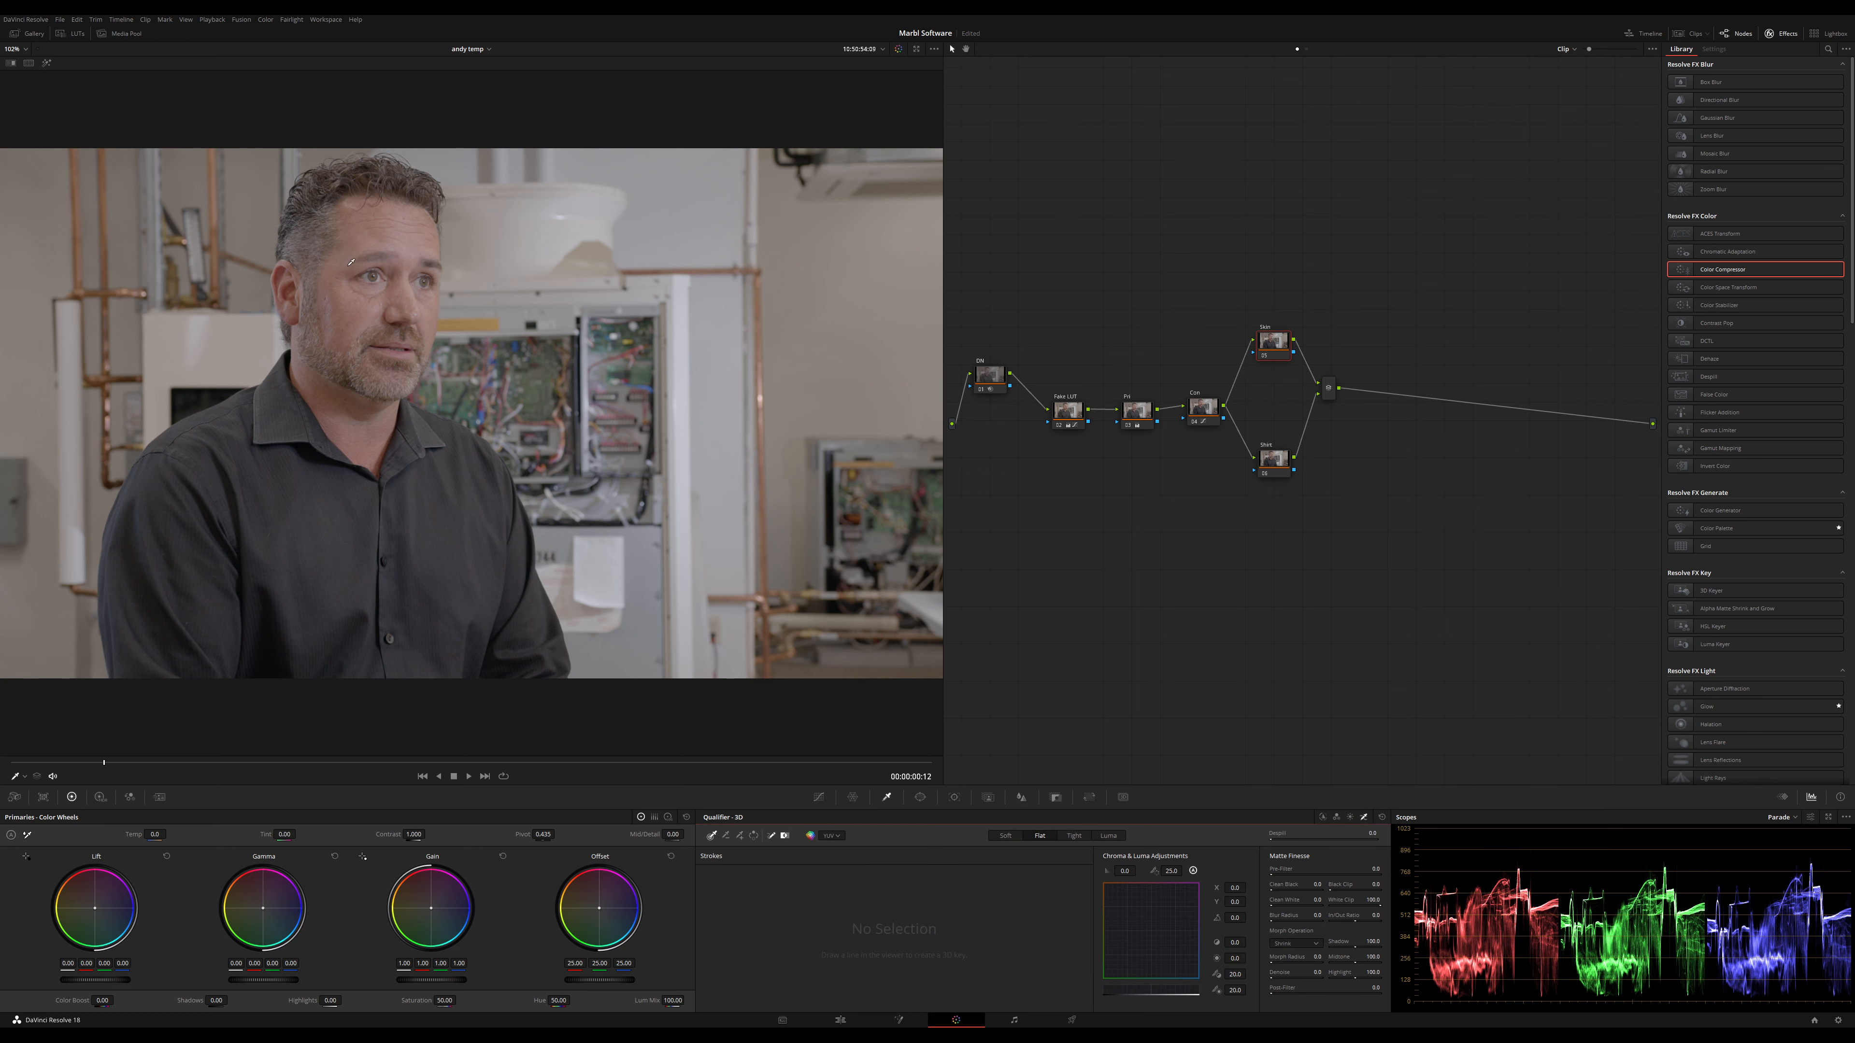
pyautogui.moveTo(407, 234)
pyautogui.mouseDown()
pyautogui.moveTo(347, 253)
pyautogui.moveTo(332, 322)
pyautogui.moveTo(420, 312)
pyautogui.mouseUp()
pyautogui.hotkey('shift', 'h')
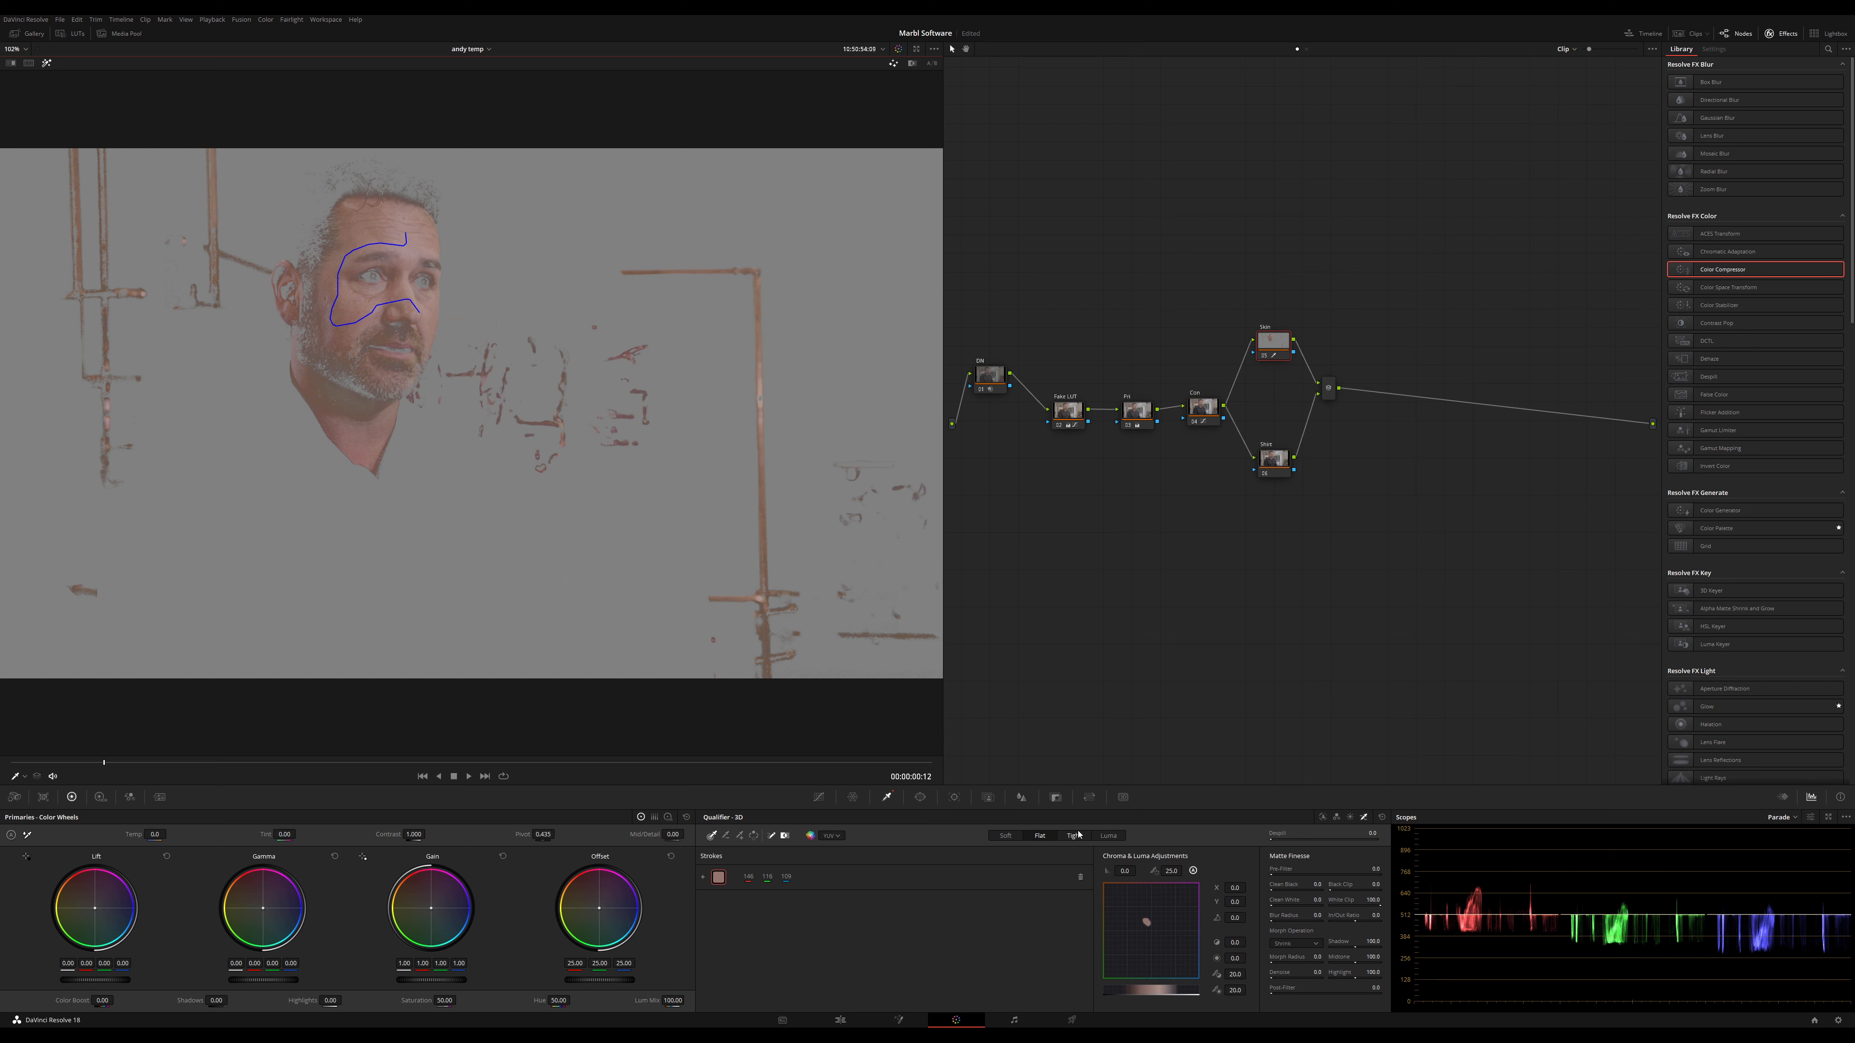
# Clean up the facial skin key's matte with the Clean Black, Denoise and Post-Filter matte finesse controls
pyautogui.moveTo(1285, 890); pyautogui.dragTo(1325, 890)
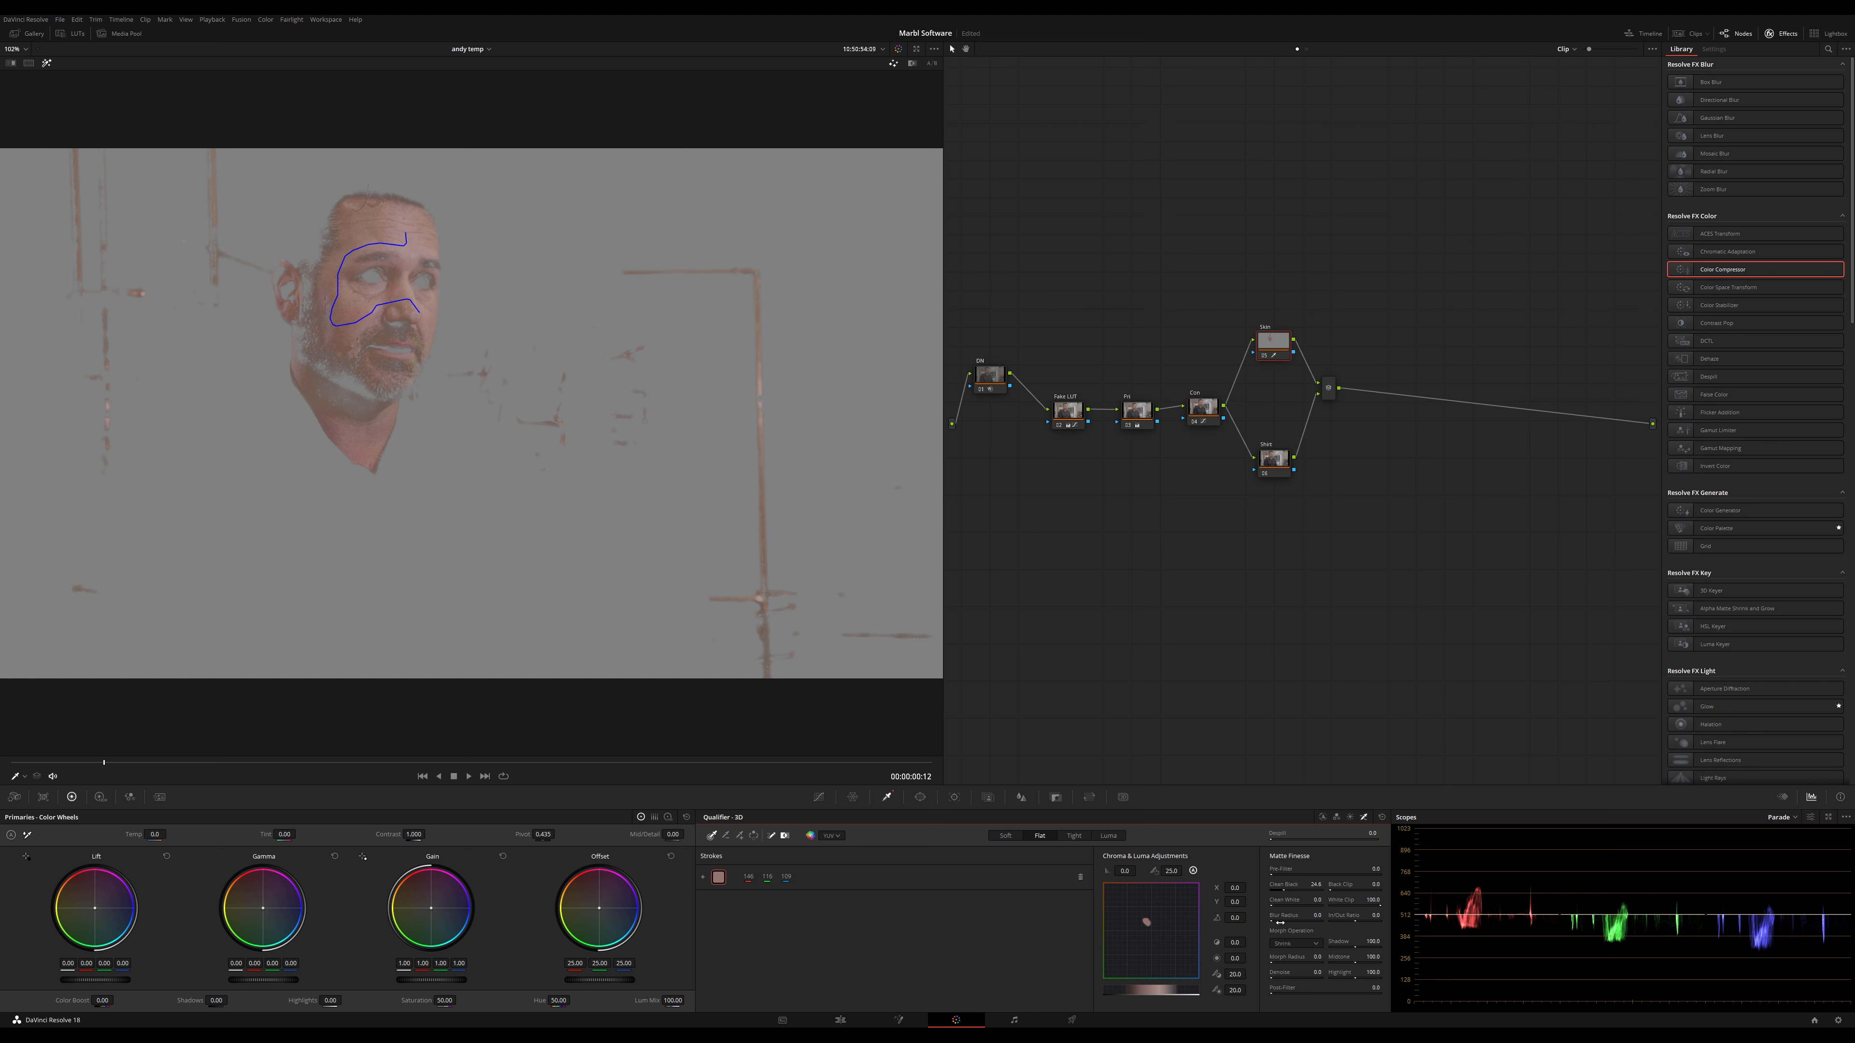
pyautogui.hotkey('ctrl', 'z')
pyautogui.moveTo(1283, 978); pyautogui.dragTo(1288, 977)
pyautogui.moveTo(1280, 991); pyautogui.dragTo(1286, 991)
# Add a circular power window to the skin node and stretch it into a tall oval around the man's head and neck
pyautogui.click(920, 797)
pyautogui.click(717, 886)
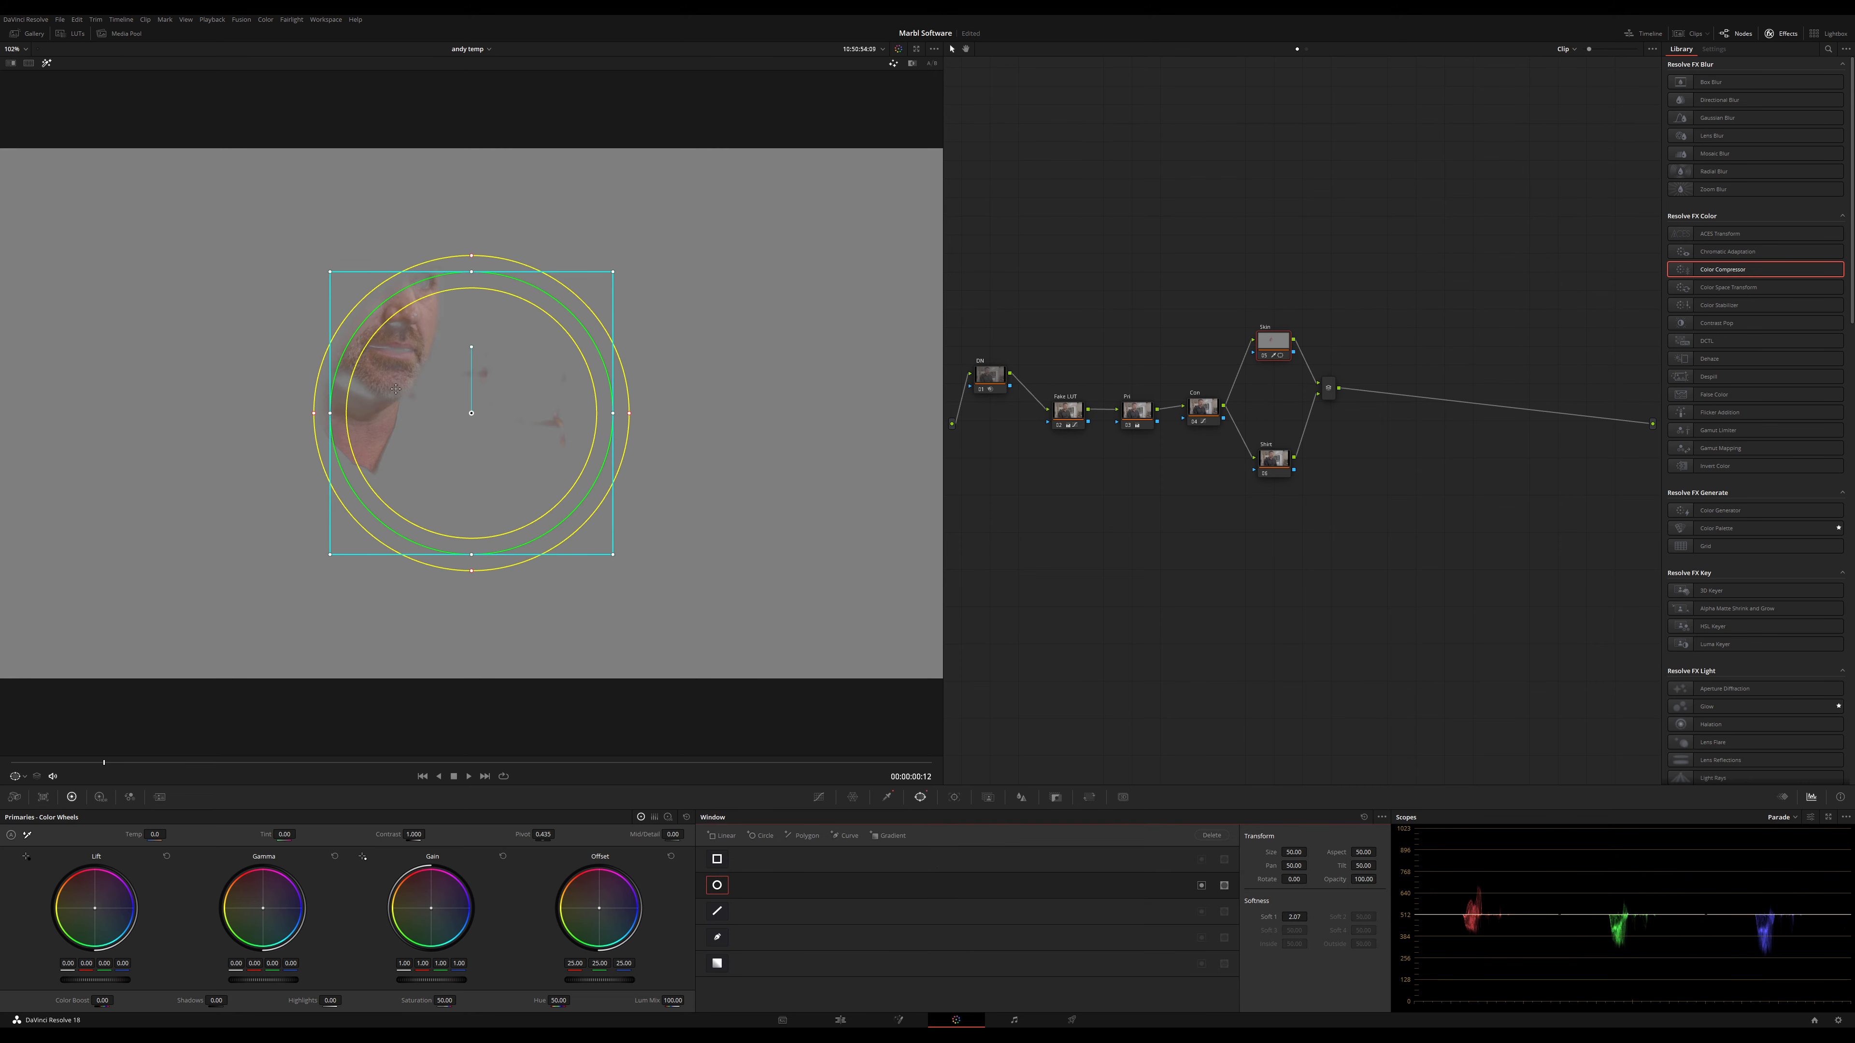
pyautogui.moveTo(396, 389); pyautogui.dragTo(289, 334)
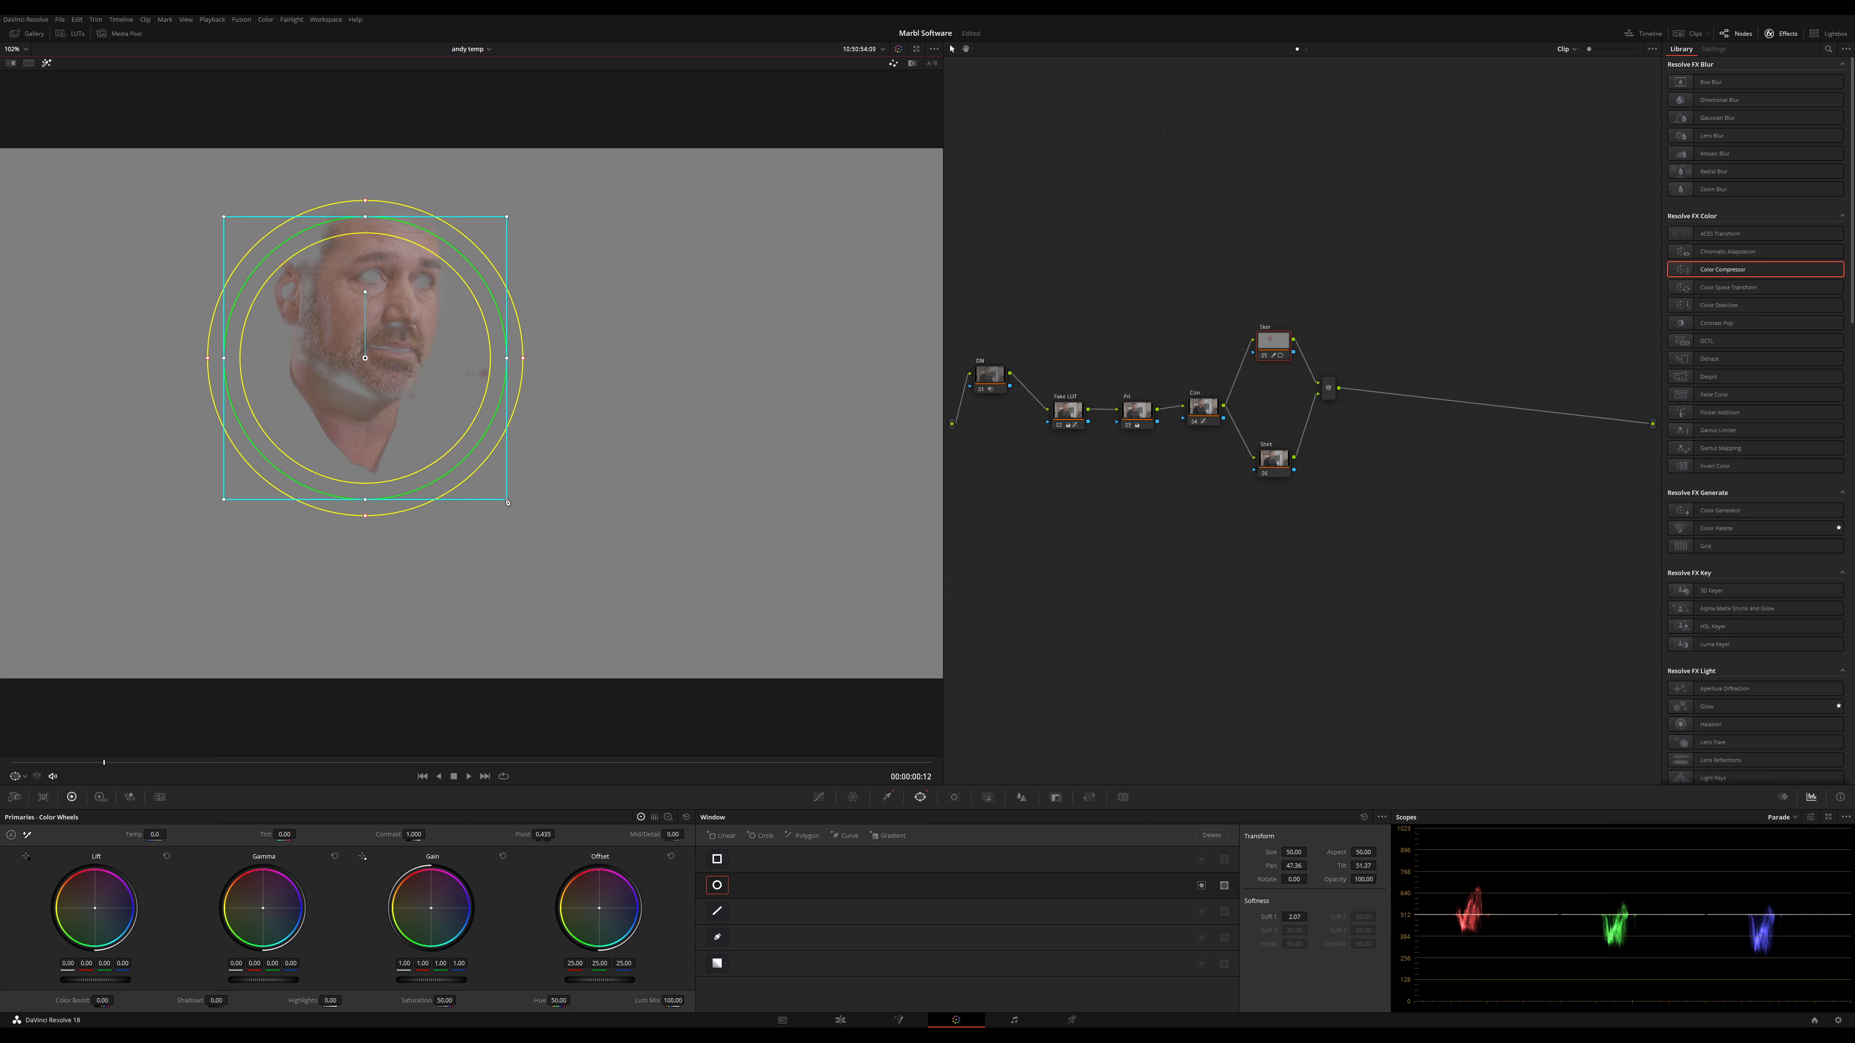
pyautogui.moveTo(508, 502); pyautogui.dragTo(561, 601)
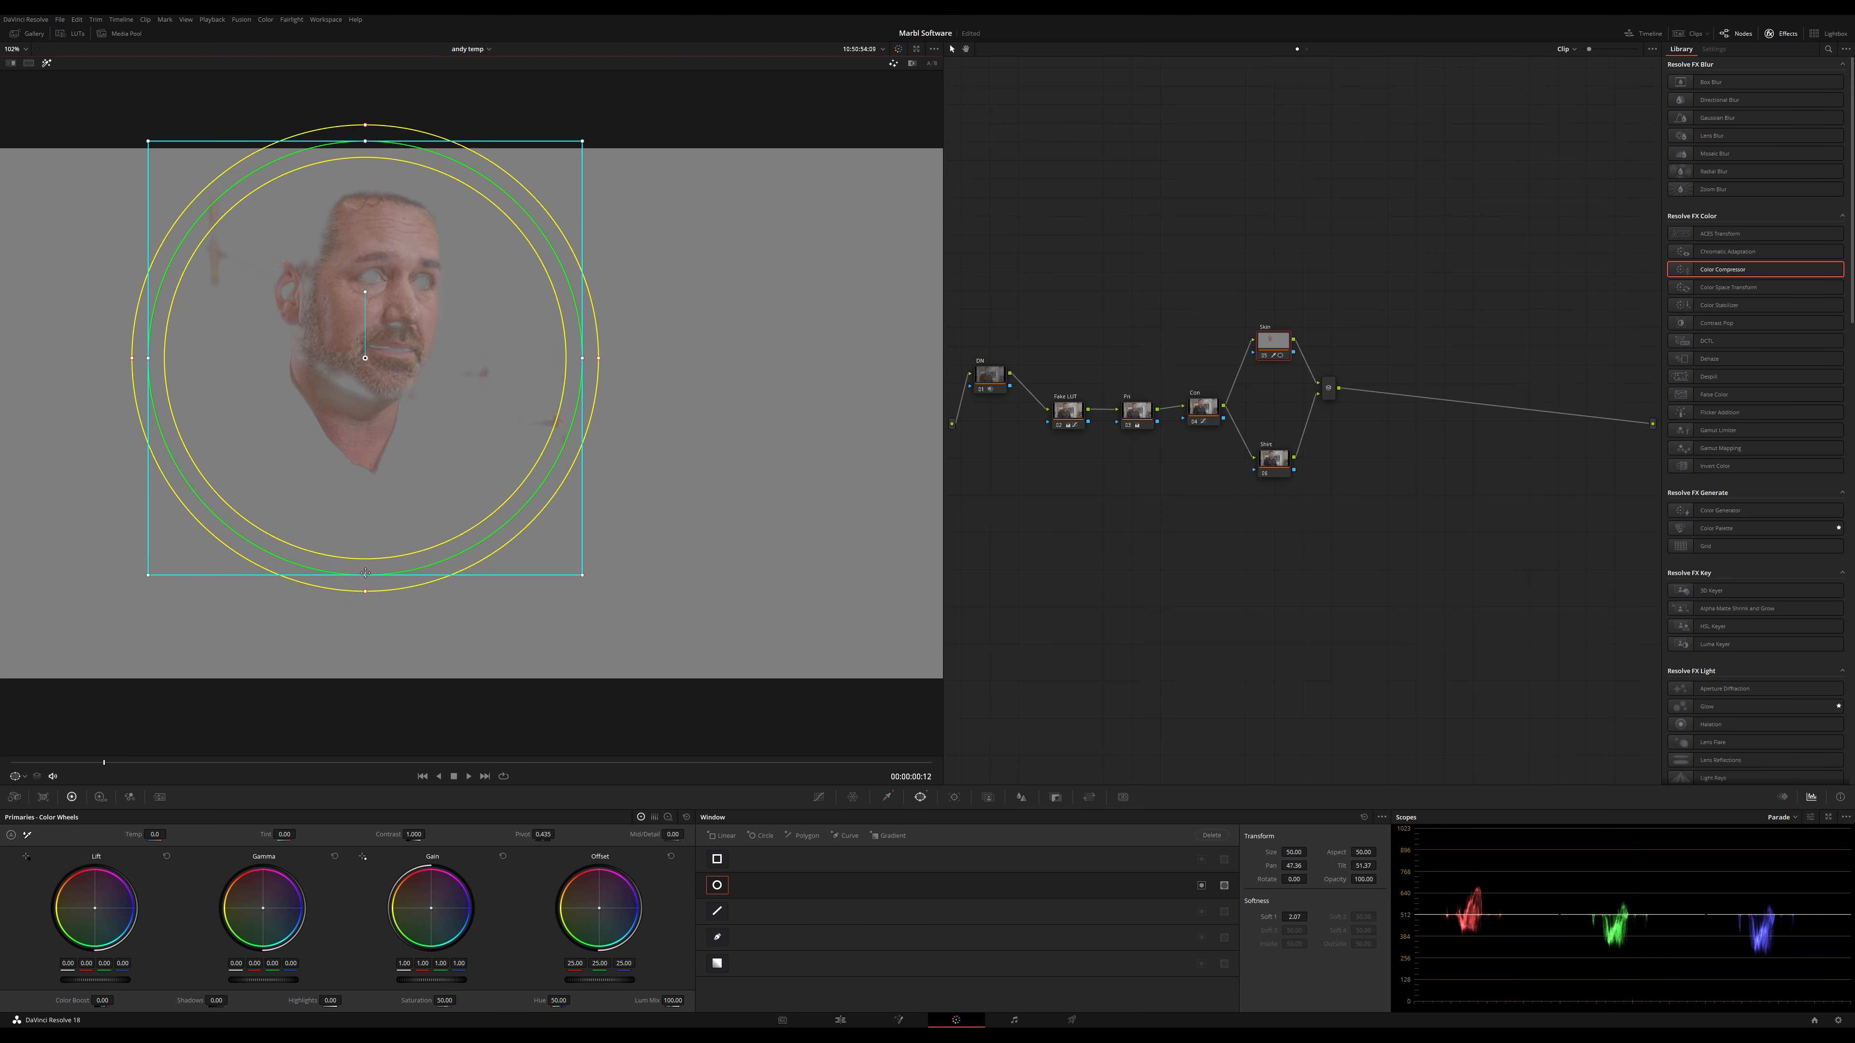
pyautogui.moveTo(365, 573); pyautogui.dragTo(365, 610)
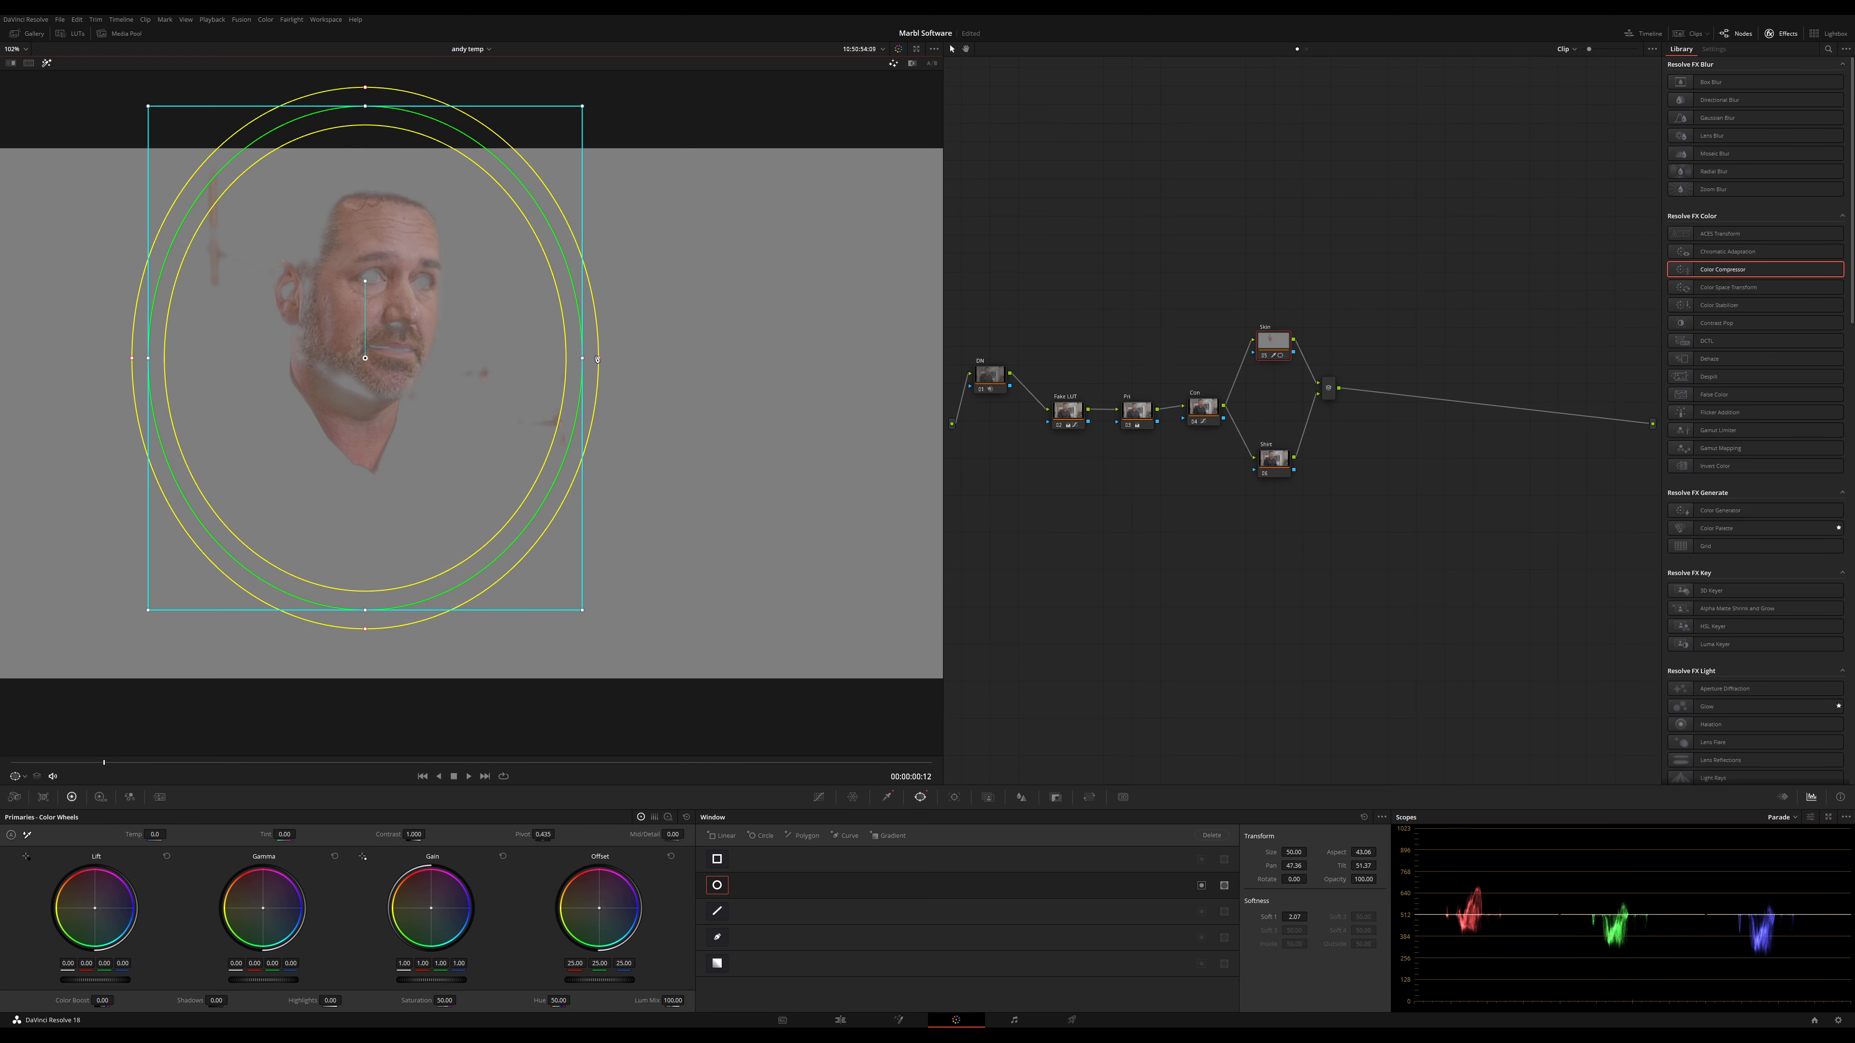
pyautogui.moveTo(517, 396)
pyautogui.mouseDown()
pyautogui.moveTo(519, 434)
pyautogui.moveTo(518, 415)
pyautogui.mouseUp()
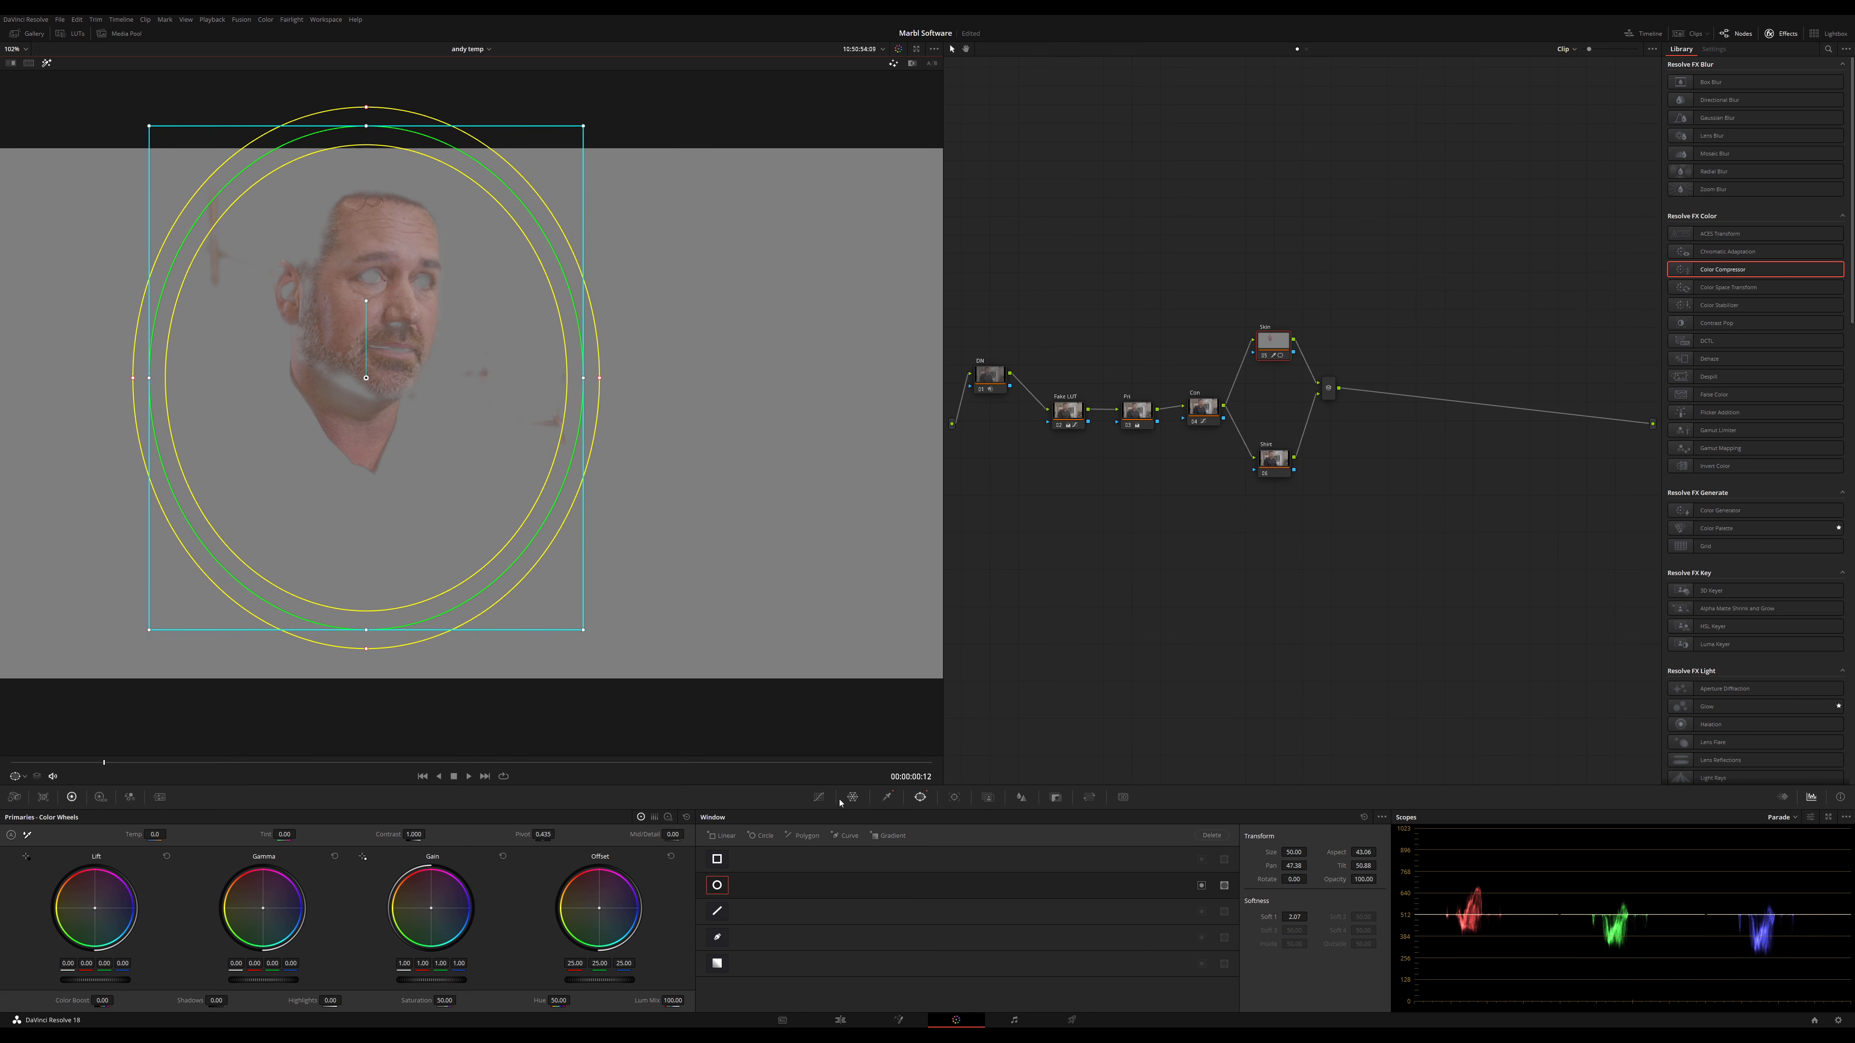
# Add the Color Compressor effect to the skin node and sample the man's forehead as its target color
pyautogui.click(819, 798)
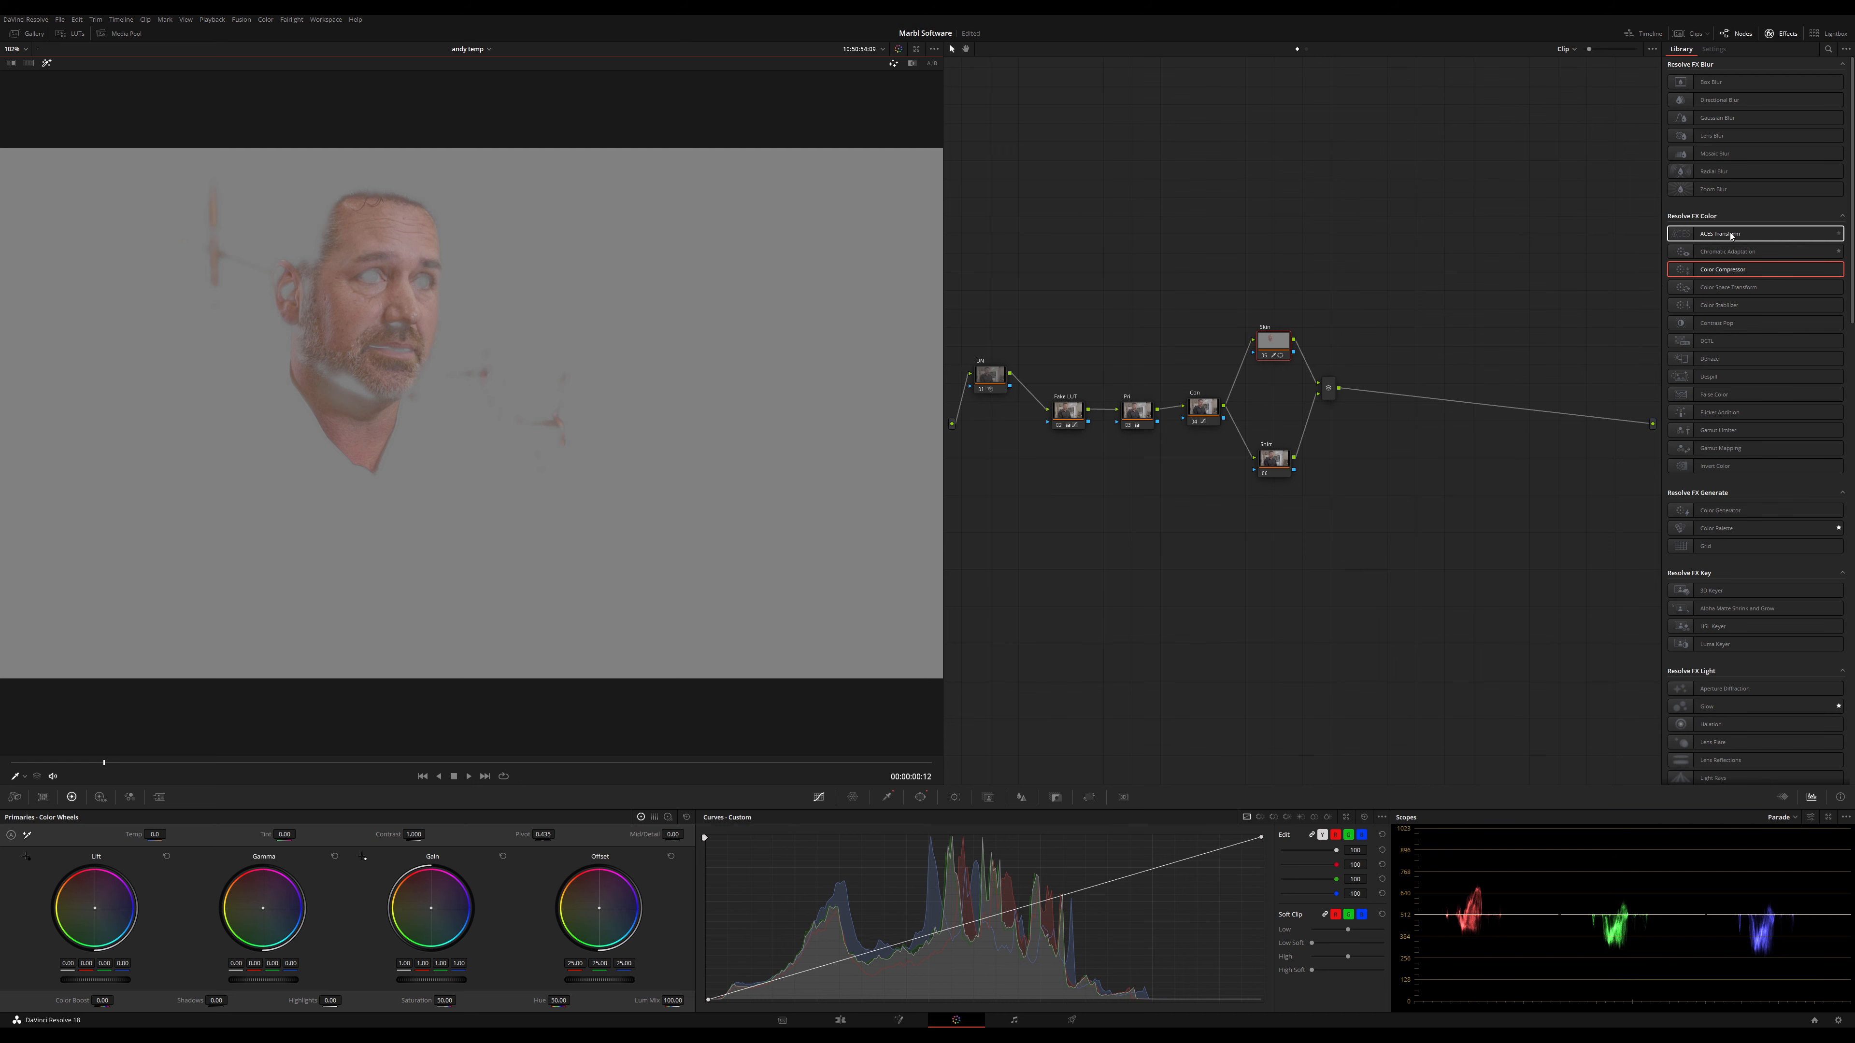
pyautogui.moveTo(1277, 343); pyautogui.dragTo(1278, 345)
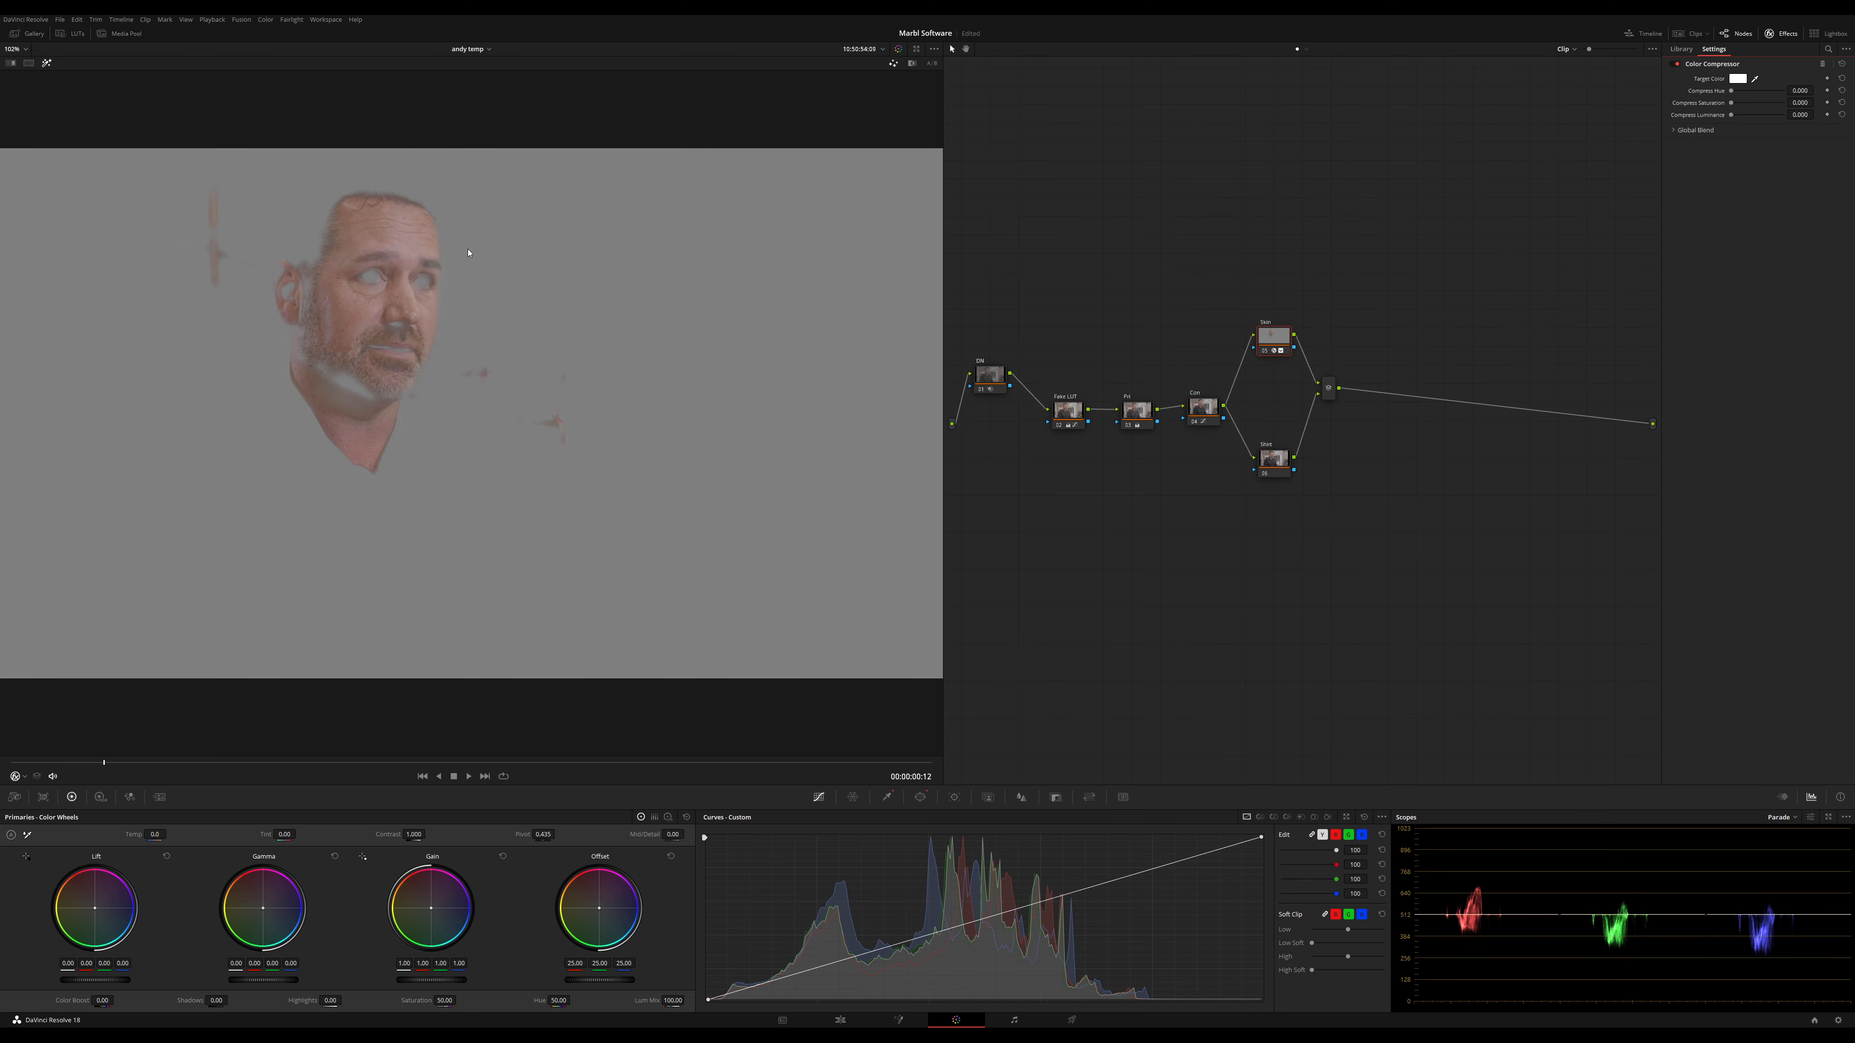
pyautogui.click(1754, 81)
pyautogui.click(383, 237)
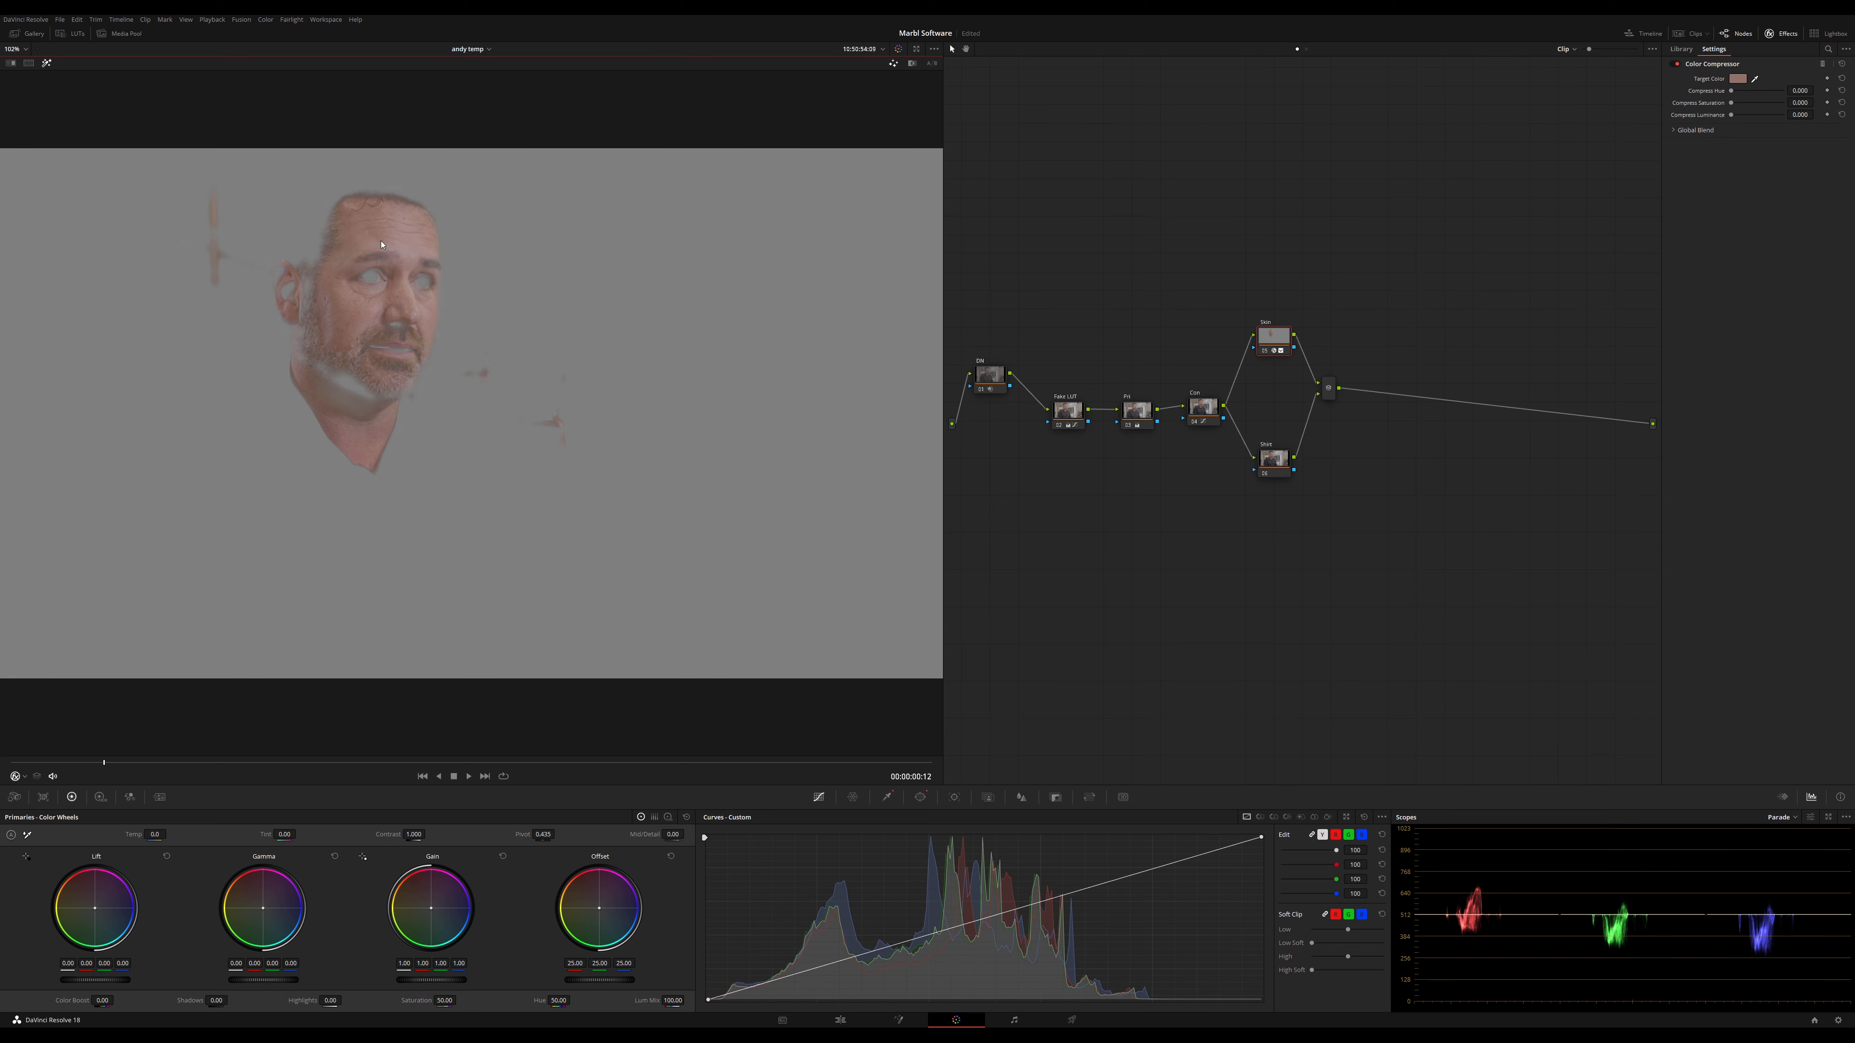
pyautogui.click(1756, 79)
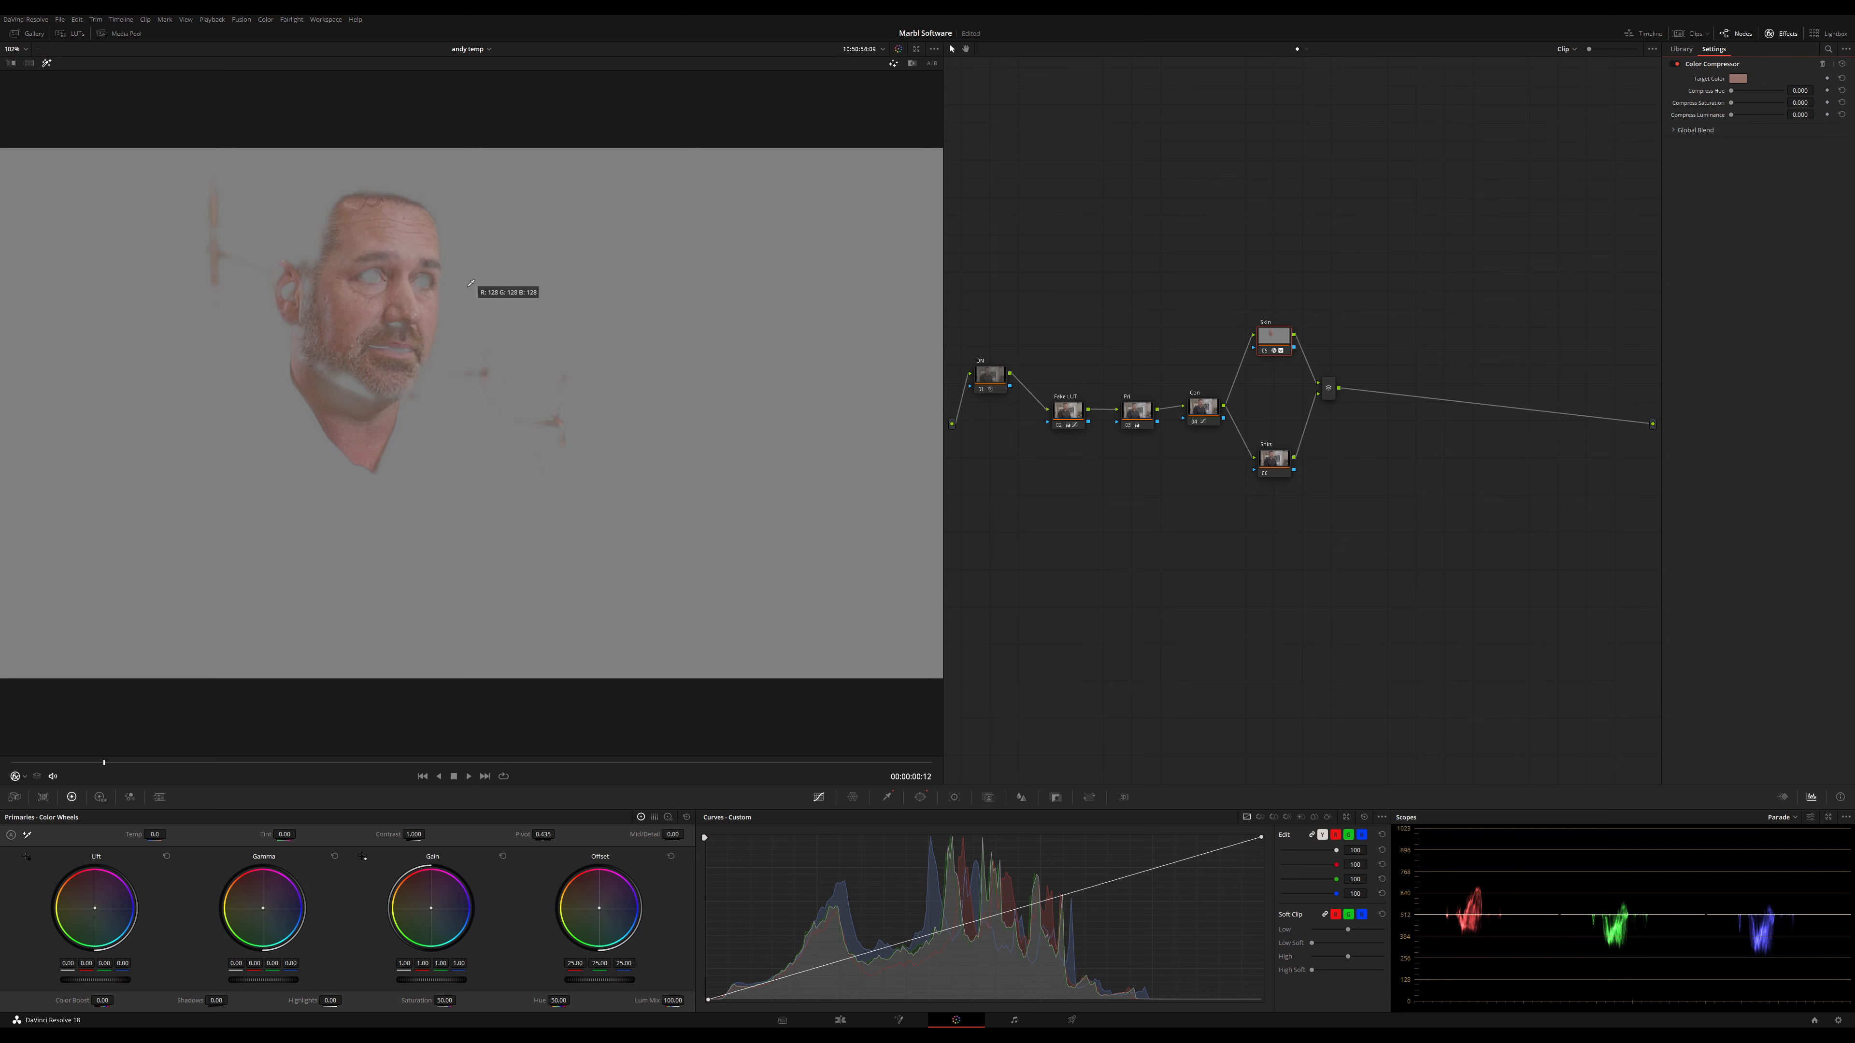
pyautogui.click(383, 229)
pyautogui.click(1755, 80)
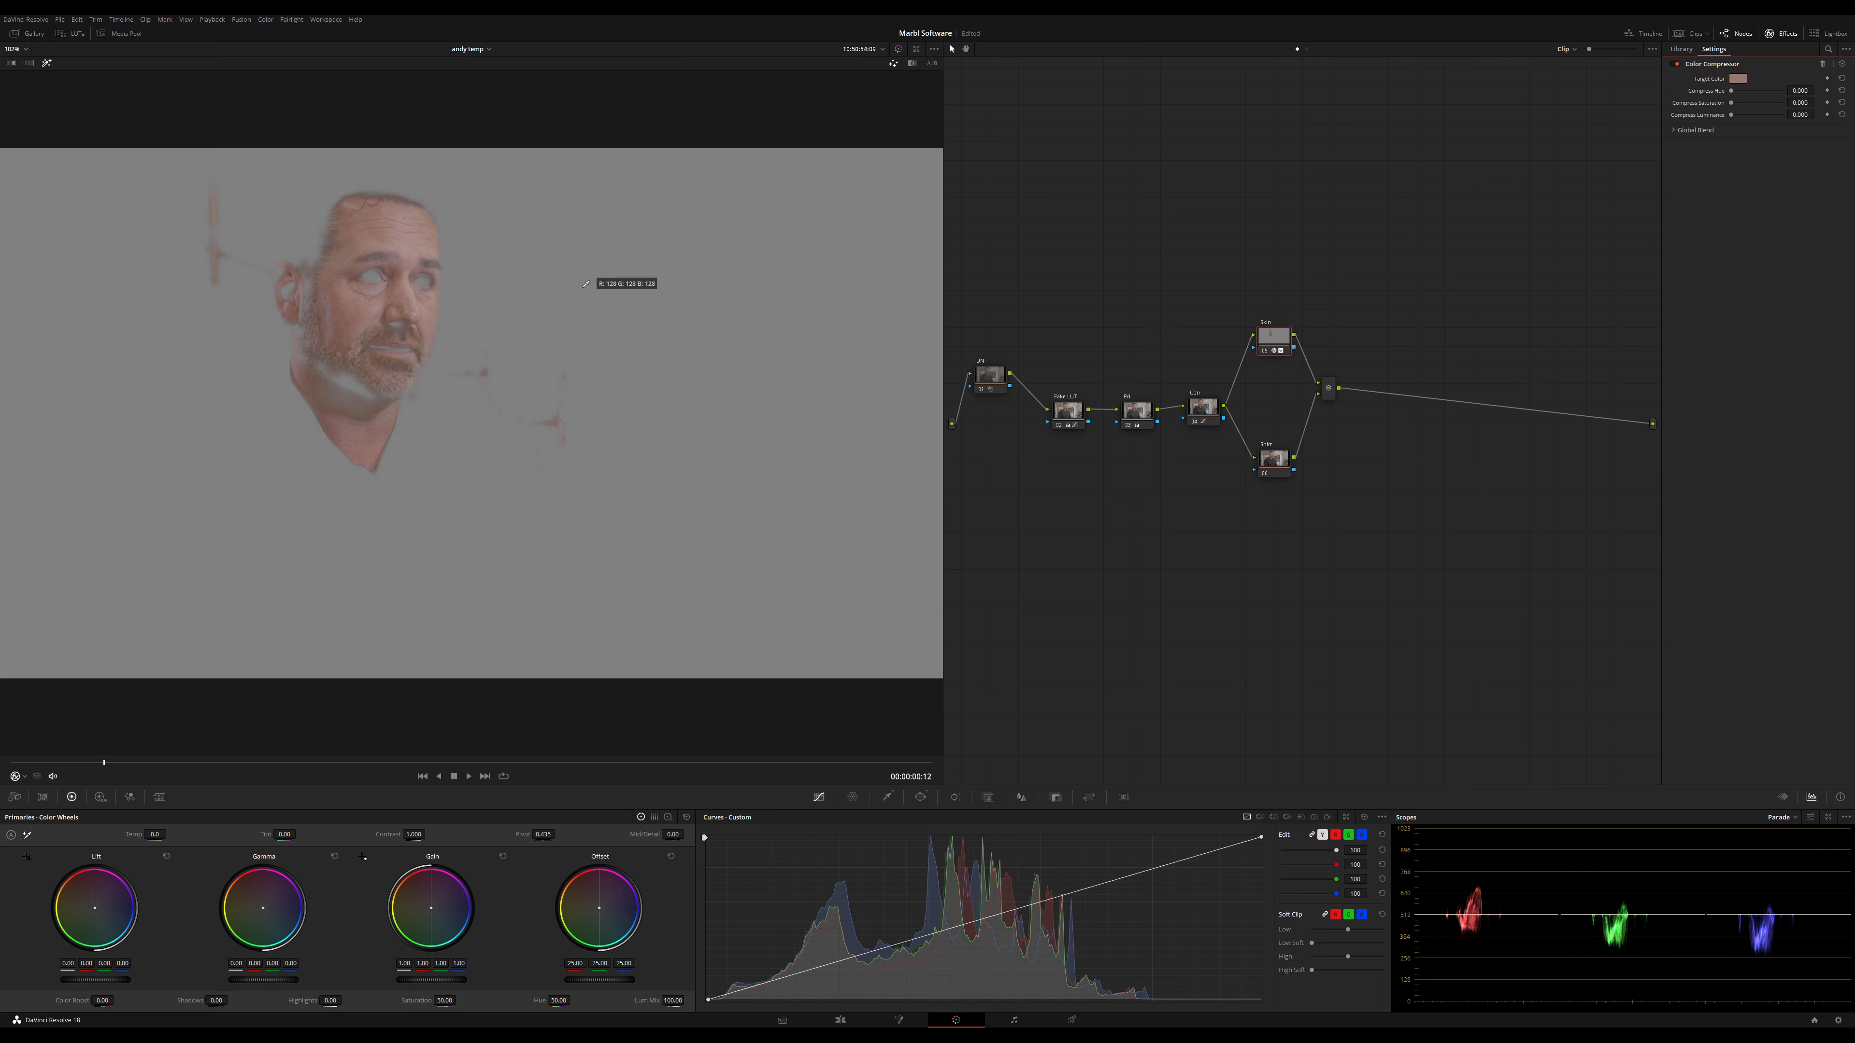
pyautogui.click(368, 308)
pyautogui.moveTo(1770, 92); pyautogui.dragTo(1766, 94)
pyautogui.click(1753, 79)
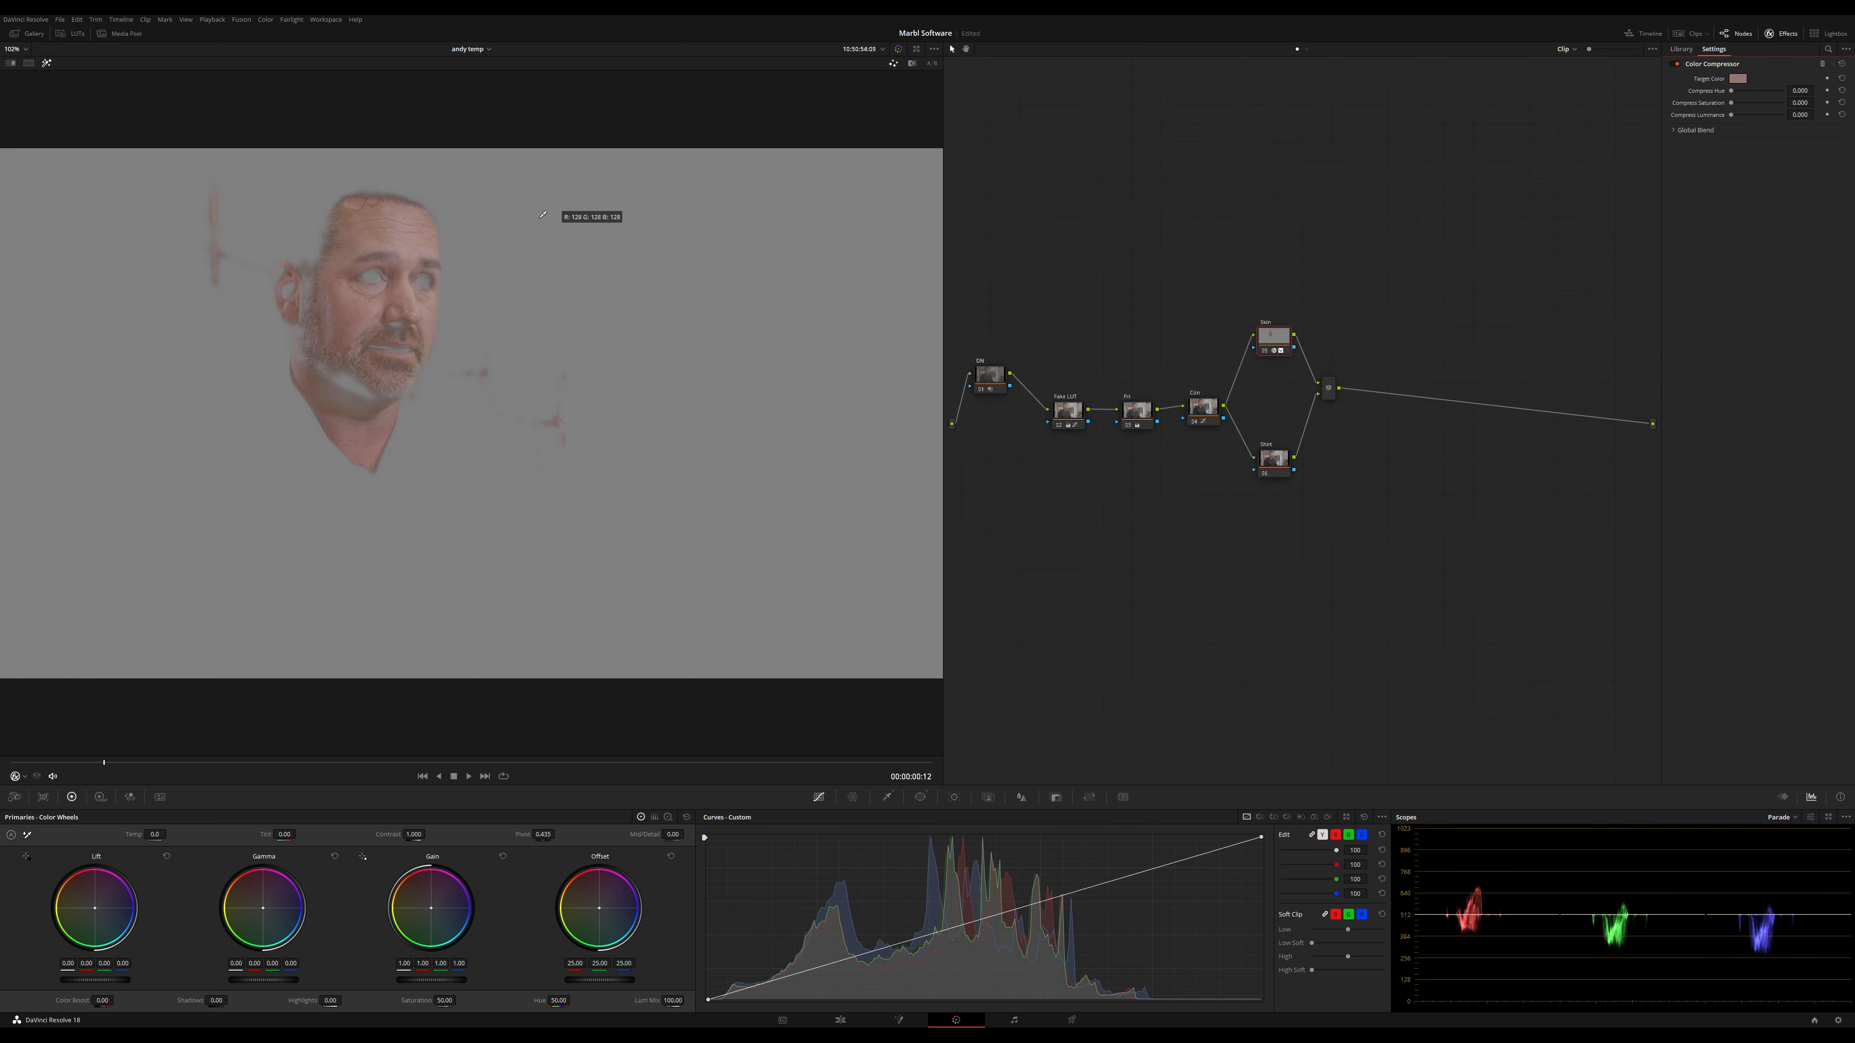
pyautogui.click(378, 238)
pyautogui.hotkey('ctrl', 's')
# Set Compress Hue to about 0.4 and Compress Saturation to about 0.3, and switch the scope to Vectorscope
pyautogui.moveTo(1739, 92)
pyautogui.mouseDown()
pyautogui.moveTo(1791, 109)
pyautogui.moveTo(1749, 106)
pyautogui.mouseUp()
pyautogui.moveTo(1275, 342); pyautogui.dragTo(1275, 336)
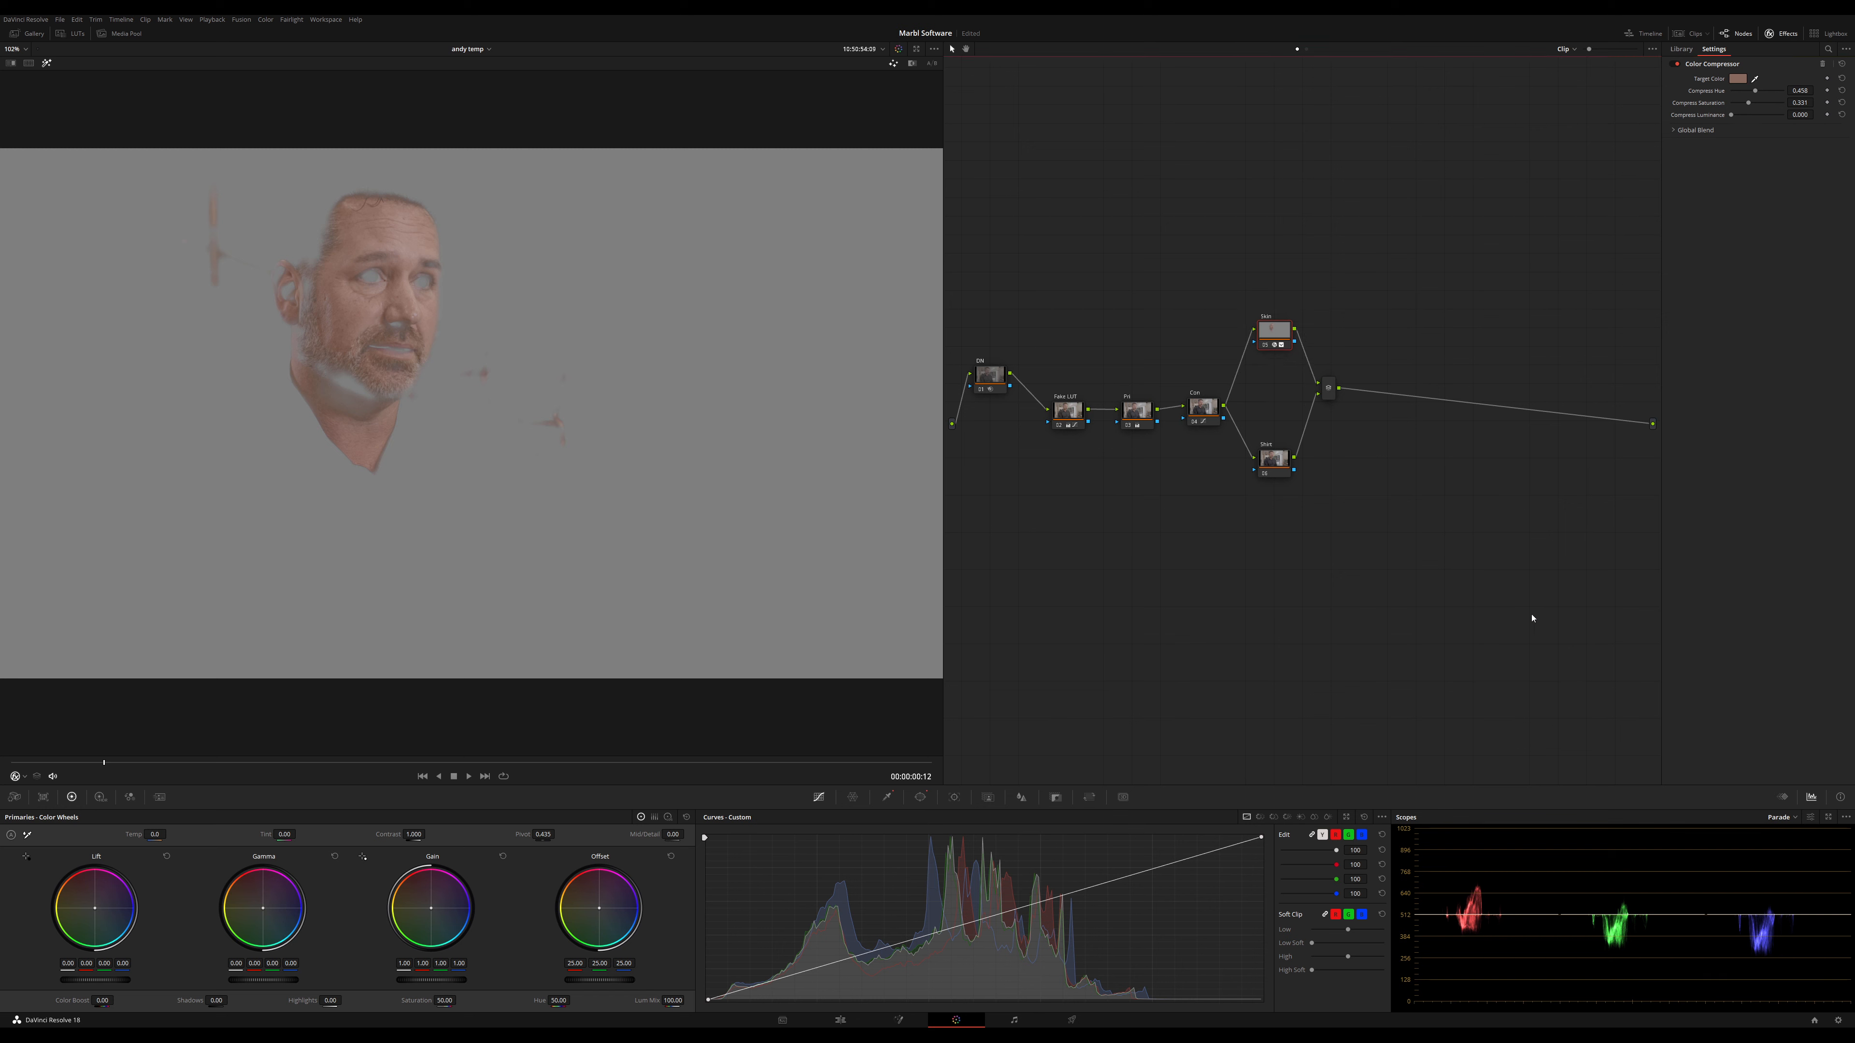
pyautogui.click(1783, 817)
pyautogui.click(1787, 859)
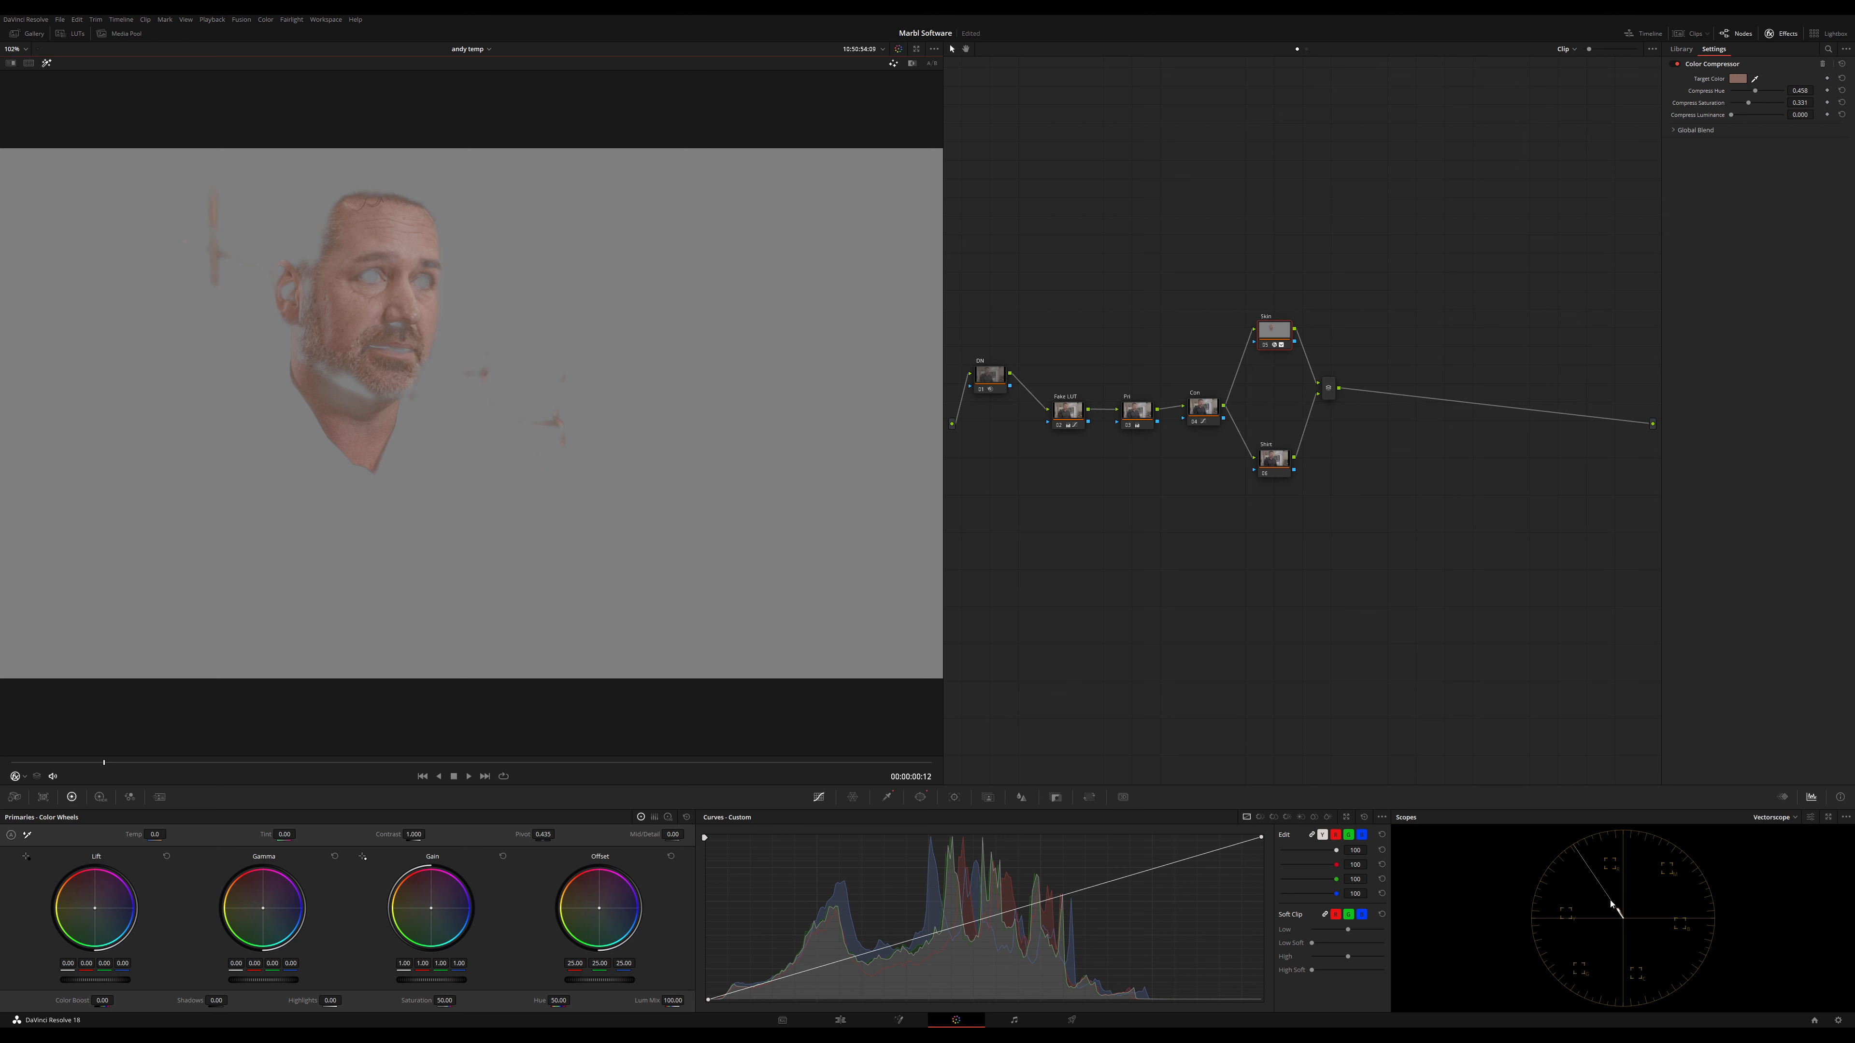
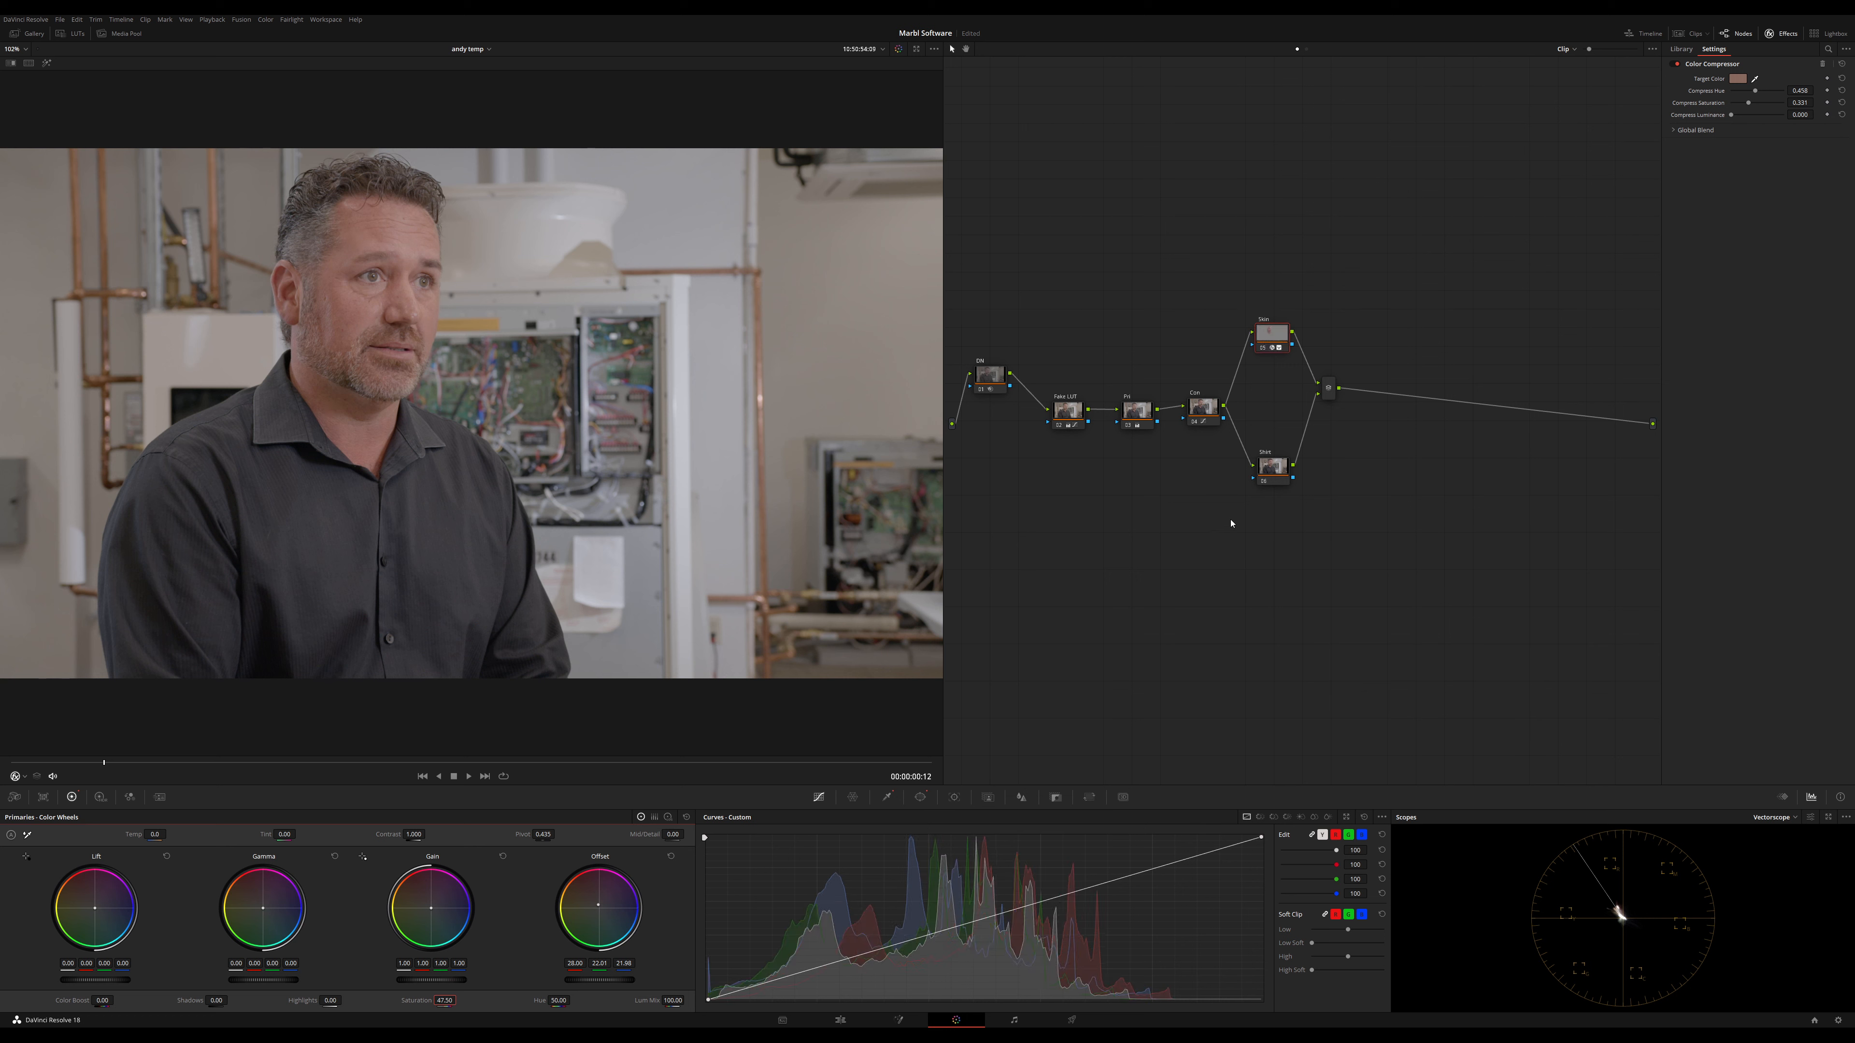
# Sample the man's dark shirt on the lower parallel node with a 3D qualifier stroke and highlight the selection
pyautogui.click(1278, 474)
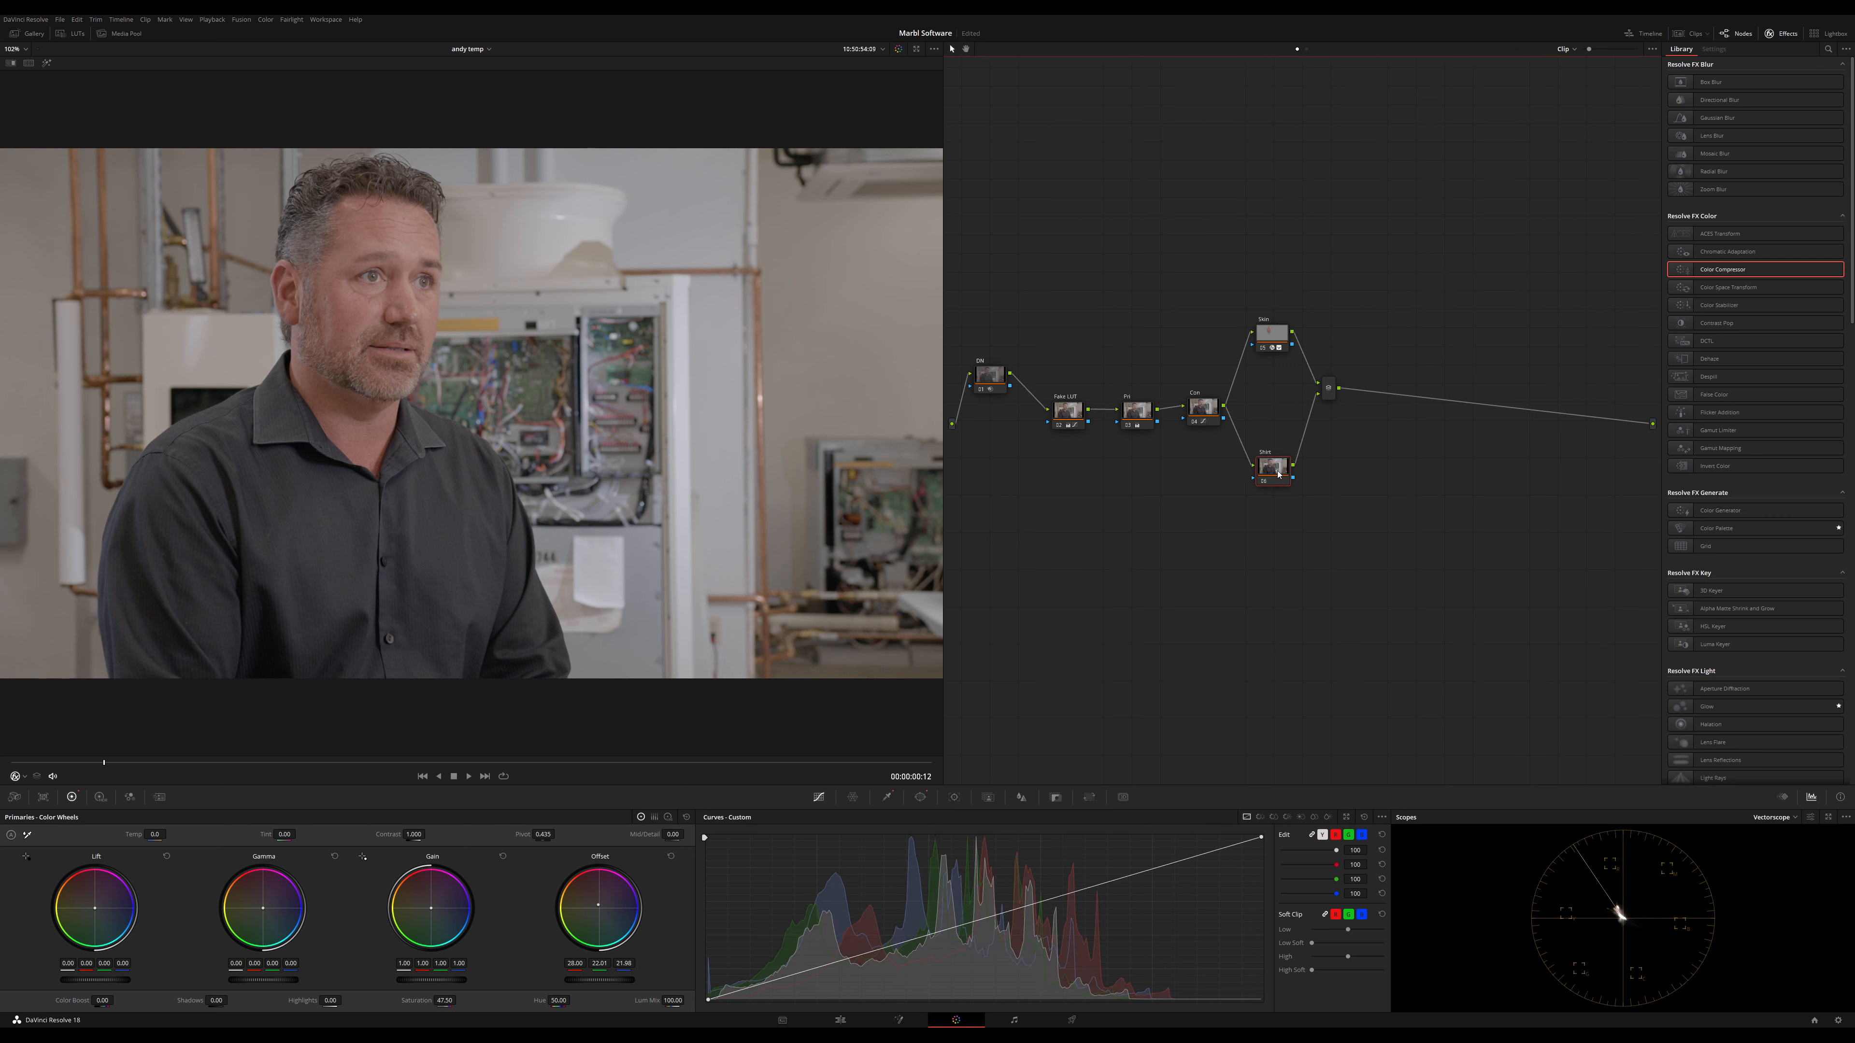
pyautogui.click(887, 797)
pyautogui.click(1365, 818)
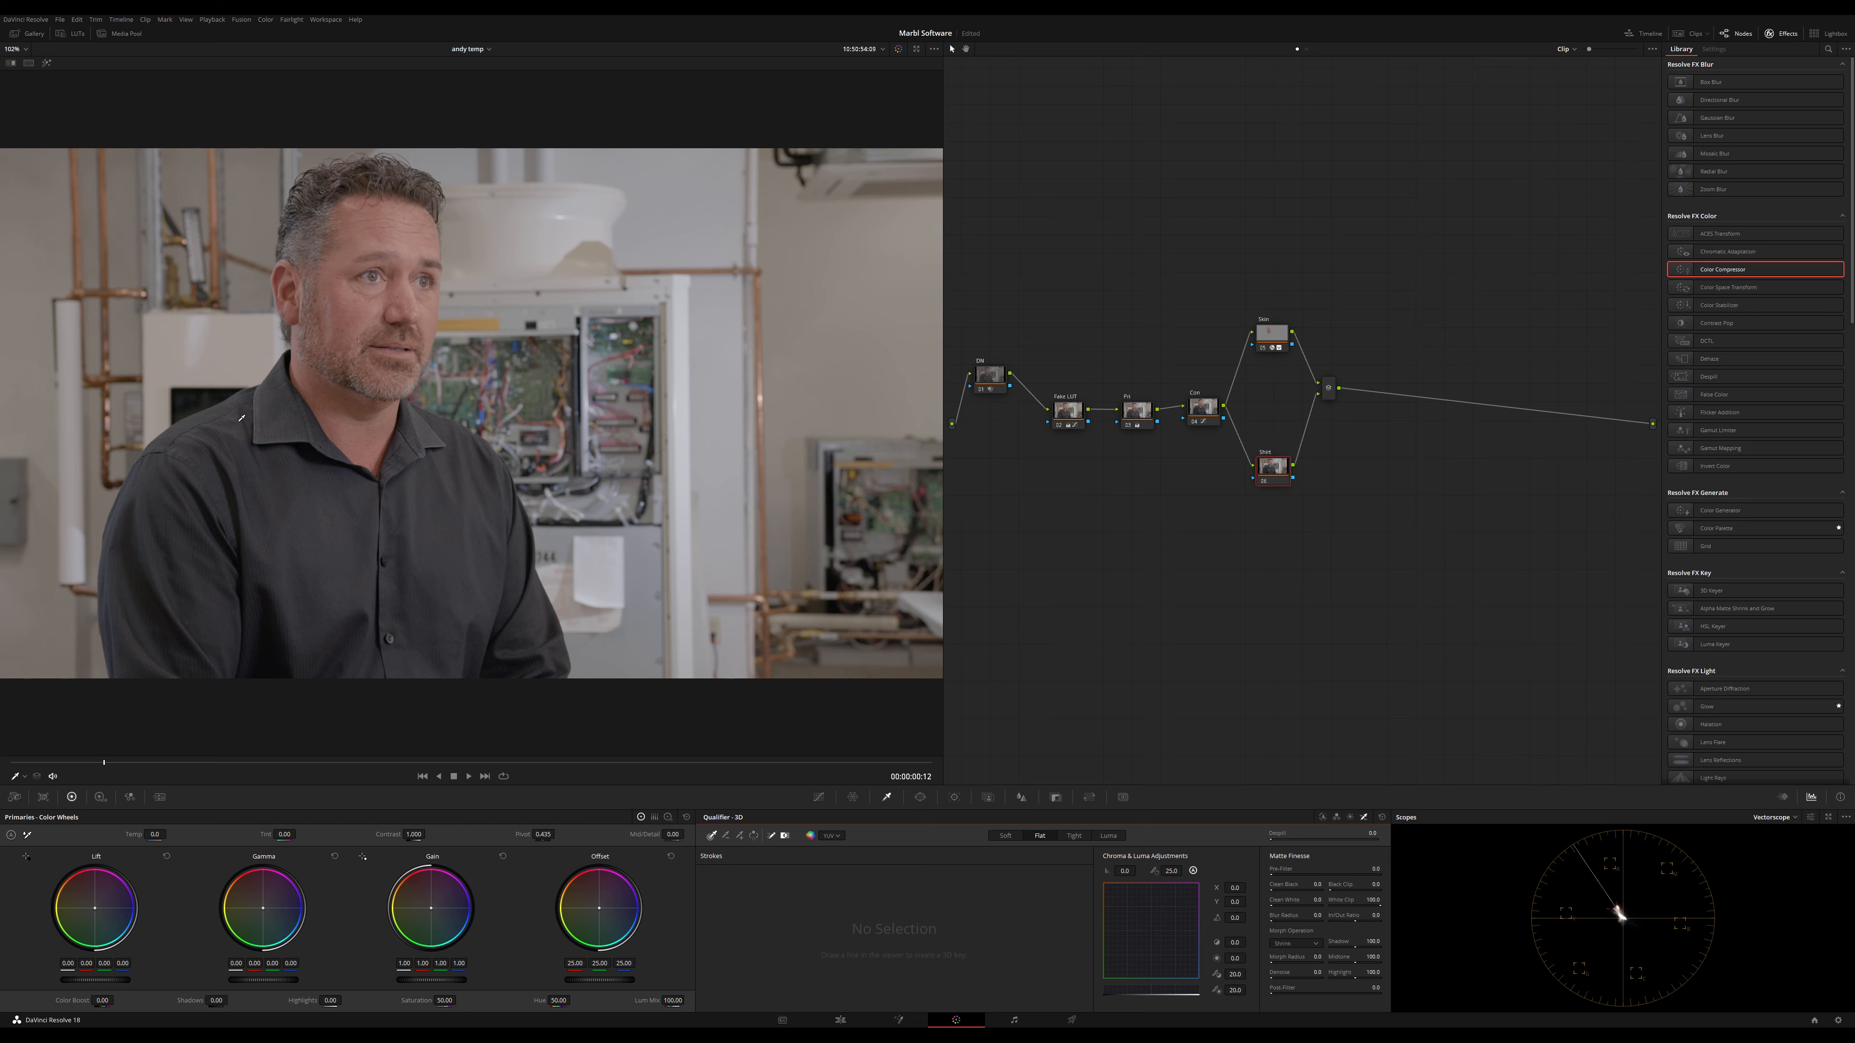
pyautogui.moveTo(239, 421)
pyautogui.mouseDown()
pyautogui.moveTo(292, 512)
pyautogui.moveTo(399, 543)
pyautogui.moveTo(425, 637)
pyautogui.moveTo(466, 639)
pyautogui.moveTo(455, 434)
pyautogui.mouseUp()
pyautogui.hotkey('shift', 'h')
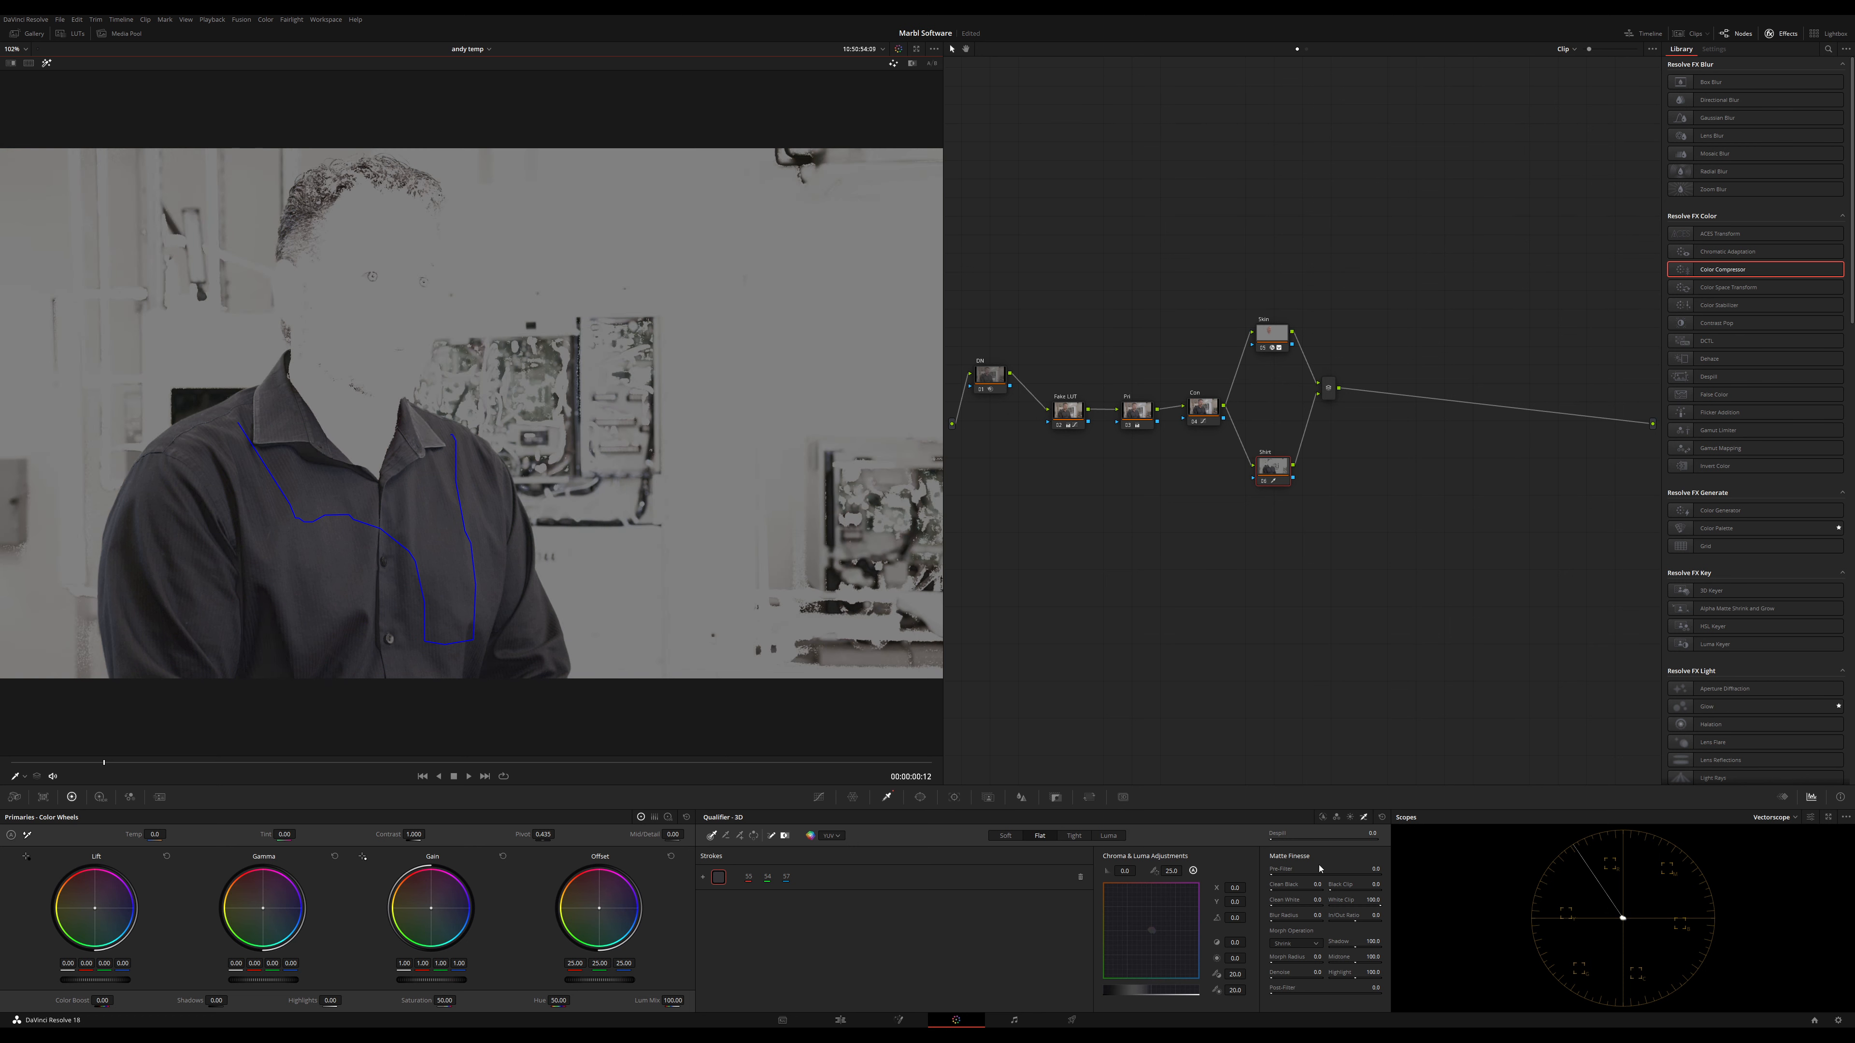
# Raise Clean Black and Clean White on the shirt key's matte, and compare the image with and without the highlight
pyautogui.moveTo(1314, 885); pyautogui.dragTo(1361, 885)
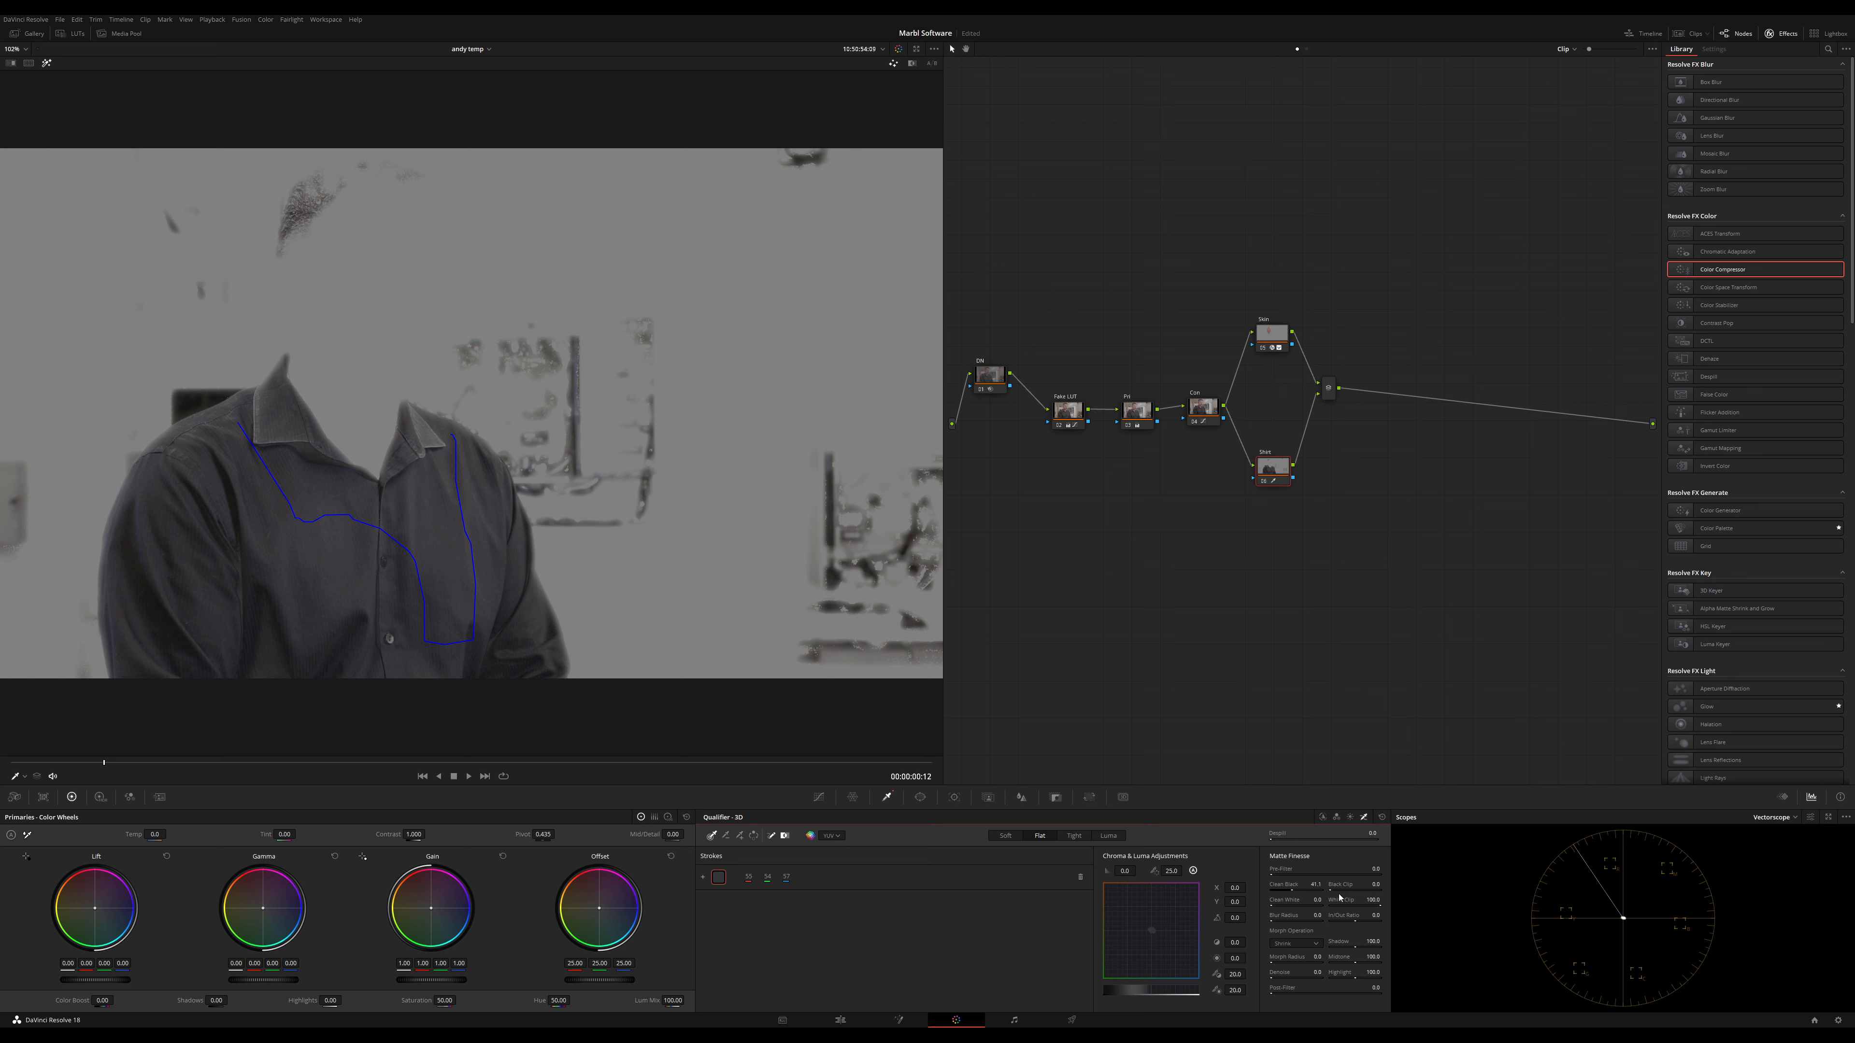
pyautogui.moveTo(1340, 889); pyautogui.dragTo(1355, 889)
pyautogui.hotkey('ctrl', 'z')
pyautogui.moveTo(1271, 904); pyautogui.dragTo(1281, 905)
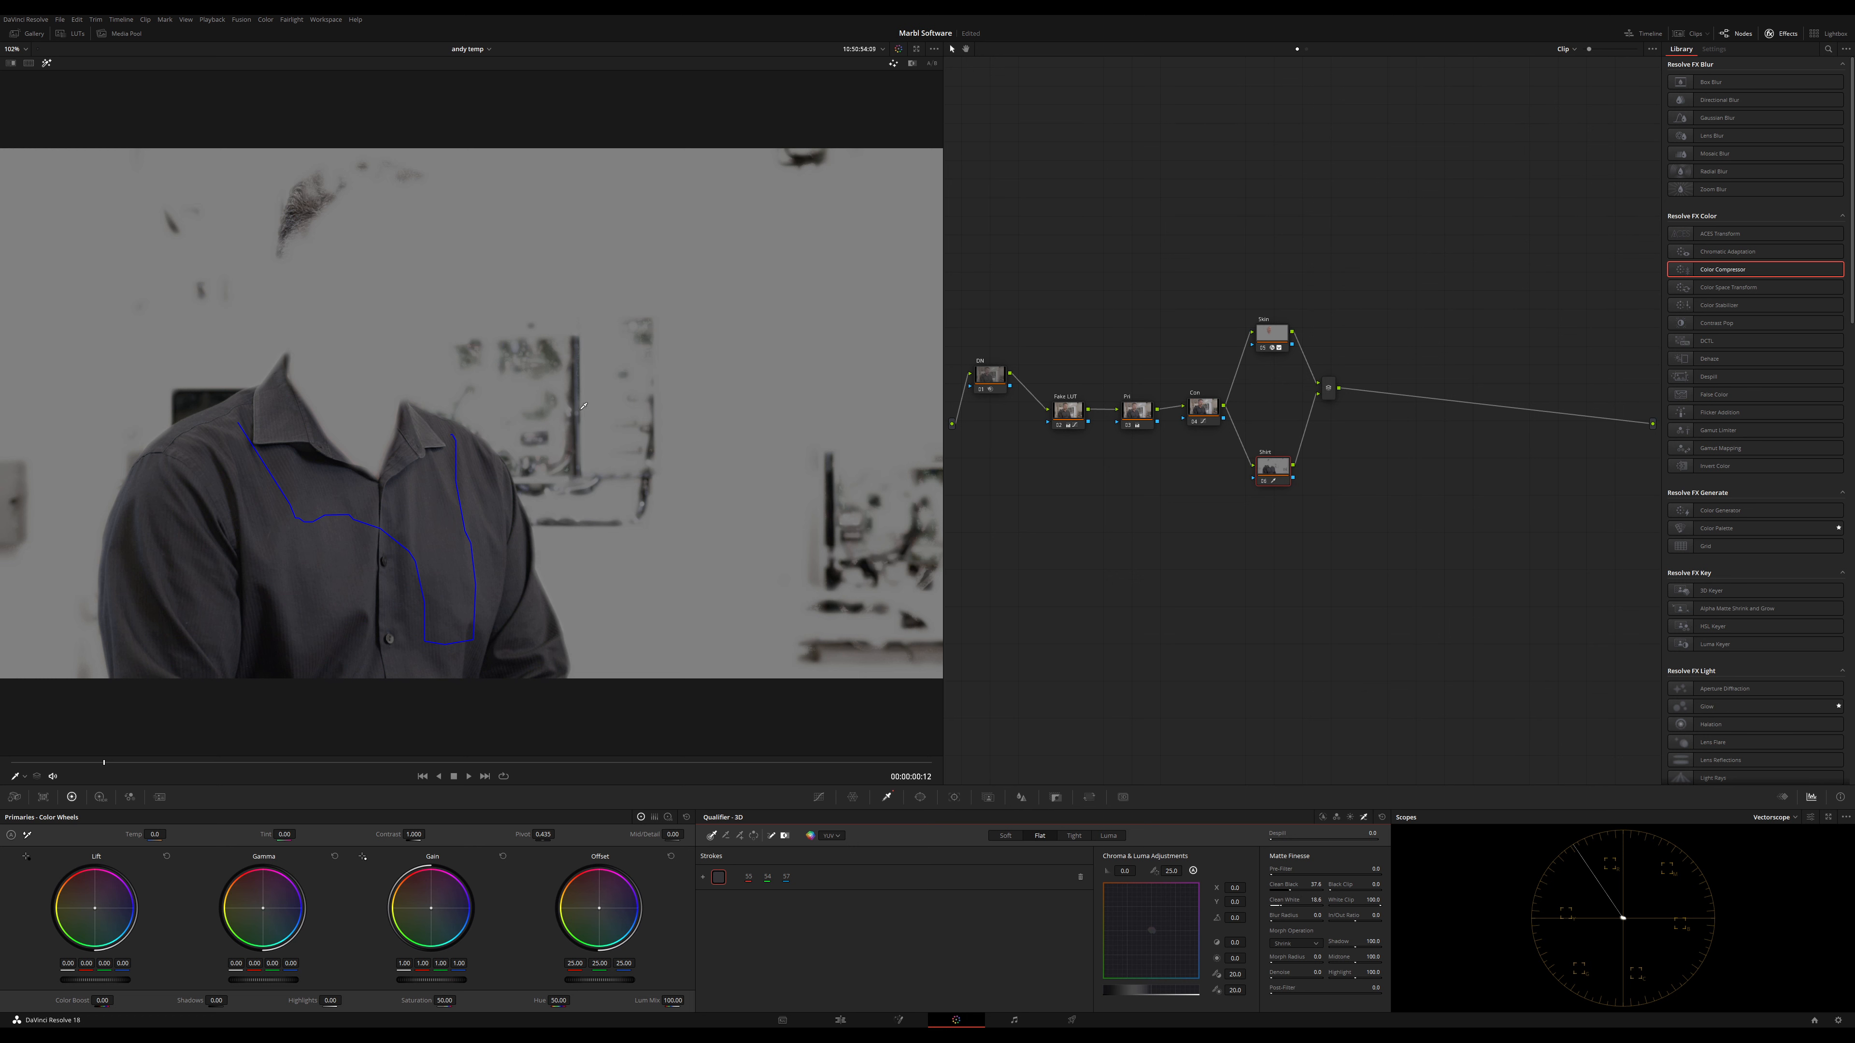
pyautogui.hotkey('shift', 'h')
pyautogui.hotkey('shift', 'h')
# Subtract a short stroke over the equipment behind the man's shoulder from the shirt key and check the highlighted result
pyautogui.moveTo(549, 353); pyautogui.dragTo(547, 373)
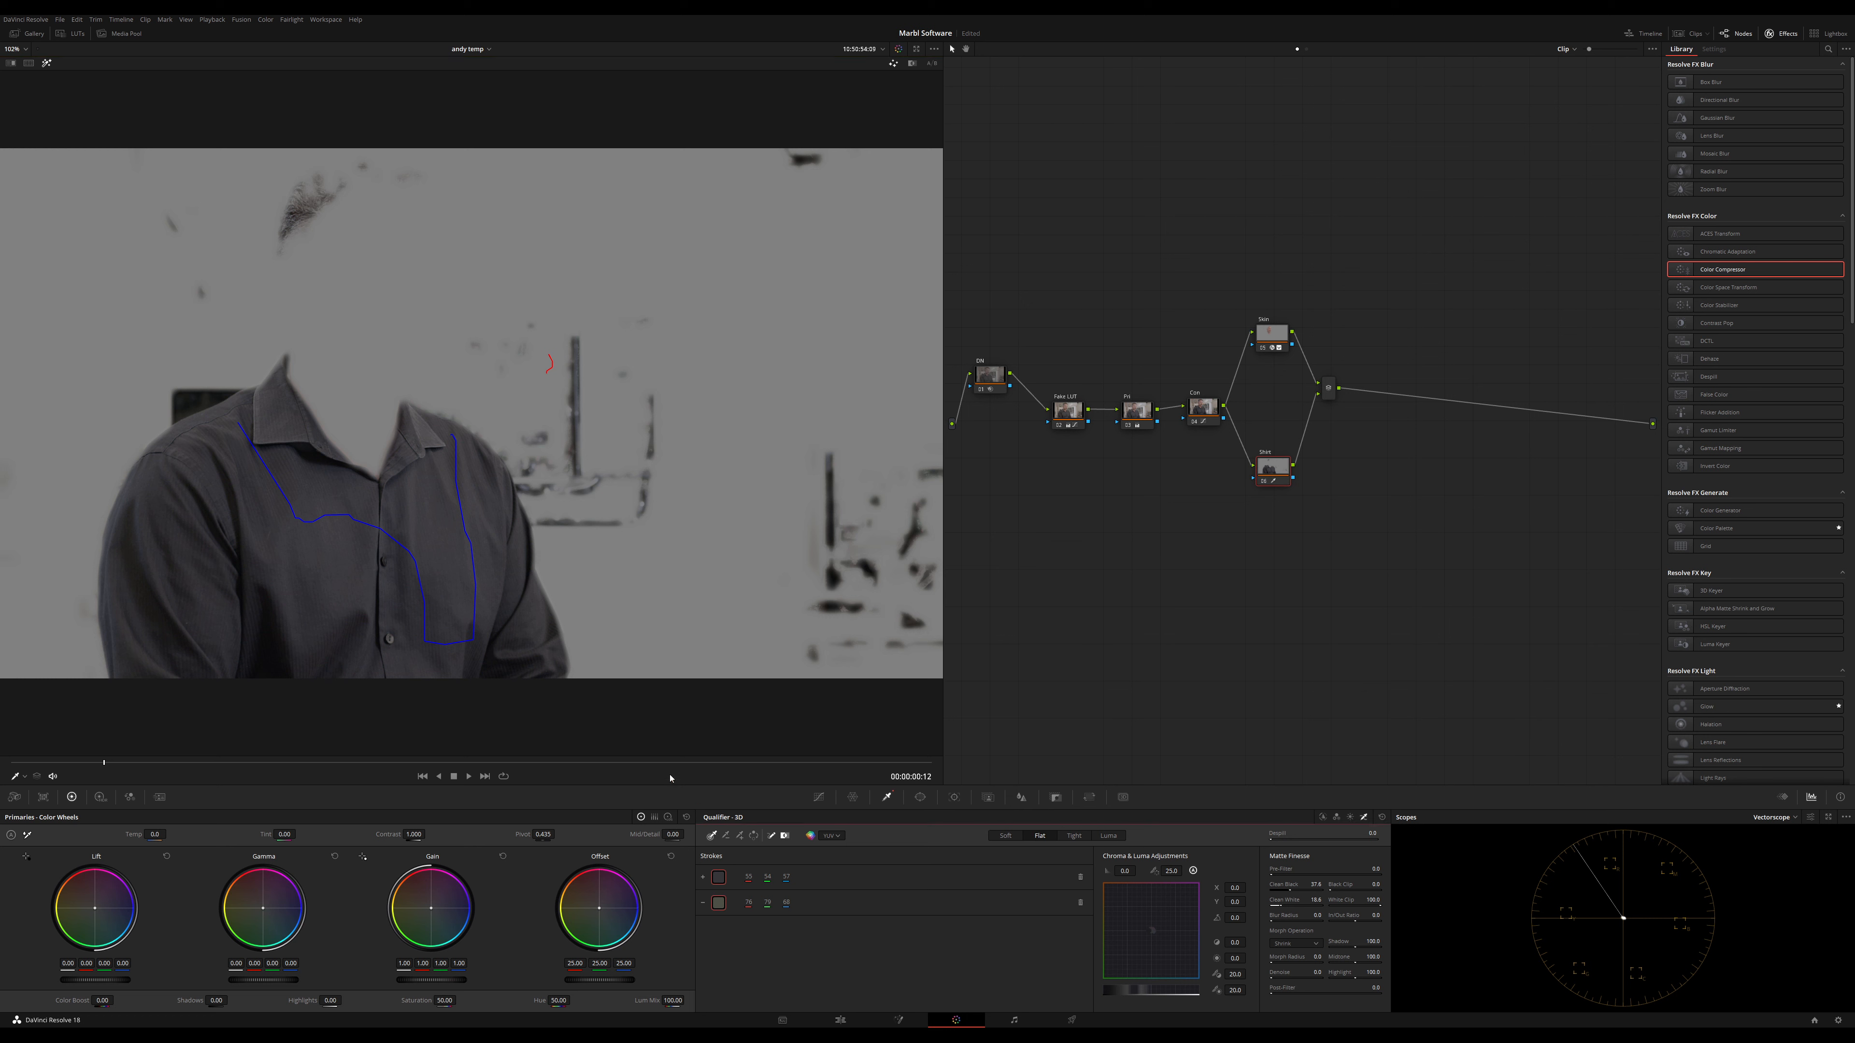
pyautogui.hotkey('shift', 'h')
pyautogui.hotkey('shift', 'h')
# Add a circular power window to the shirt node, enlarge it and position it over the man's torso
pyautogui.click(920, 797)
pyautogui.click(717, 885)
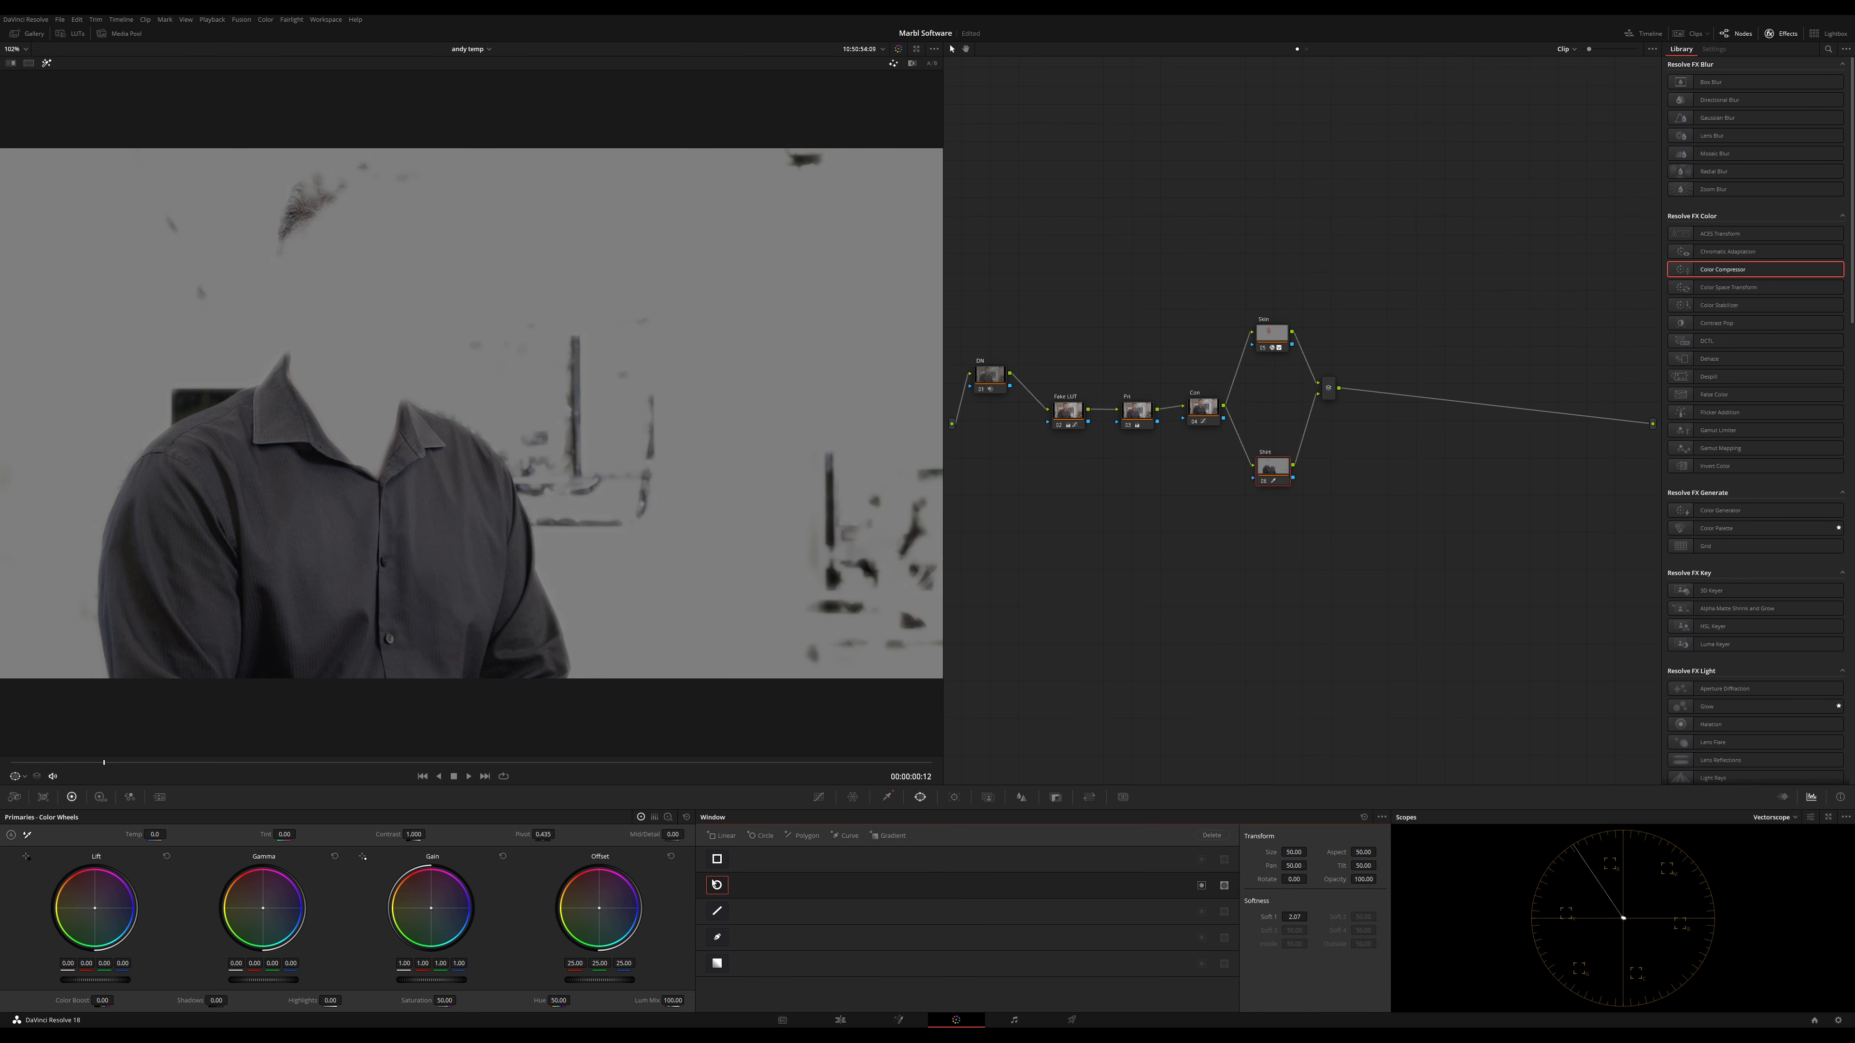
pyautogui.moveTo(612, 557); pyautogui.dragTo(692, 633)
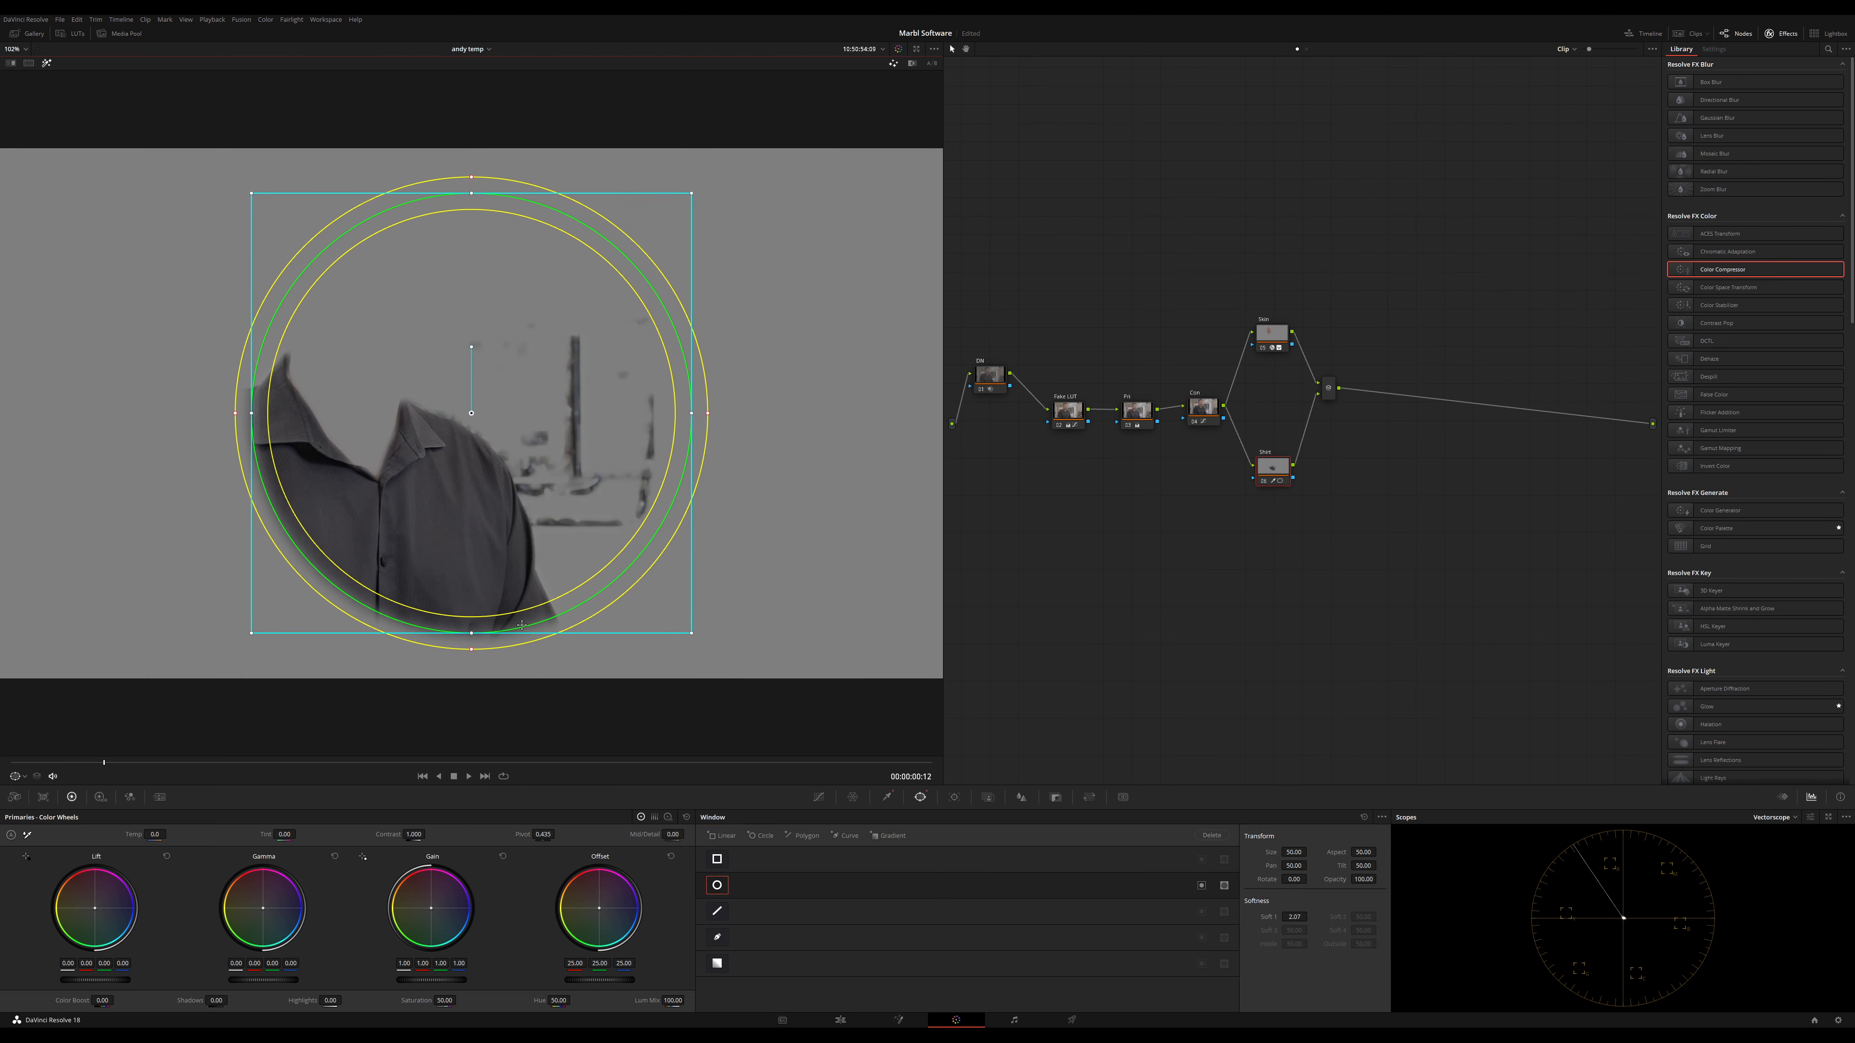
pyautogui.moveTo(471, 633); pyautogui.dragTo(466, 804)
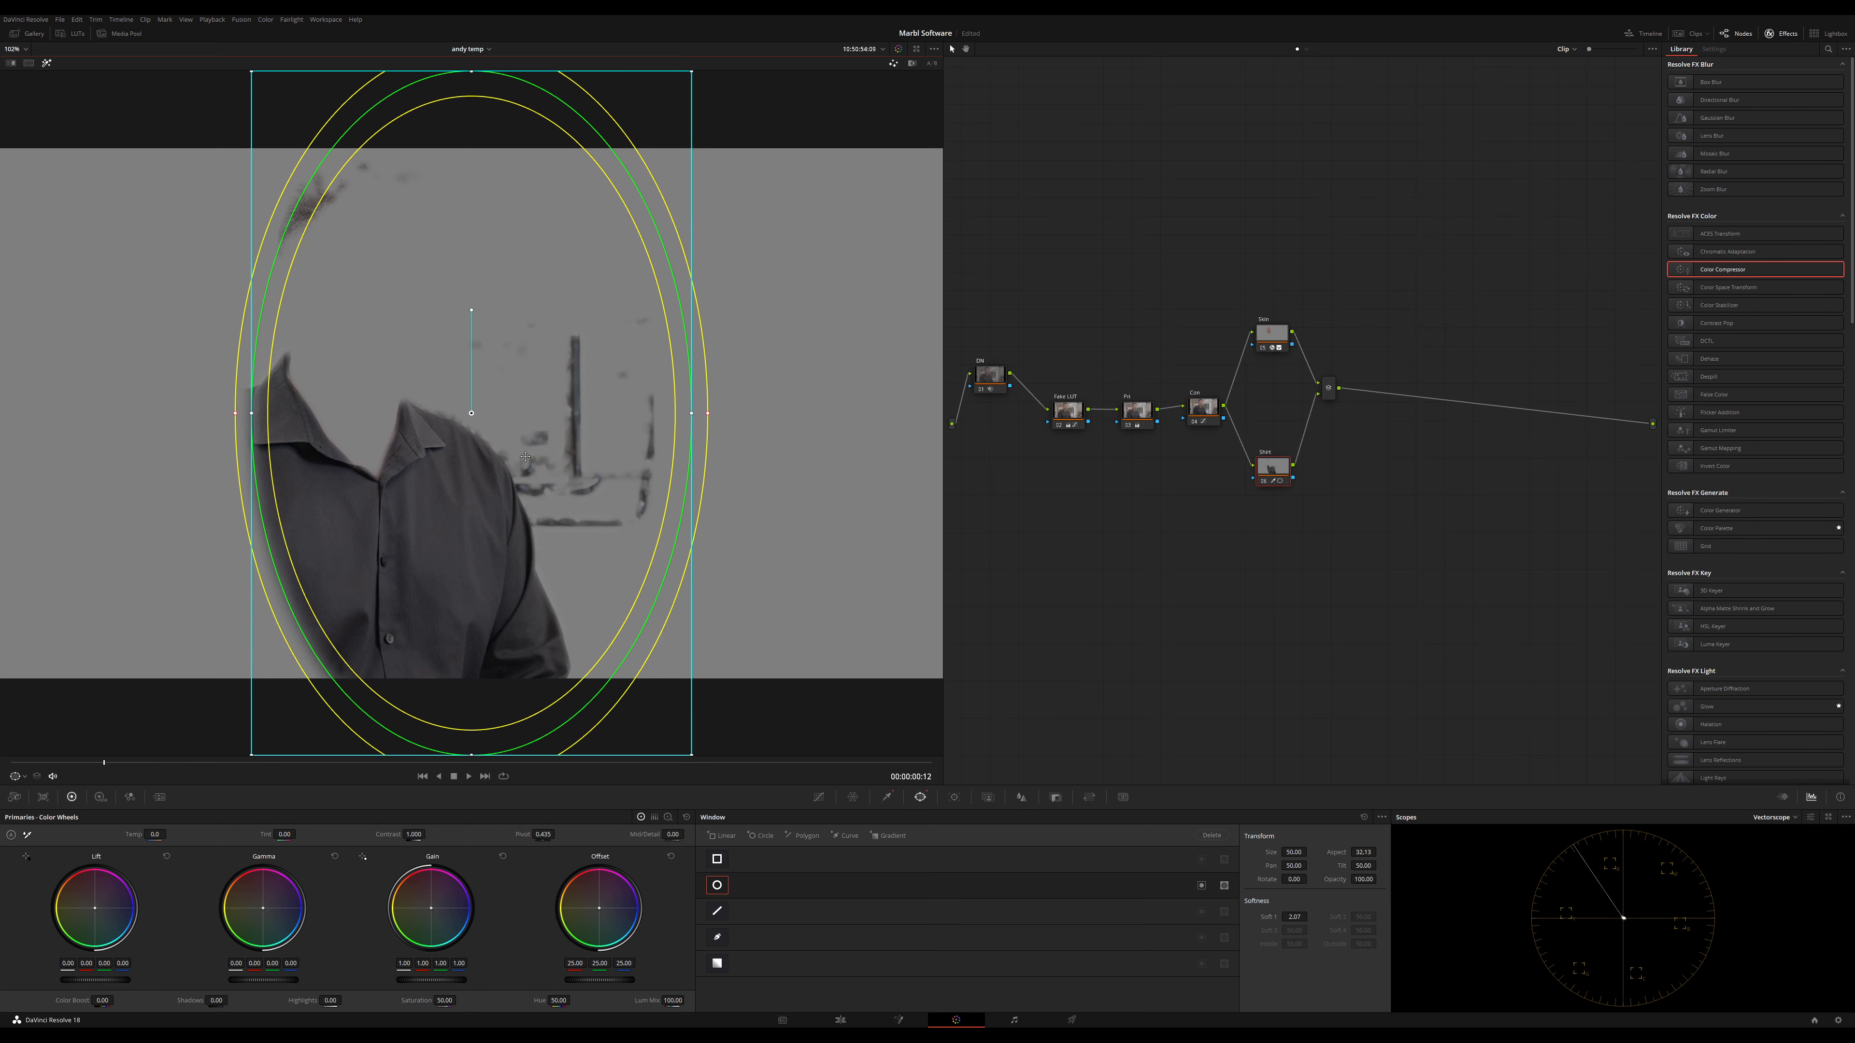
pyautogui.moveTo(525, 457); pyautogui.dragTo(400, 566)
pyautogui.moveTo(564, 522); pyautogui.dragTo(643, 522)
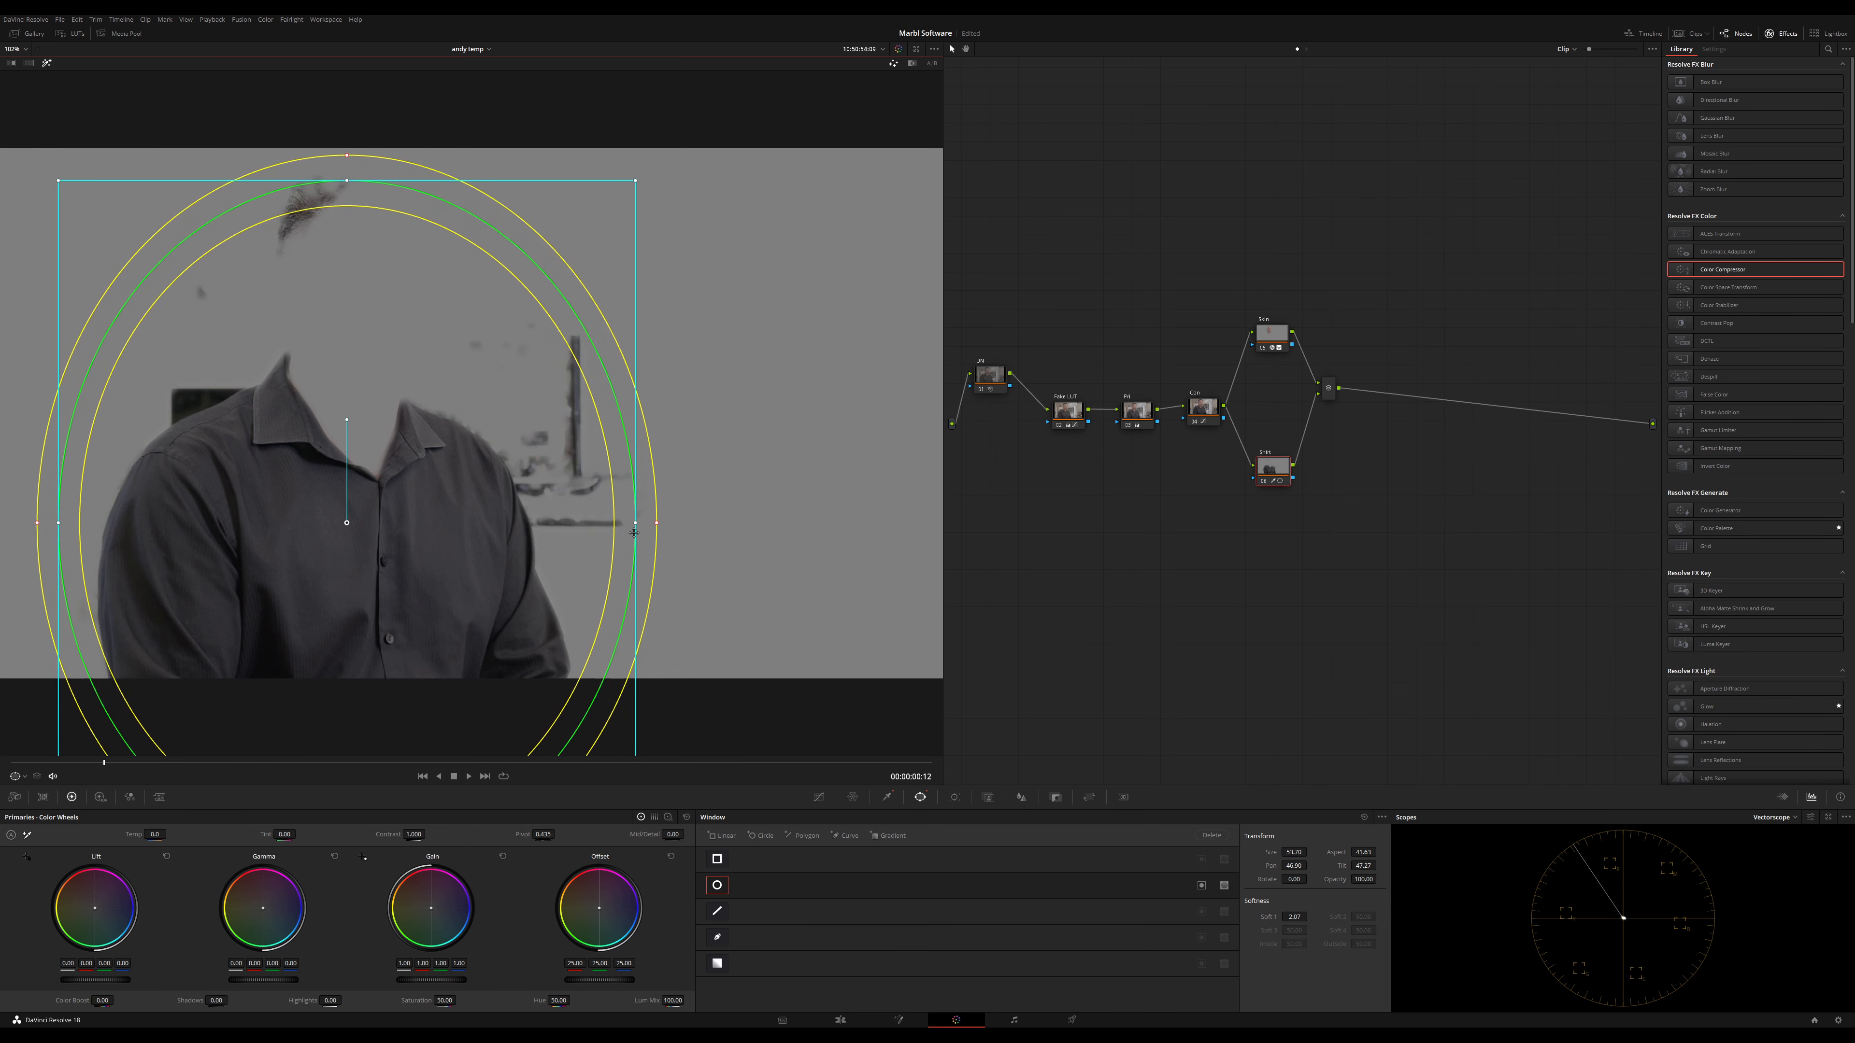
pyautogui.moveTo(502, 473); pyautogui.dragTo(490, 596)
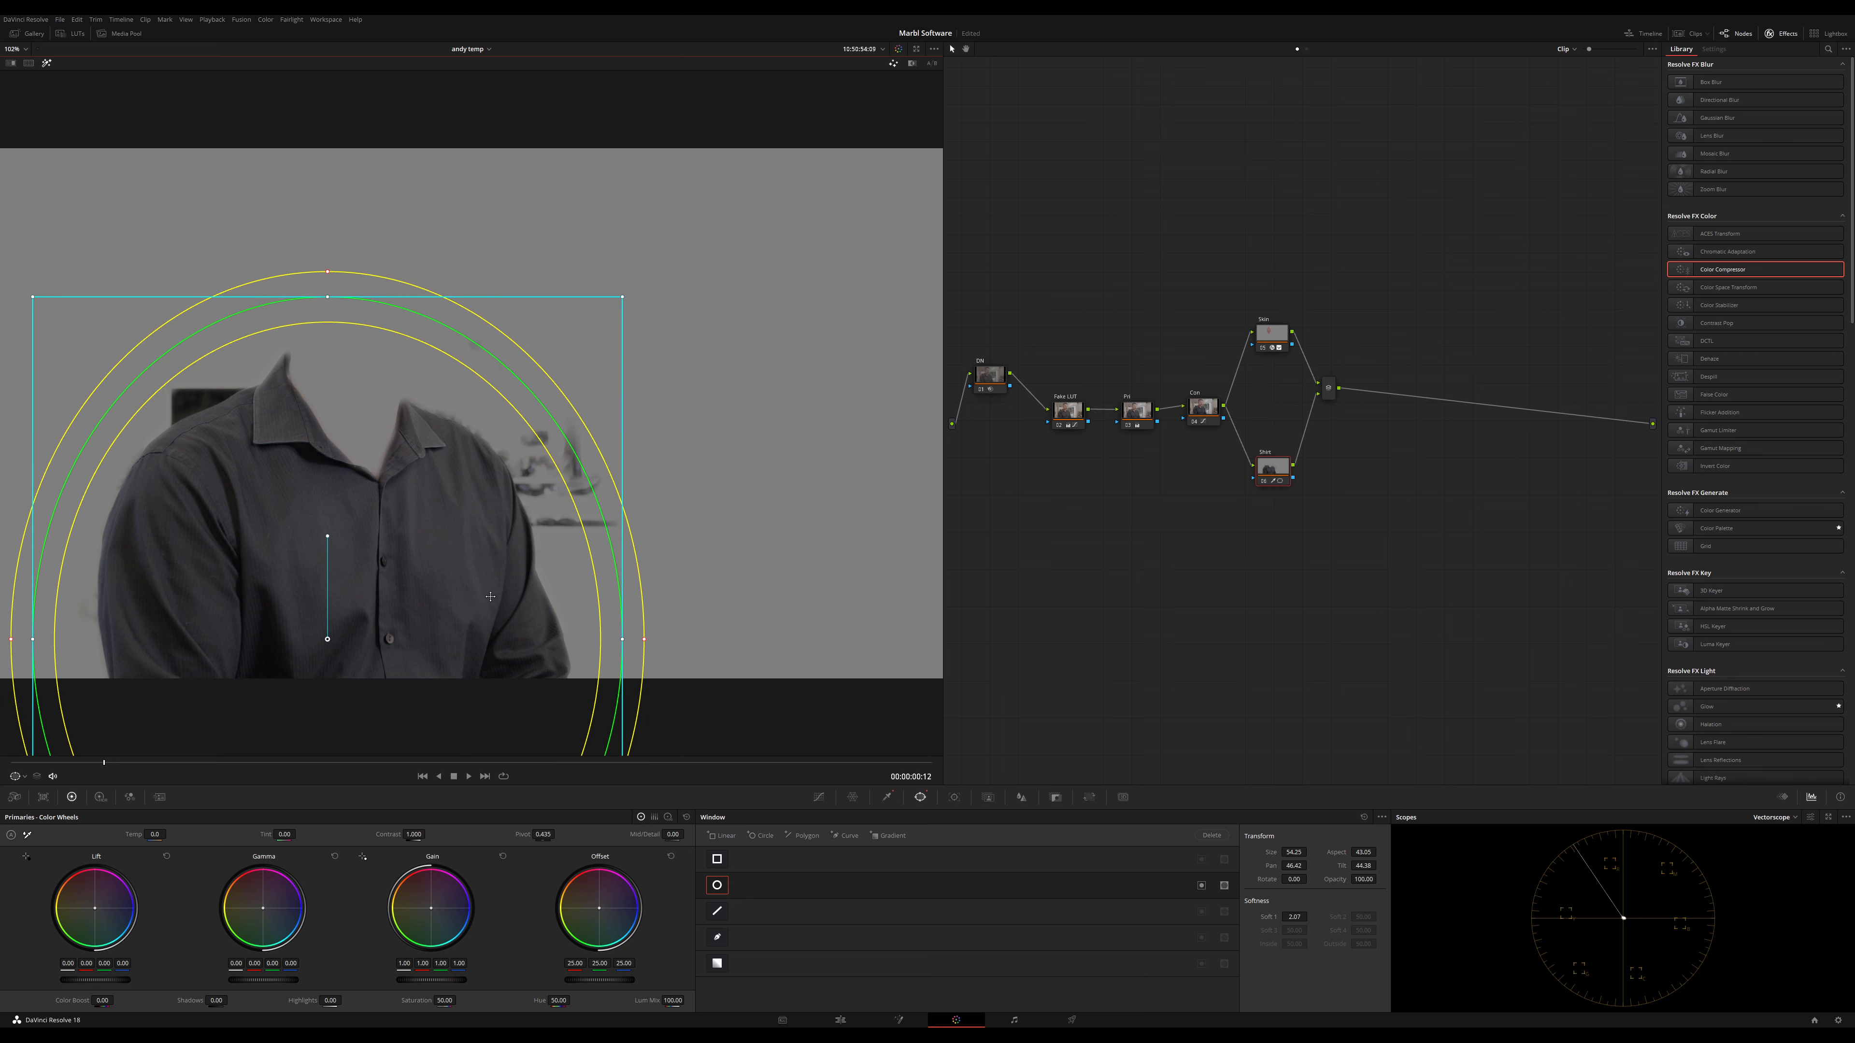
# Widen the shirt window, increase its softness to about 3.75, shift it up slightly and turn off the highlight
pyautogui.moveTo(622, 639); pyautogui.dragTo(695, 664)
pyautogui.moveTo(679, 576); pyautogui.dragTo(681, 575)
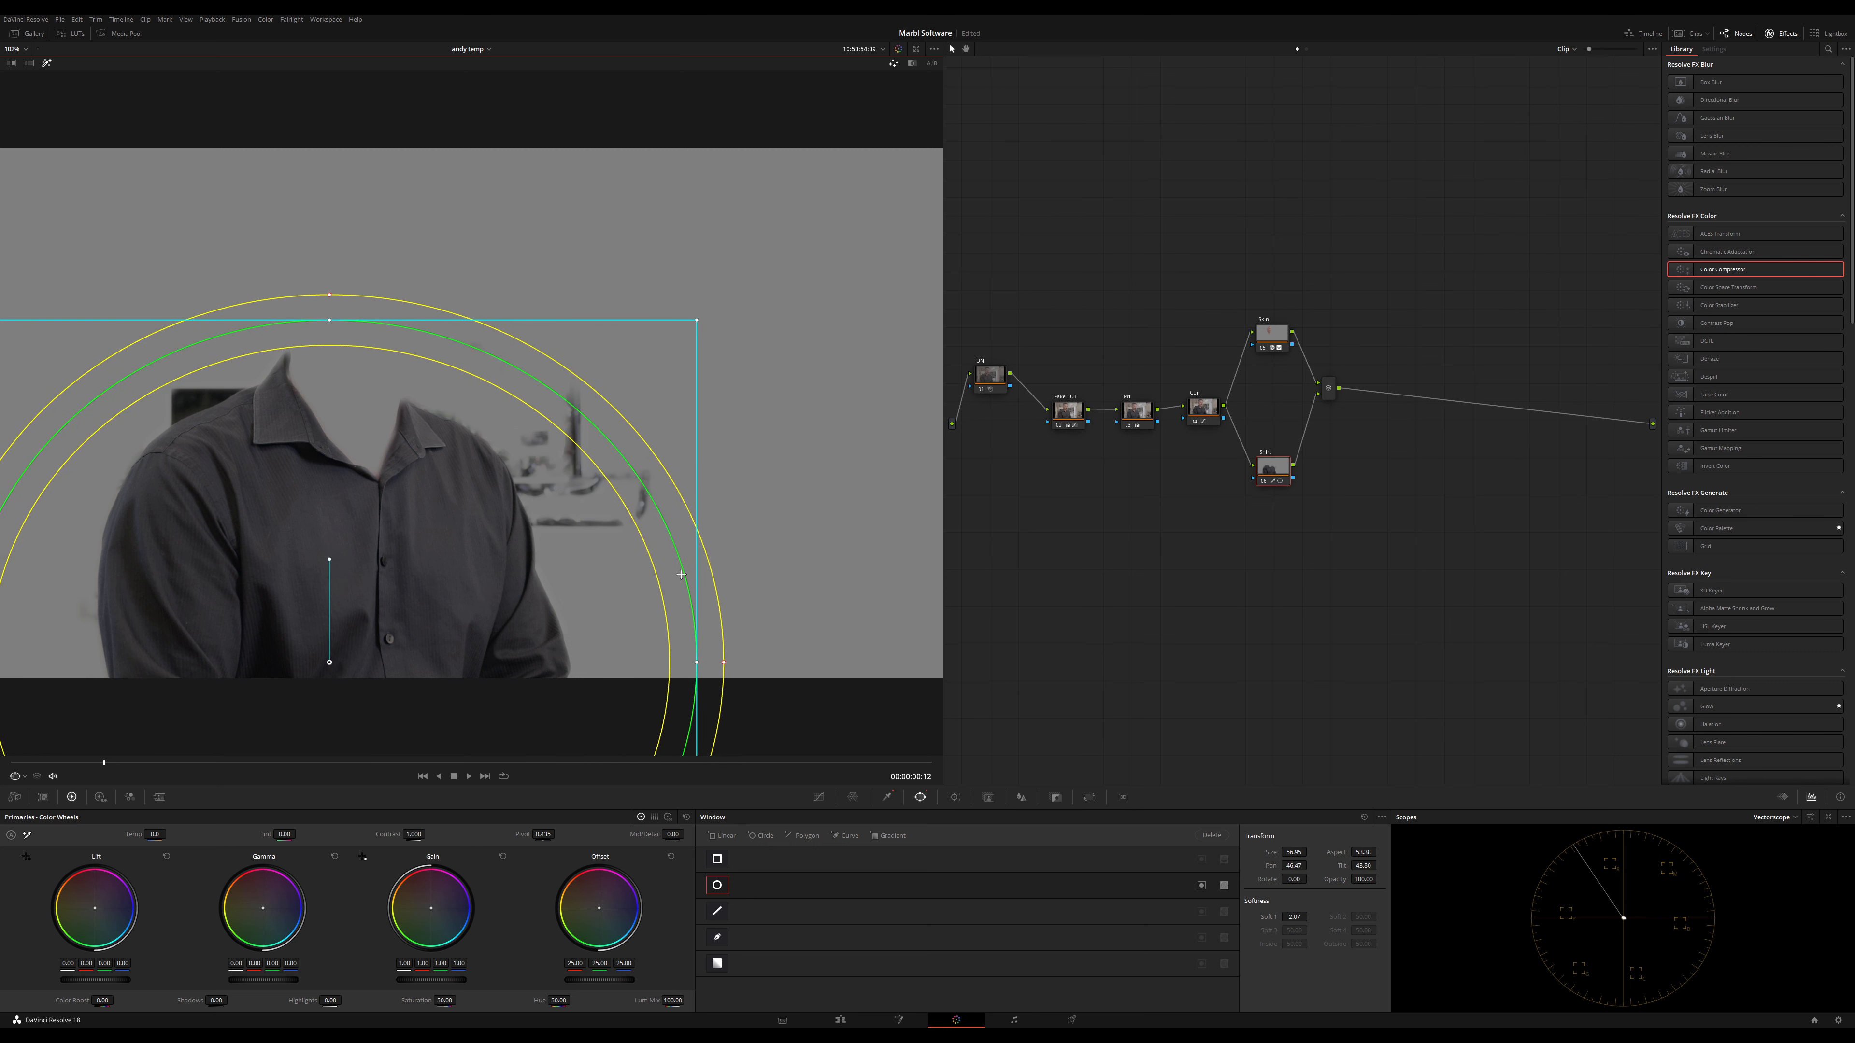
pyautogui.moveTo(722, 664); pyautogui.dragTo(746, 653)
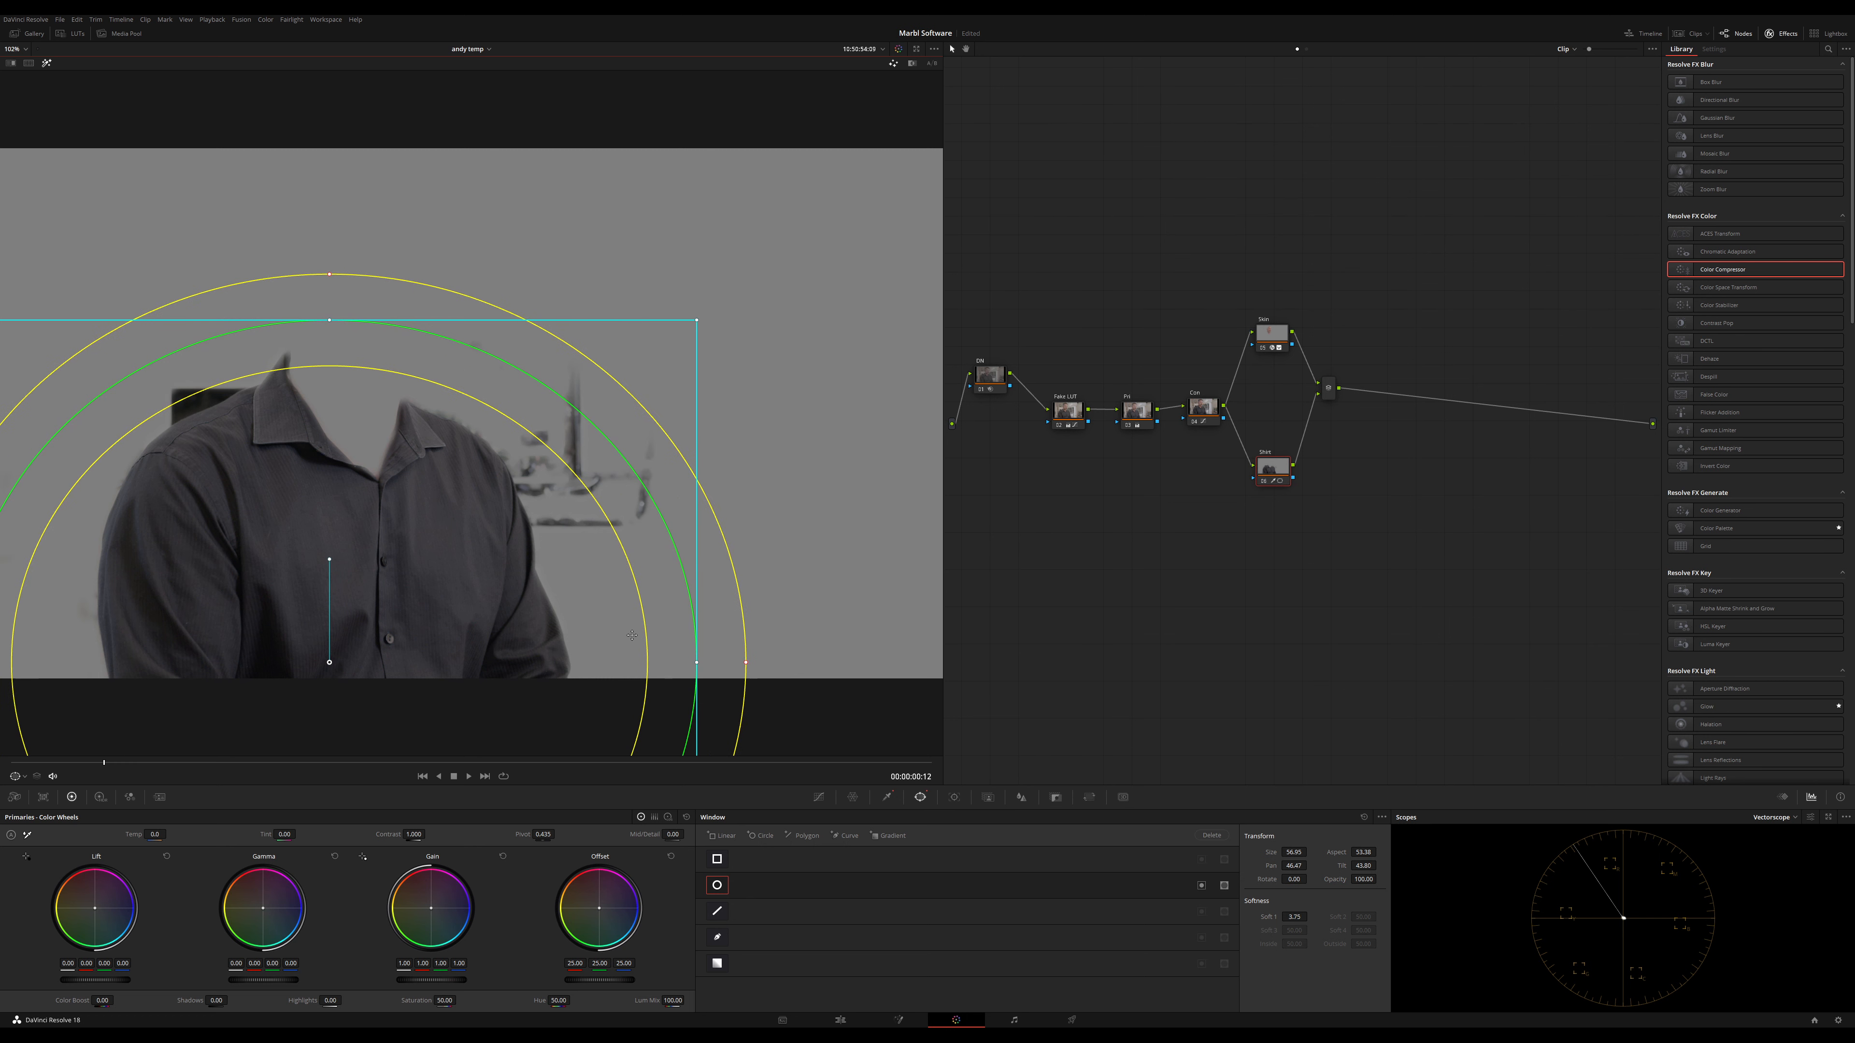
pyautogui.moveTo(592, 629); pyautogui.dragTo(592, 611)
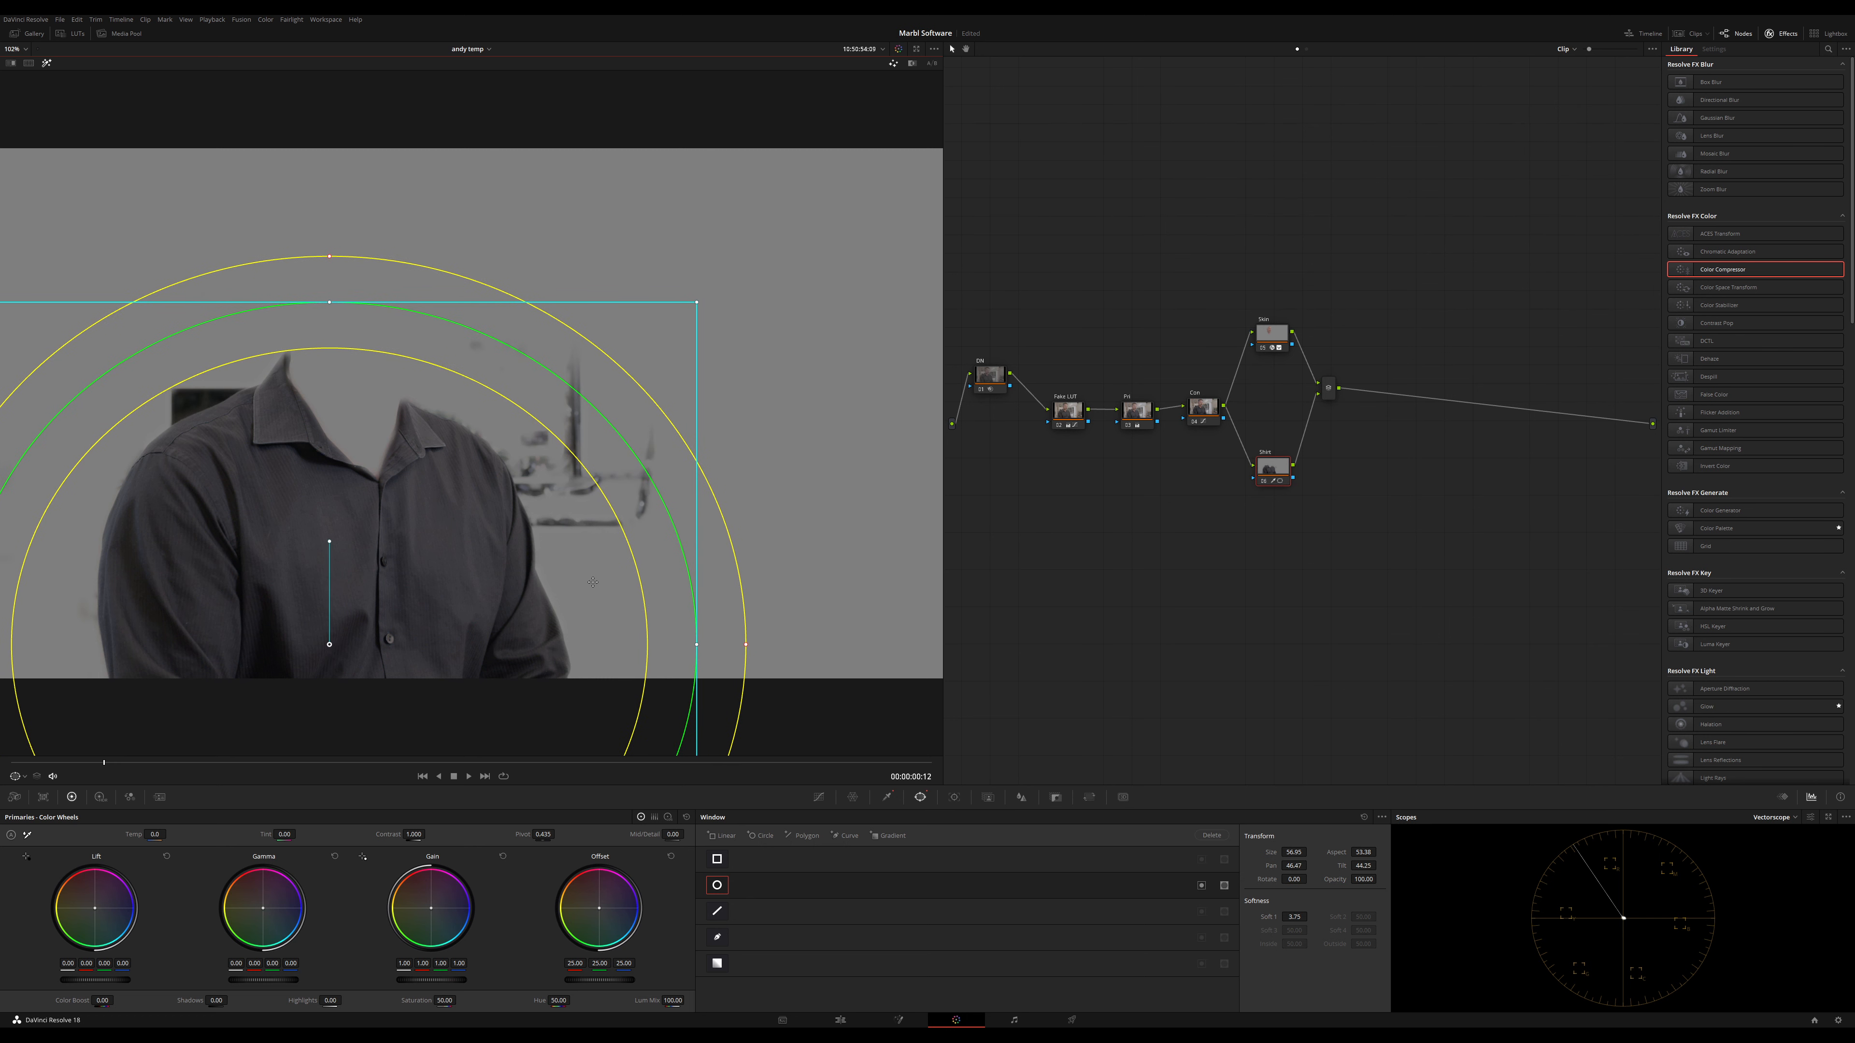
pyautogui.hotkey('shift', 'h')
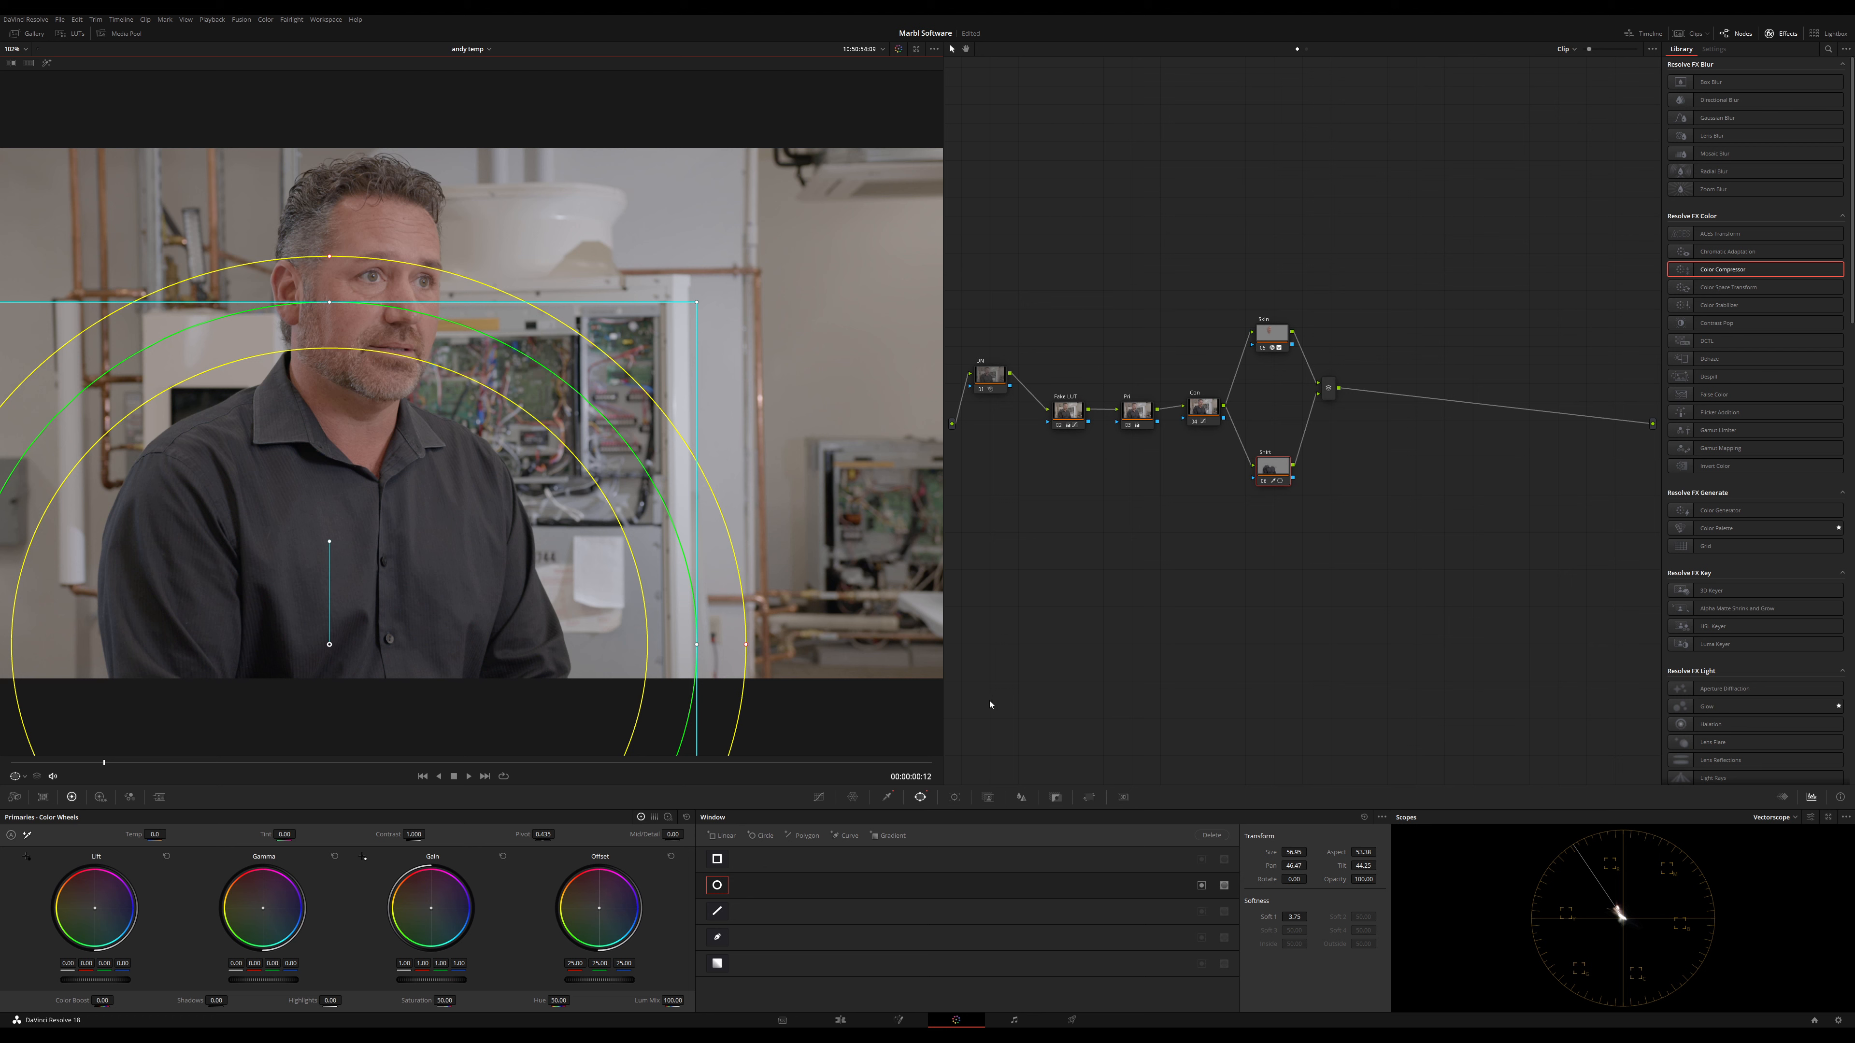
pyautogui.click(818, 798)
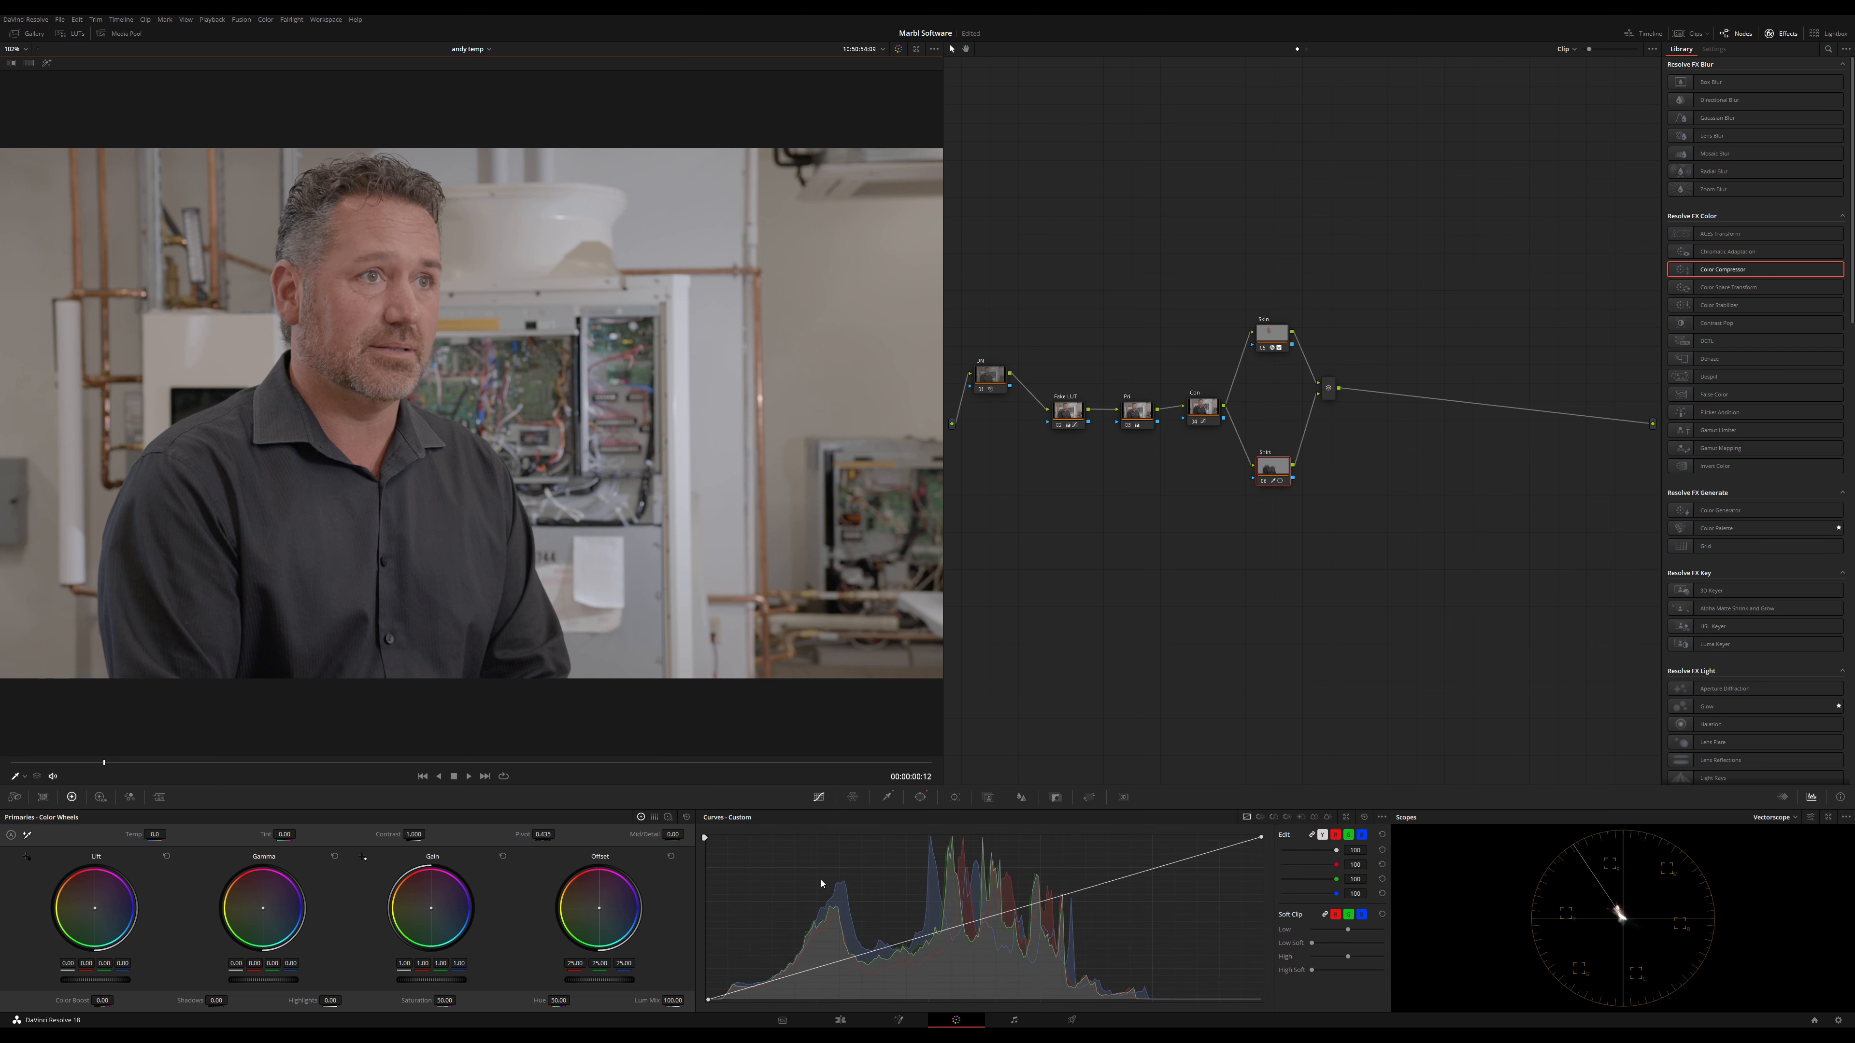
# Try a saturation of 100 on the shirt node, reduce it and return it to 50
pyautogui.click(453, 999)
pyautogui.write('100')
pyautogui.press('Return')
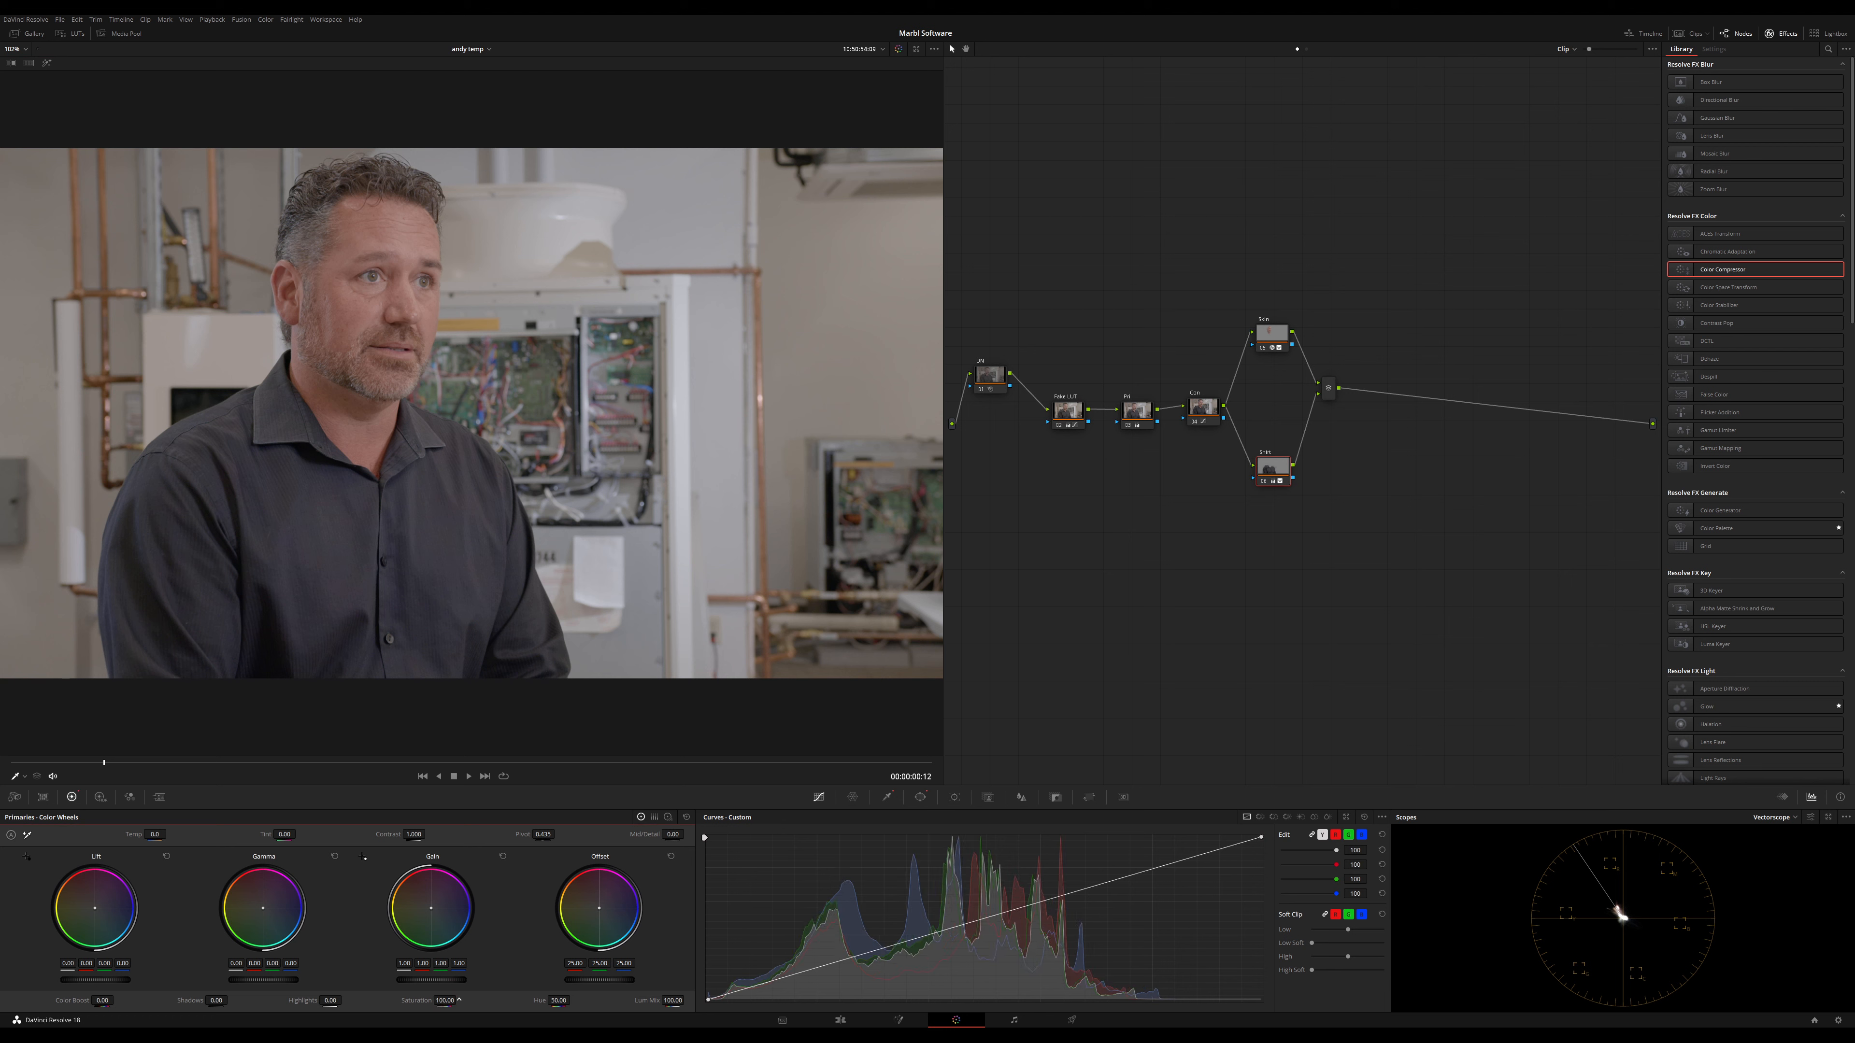
pyautogui.moveTo(458, 1000); pyautogui.dragTo(430, 1001)
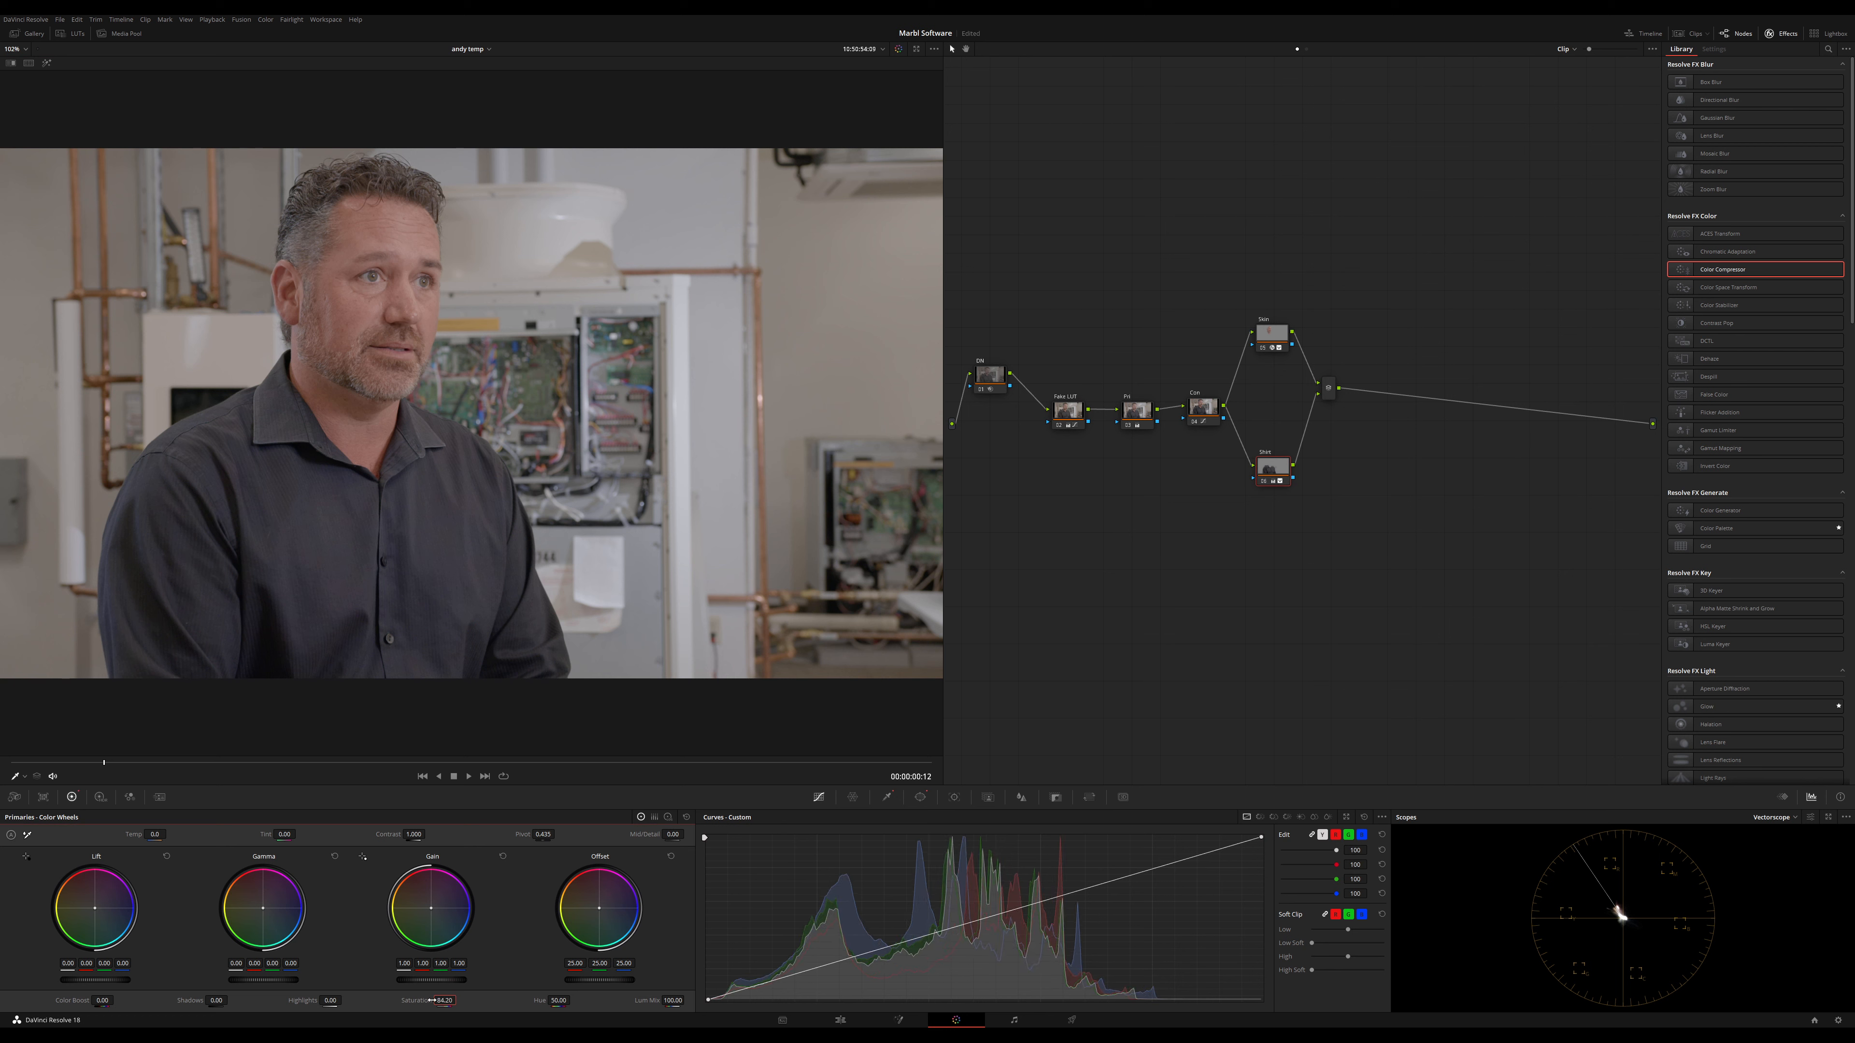
pyautogui.press('Return')
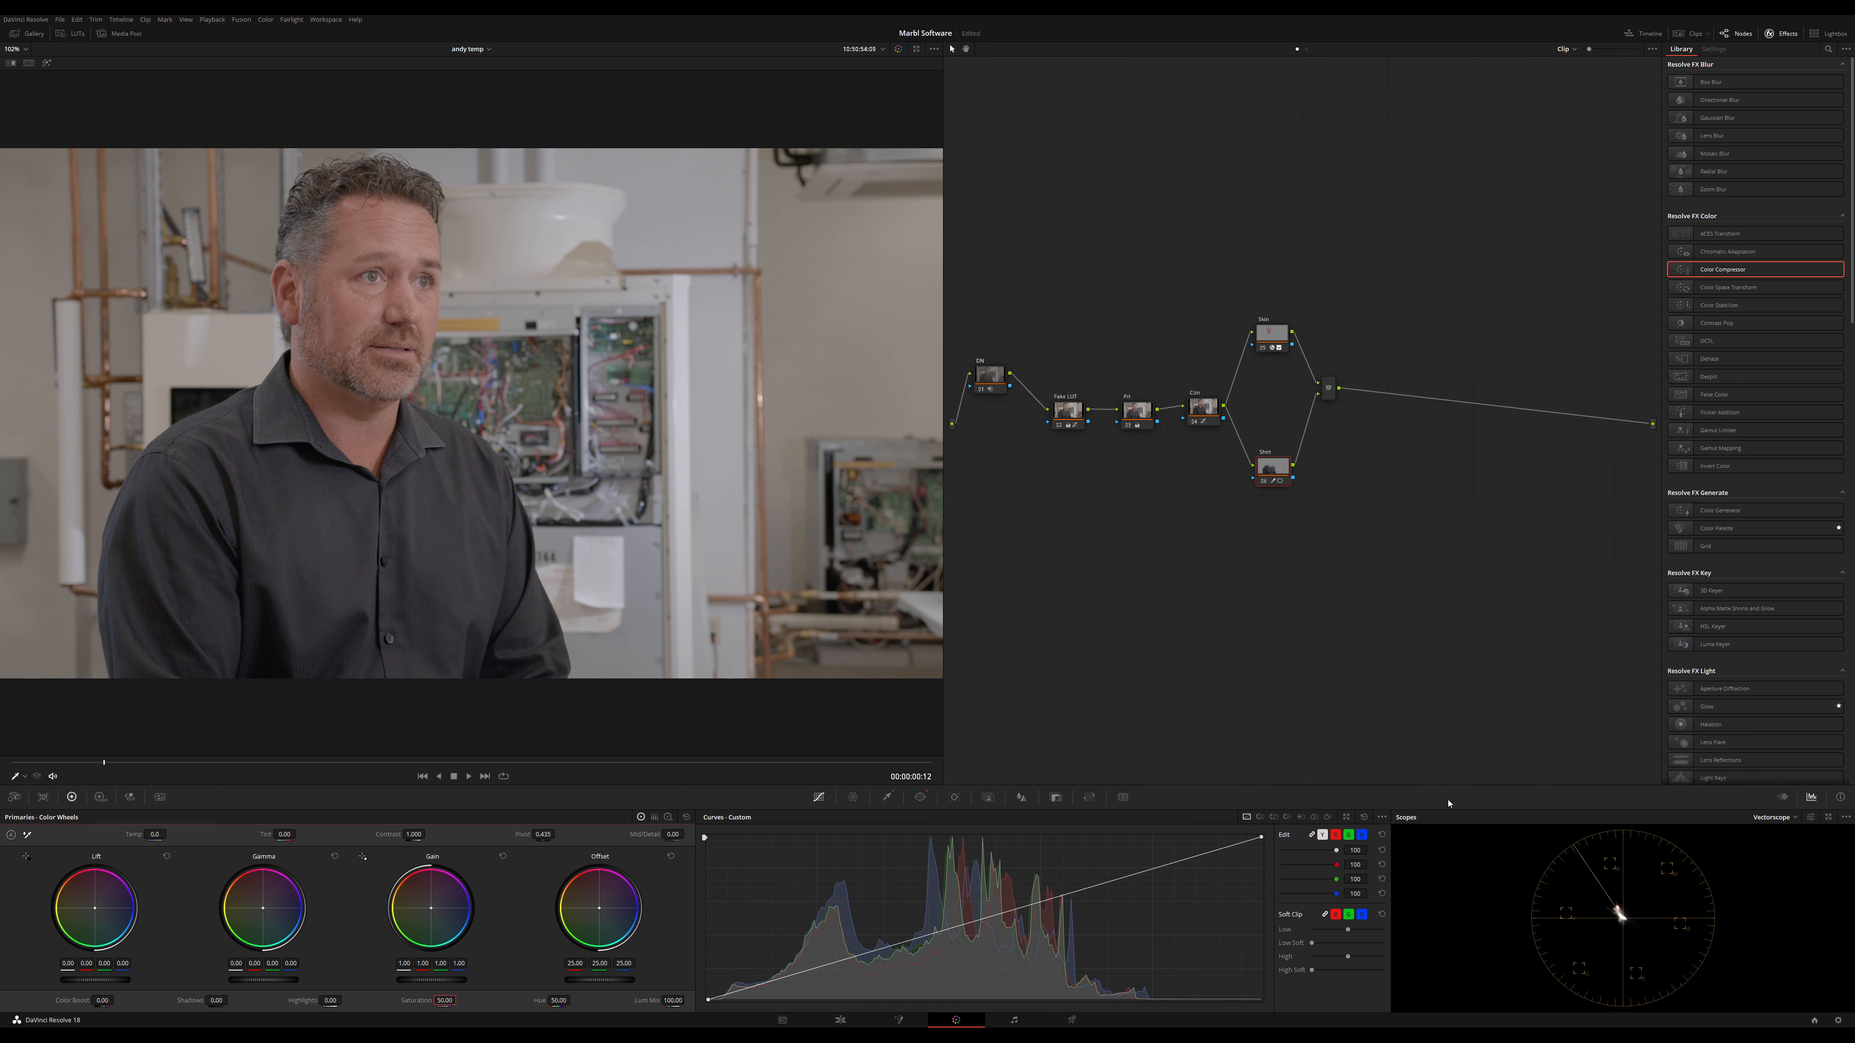
# Isolate the blue channel of the shirt node's custom curve and raise it slightly in the upper tones
pyautogui.click(1362, 834)
pyautogui.moveTo(1107, 884); pyautogui.dragTo(1106, 877)
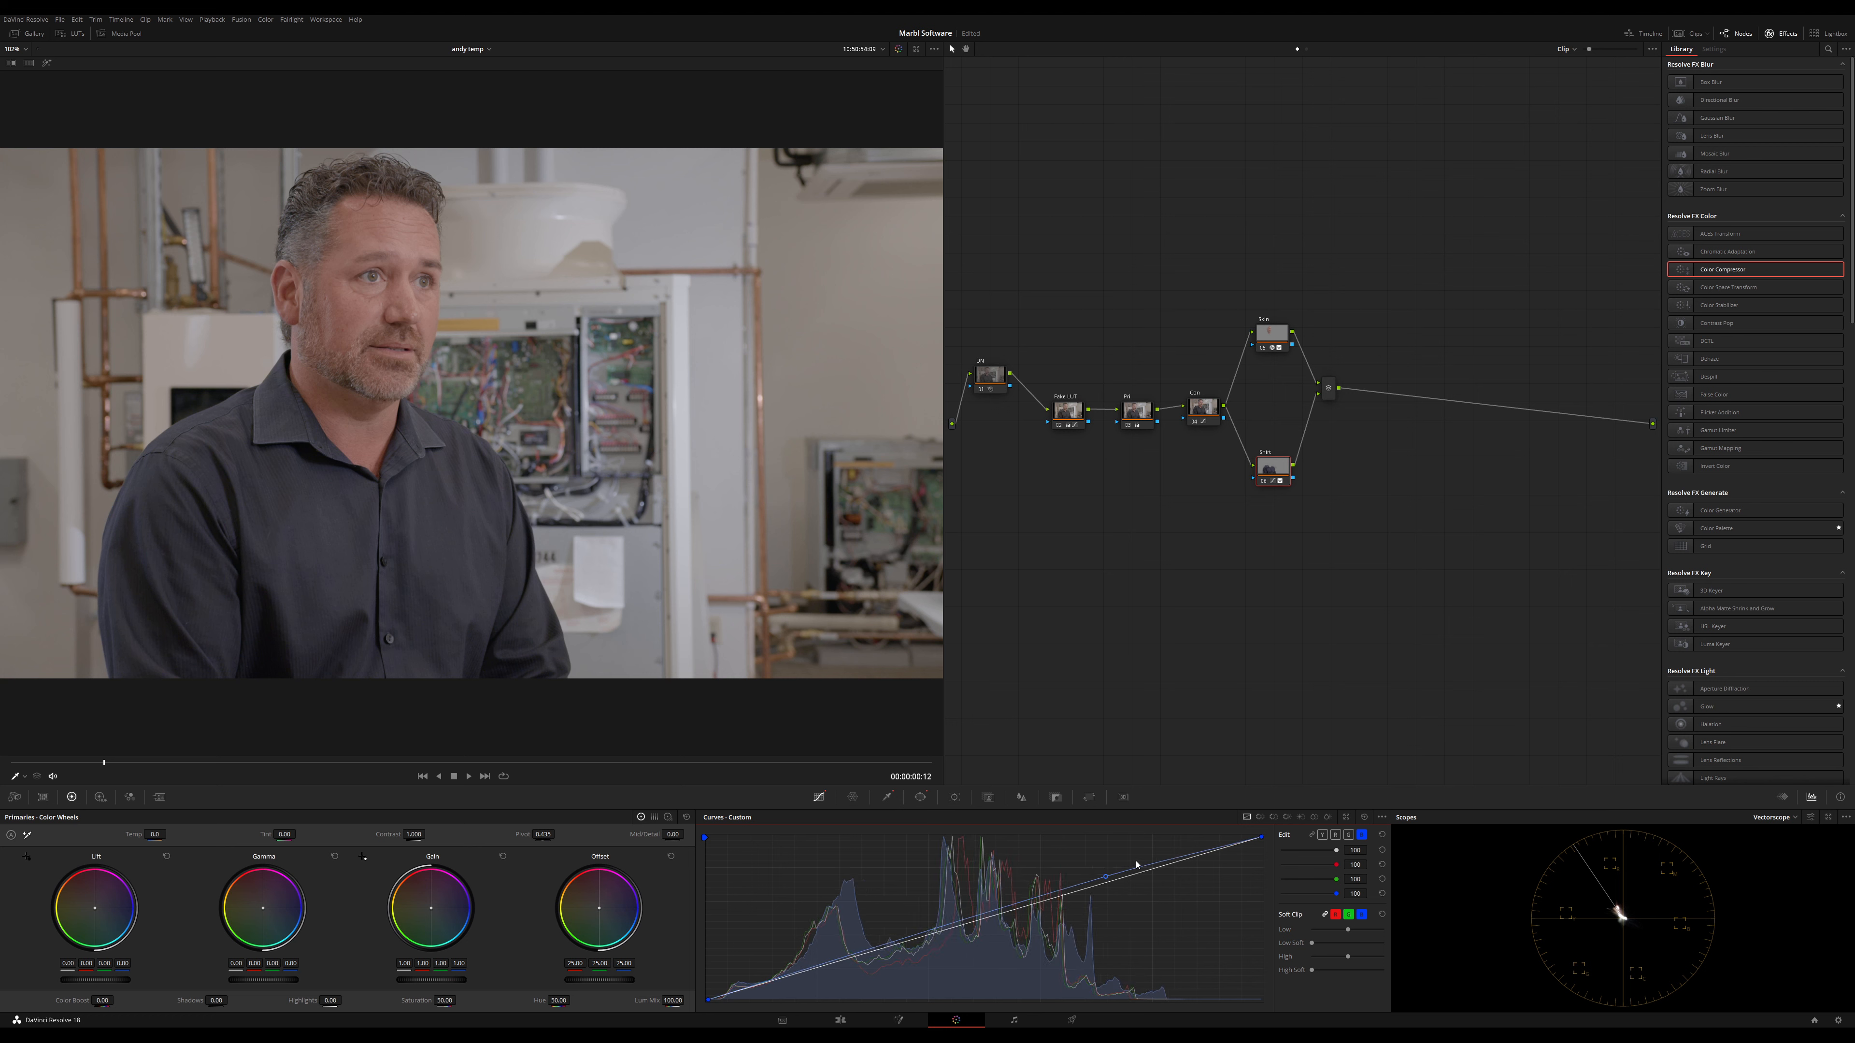
# Reset the shirt node and key the shirt with 3D qualifier strokes, raising clean black and clean white on the matte
pyautogui.click(1364, 817)
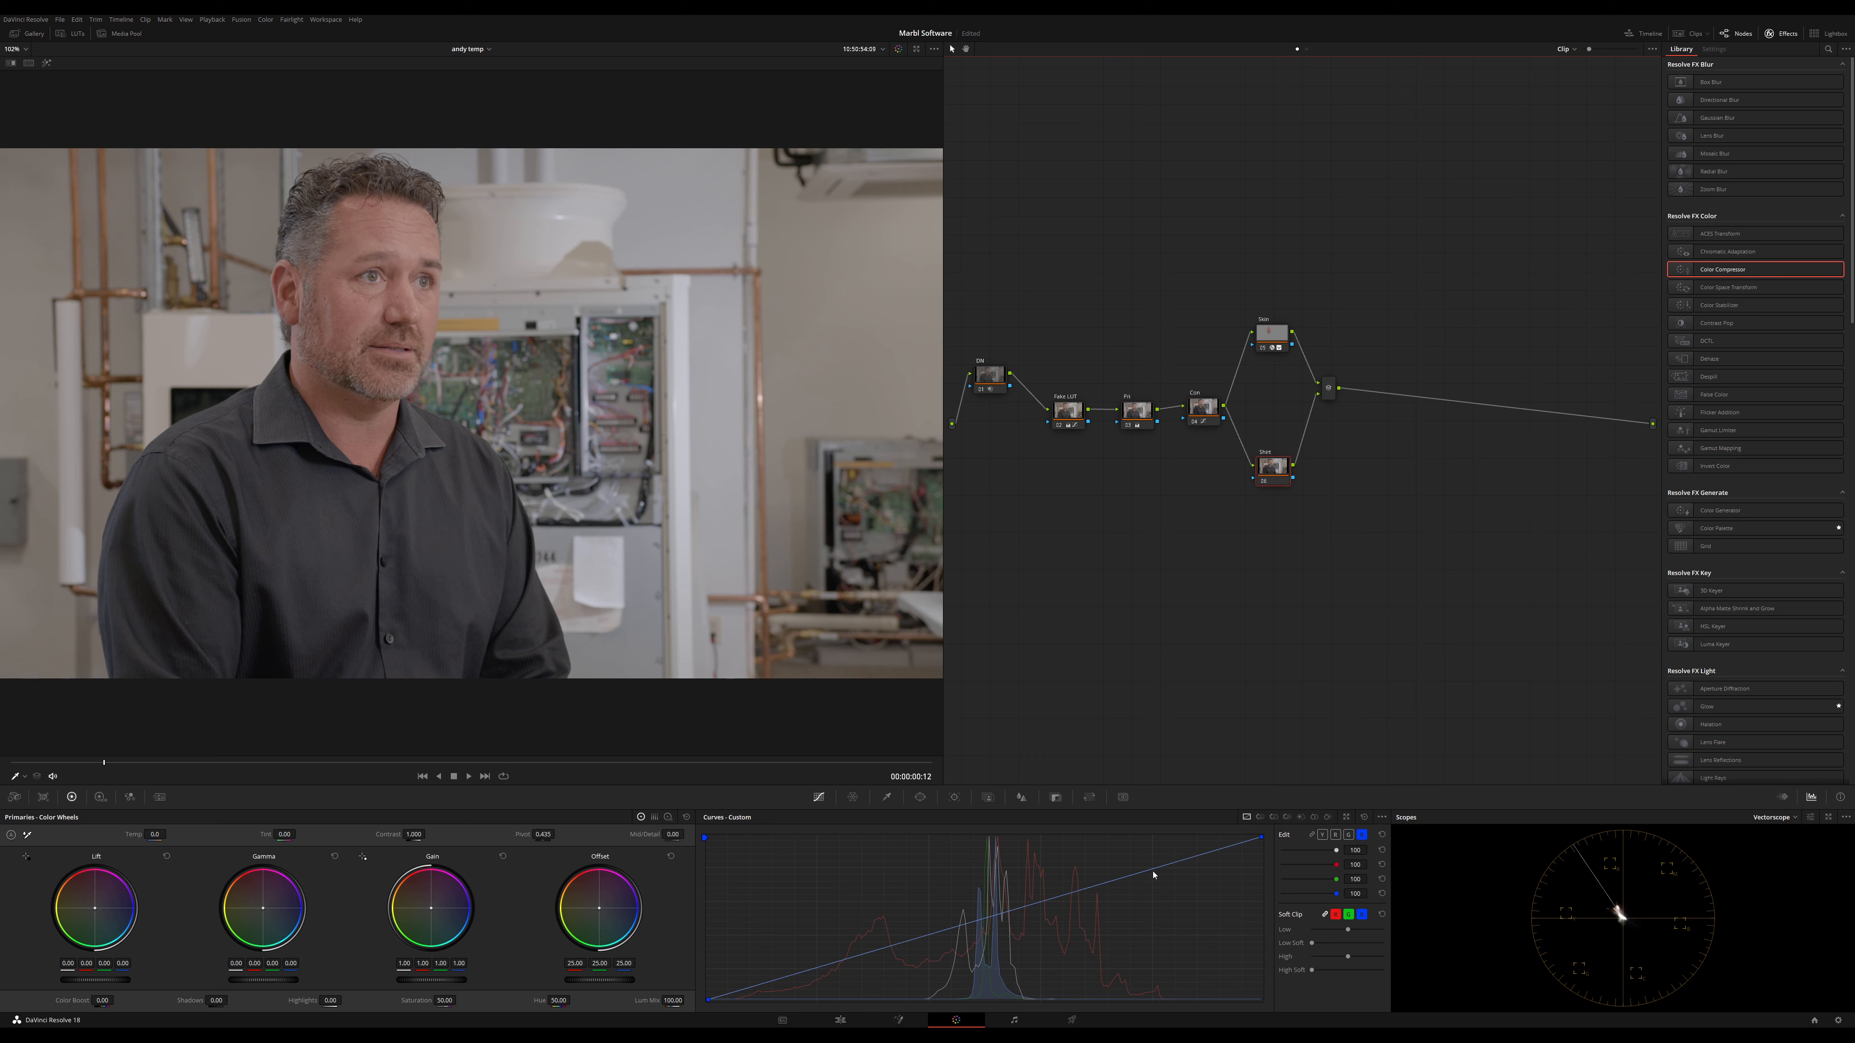
pyautogui.click(886, 797)
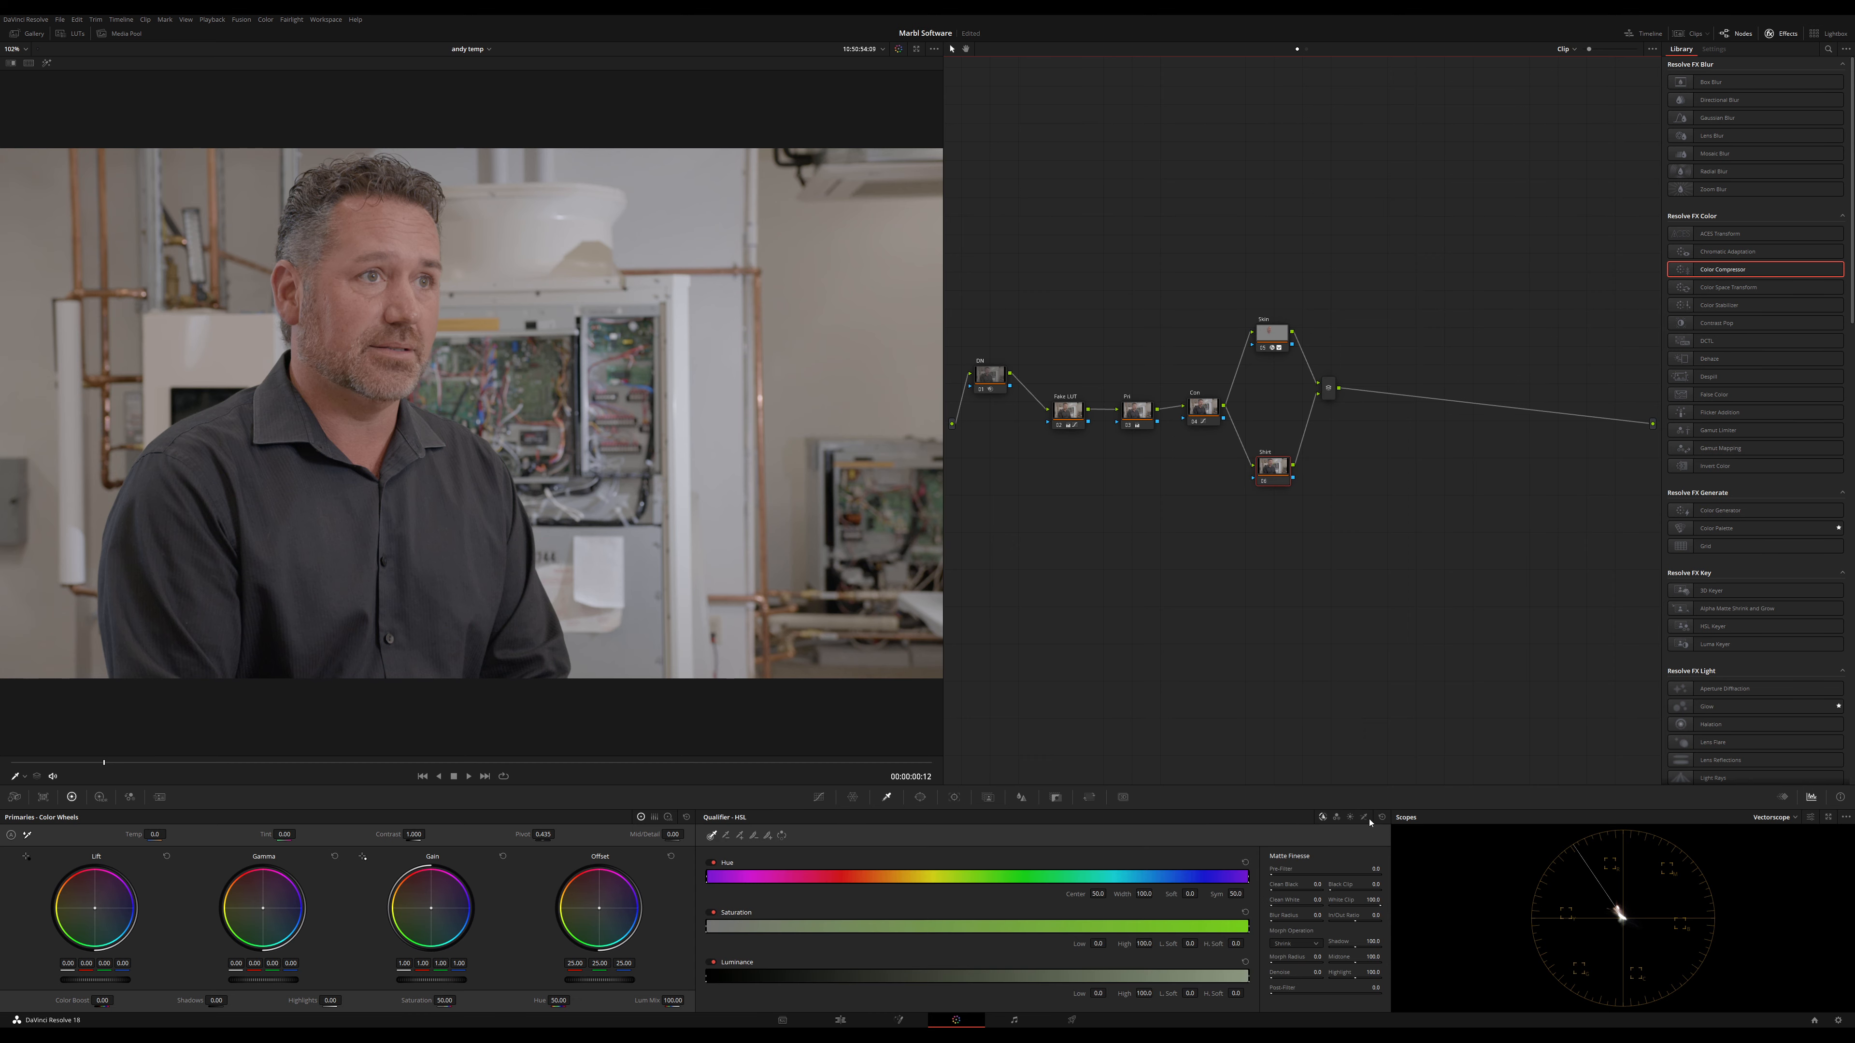
pyautogui.click(1363, 818)
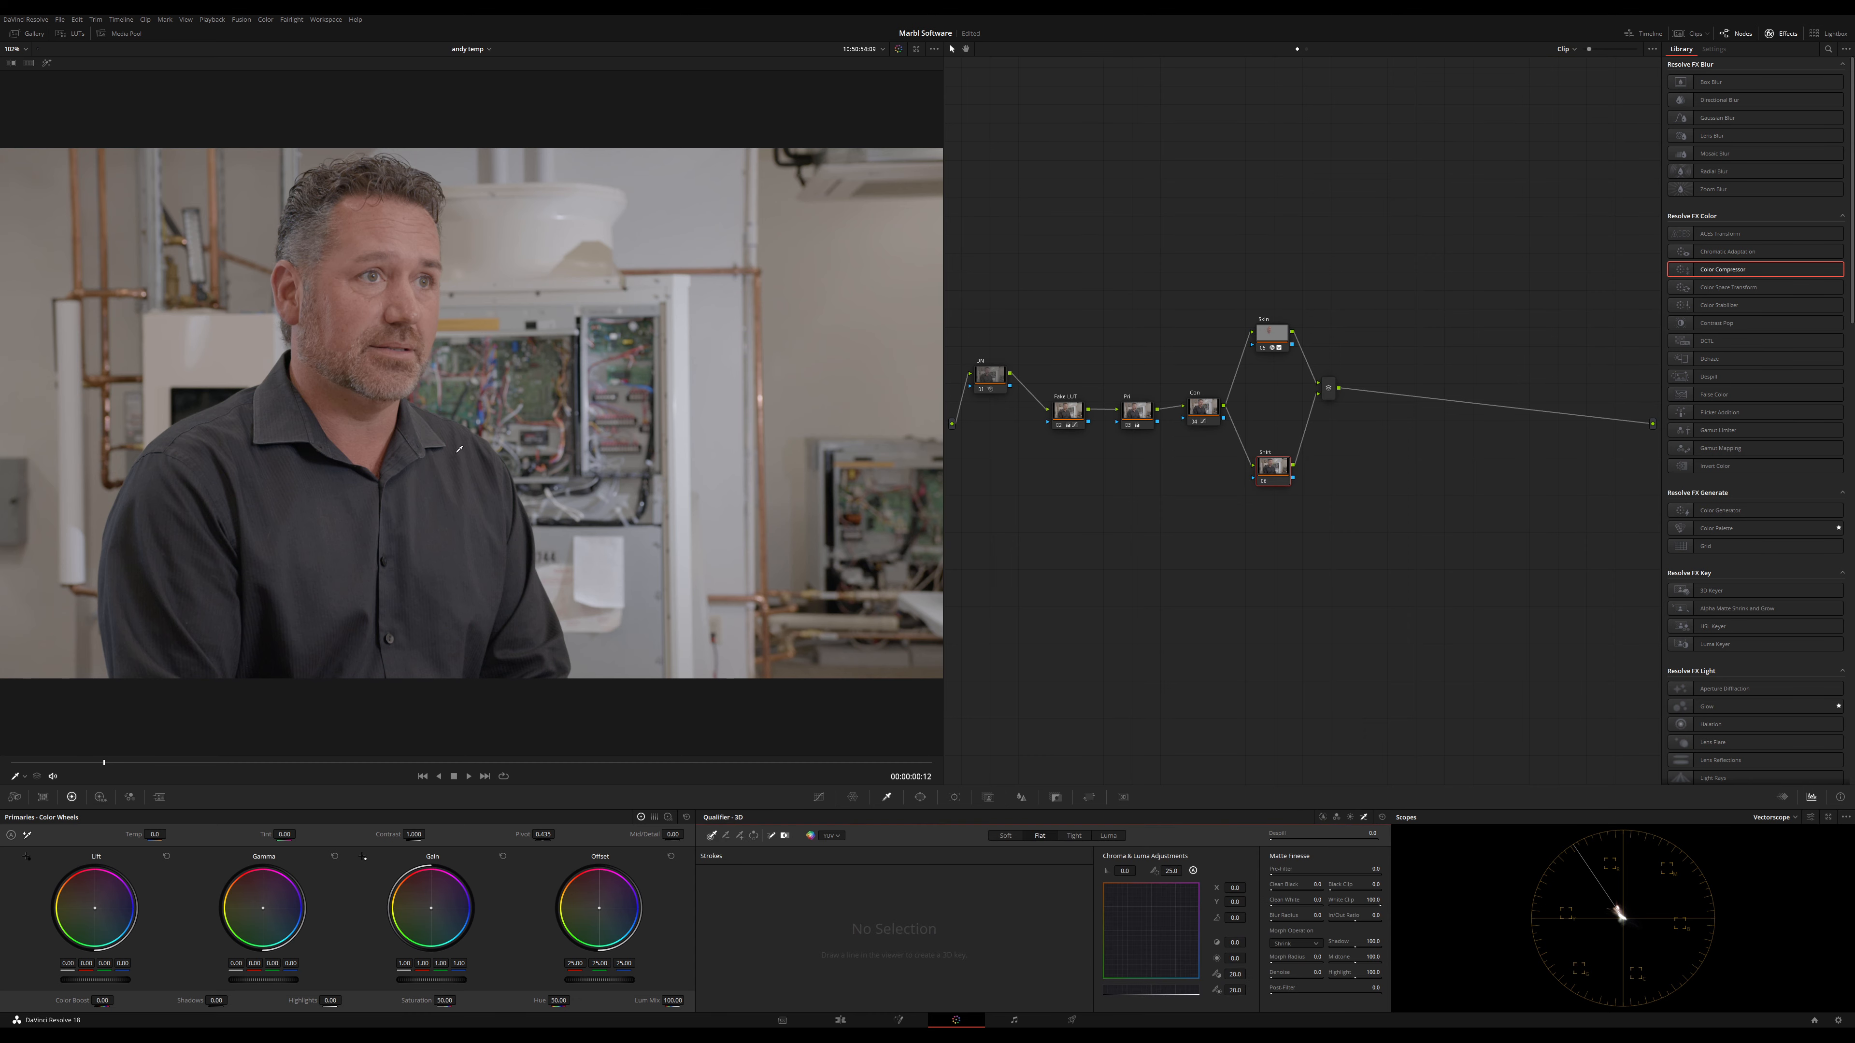
pyautogui.moveTo(459, 449)
pyautogui.mouseDown()
pyautogui.moveTo(402, 531)
pyautogui.moveTo(341, 537)
pyautogui.moveTo(324, 588)
pyautogui.mouseUp()
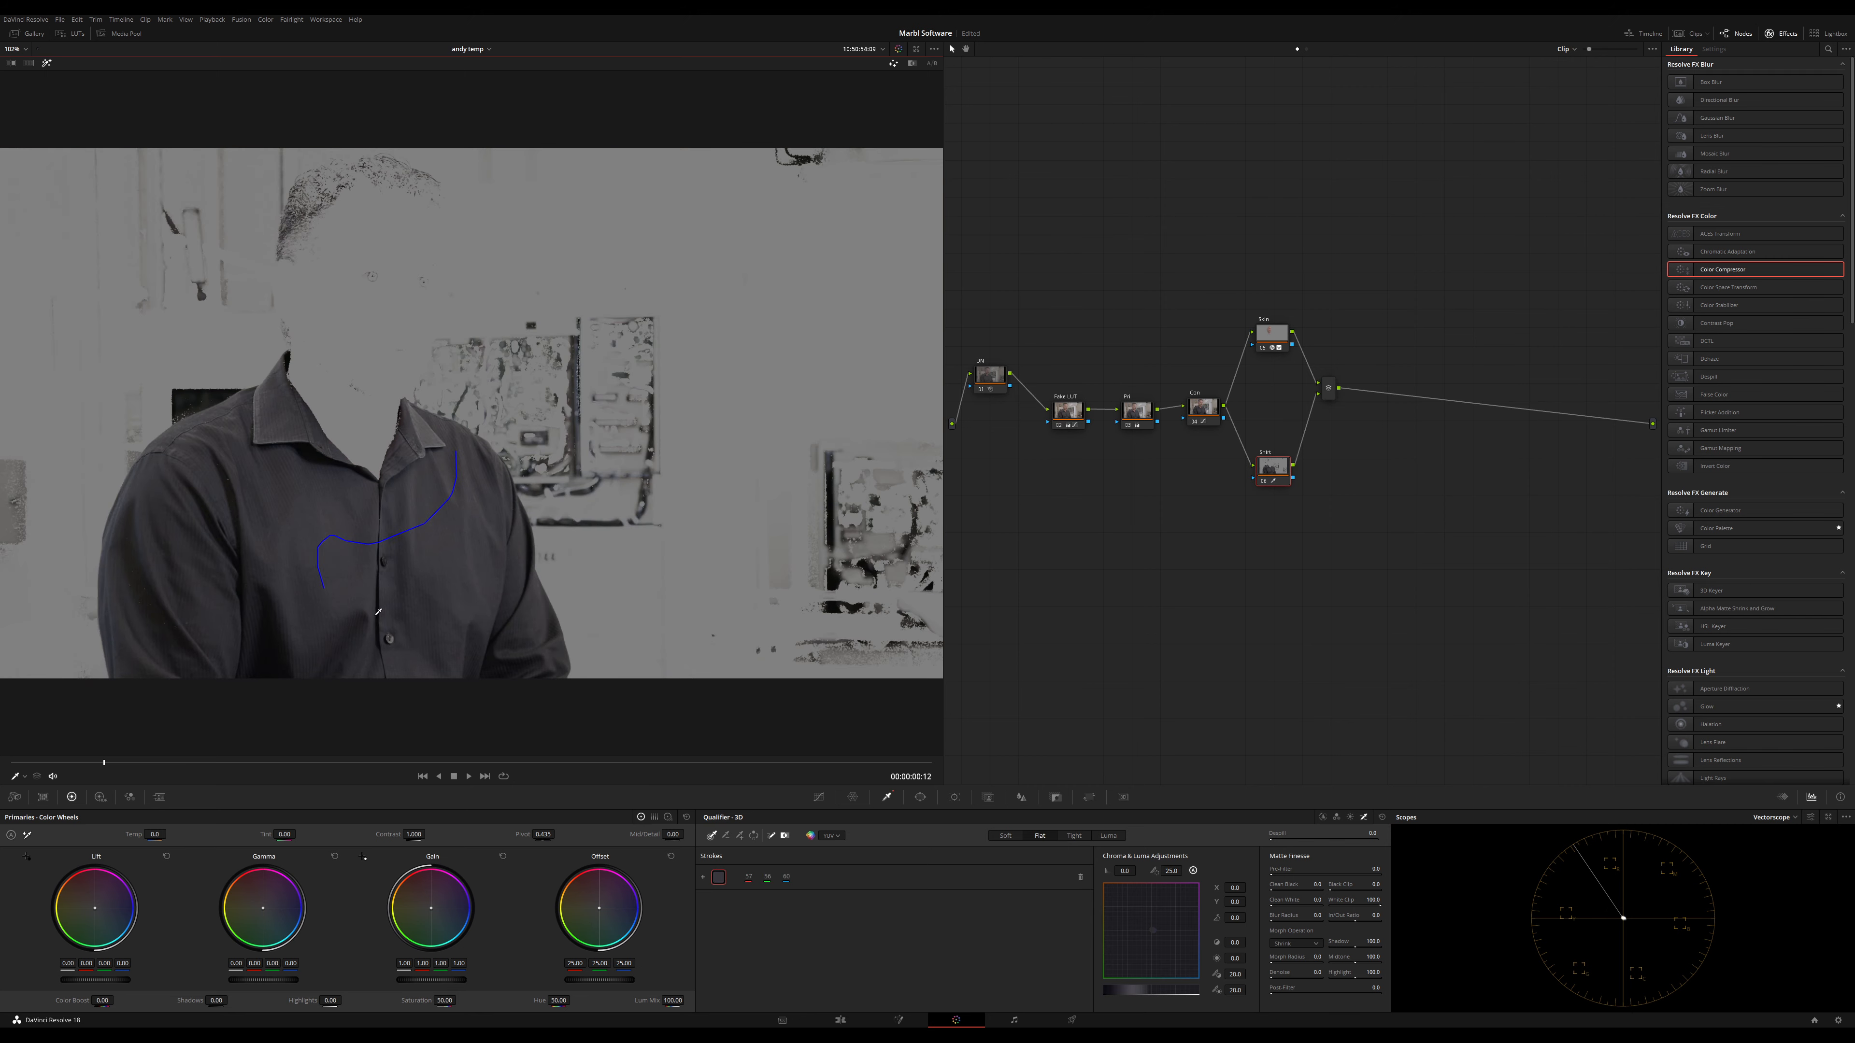
pyautogui.moveTo(441, 641)
pyautogui.mouseDown()
pyautogui.moveTo(431, 586)
pyautogui.moveTo(360, 601)
pyautogui.moveTo(234, 403)
pyautogui.mouseUp()
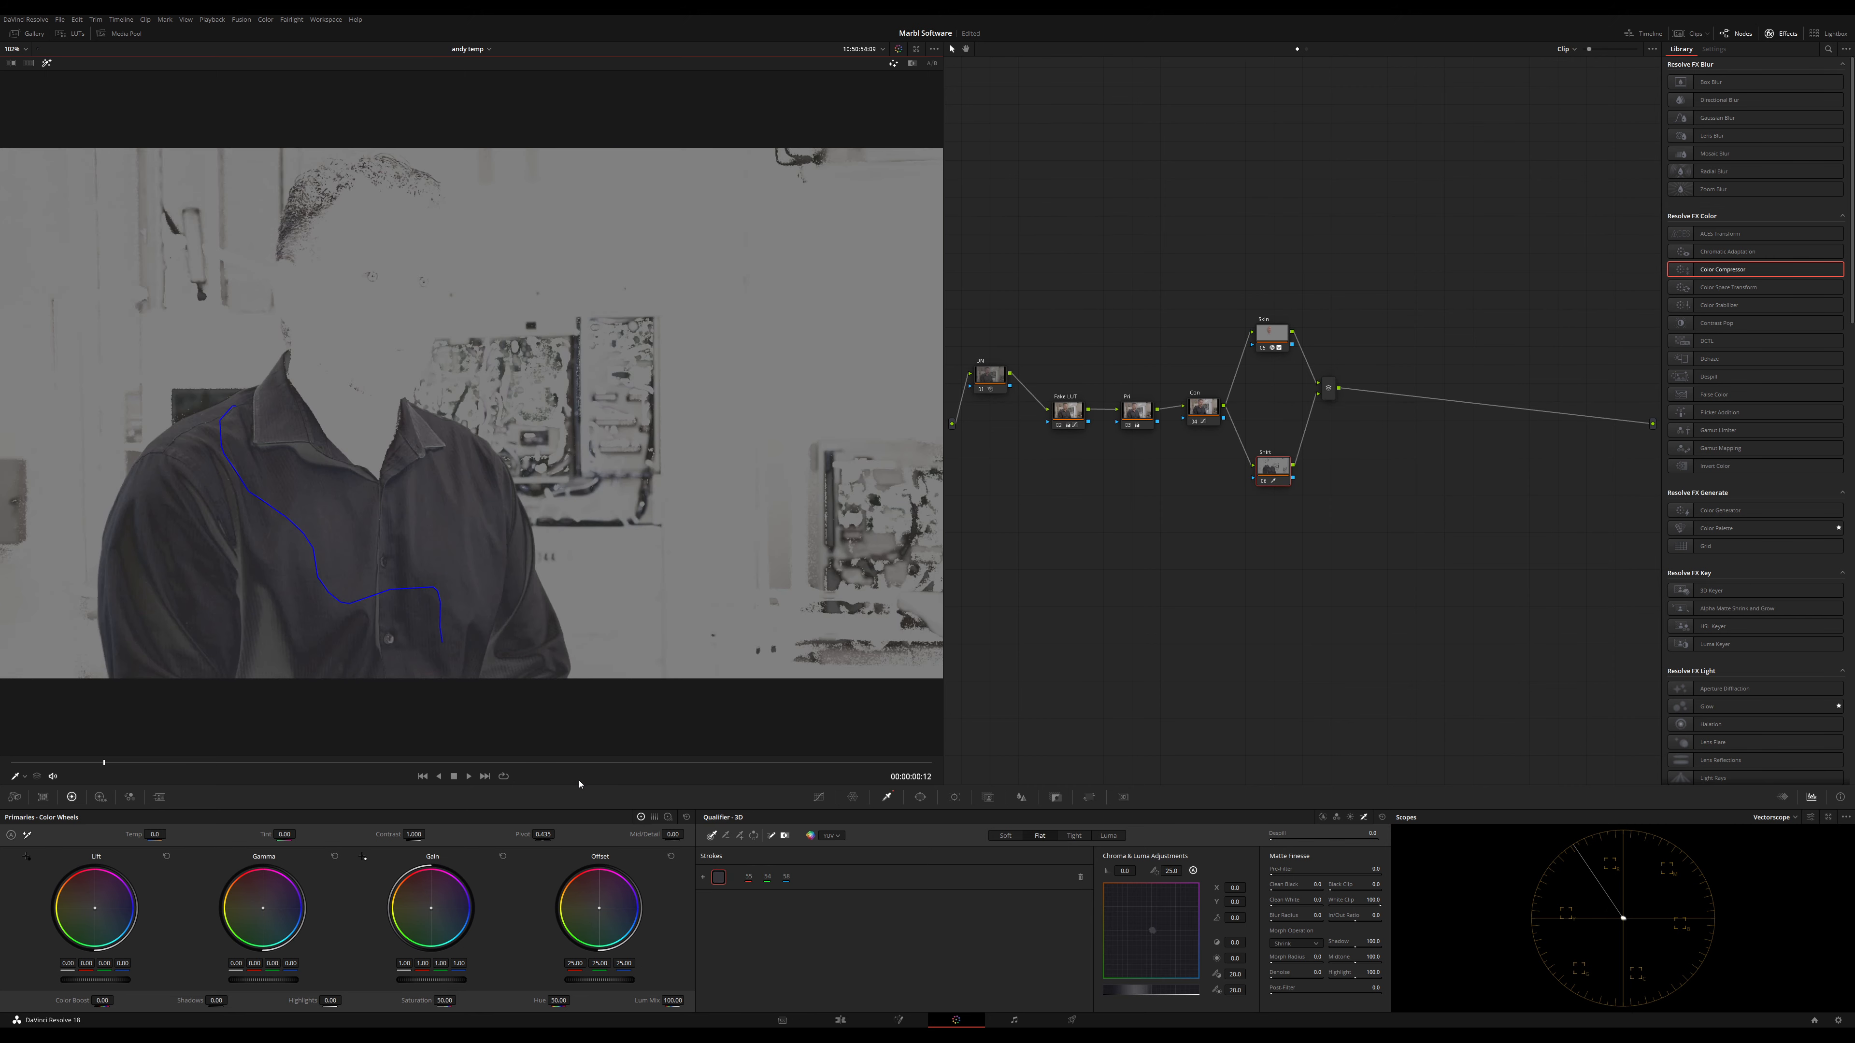
pyautogui.moveTo(454, 485)
pyautogui.mouseDown()
pyautogui.moveTo(334, 541)
pyautogui.moveTo(324, 606)
pyautogui.moveTo(361, 663)
pyautogui.moveTo(447, 658)
pyautogui.mouseUp()
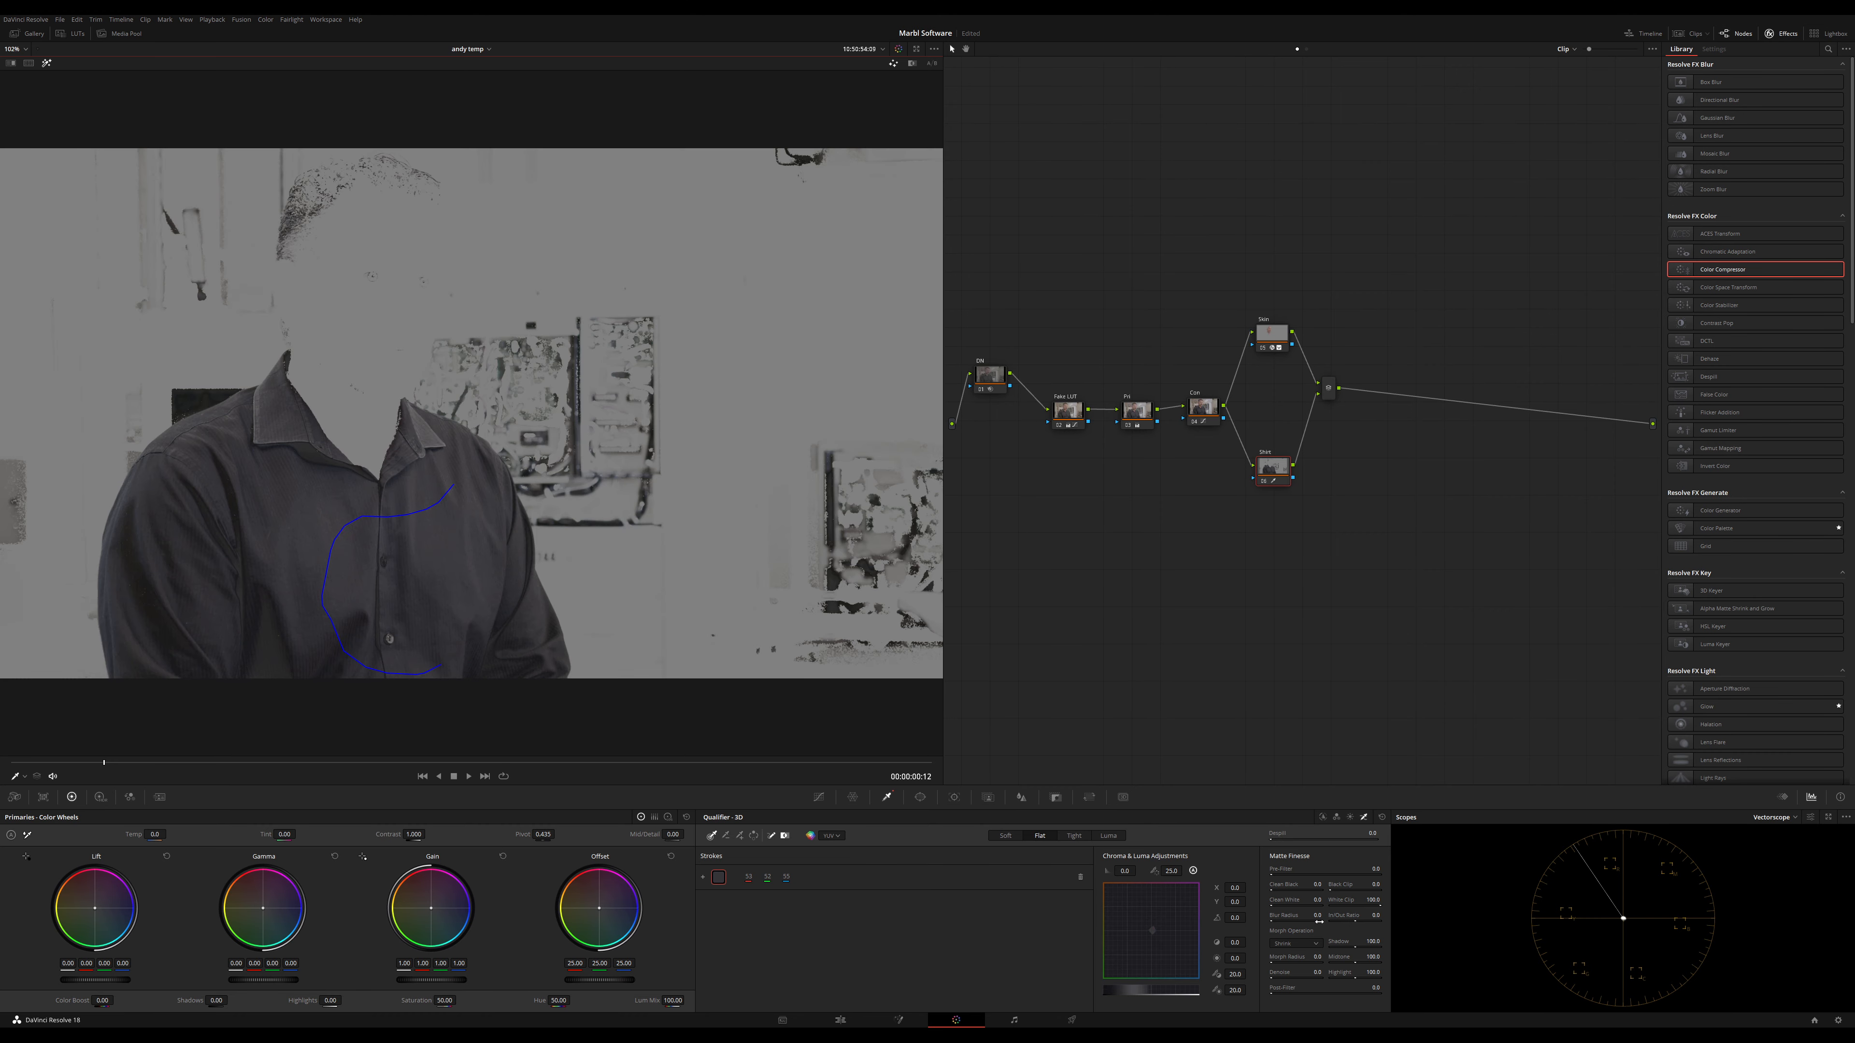
pyautogui.moveTo(1282, 888)
pyautogui.mouseDown()
pyautogui.moveTo(1297, 888)
pyautogui.moveTo(1284, 904)
pyautogui.mouseUp()
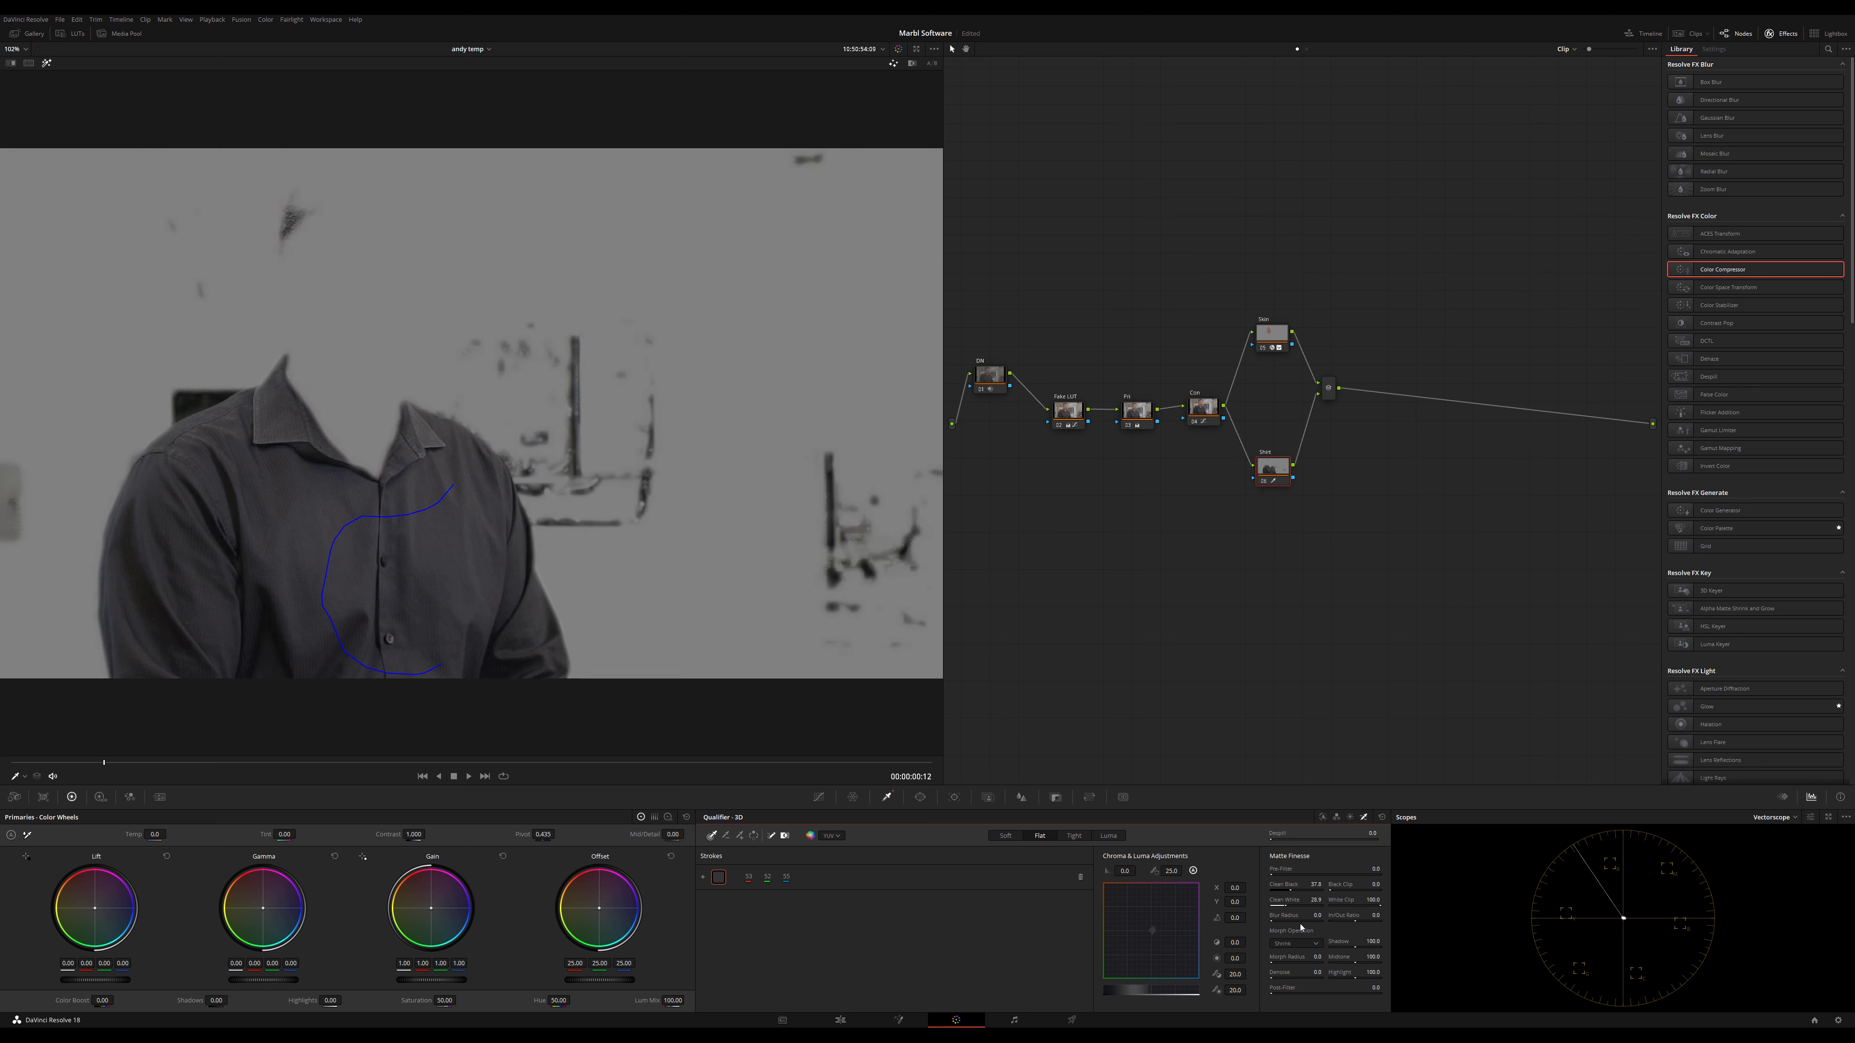
# Add a softened circular power window to the shirt node, enlarge and widen it over the man's torso, and turn off the highlight
pyautogui.click(920, 797)
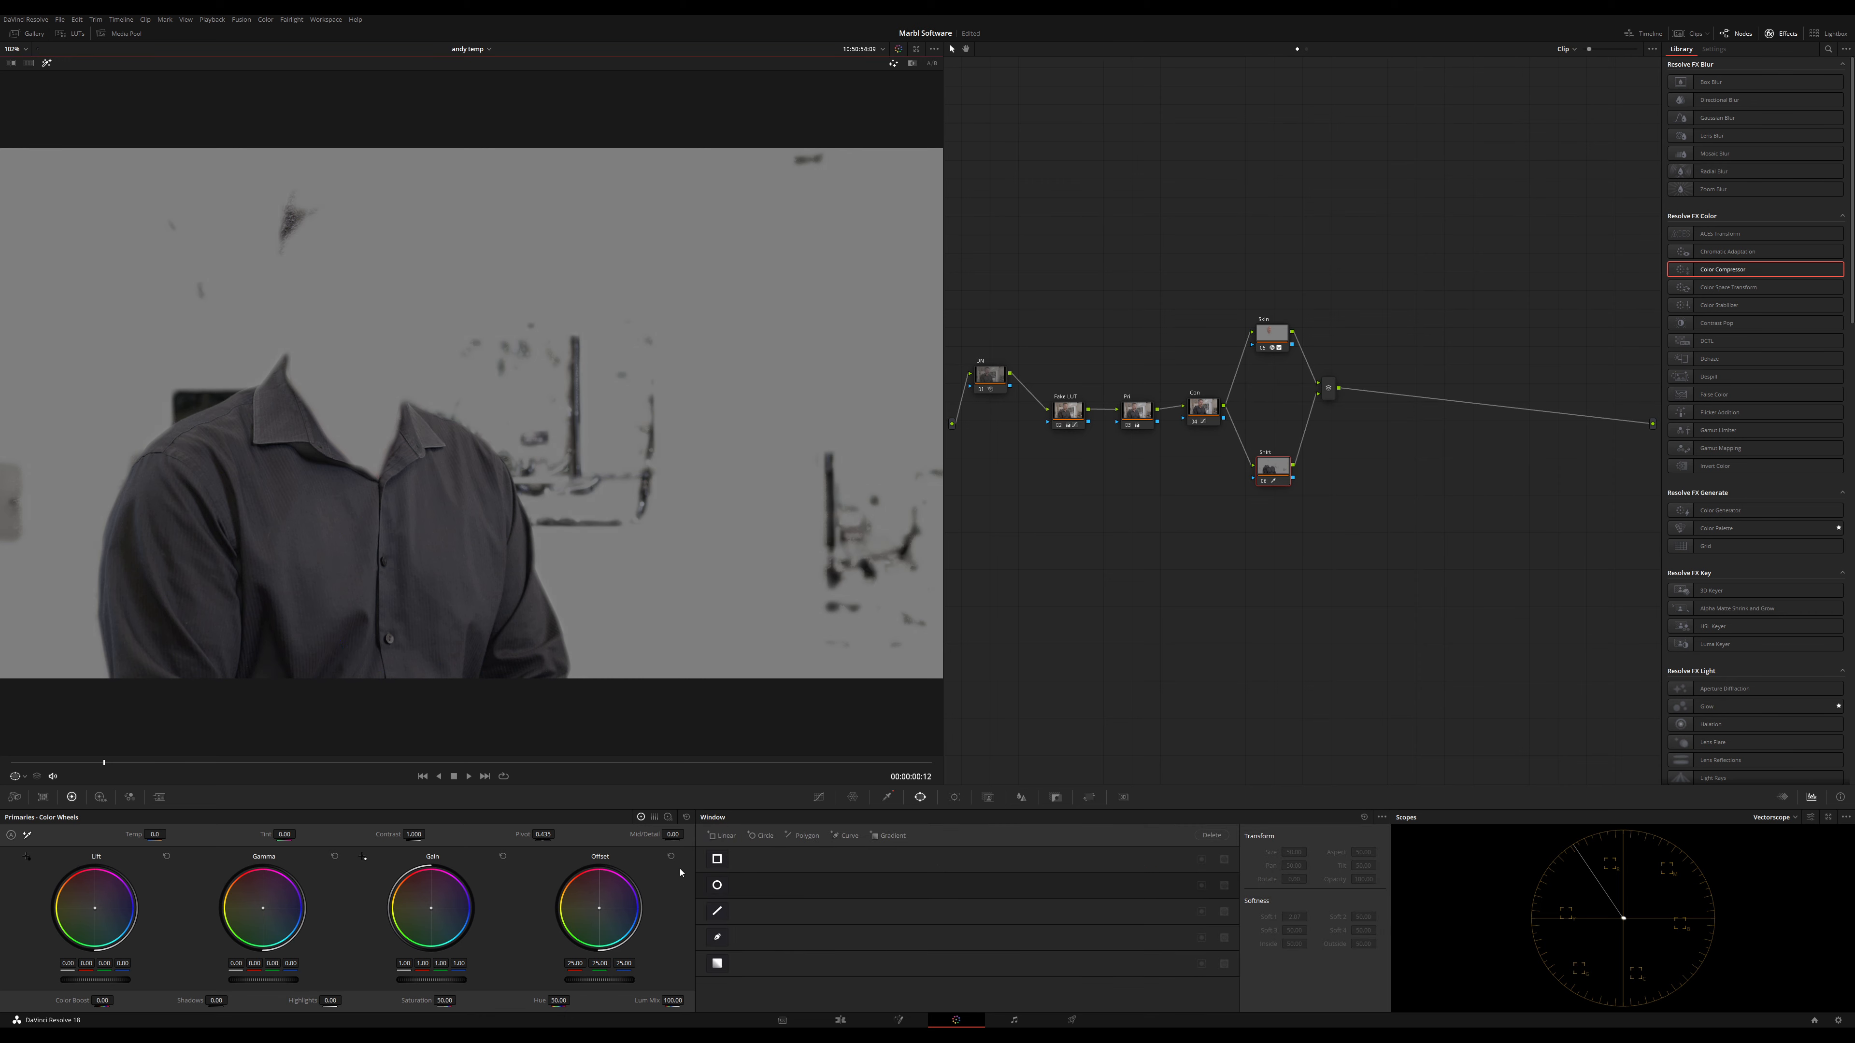
pyautogui.click(717, 886)
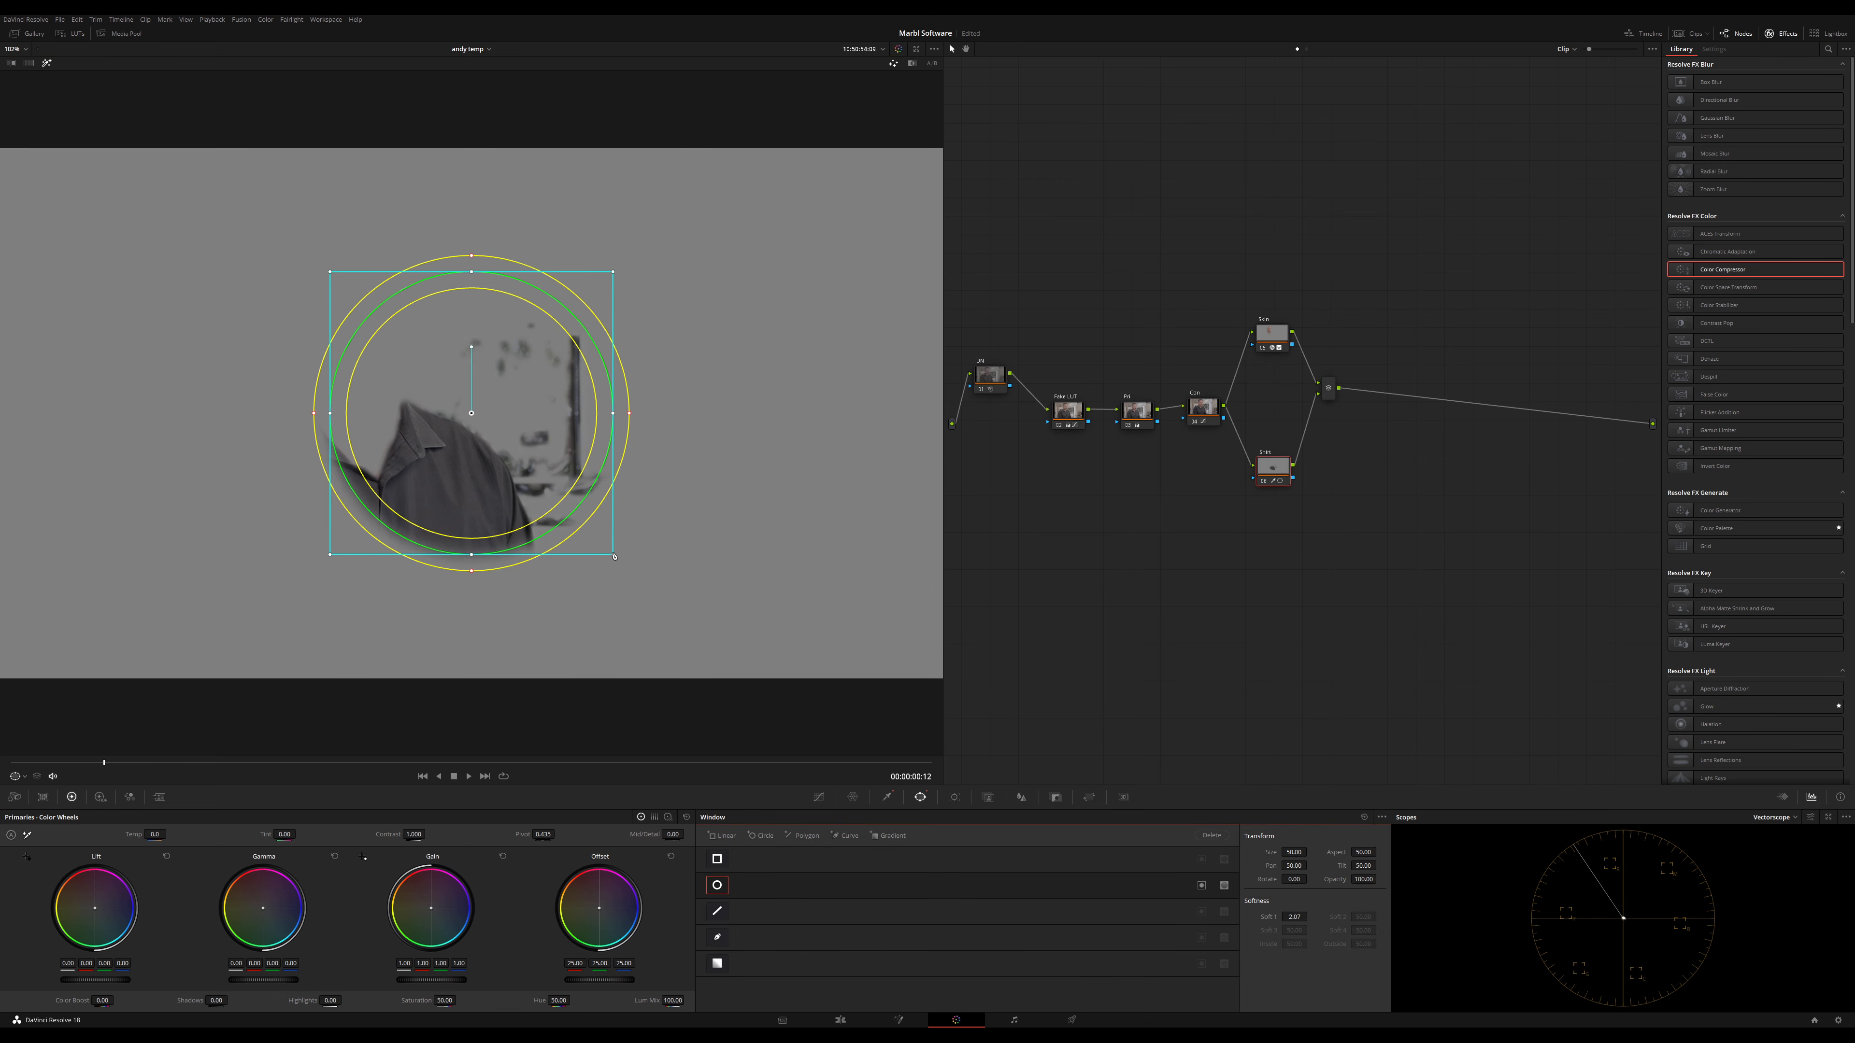
pyautogui.moveTo(614, 557); pyautogui.dragTo(711, 653)
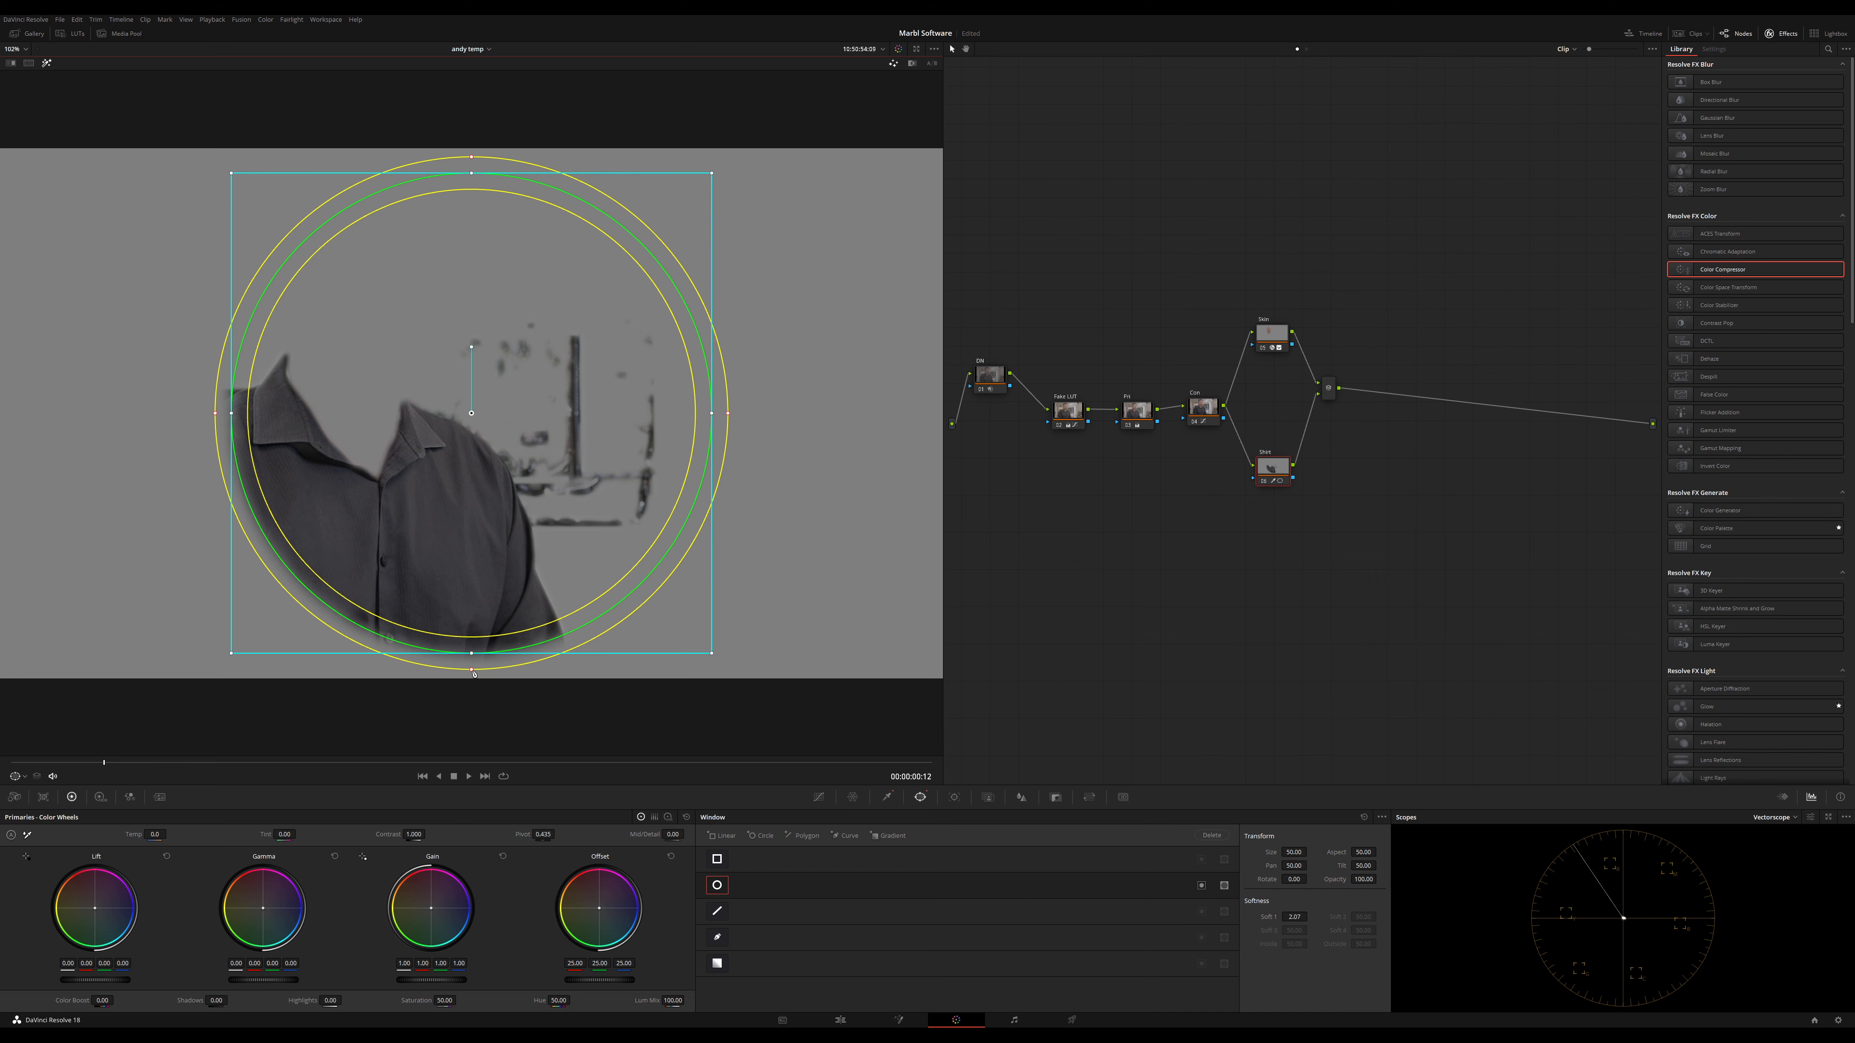
pyautogui.moveTo(473, 672); pyautogui.dragTo(474, 713)
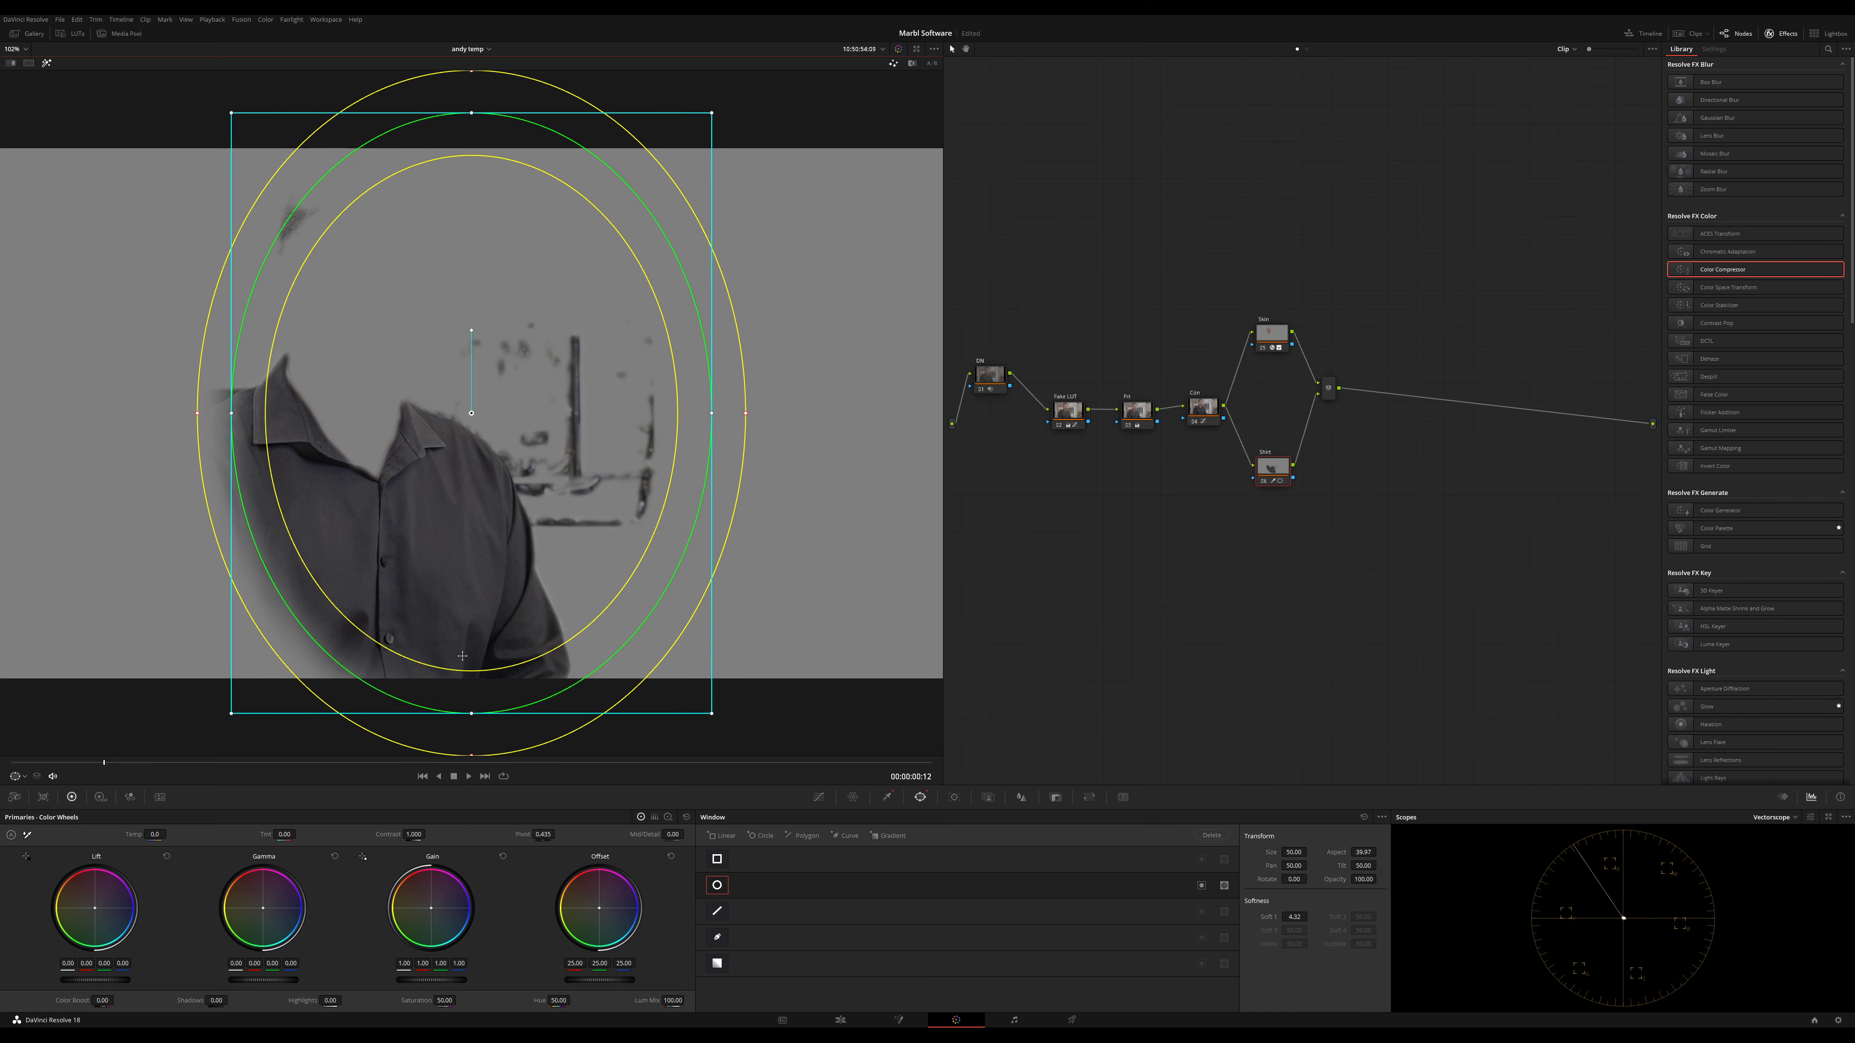
pyautogui.moveTo(520, 542); pyautogui.dragTo(336, 701)
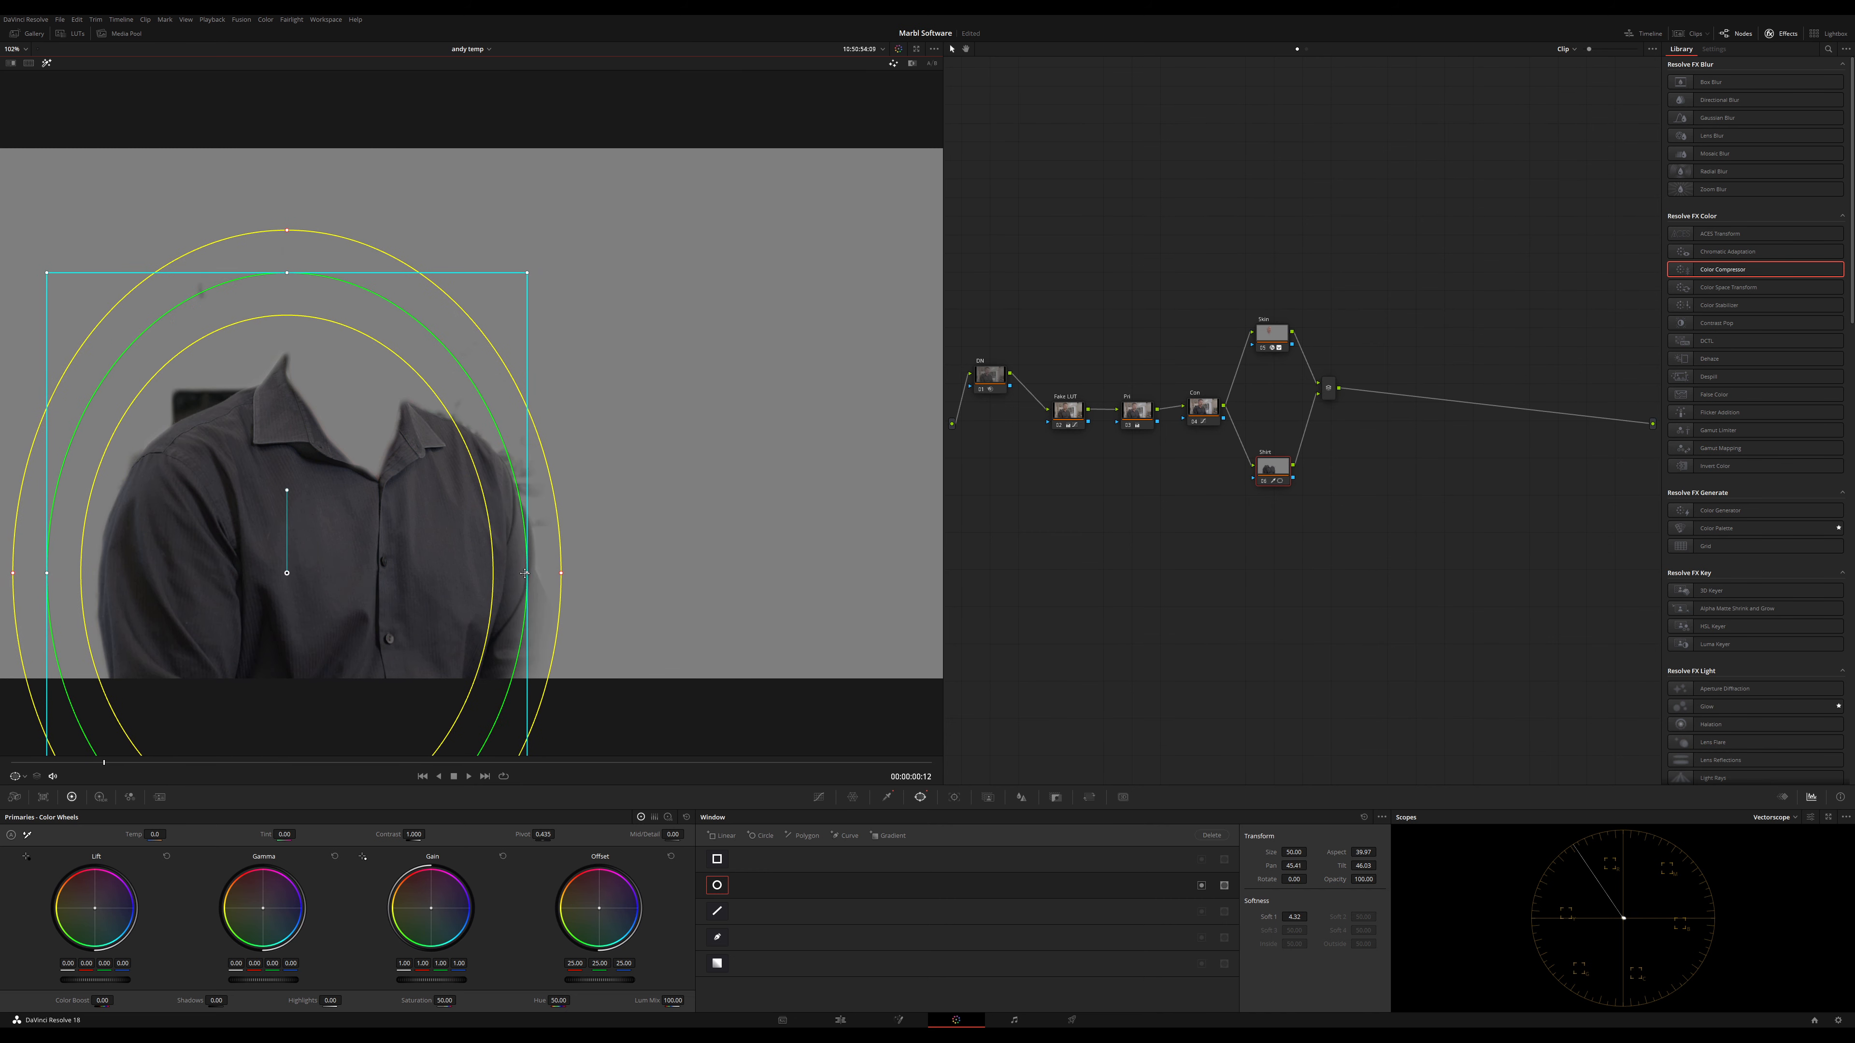
pyautogui.moveTo(524, 573); pyautogui.dragTo(472, 557)
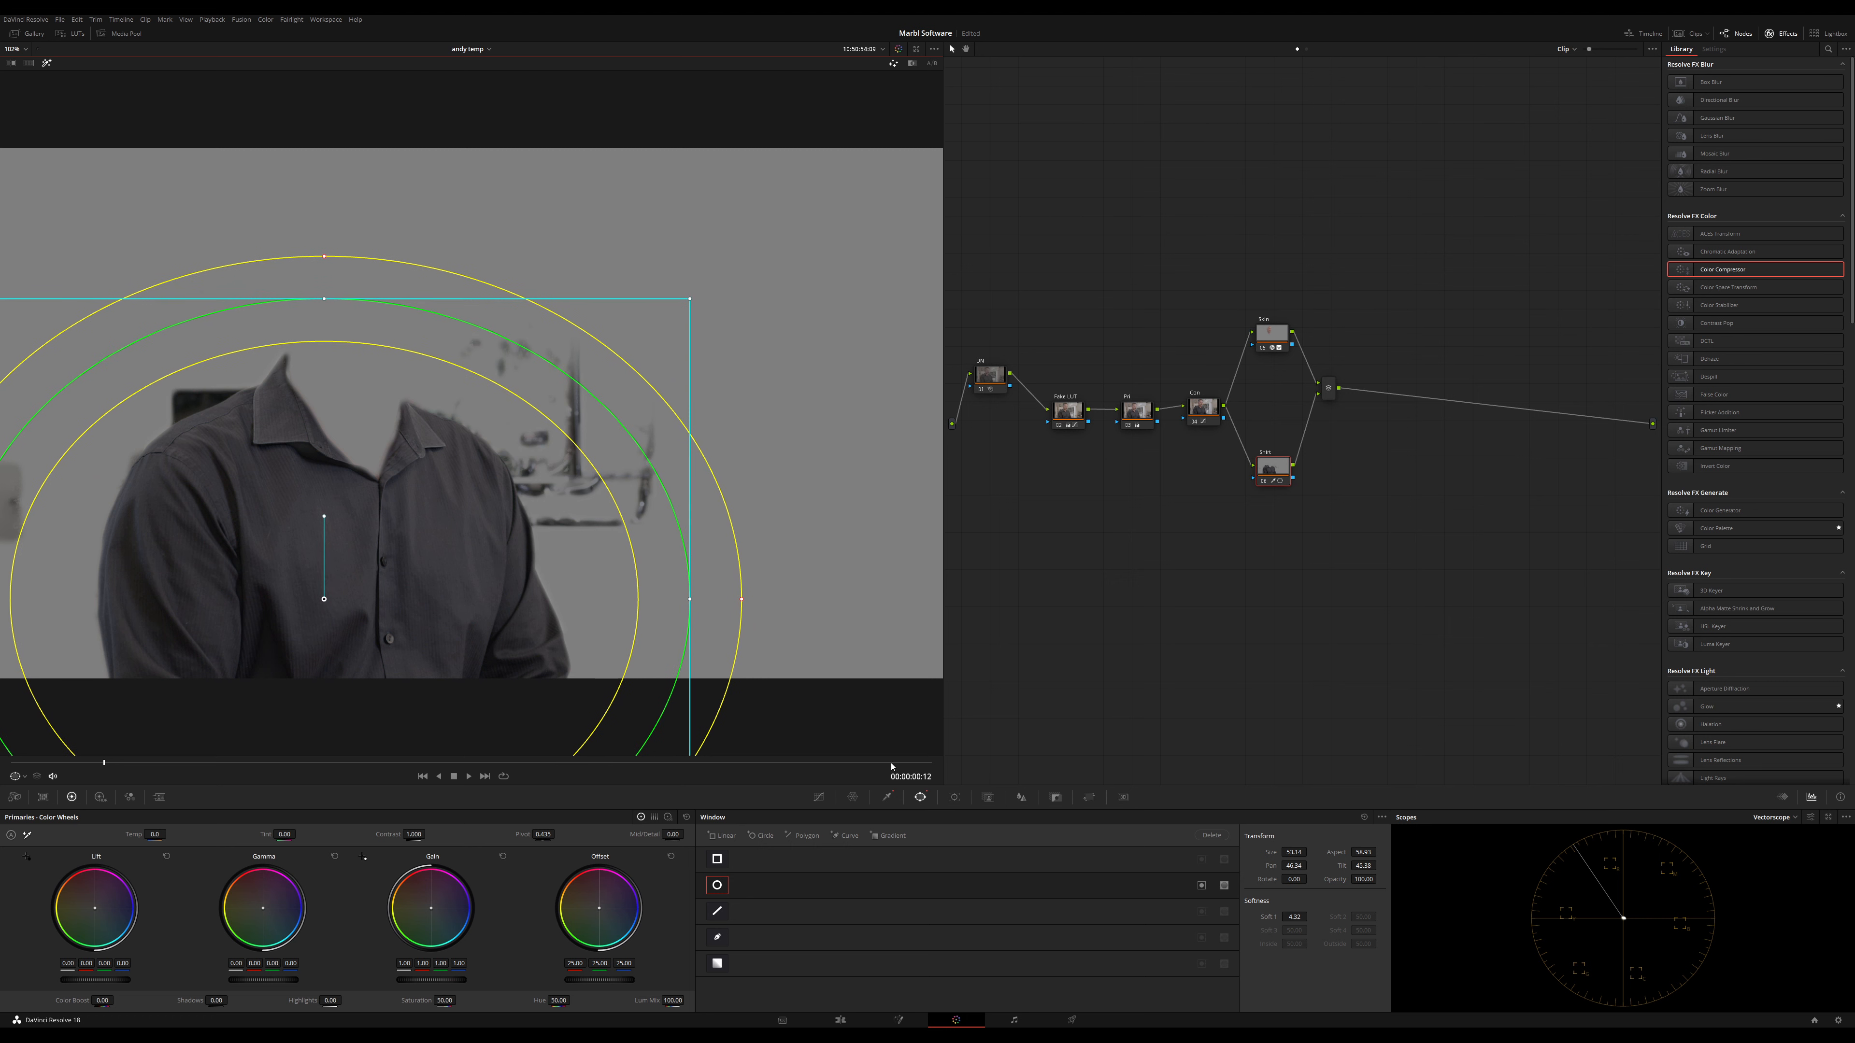
pyautogui.click(819, 796)
pyautogui.hotkey('shift', 'h')
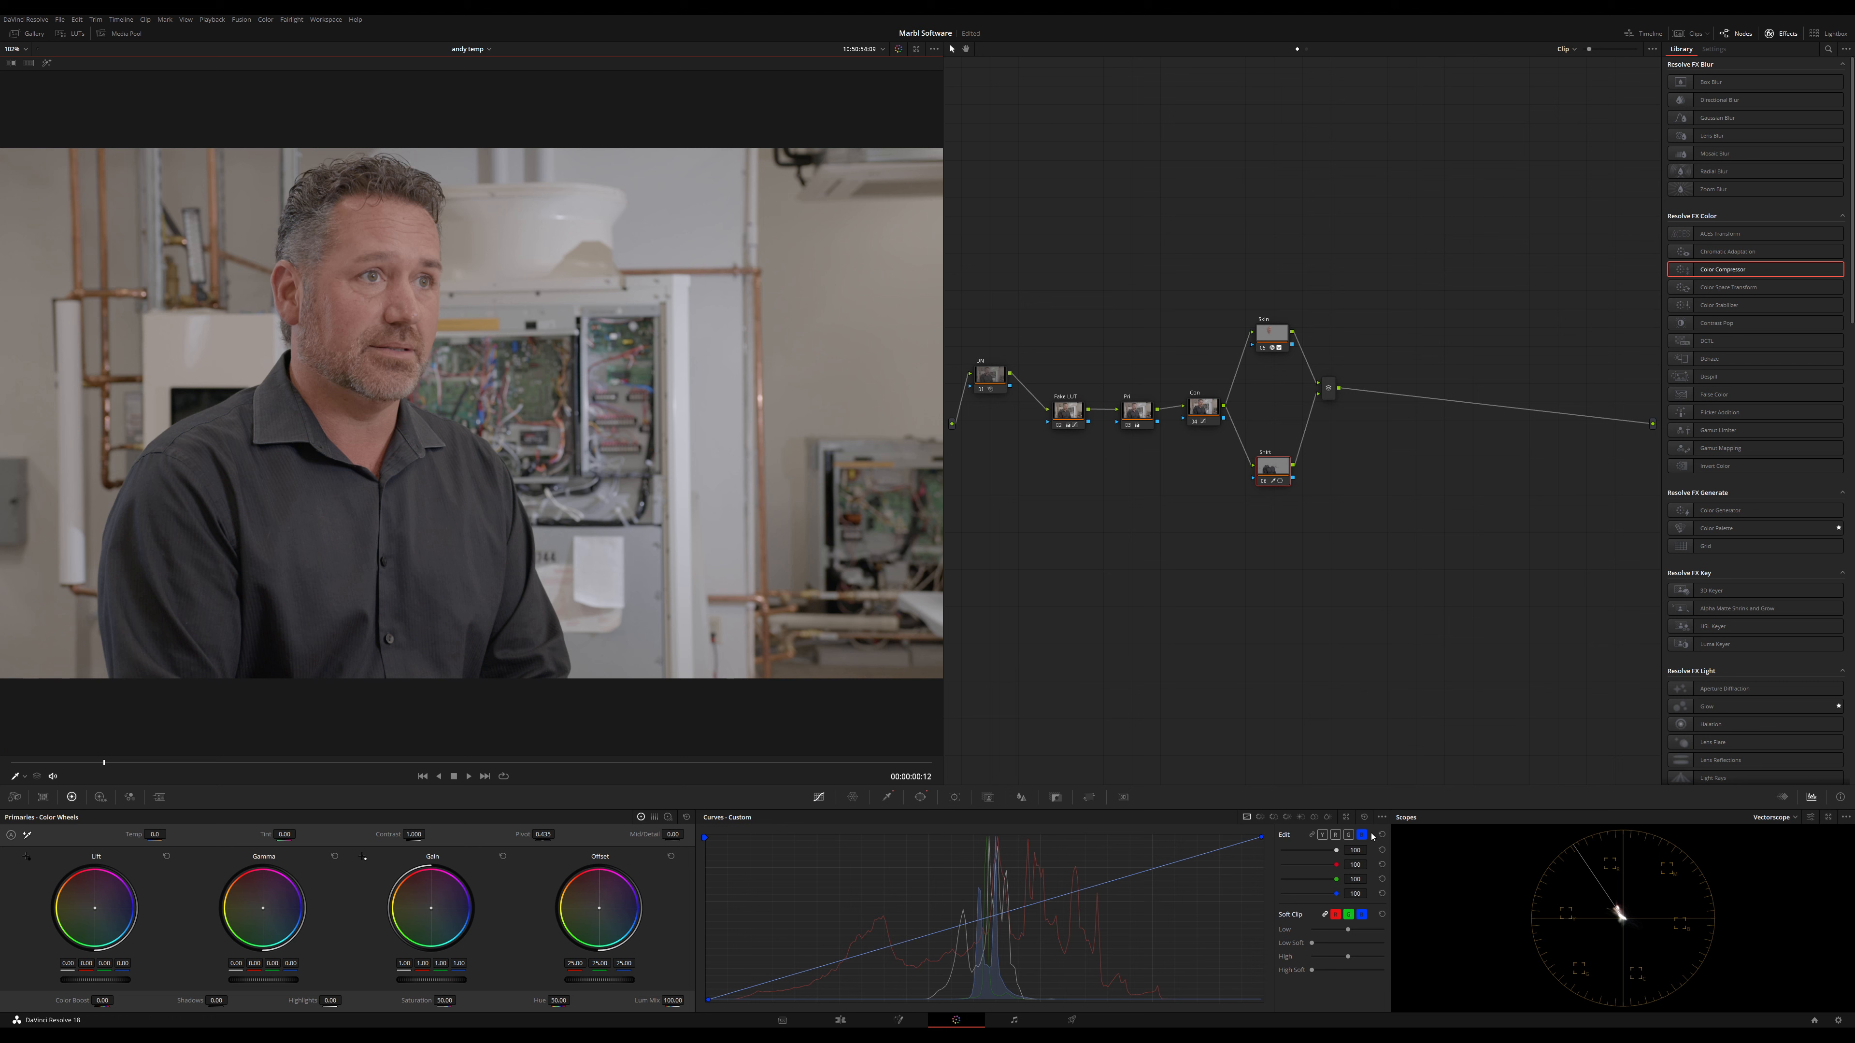
# Try lowering and raising the green channel of the shirt node's custom curve in the upper tones, removing each control point
pyautogui.click(1348, 835)
pyautogui.moveTo(1123, 884)
pyautogui.mouseDown()
pyautogui.moveTo(1097, 847)
pyautogui.moveTo(1125, 936)
pyautogui.moveTo(1113, 905)
pyautogui.mouseUp()
pyautogui.rightClick(1114, 905)
pyautogui.moveTo(1101, 887); pyautogui.dragTo(1103, 927)
pyautogui.rightClick(1102, 919)
pyautogui.click(1347, 836)
pyautogui.moveTo(1067, 882)
pyautogui.mouseDown()
pyautogui.moveTo(1066, 919)
pyautogui.moveTo(1100, 919)
pyautogui.moveTo(1092, 875)
pyautogui.mouseUp()
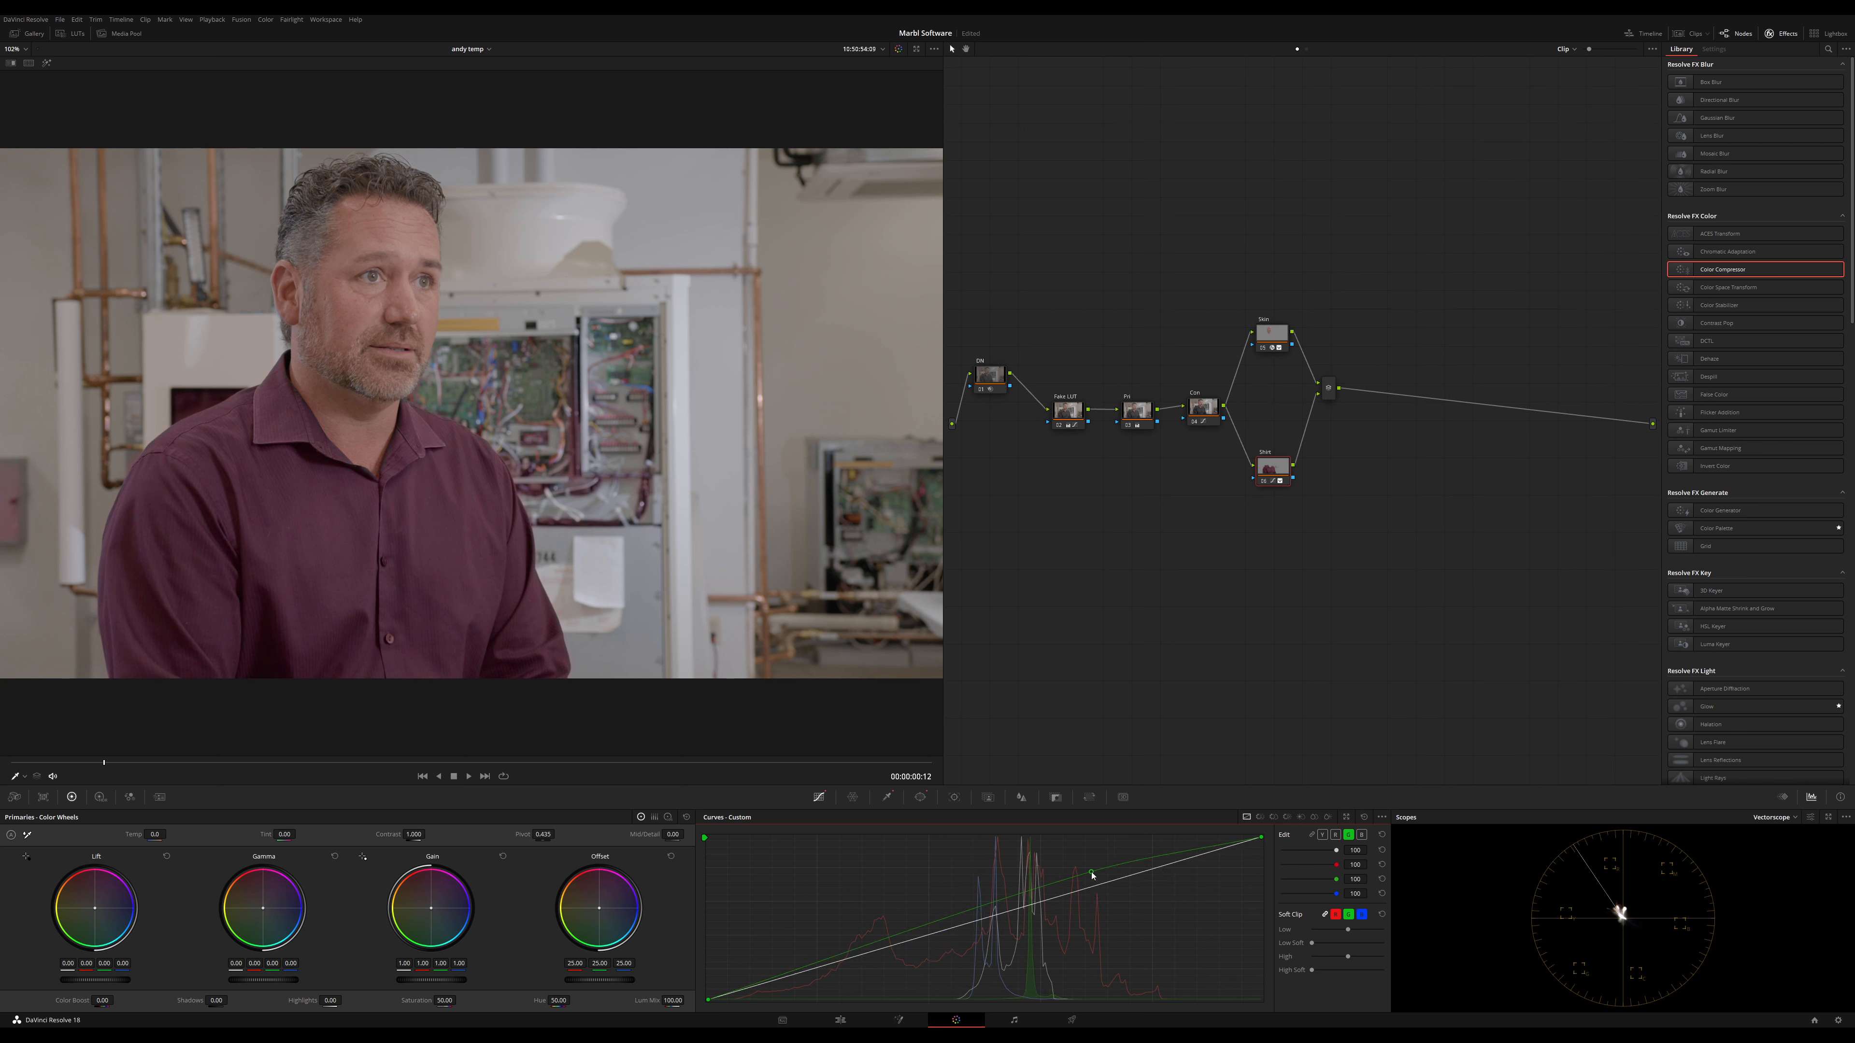
pyautogui.rightClick(1091, 875)
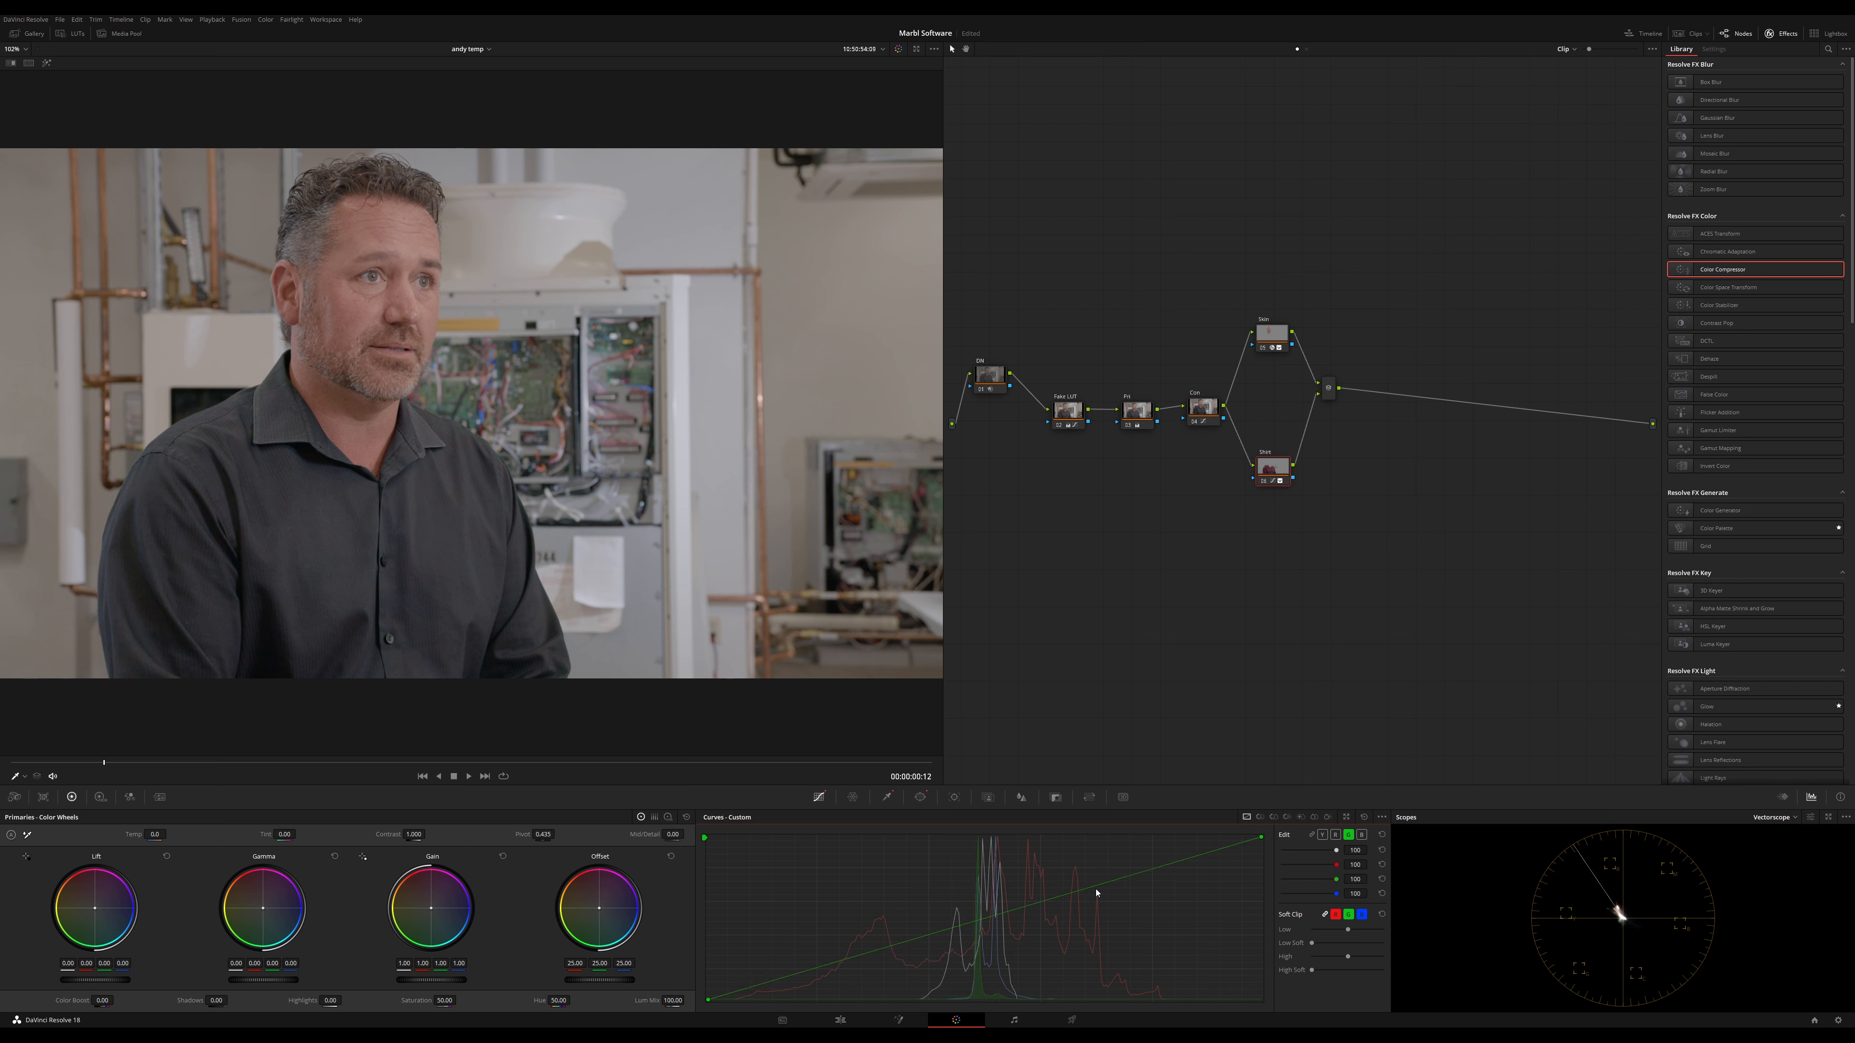
# Tint the shirt navy by lowering the blue channel curve slightly in the upper tones and raising the green channel curve slightly
pyautogui.click(1361, 835)
pyautogui.moveTo(1114, 884); pyautogui.dragTo(1117, 893)
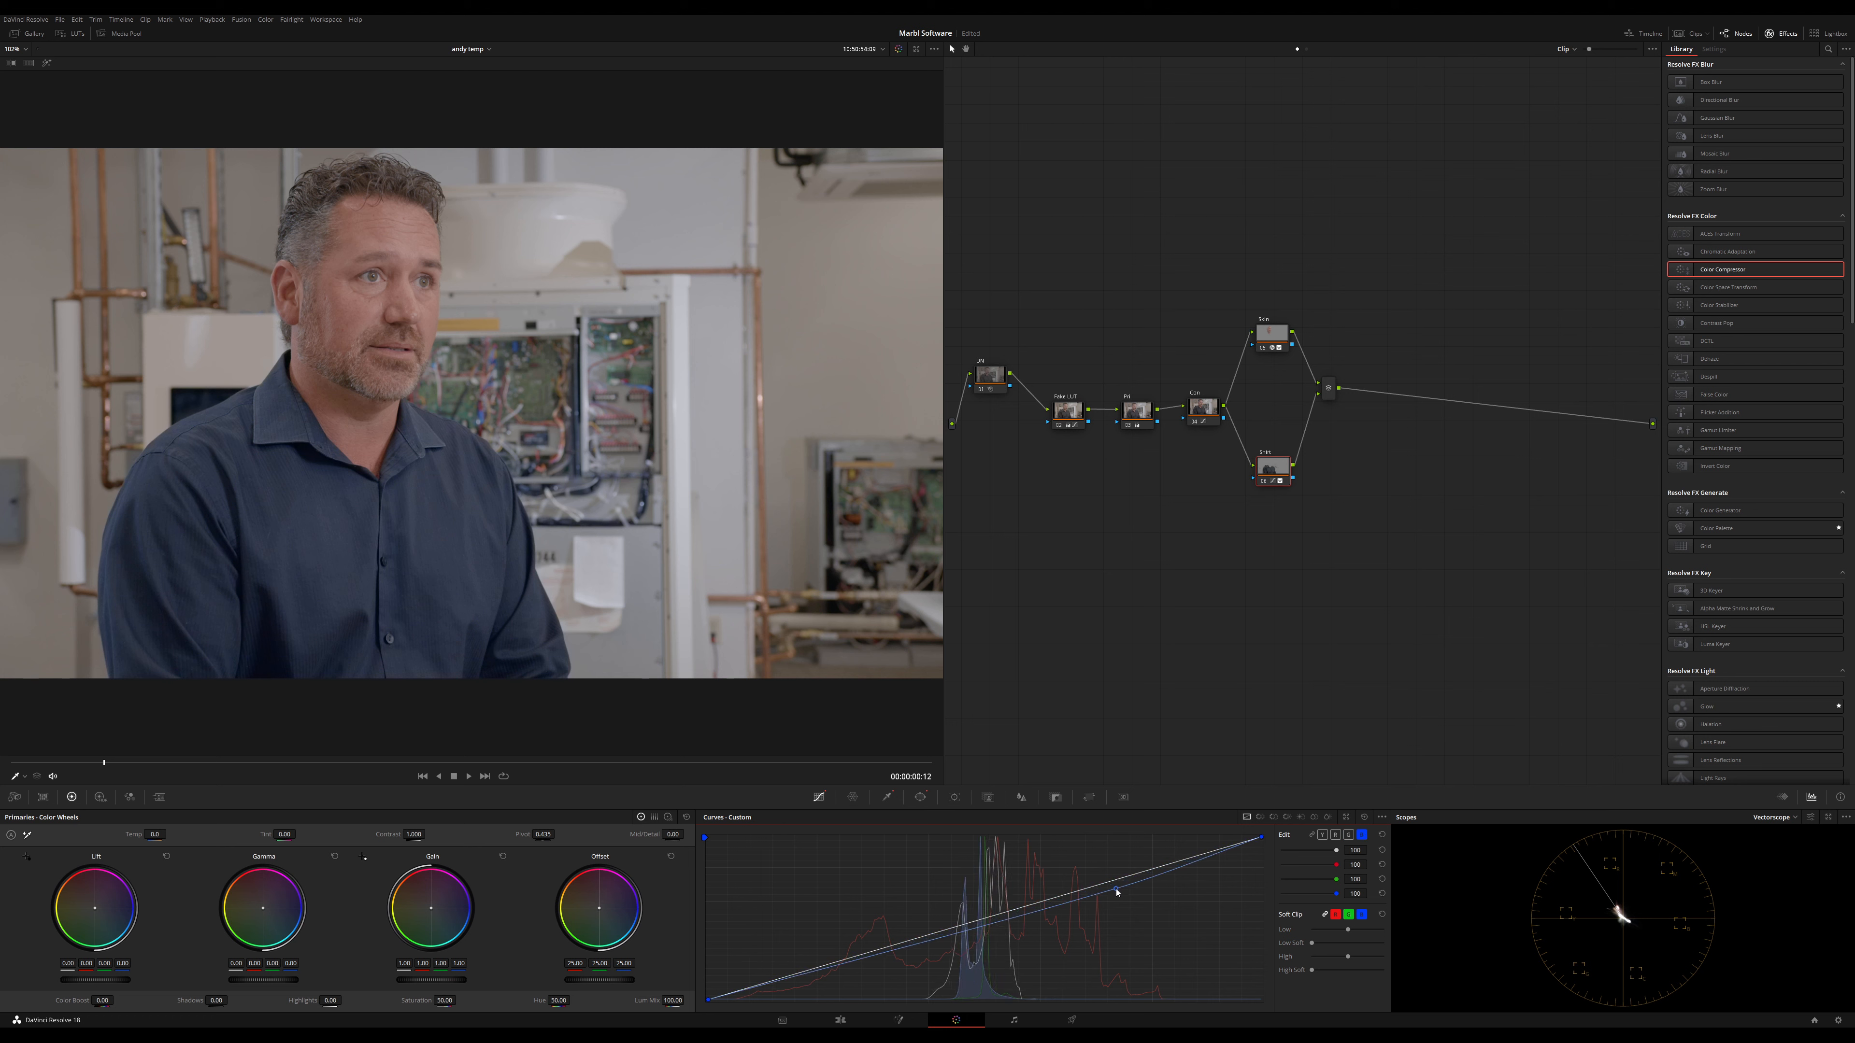
pyautogui.click(1348, 835)
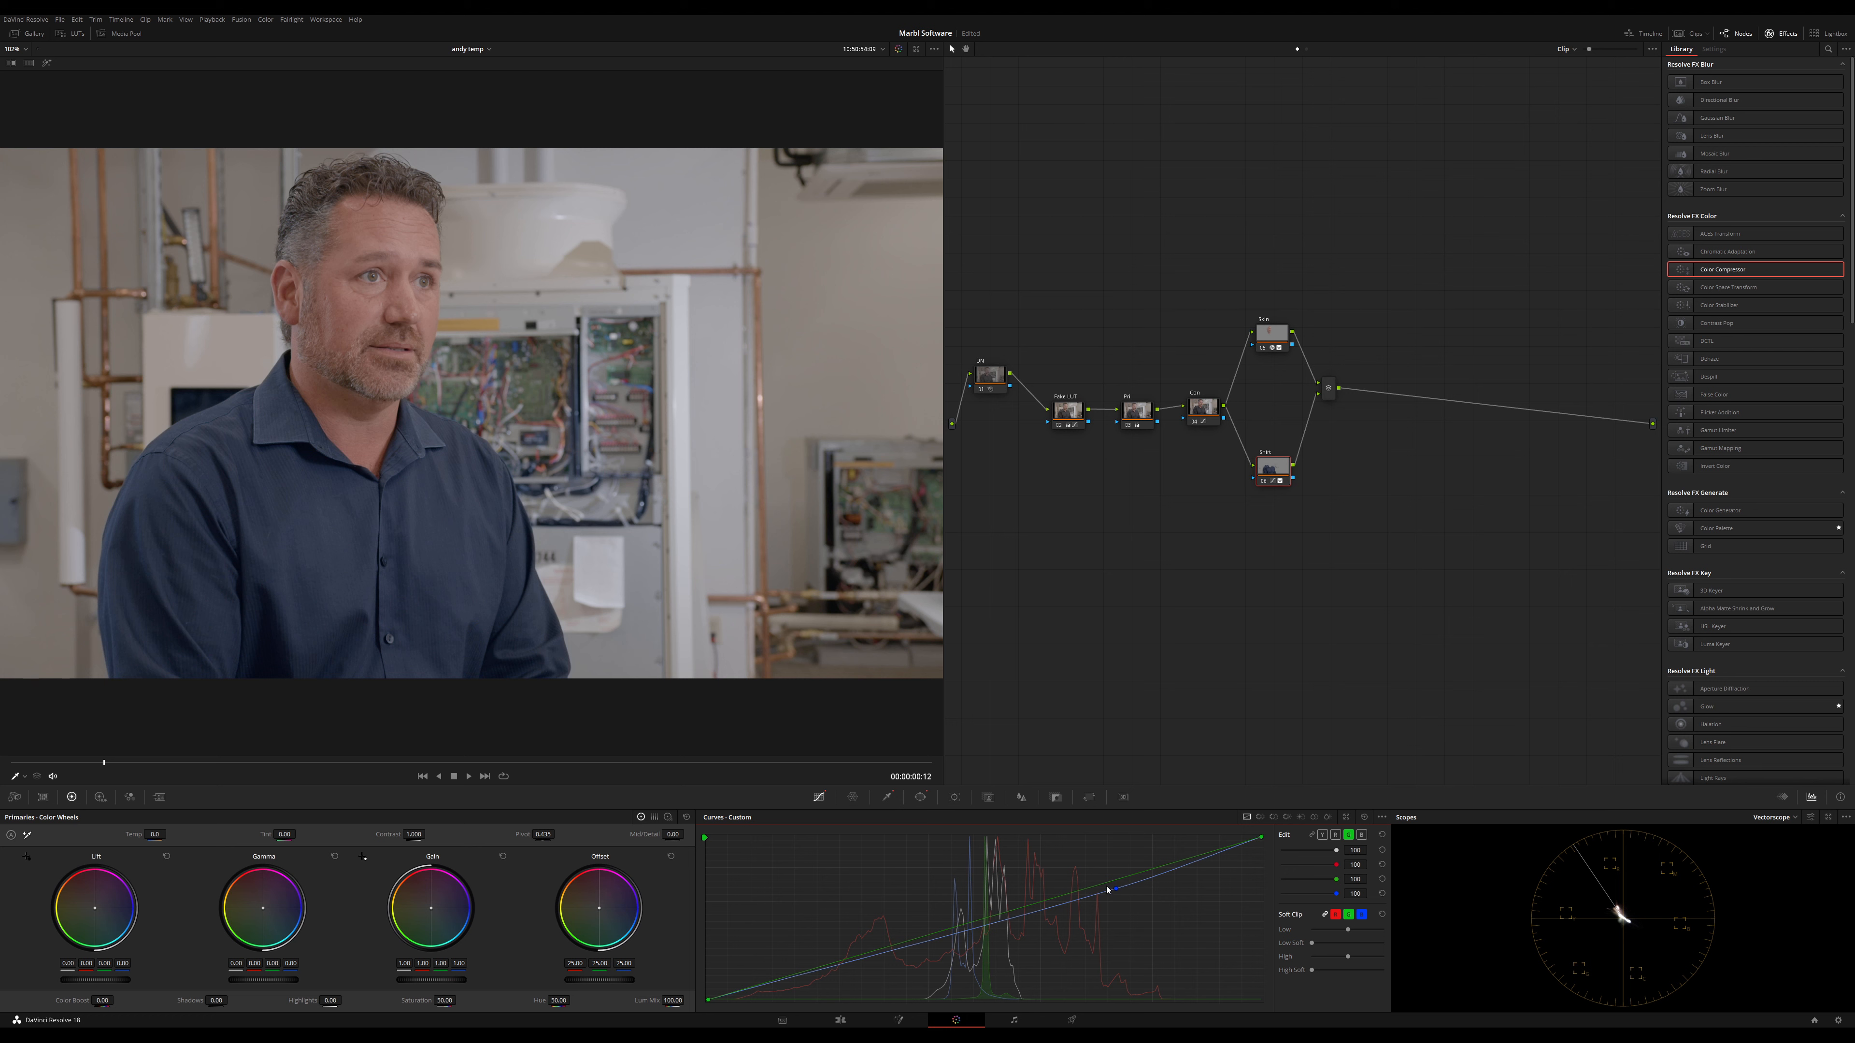
pyautogui.moveTo(1075, 892); pyautogui.dragTo(1079, 891)
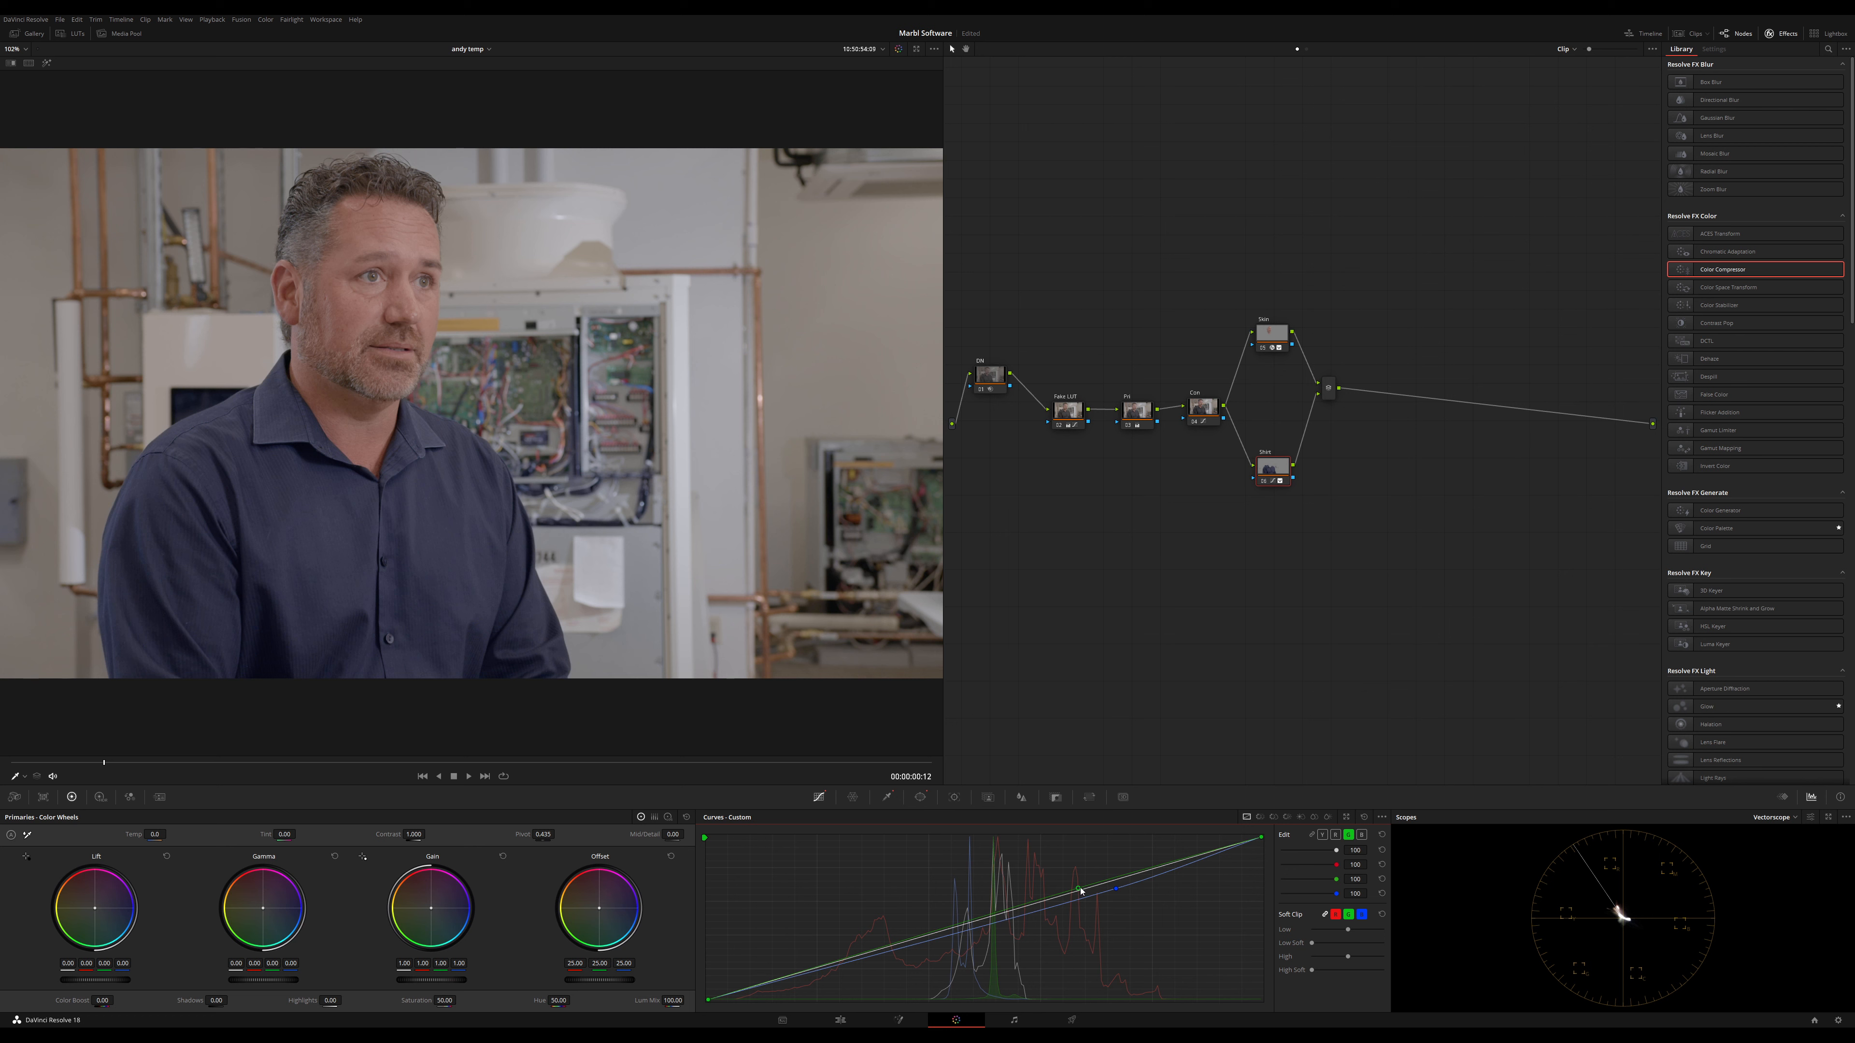
pyautogui.moveTo(1078, 889); pyautogui.dragTo(1086, 887)
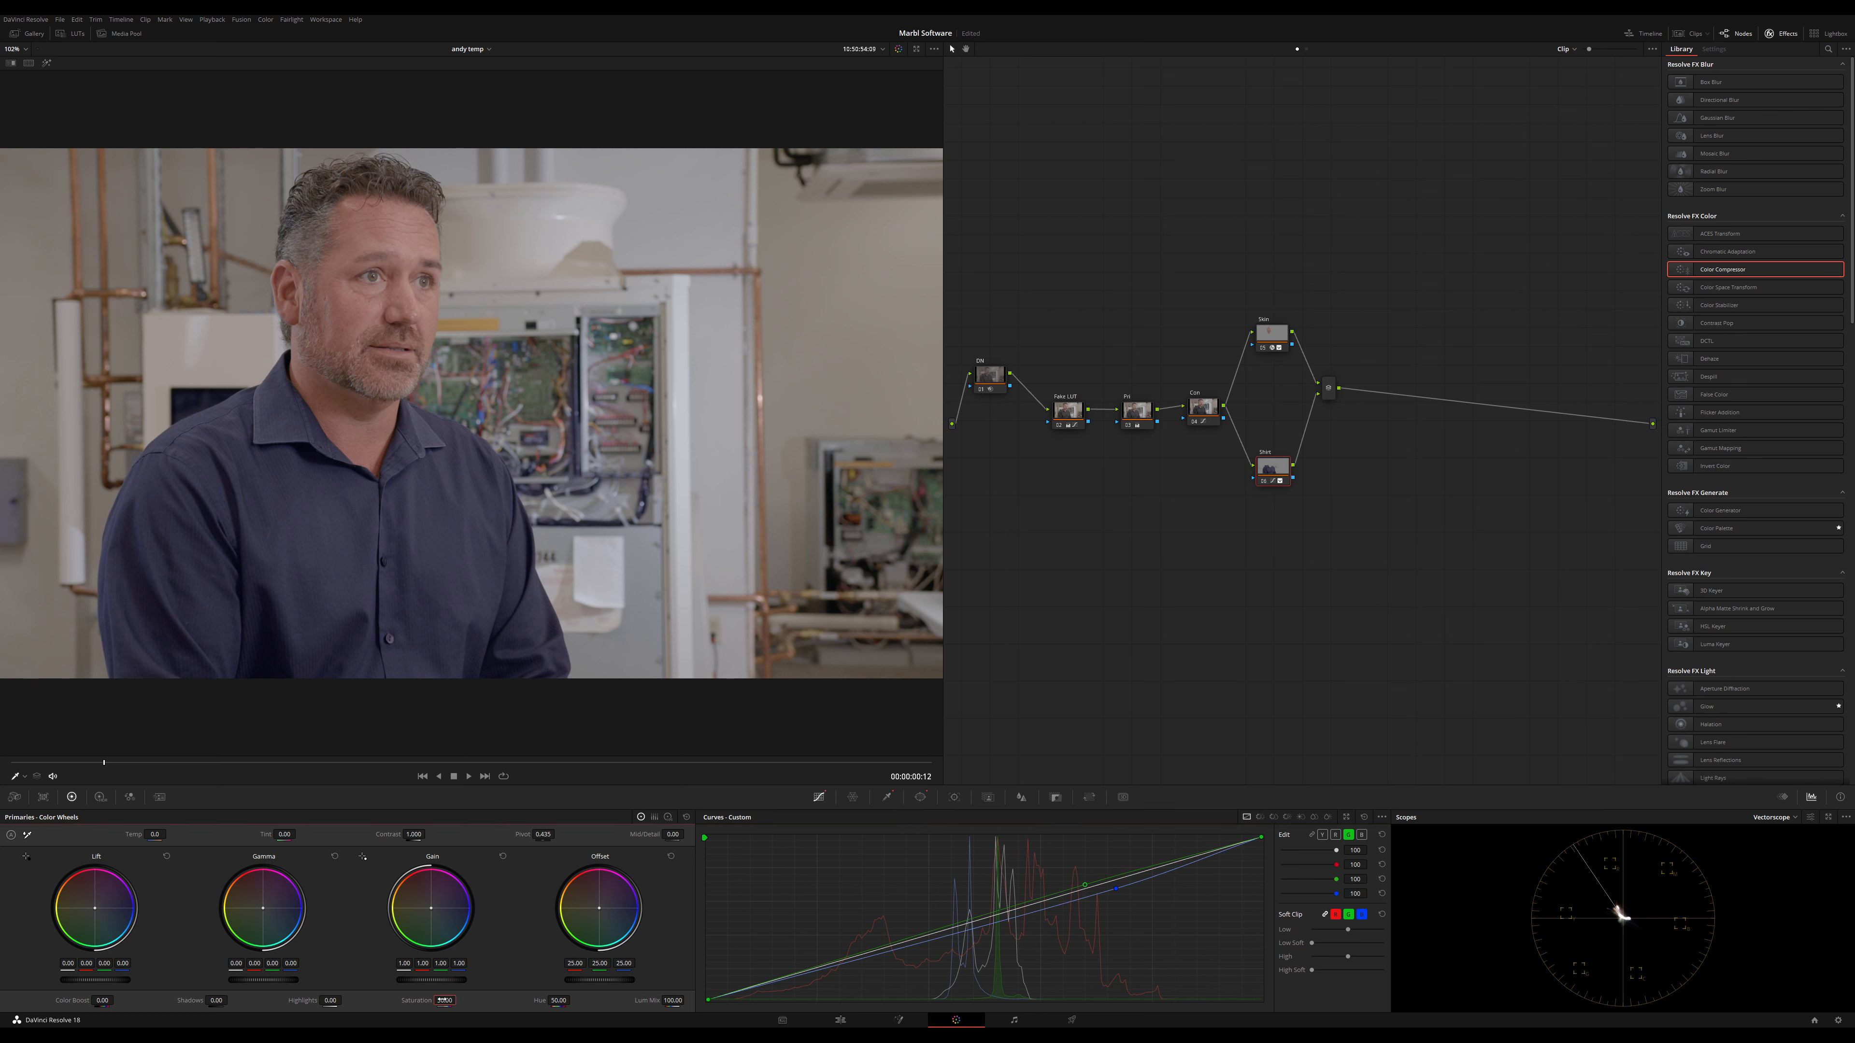
# Isolate the red channel of the shirt node's custom curve and adjust it slightly in the deep shadows
pyautogui.moveTo(443, 1000); pyautogui.dragTo(443, 1000)
pyautogui.click(1335, 834)
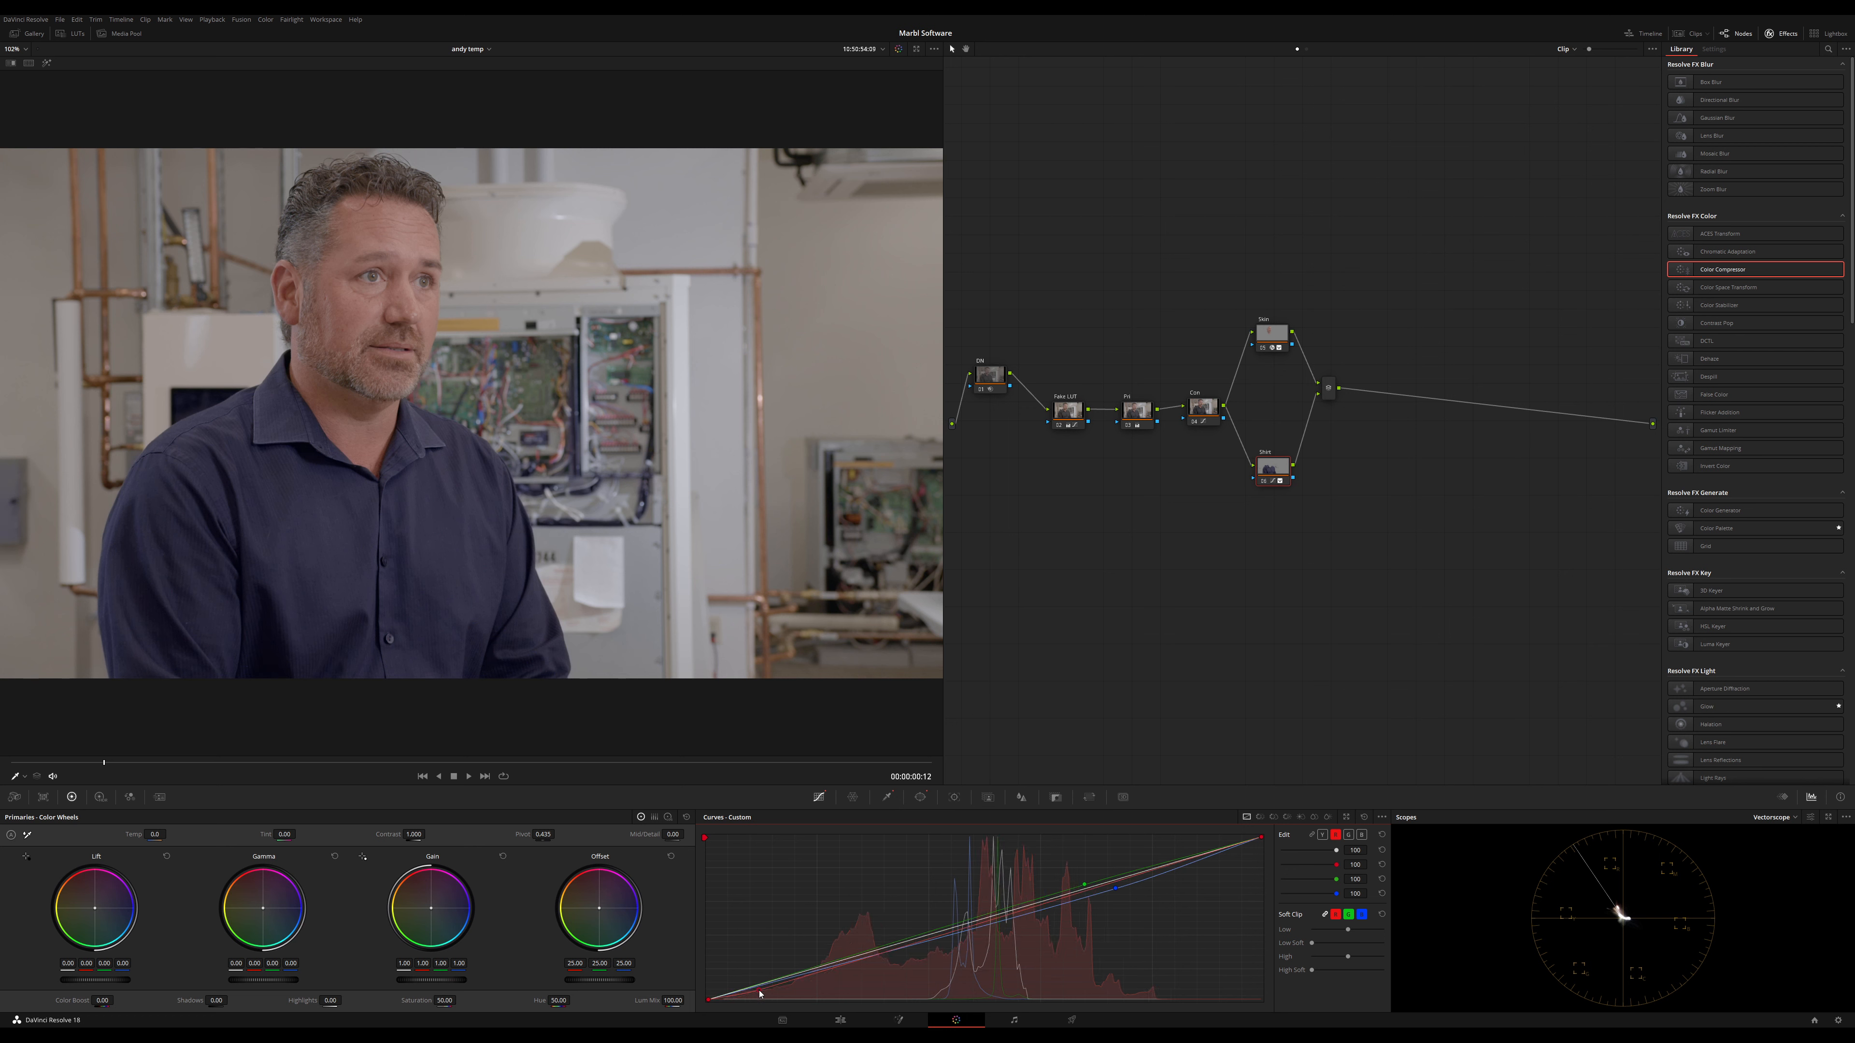
pyautogui.moveTo(759, 994); pyautogui.dragTo(764, 992)
# Add a parallel node below the skin node and key the man's hair with 3D qualifier strokes, checking the matte in black and white
pyautogui.moveTo(1271, 339); pyautogui.dragTo(1272, 333)
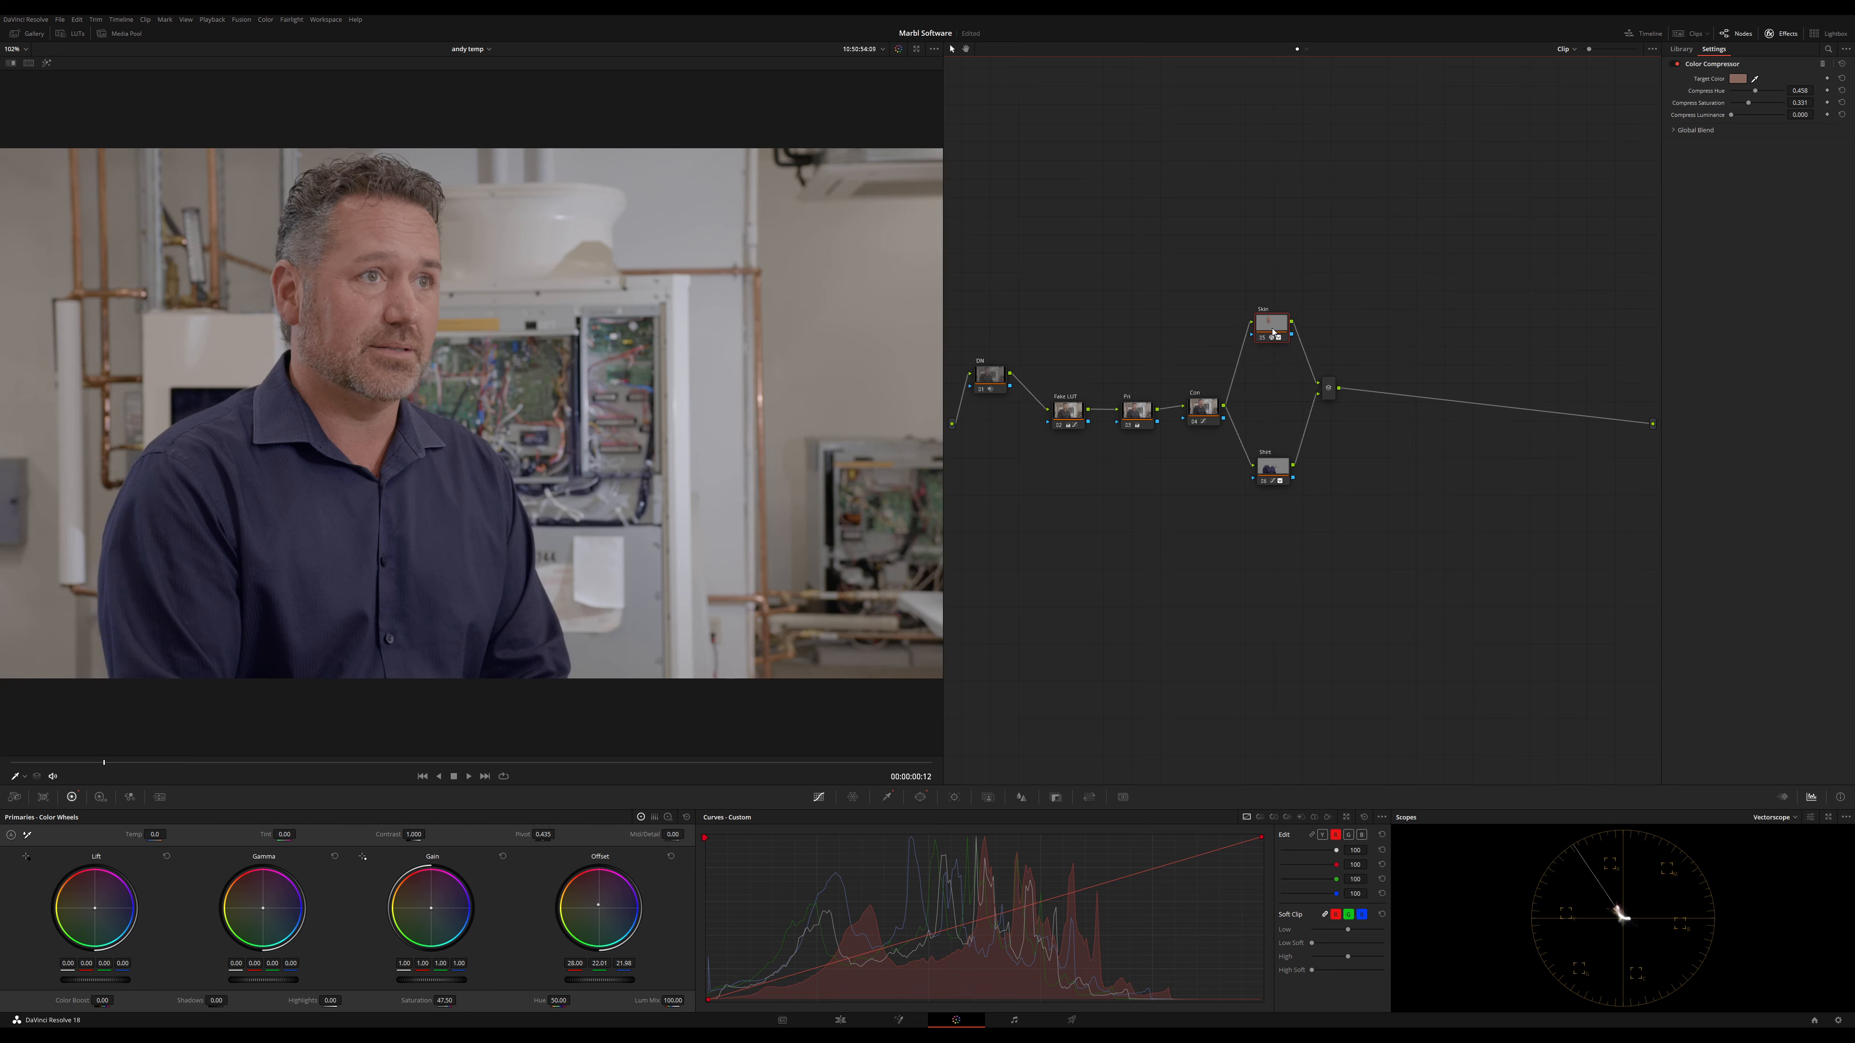
pyautogui.hotkey('alt', 'p')
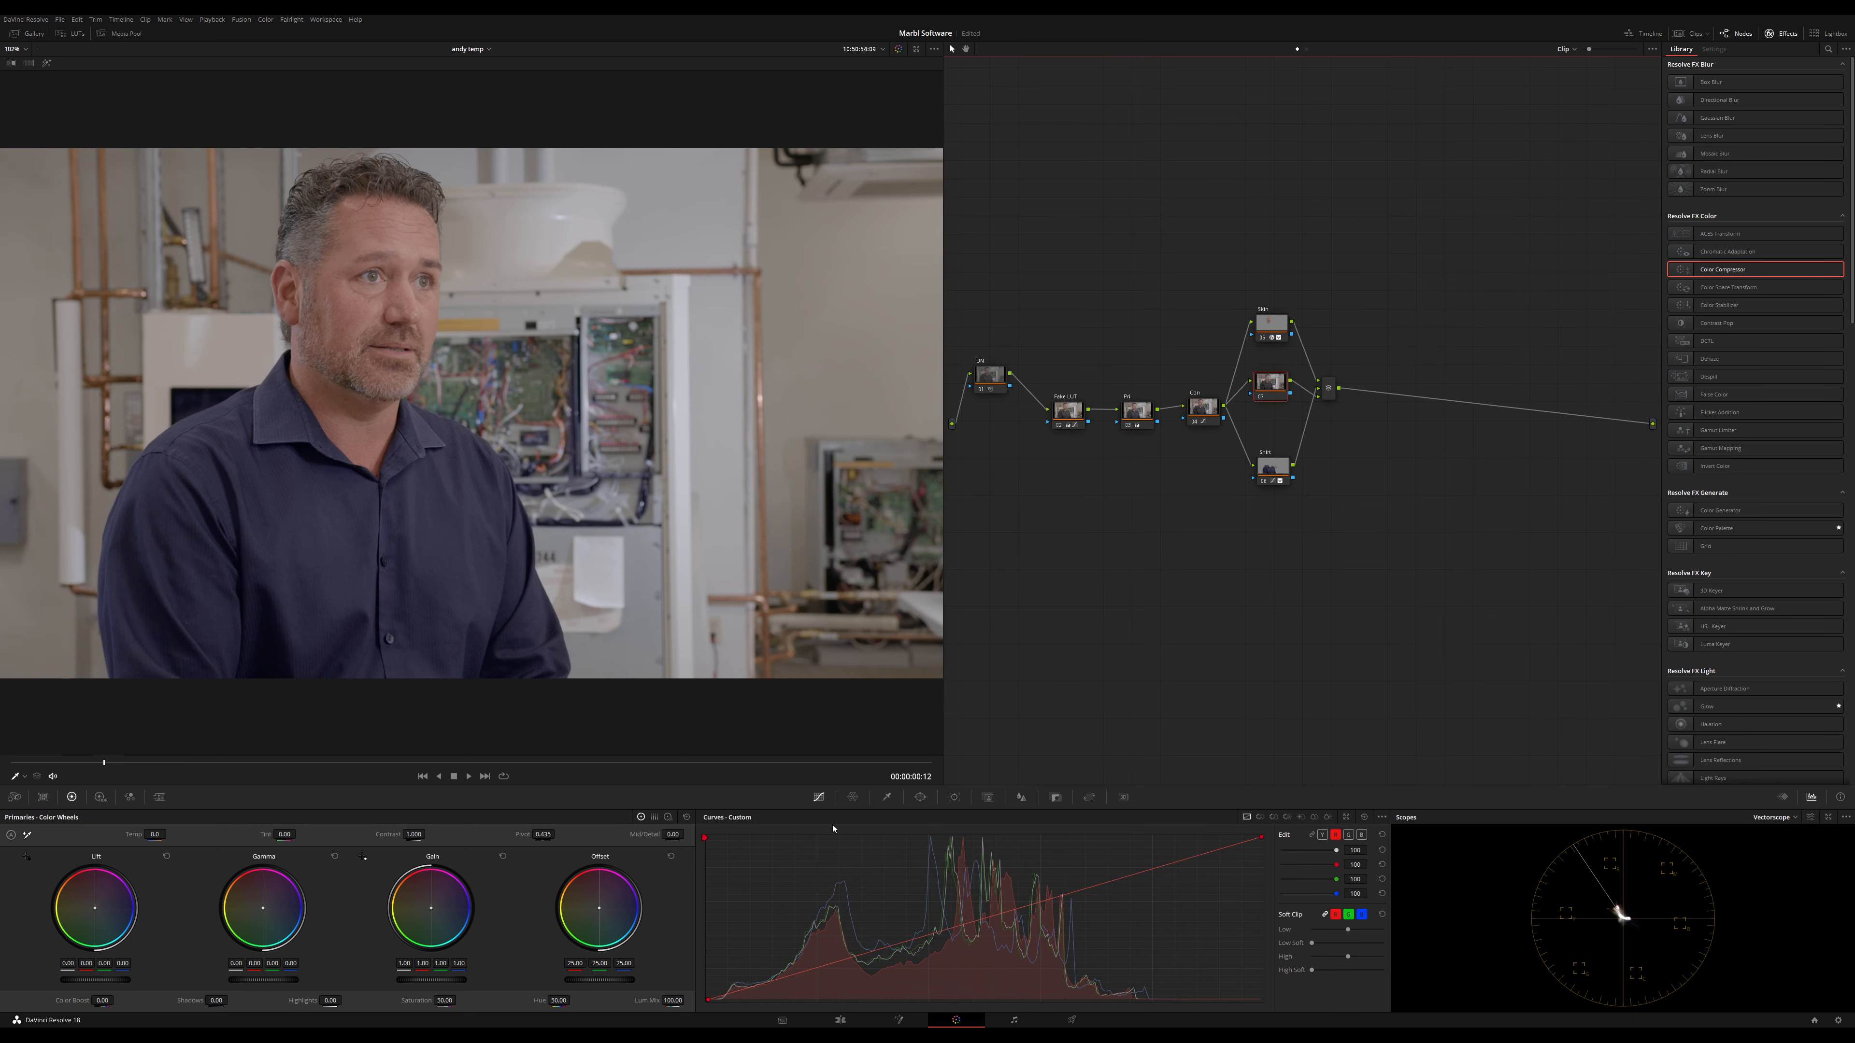
pyautogui.click(887, 800)
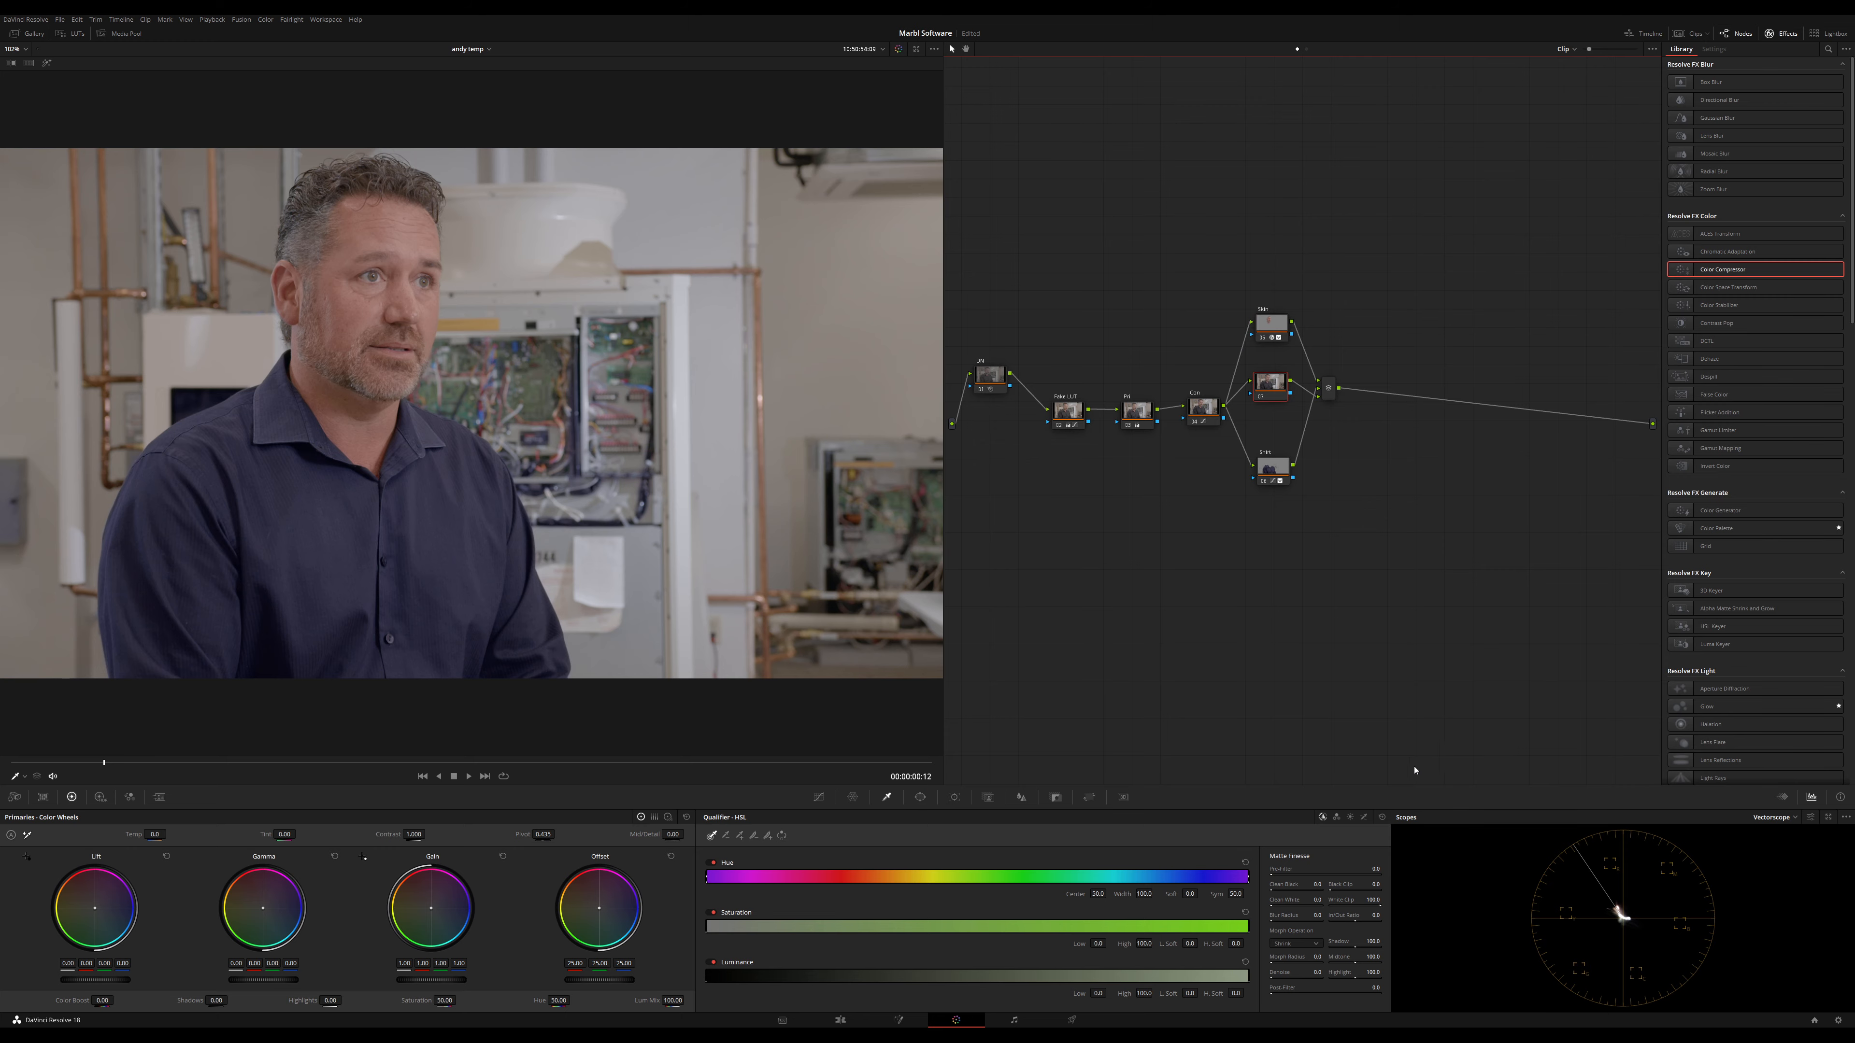
pyautogui.click(1363, 818)
pyautogui.moveTo(404, 183); pyautogui.dragTo(316, 188)
pyautogui.hotkey('shift', 'h')
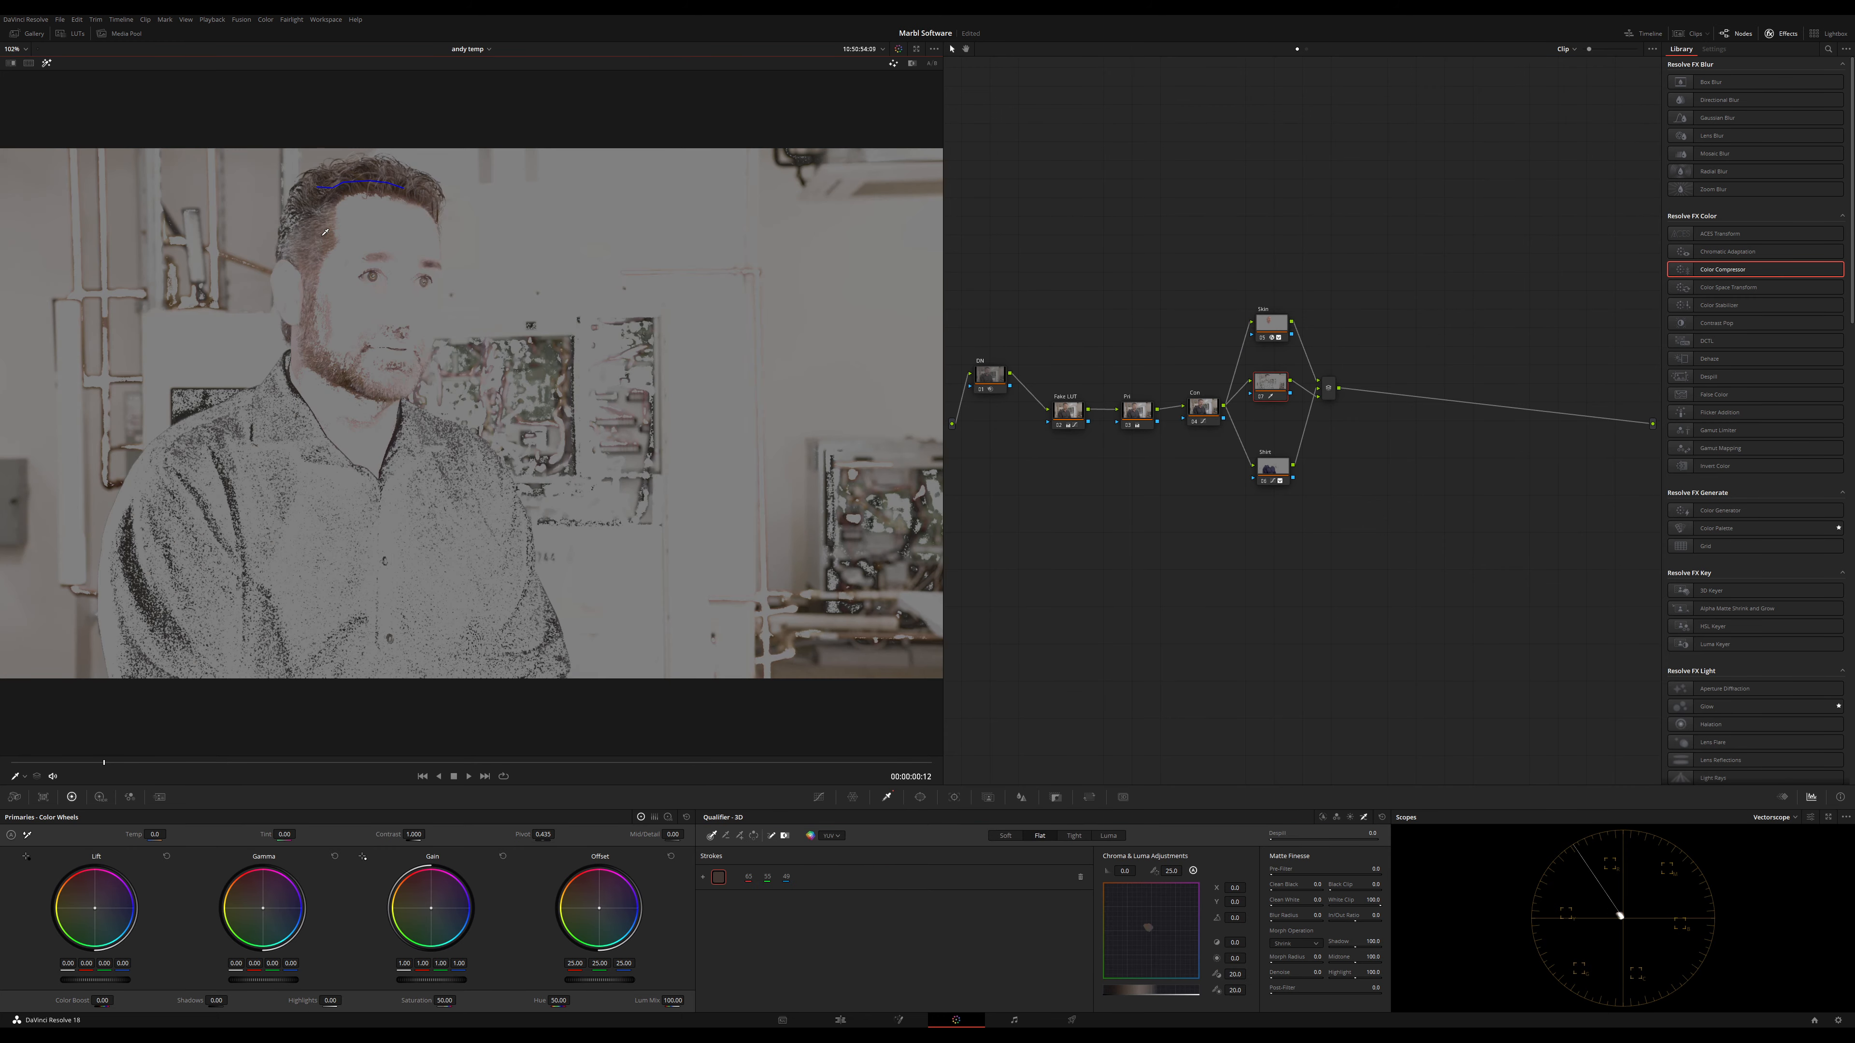
pyautogui.moveTo(423, 195)
pyautogui.mouseDown()
pyautogui.moveTo(372, 178)
pyautogui.moveTo(321, 197)
pyautogui.moveTo(294, 240)
pyautogui.mouseUp()
pyautogui.hotkey('alt', 'shift', 'h')
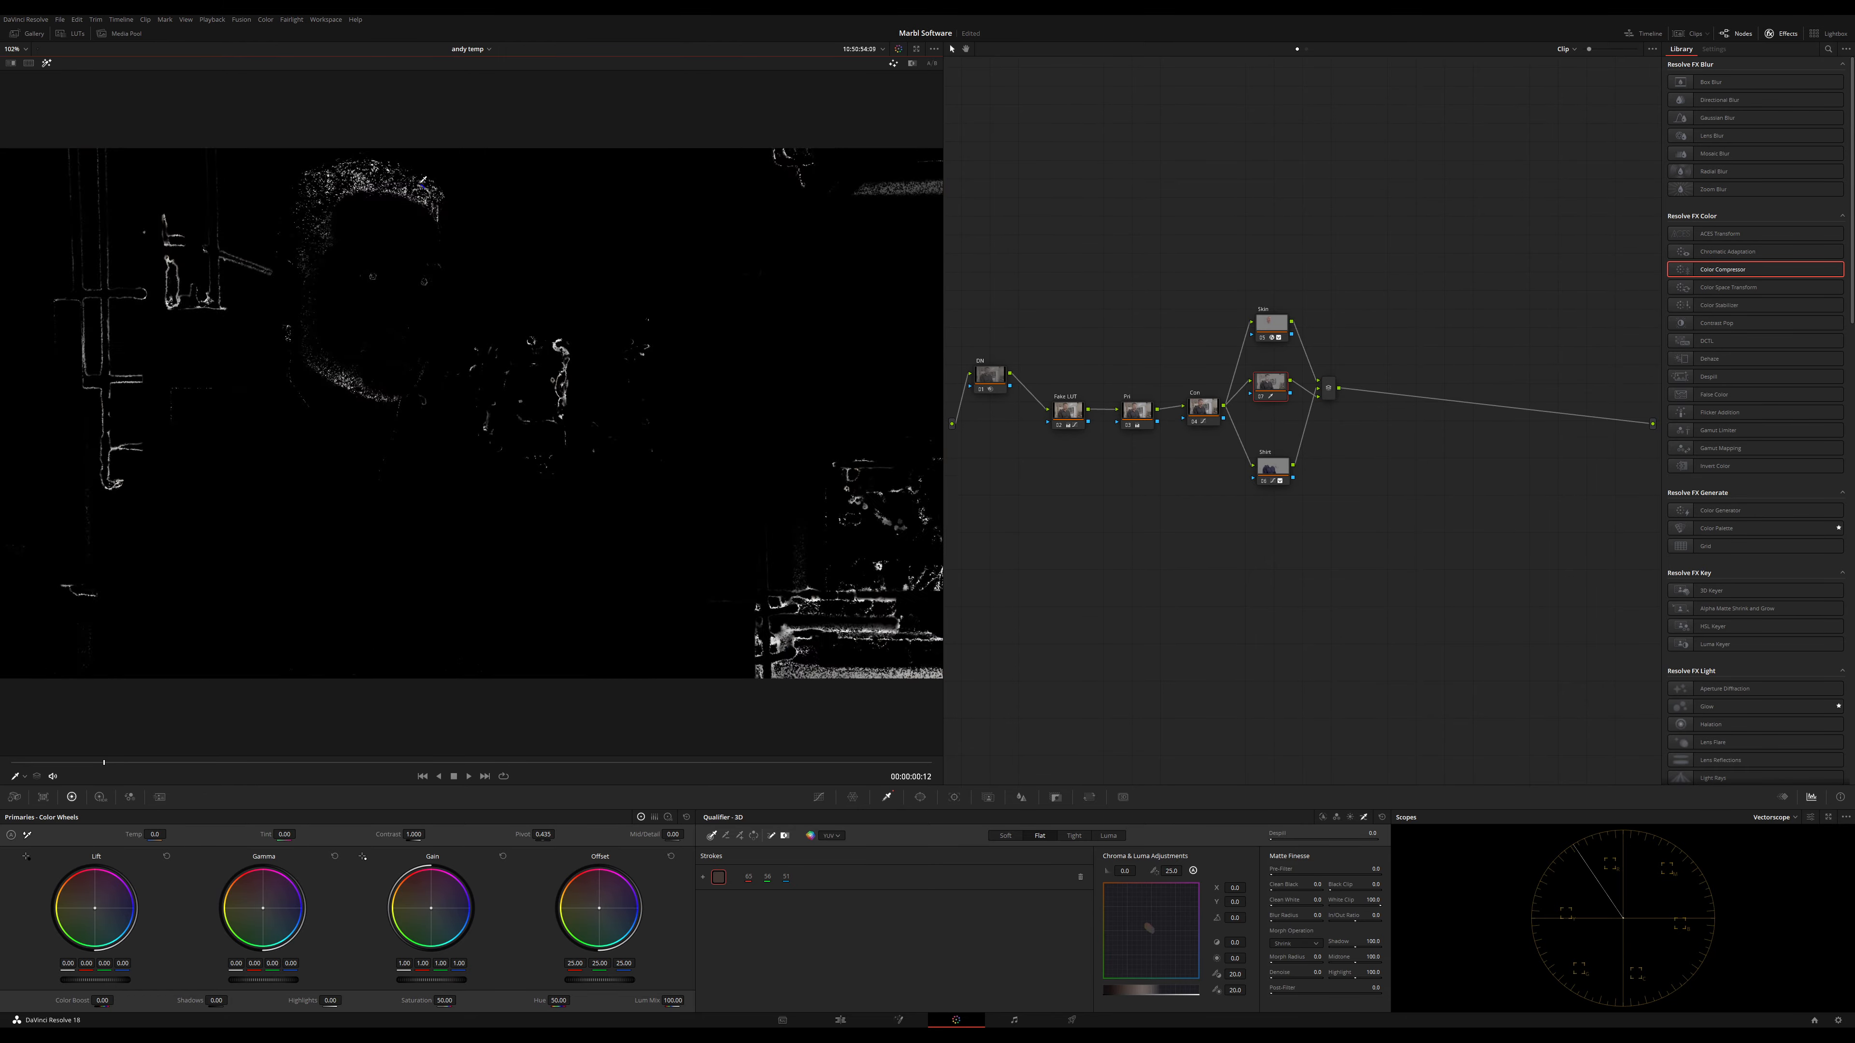
pyautogui.hotkey('shift', 'h')
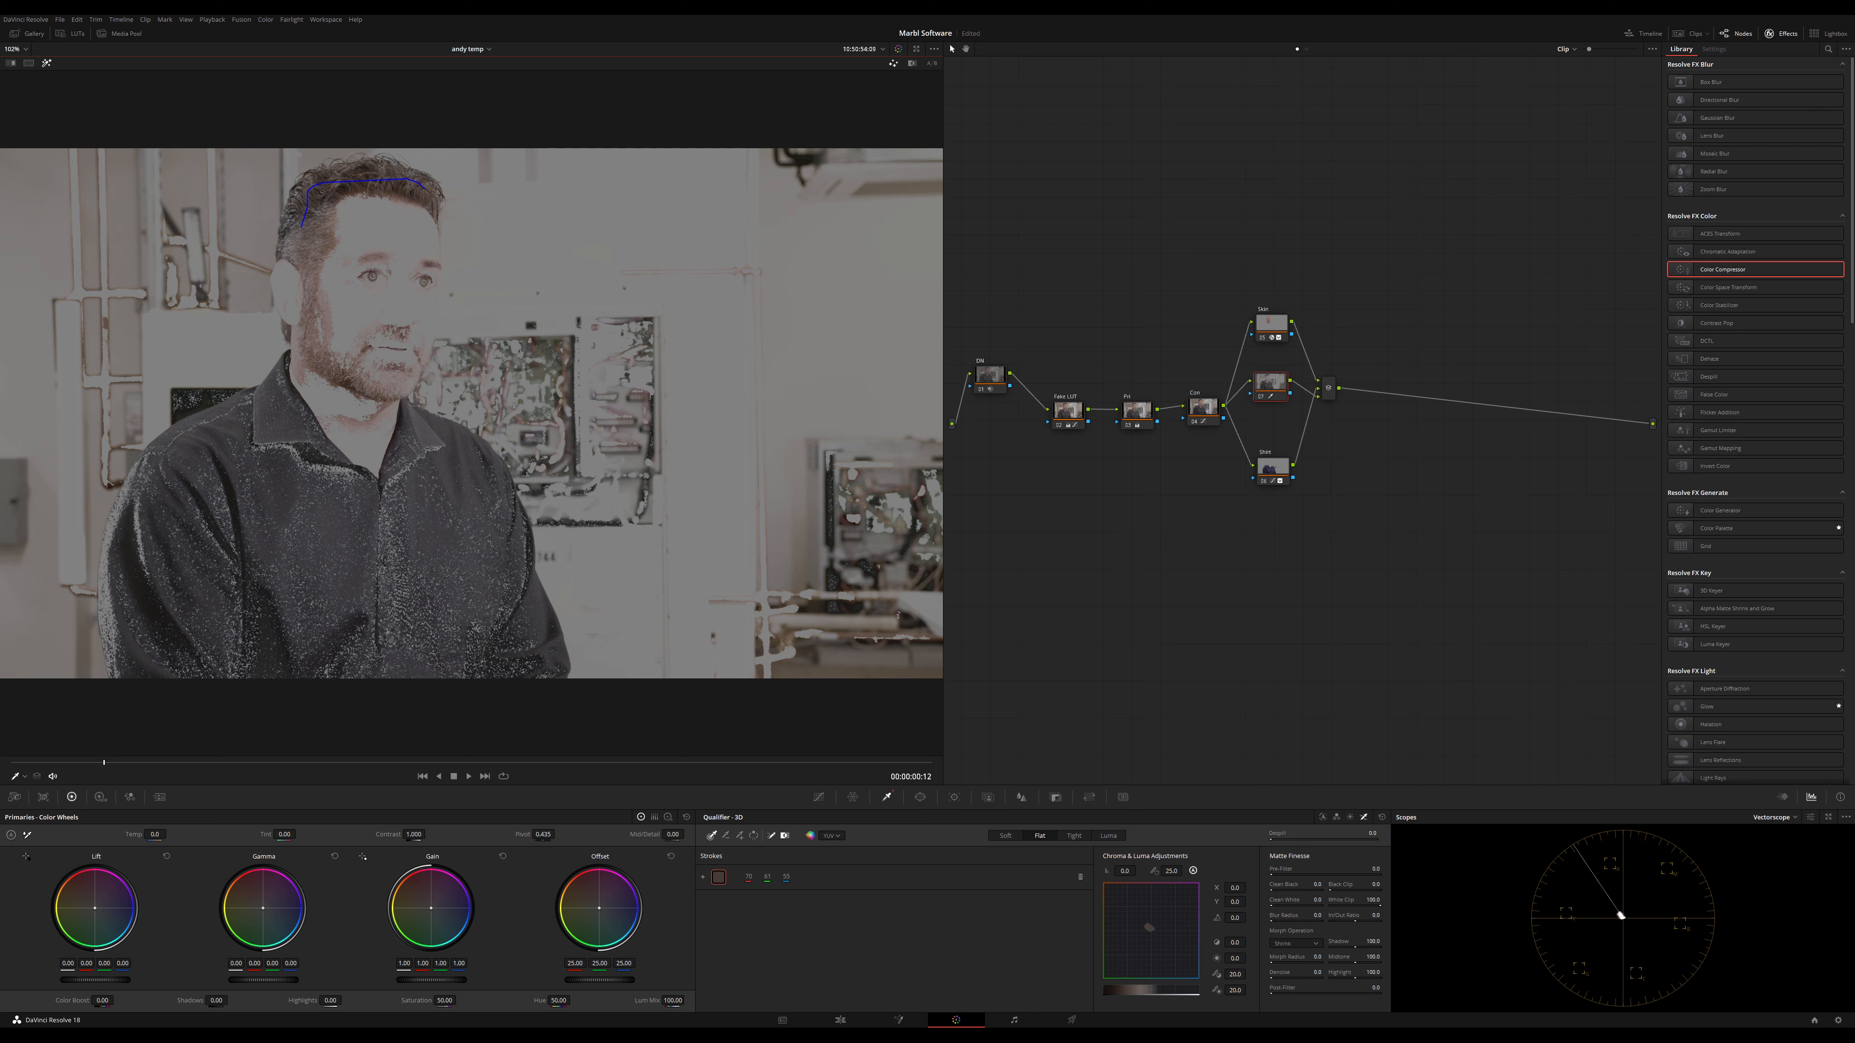
# Refine the hair key's matte by raising clean black, black clip, clean white, denoise and post-filter
pyautogui.moveTo(1272, 888); pyautogui.dragTo(1286, 888)
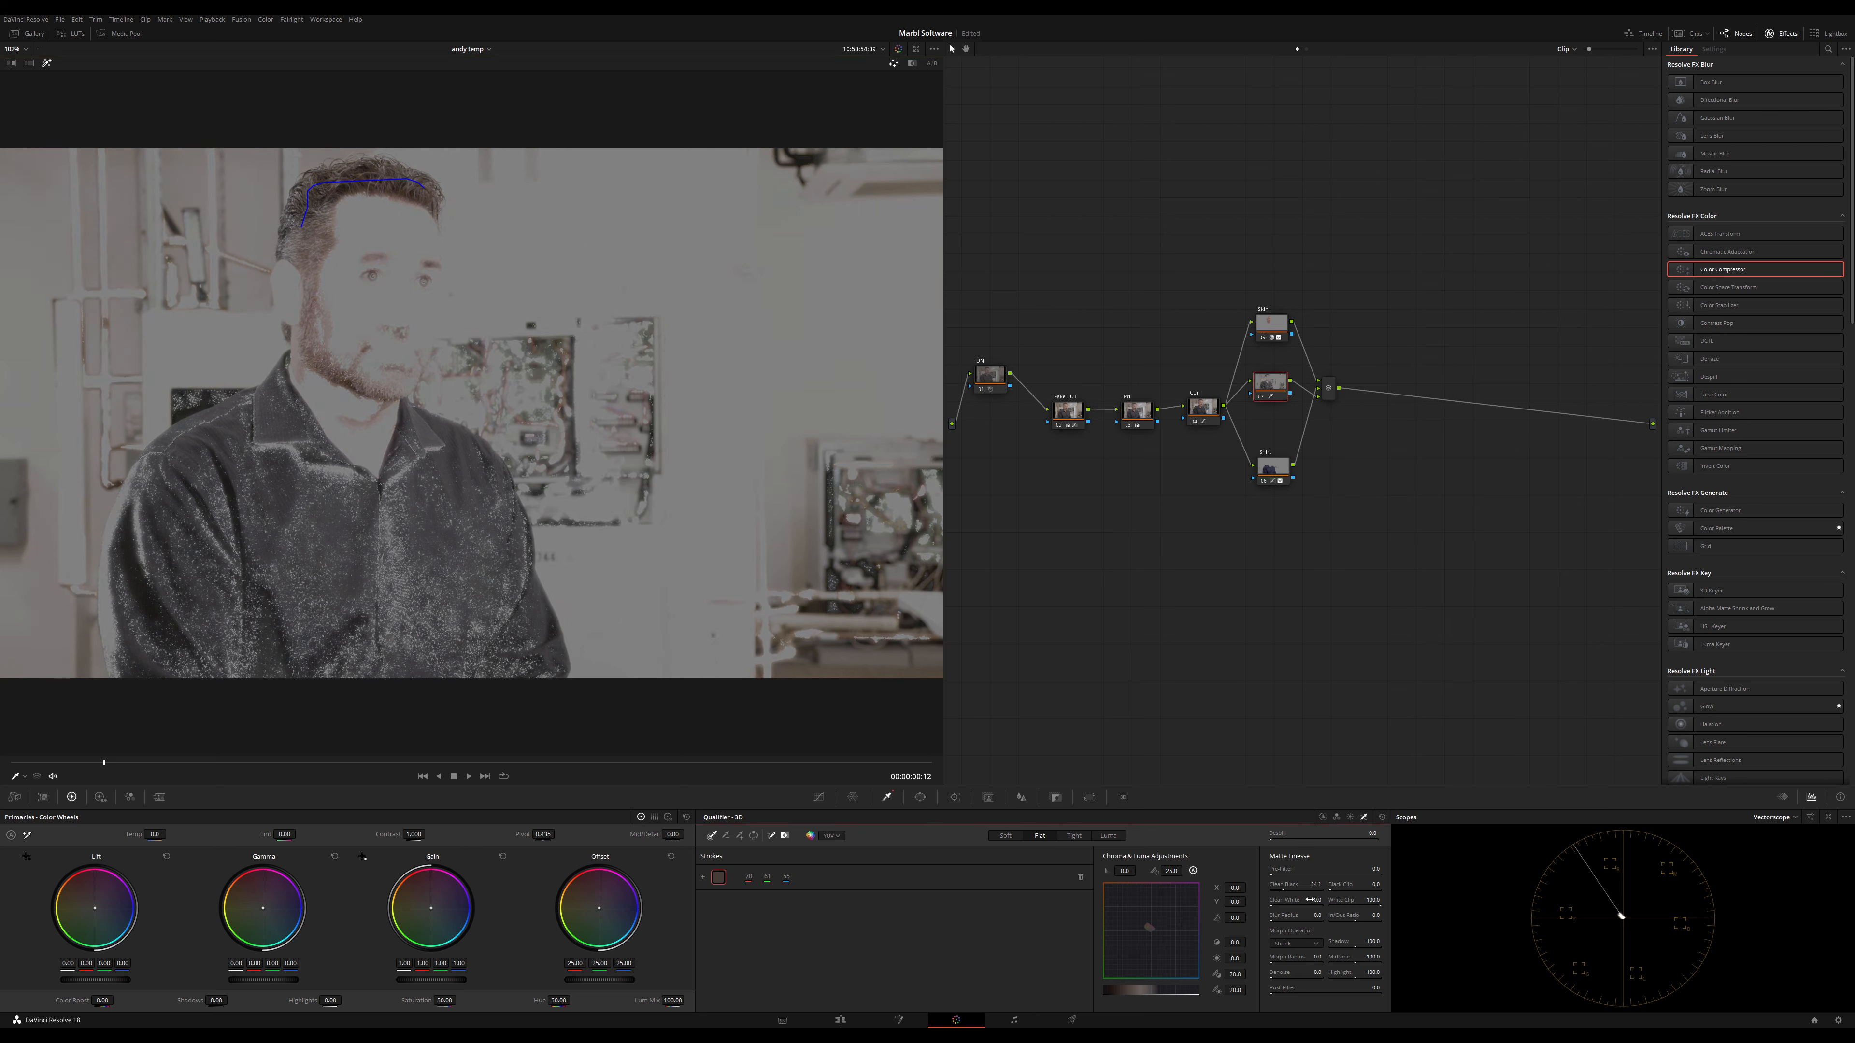
pyautogui.moveTo(1351, 889); pyautogui.dragTo(1281, 907)
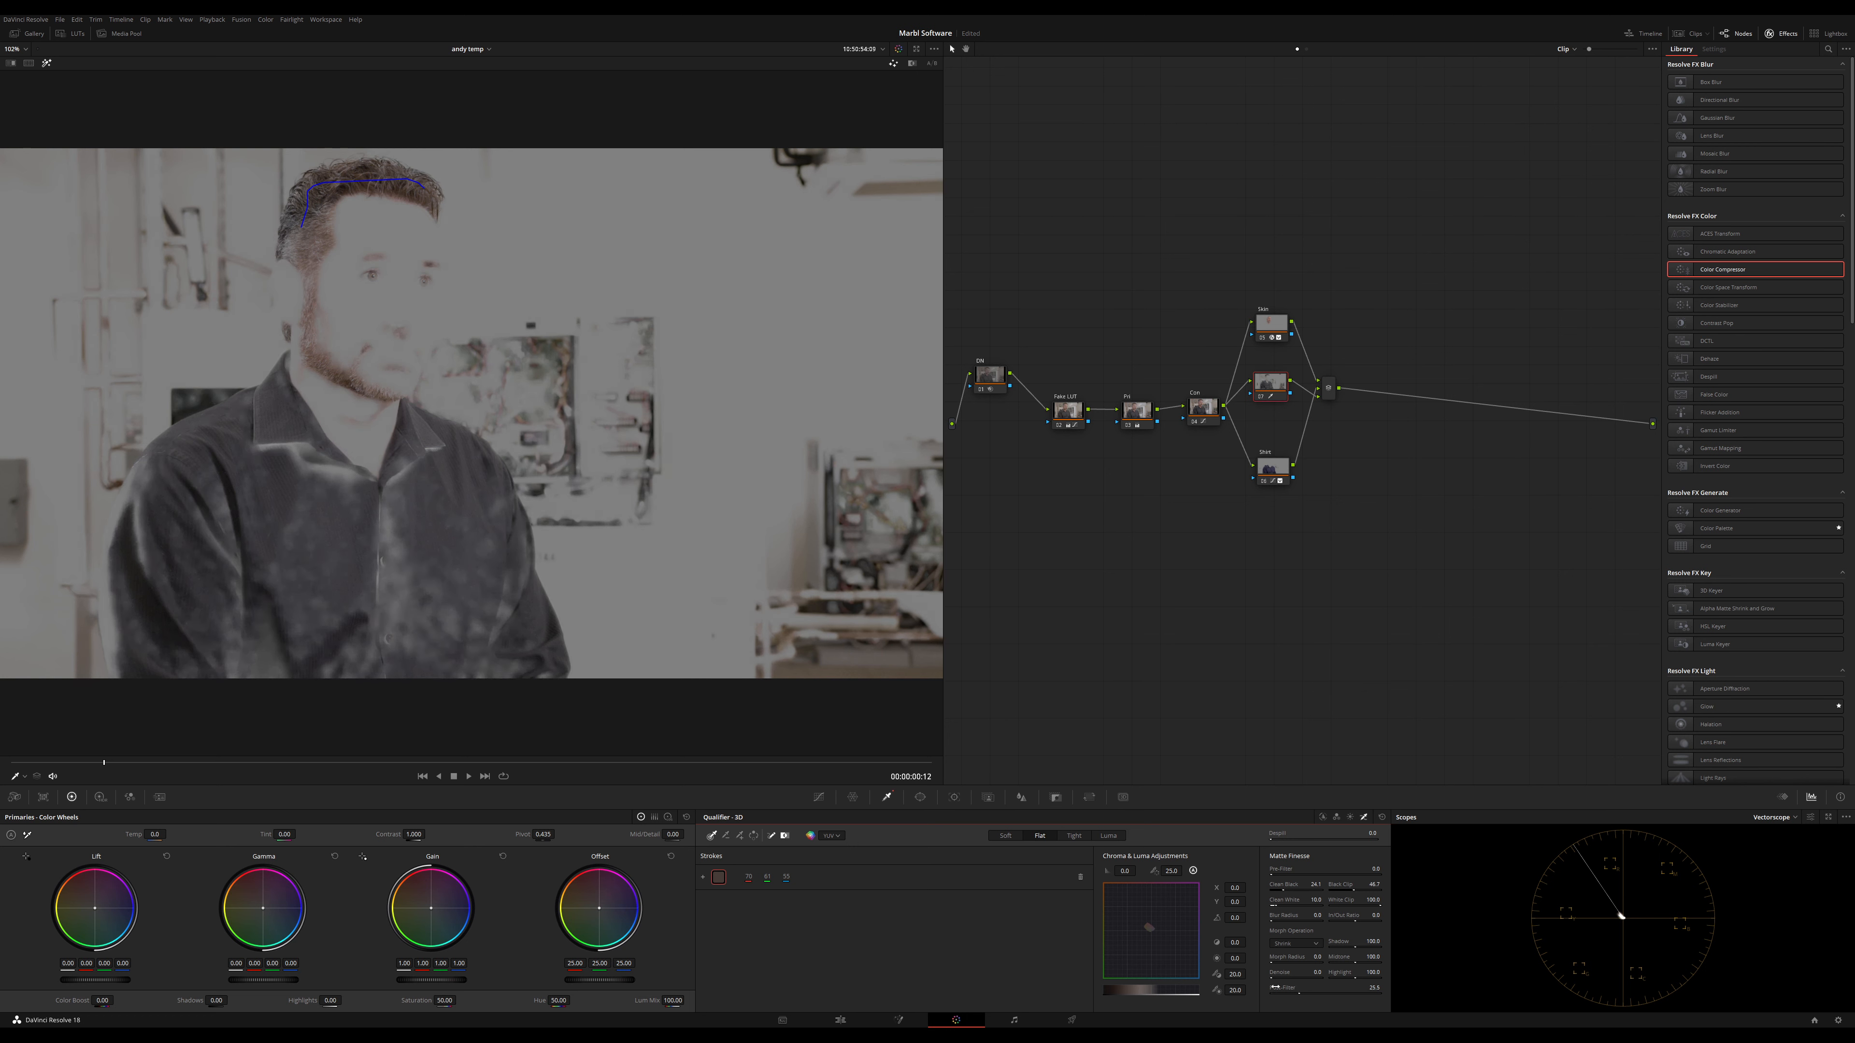
pyautogui.moveTo(1285, 978); pyautogui.dragTo(1295, 978)
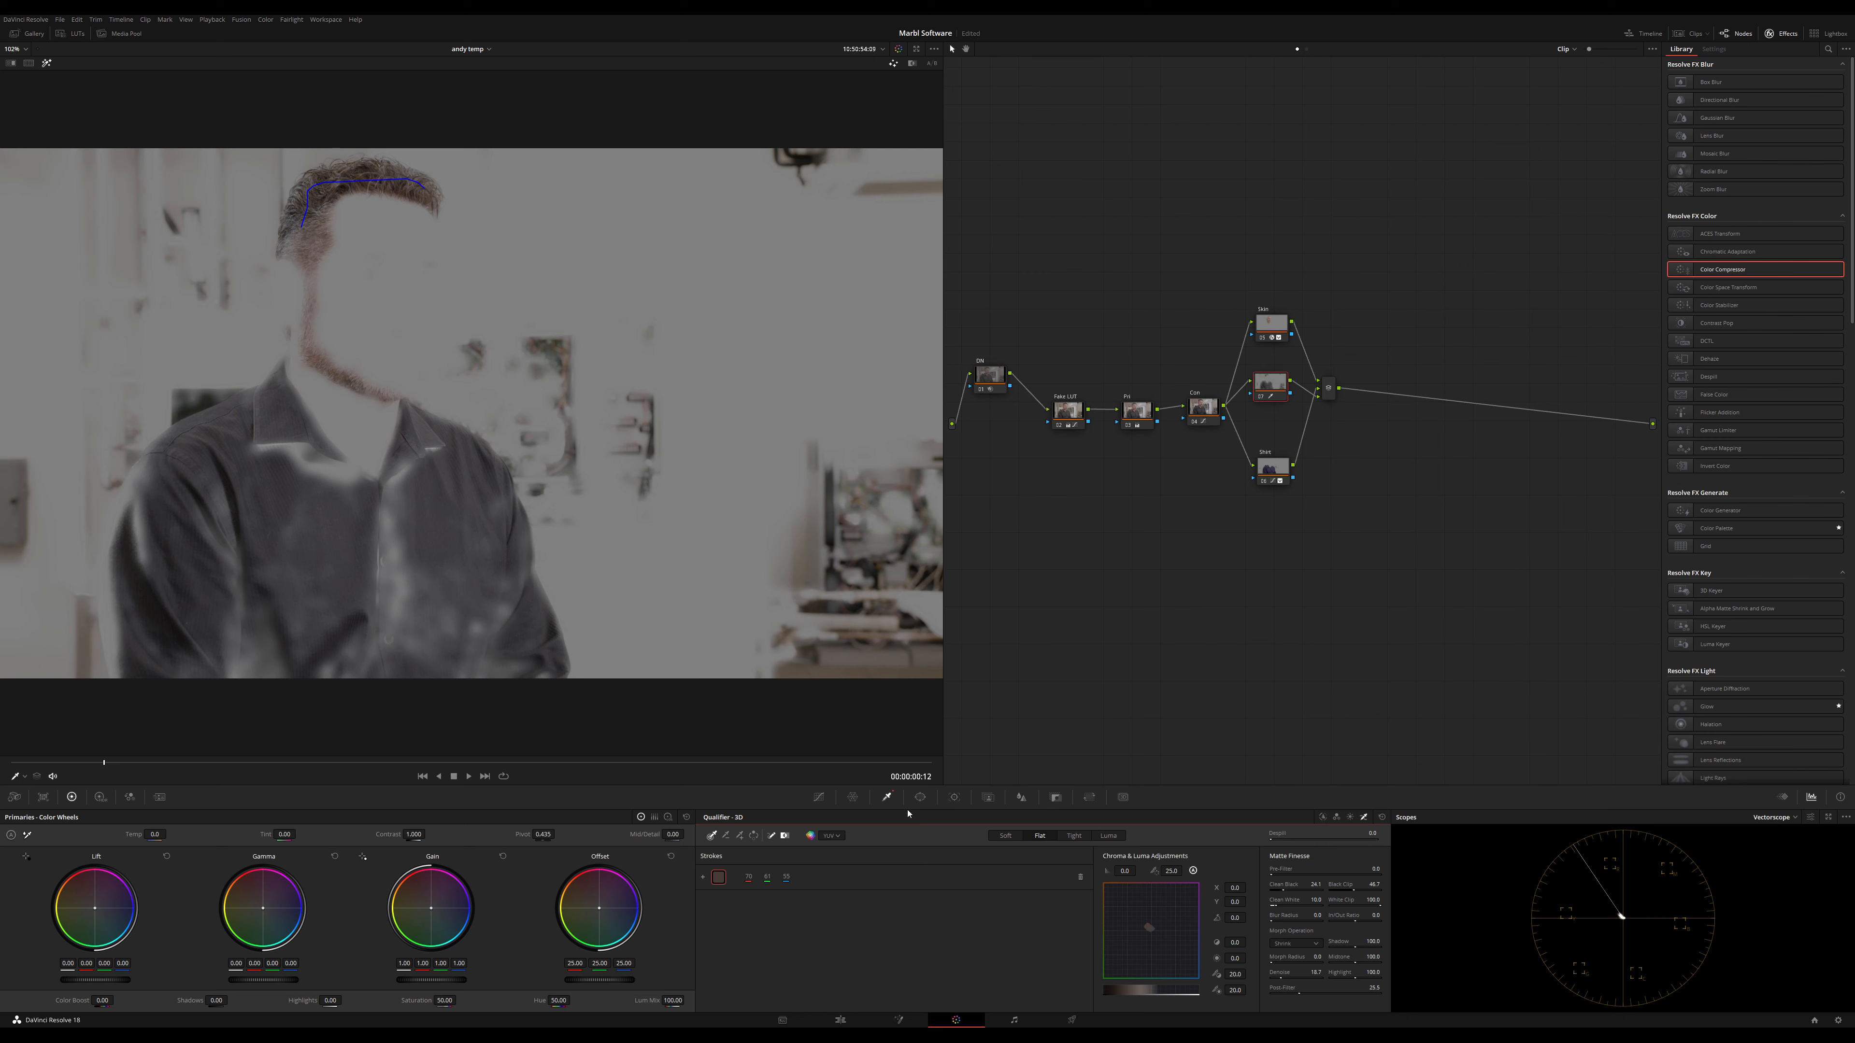
# Add a circular power window to the hair key, position and widen it around the man's head, and turn off the highlight
pyautogui.click(919, 797)
pyautogui.click(717, 886)
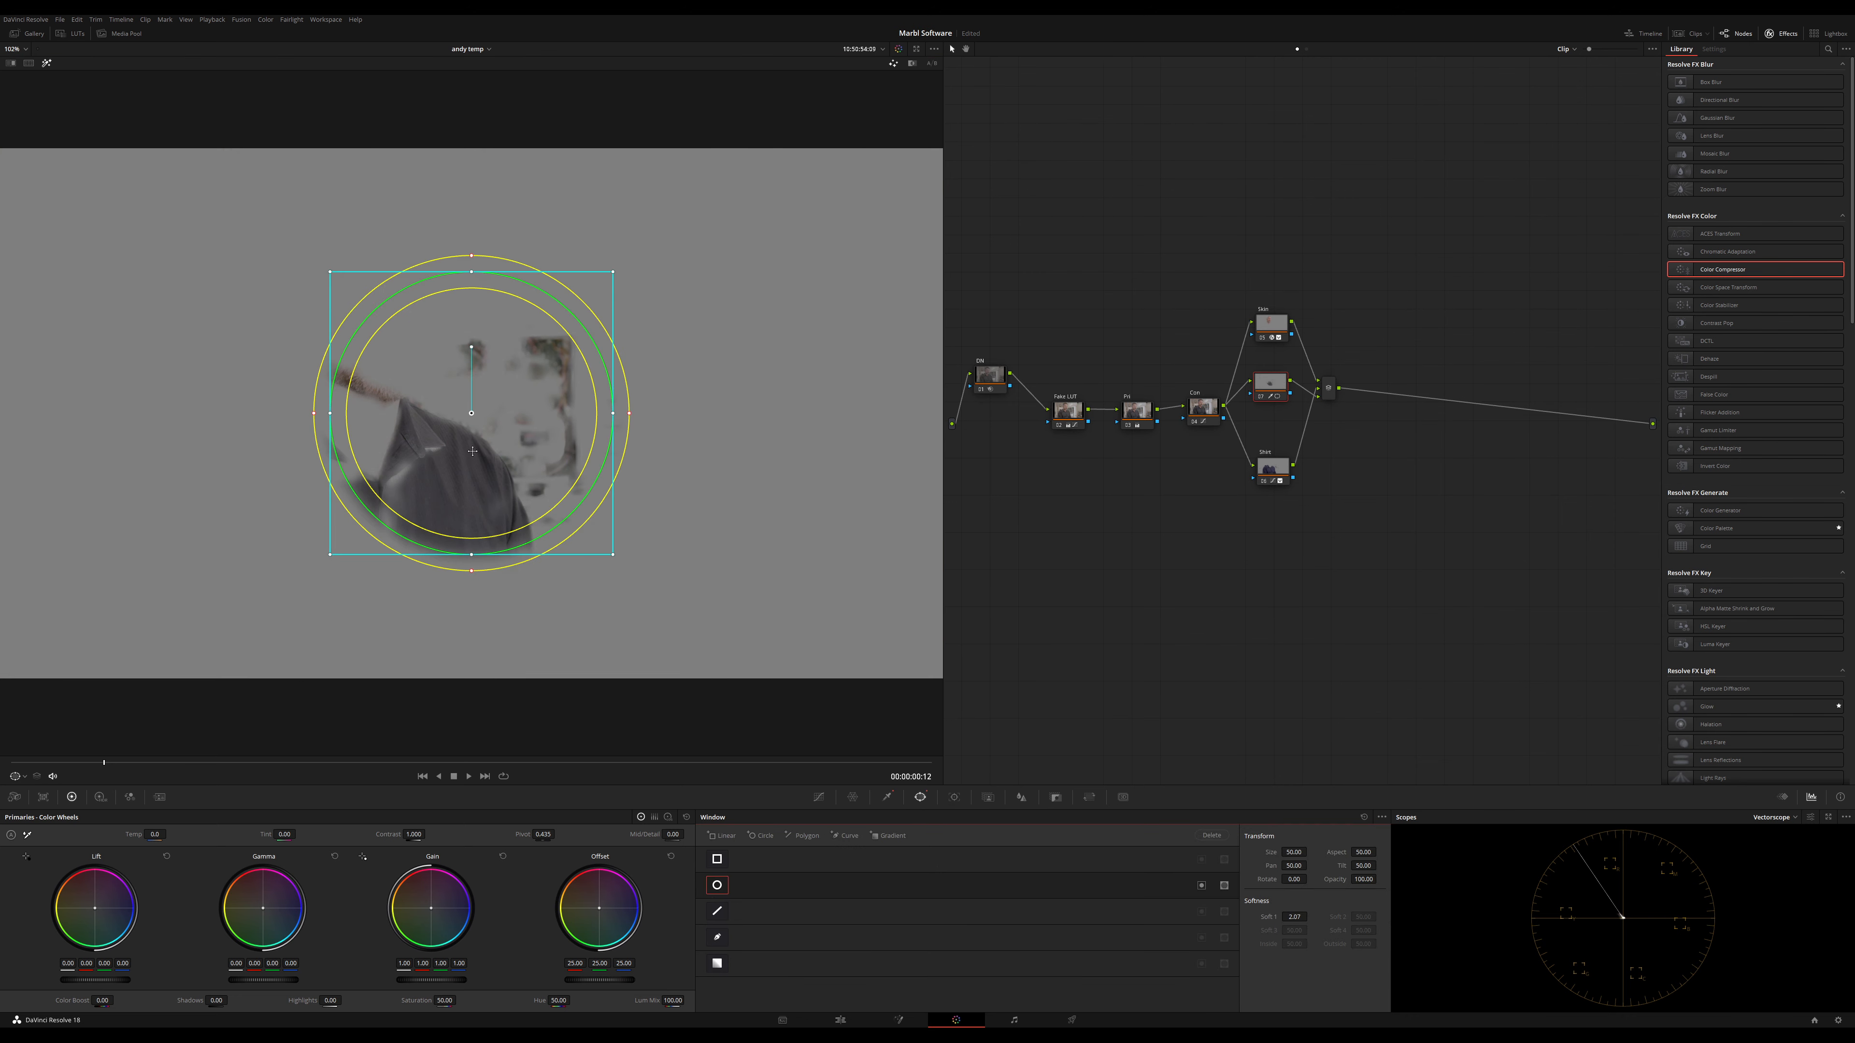
pyautogui.moveTo(478, 504); pyautogui.dragTo(347, 275)
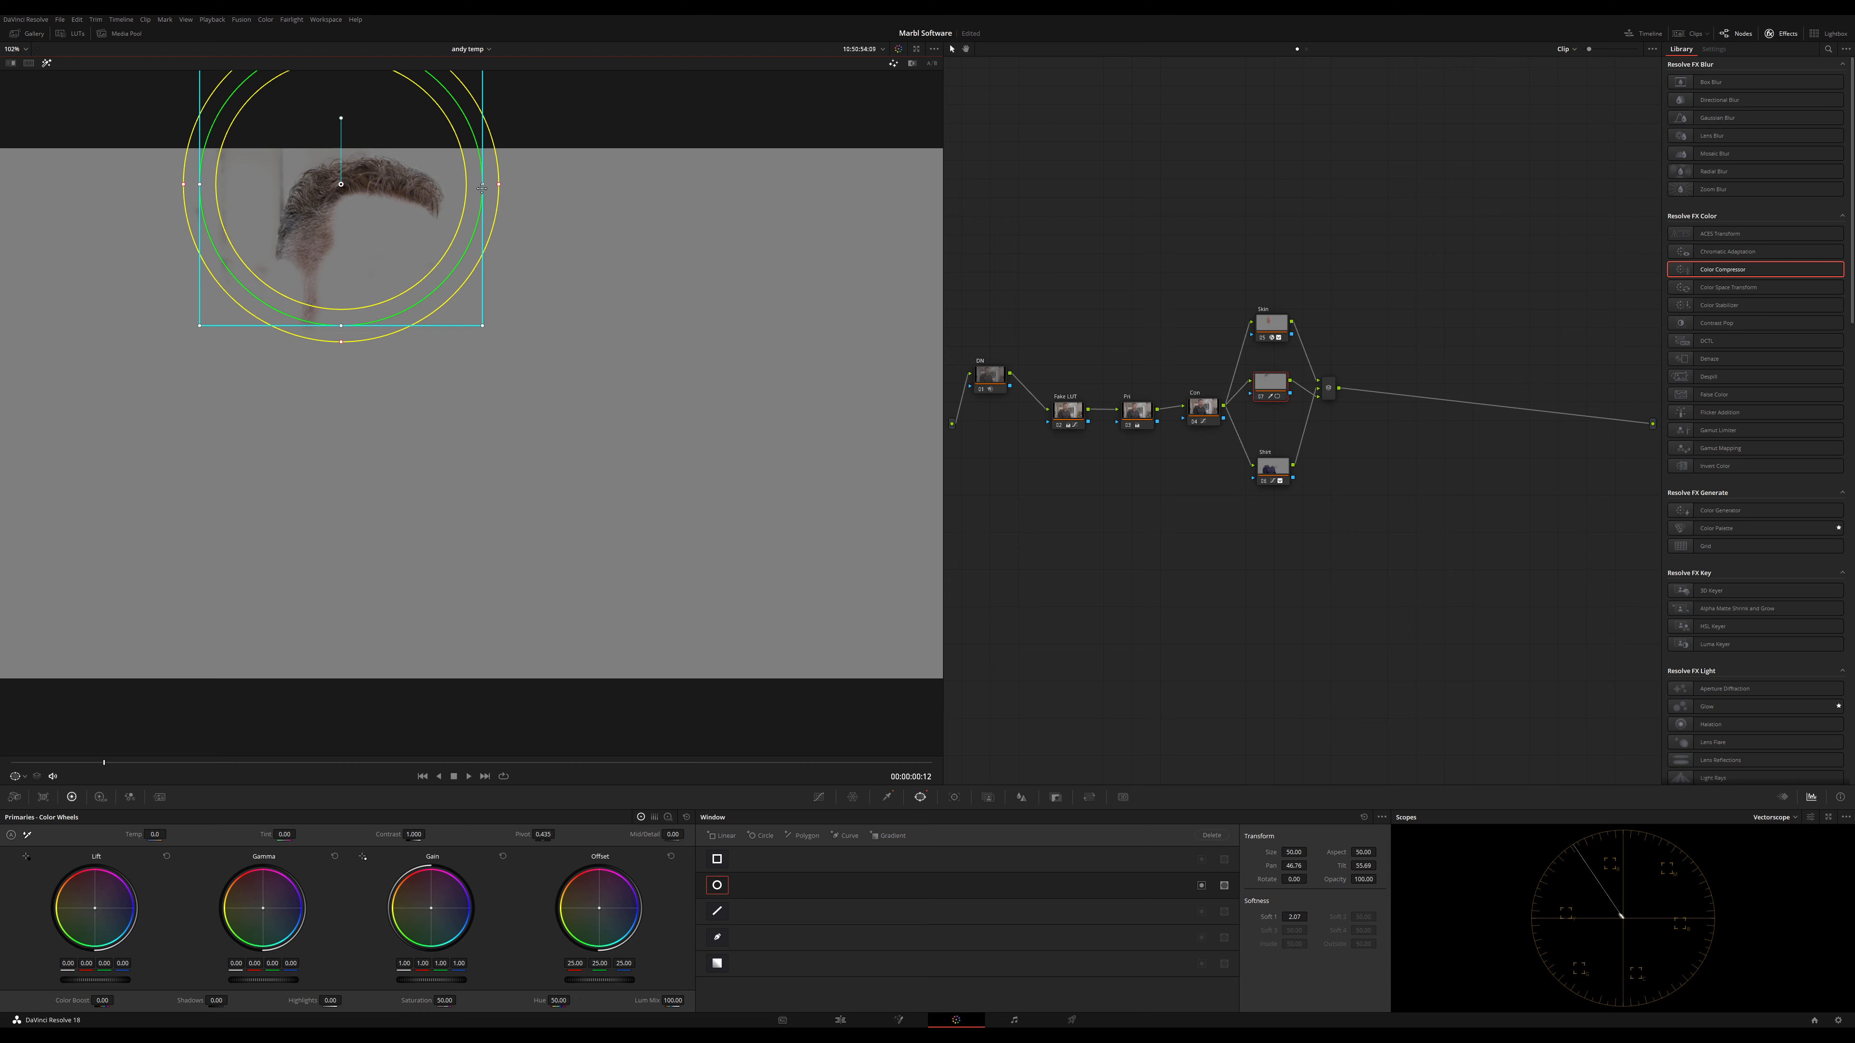
pyautogui.moveTo(482, 188); pyautogui.dragTo(501, 237)
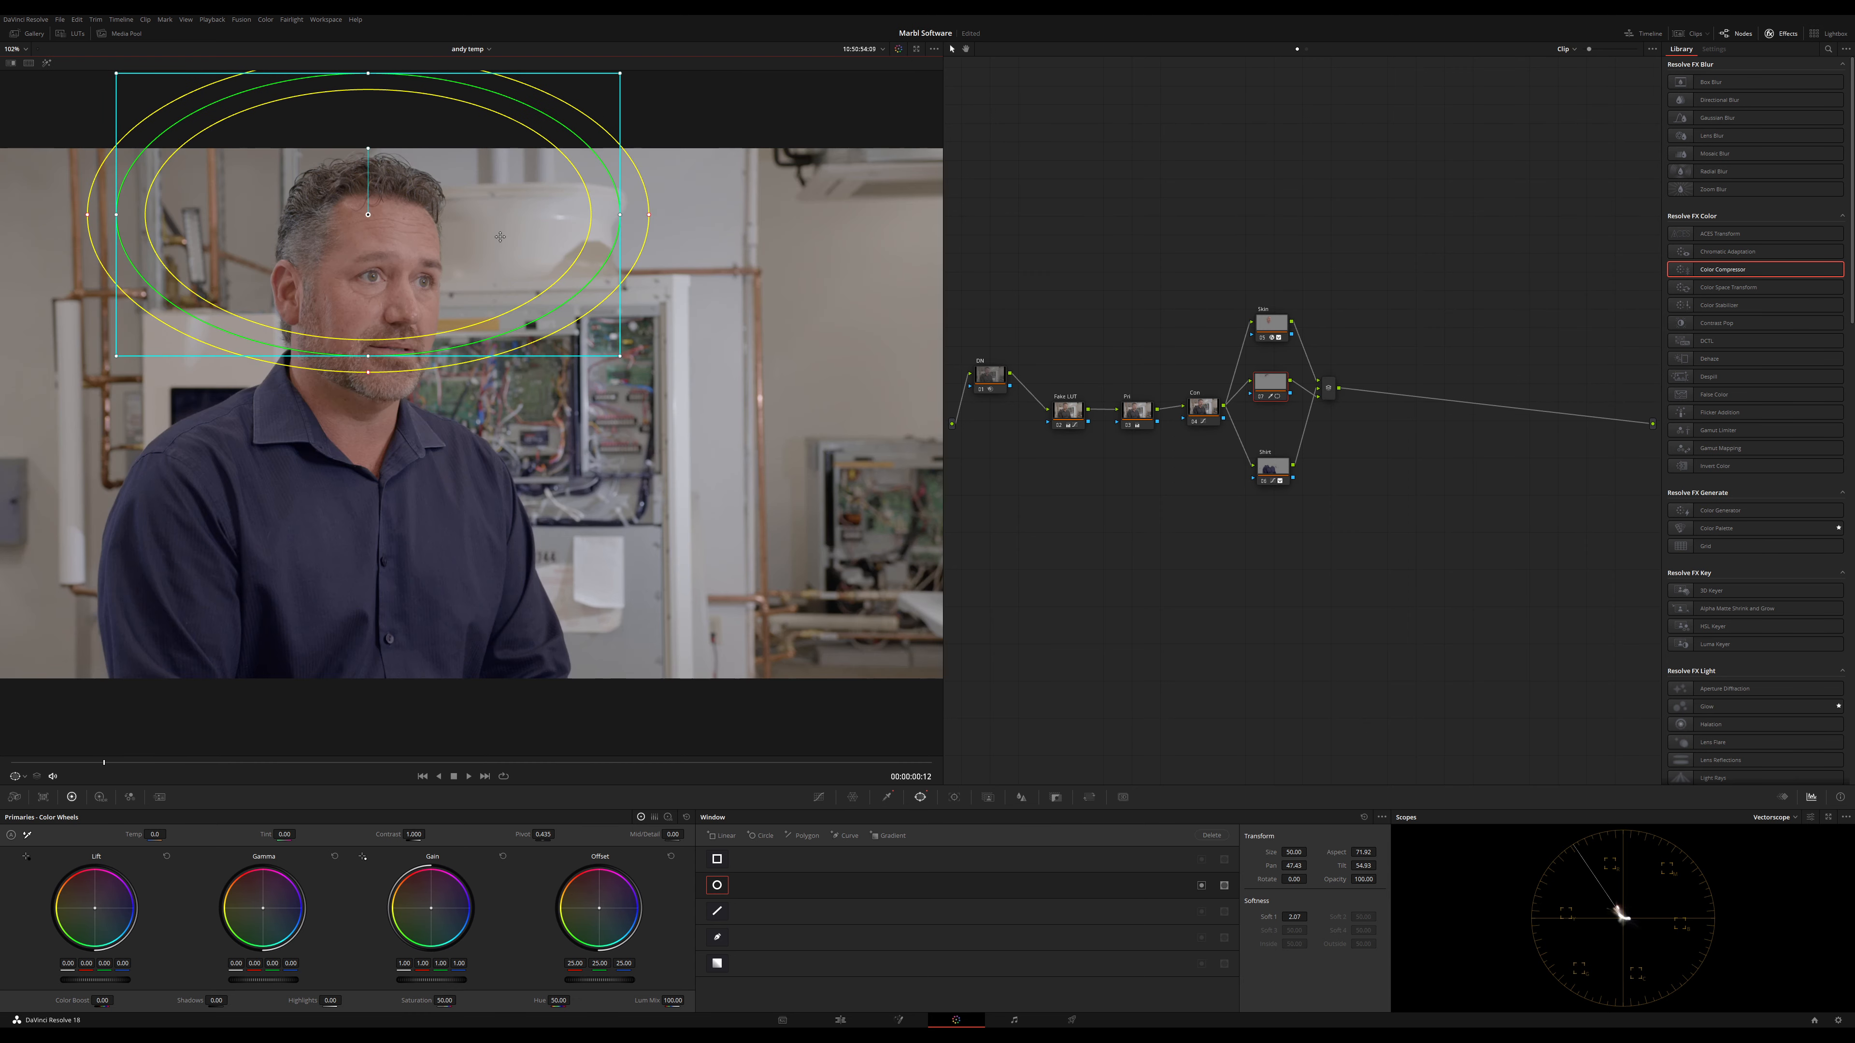
# Pull down the shadows of the hair node's custom curve with all channels linked
pyautogui.moveTo(1270, 388); pyautogui.dragTo(1273, 393)
pyautogui.click(818, 797)
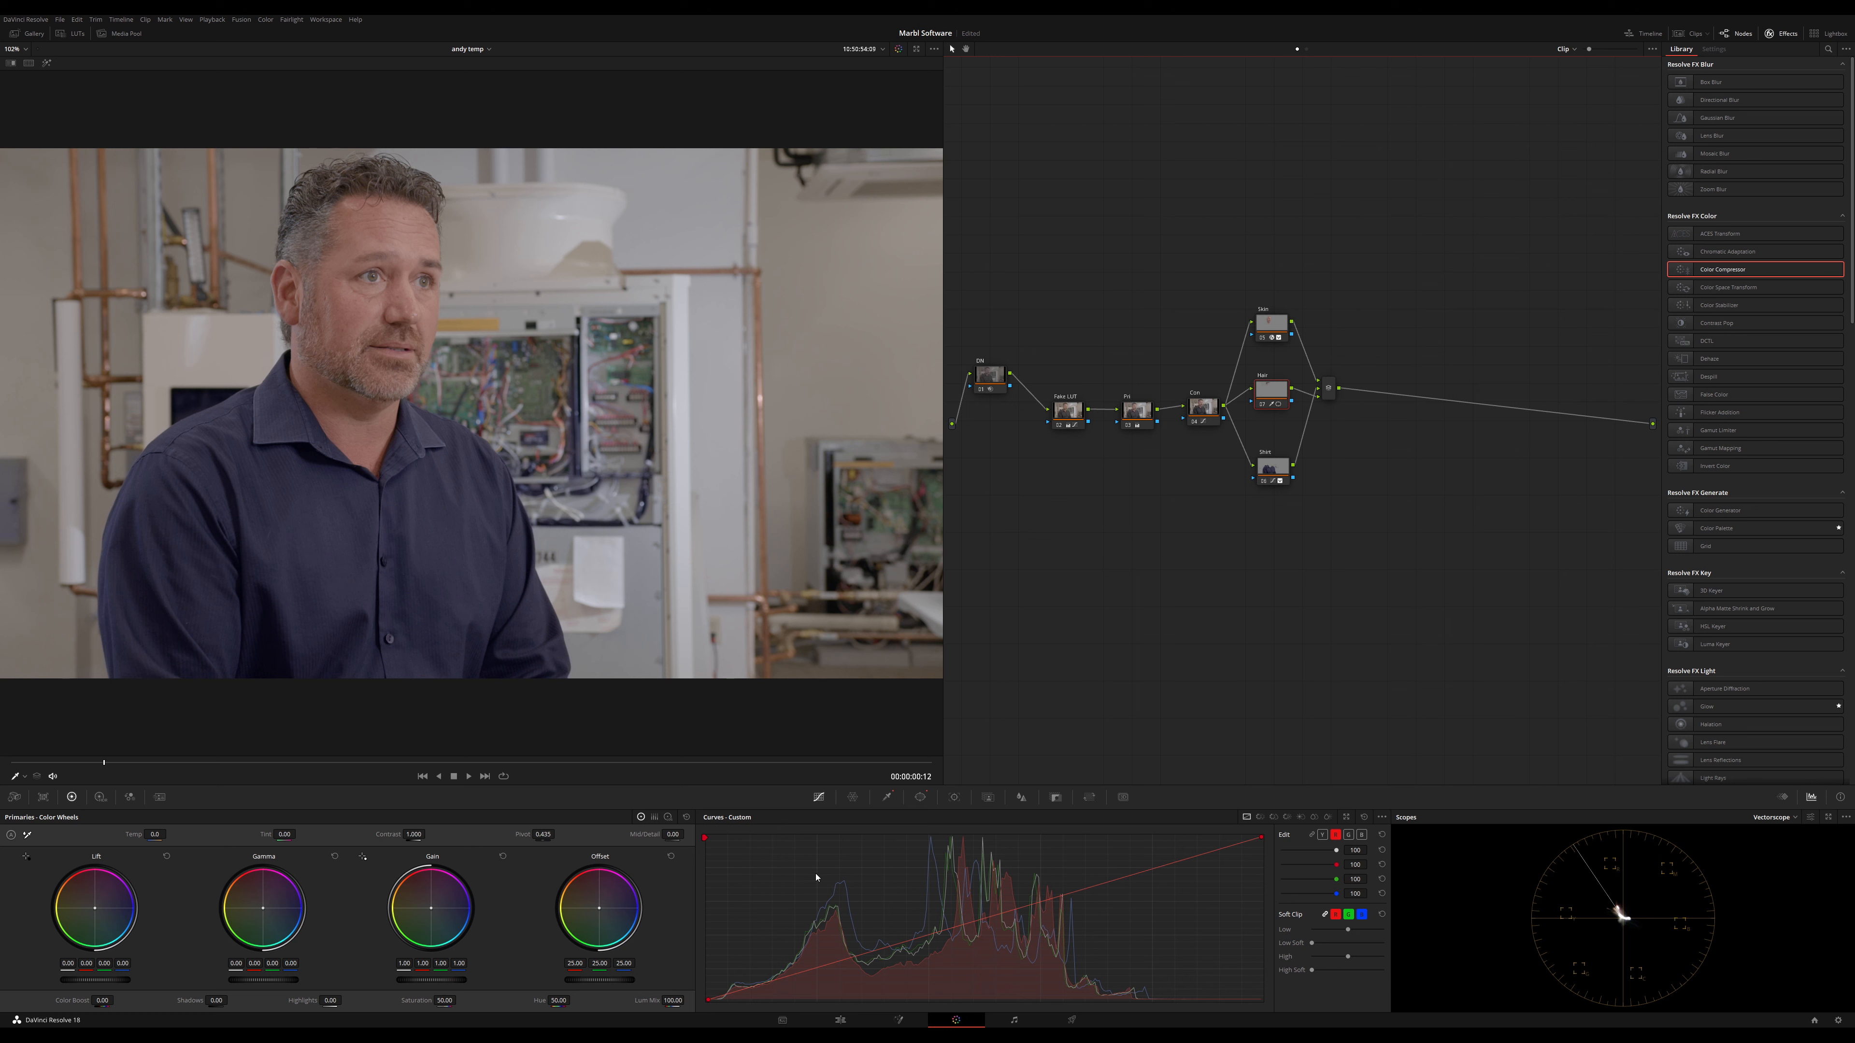
pyautogui.click(1321, 834)
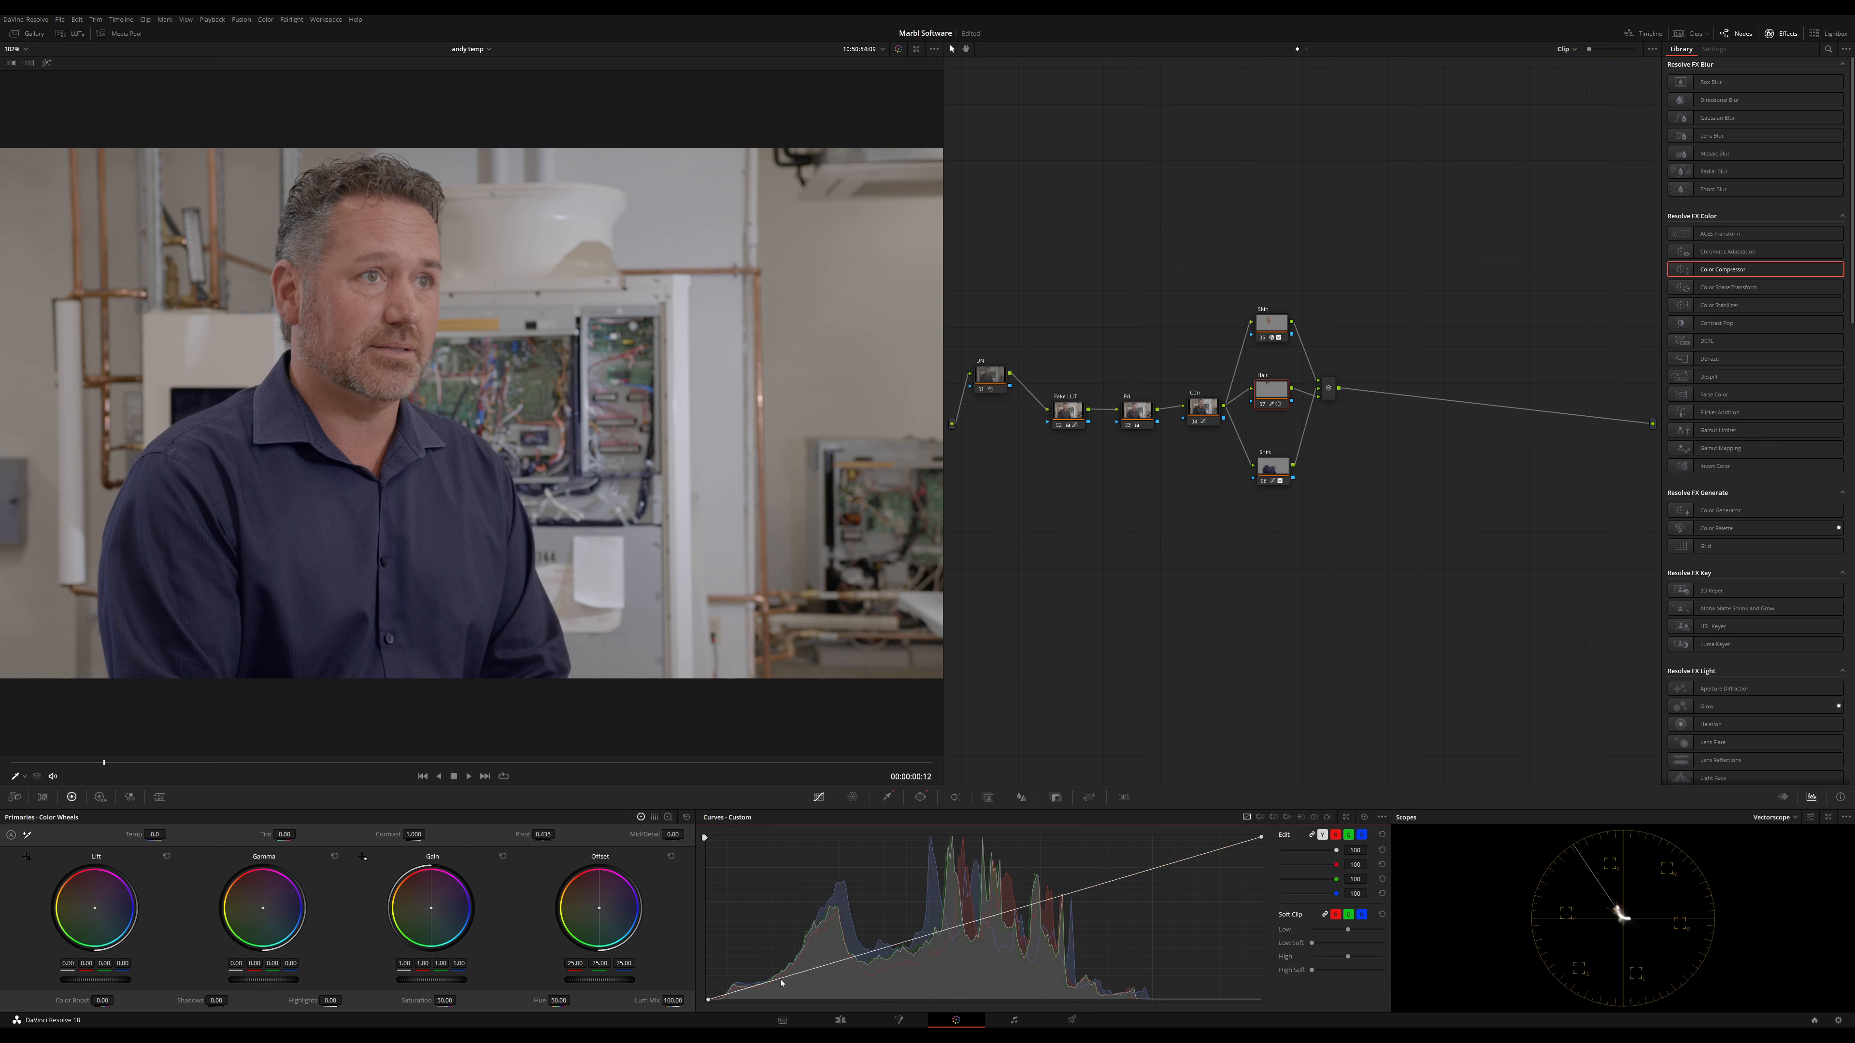
pyautogui.moveTo(782, 982); pyautogui.dragTo(804, 987)
# Isolate the red channel of the hair node's curve, lower it slightly in the highlights, and check the node's highlighted area
pyautogui.click(1337, 835)
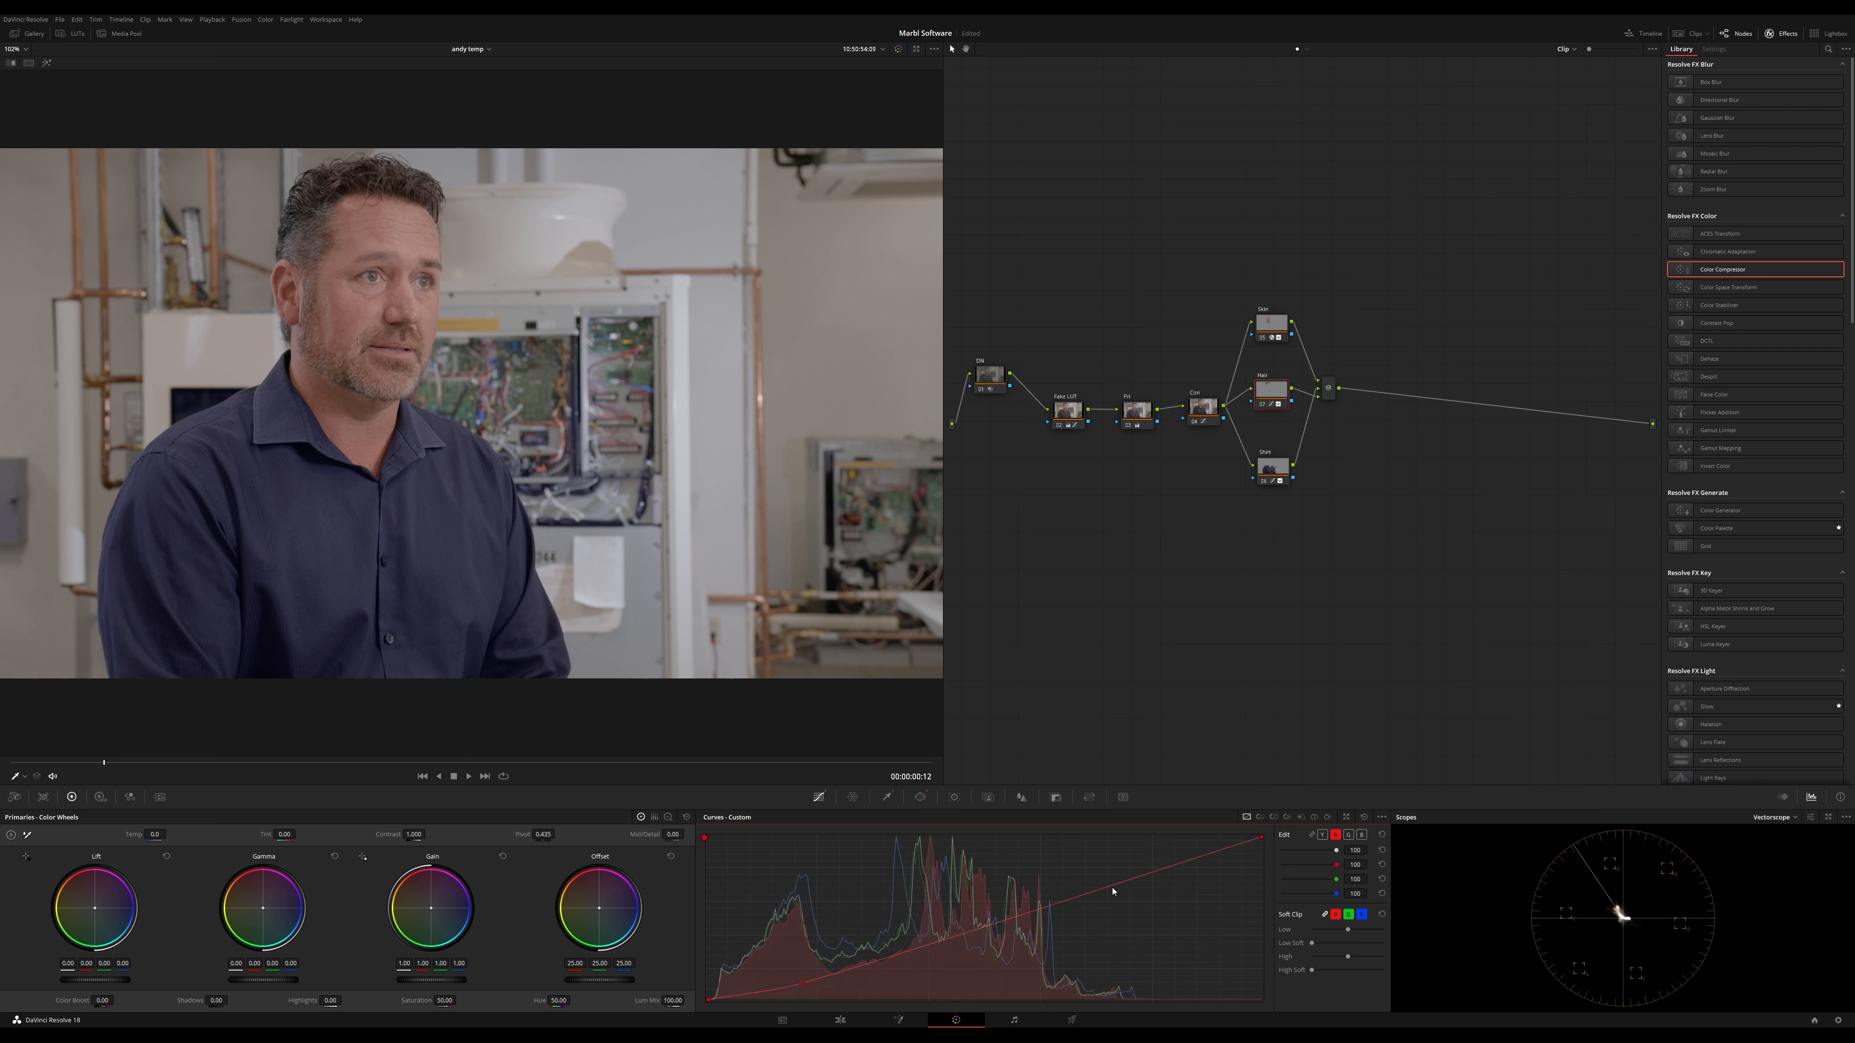
pyautogui.moveTo(1101, 886)
pyautogui.mouseDown()
pyautogui.moveTo(1103, 864)
pyautogui.moveTo(1122, 907)
pyautogui.moveTo(1080, 897)
pyautogui.mouseUp()
pyautogui.hotkey('shift', 'h')
pyautogui.hotkey('shift', 'h')
# Relink the hair node's curve channels, ease the shadow point up slightly, and compare the image with the node off and on
pyautogui.click(1321, 834)
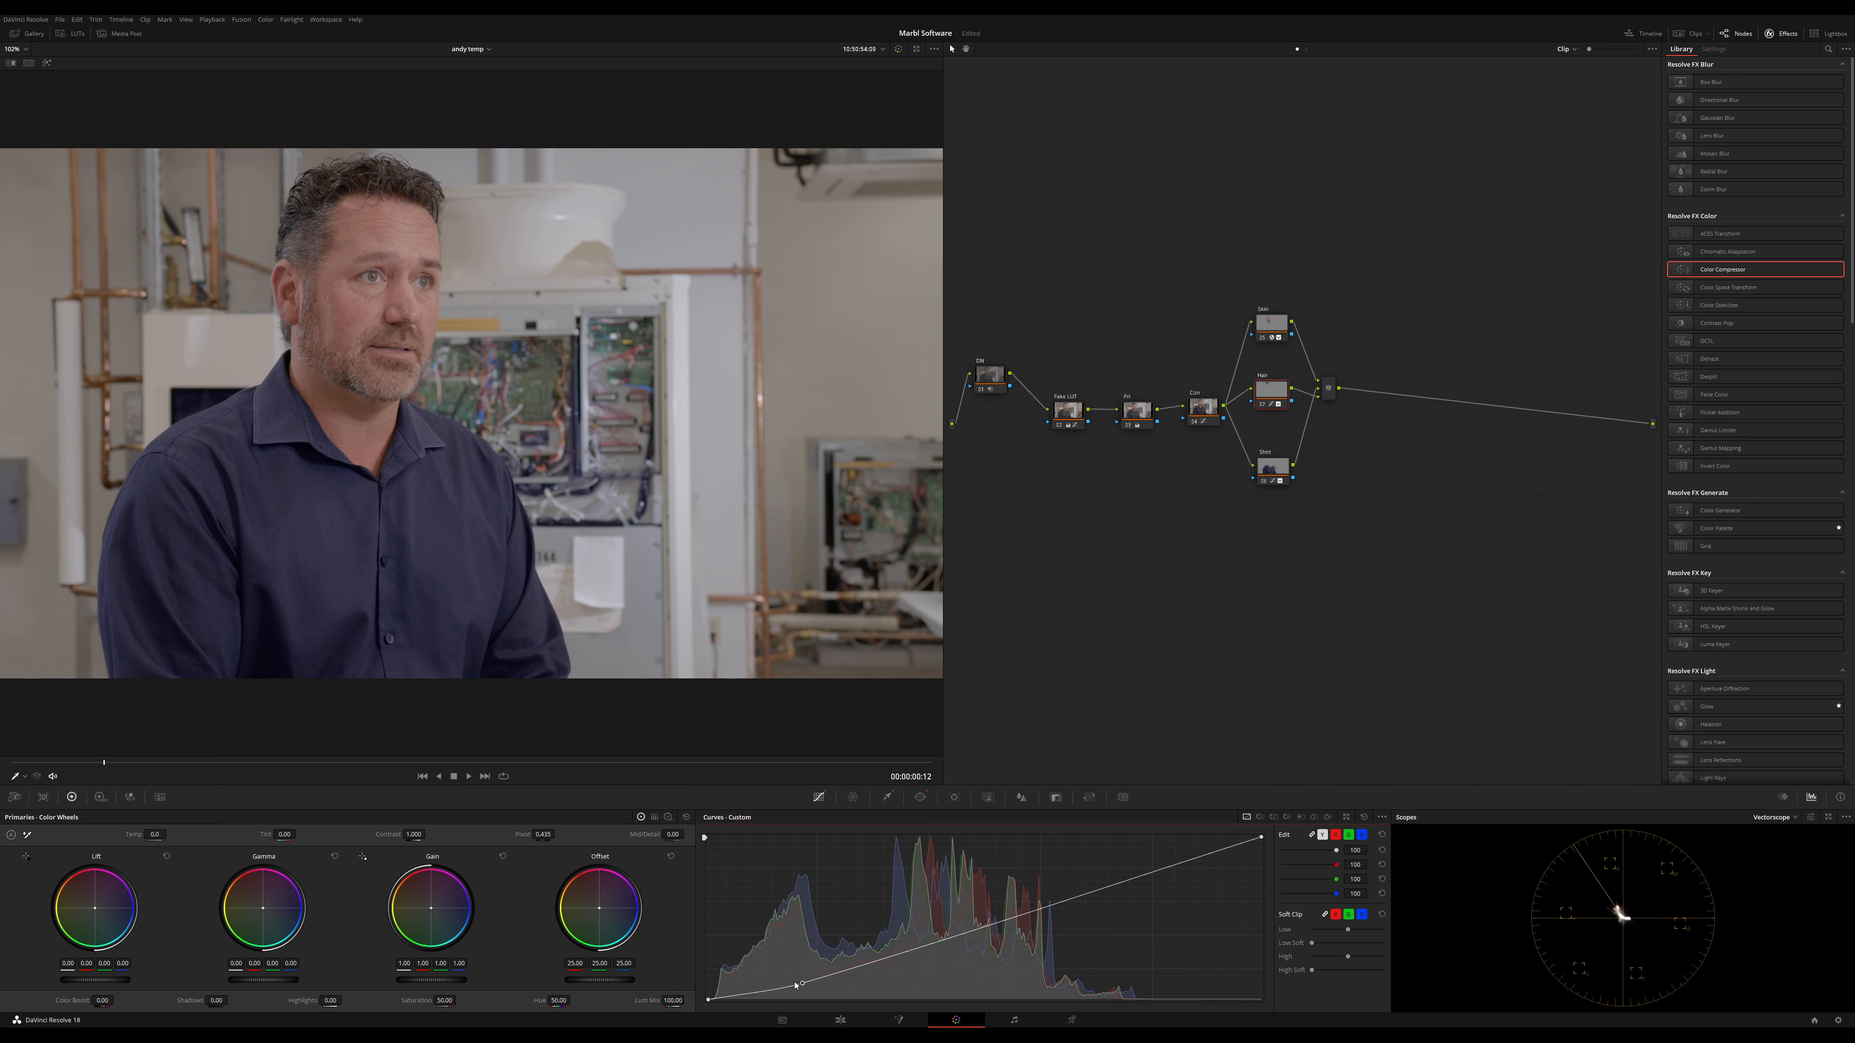
pyautogui.moveTo(801, 985); pyautogui.dragTo(808, 979)
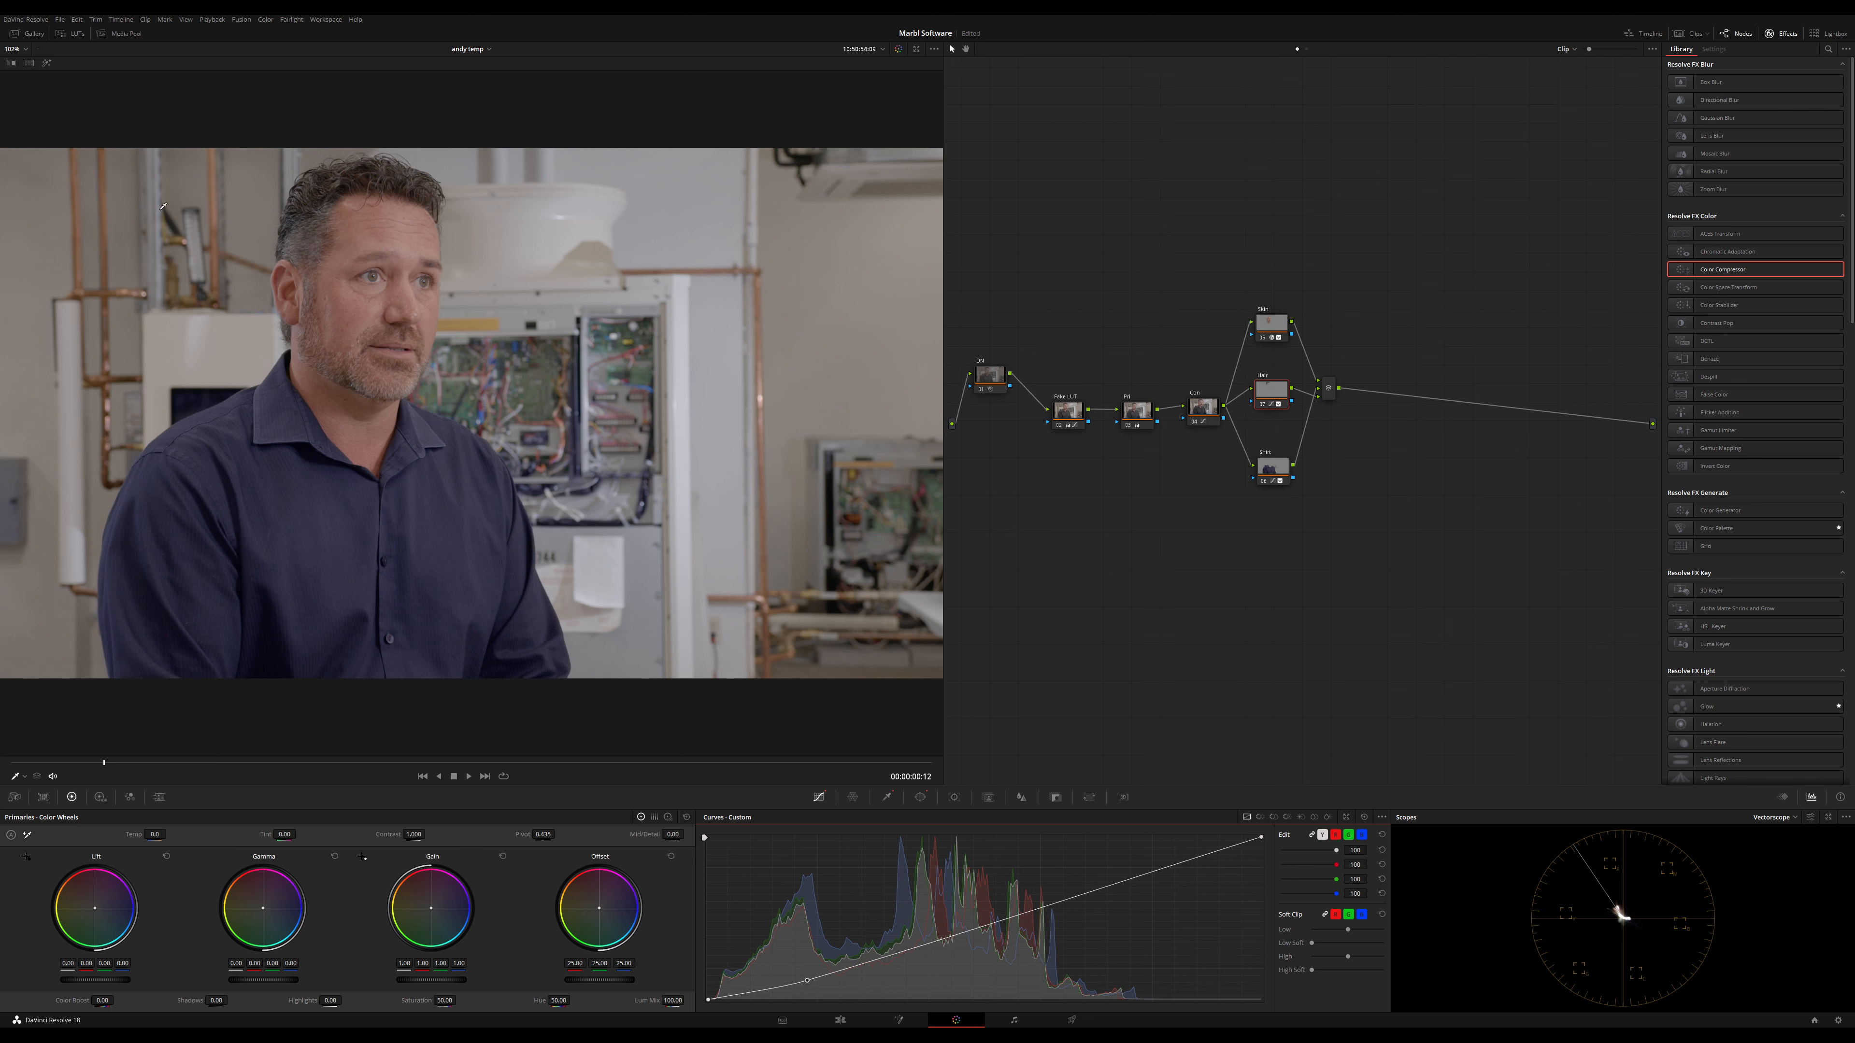
pyautogui.hotkey('ctrl', 'd')
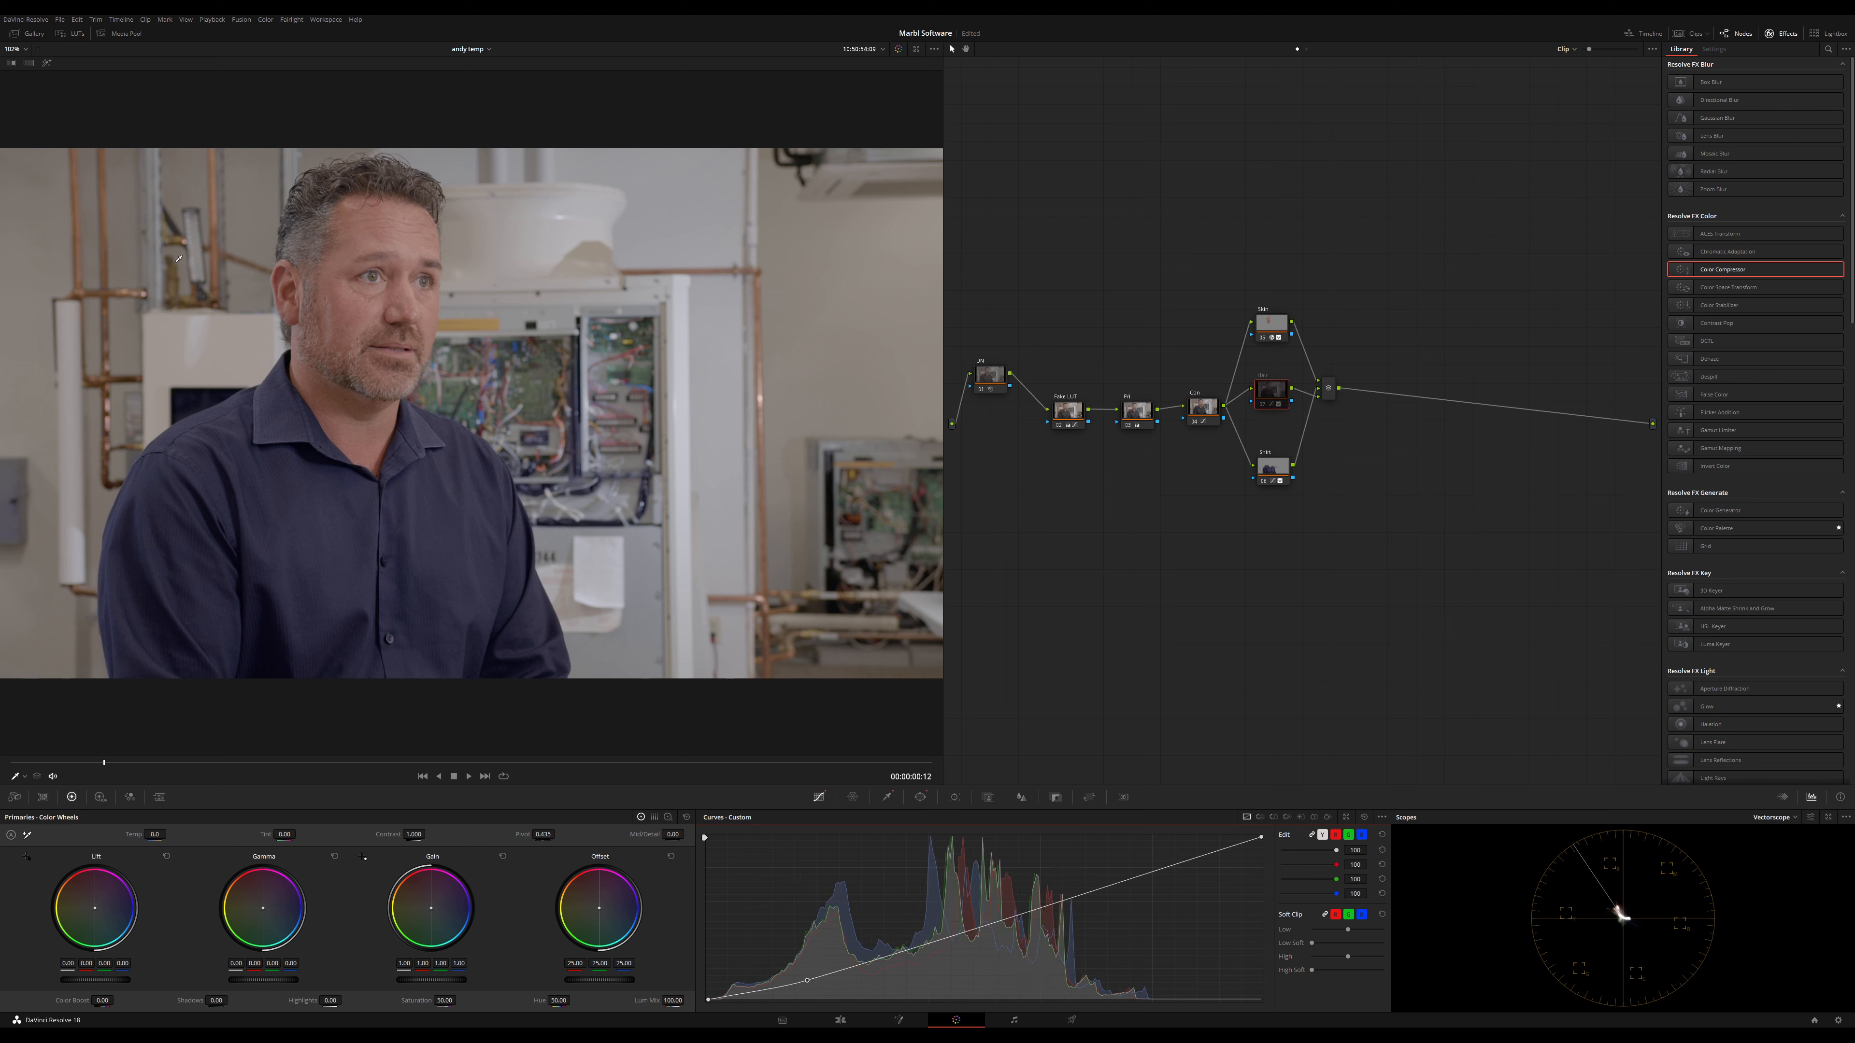
pyautogui.hotkey('ctrl', 'd')
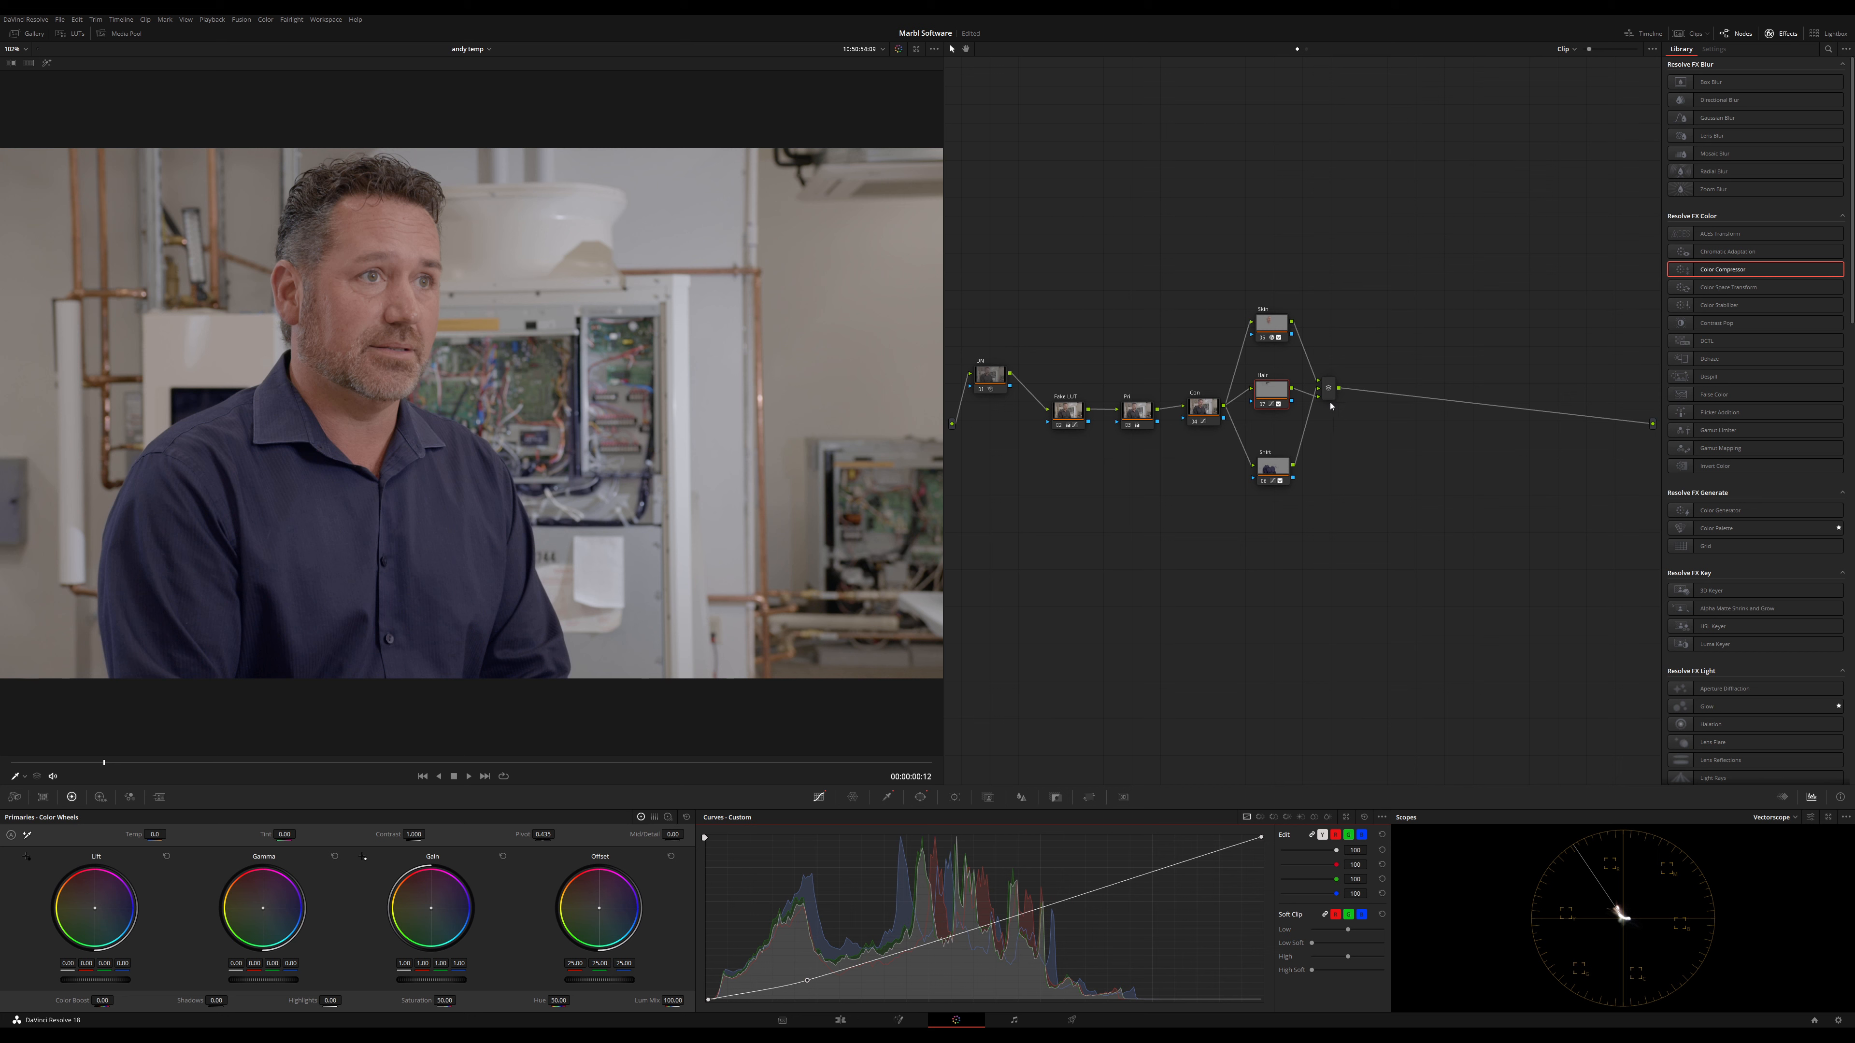
# Add a serial node labelled Sharpen at the end of the chain and set its blur radius to 0.48 for sharpening
pyautogui.moveTo(1330, 395); pyautogui.dragTo(1605, 429)
pyautogui.hotkey('alt', 's')
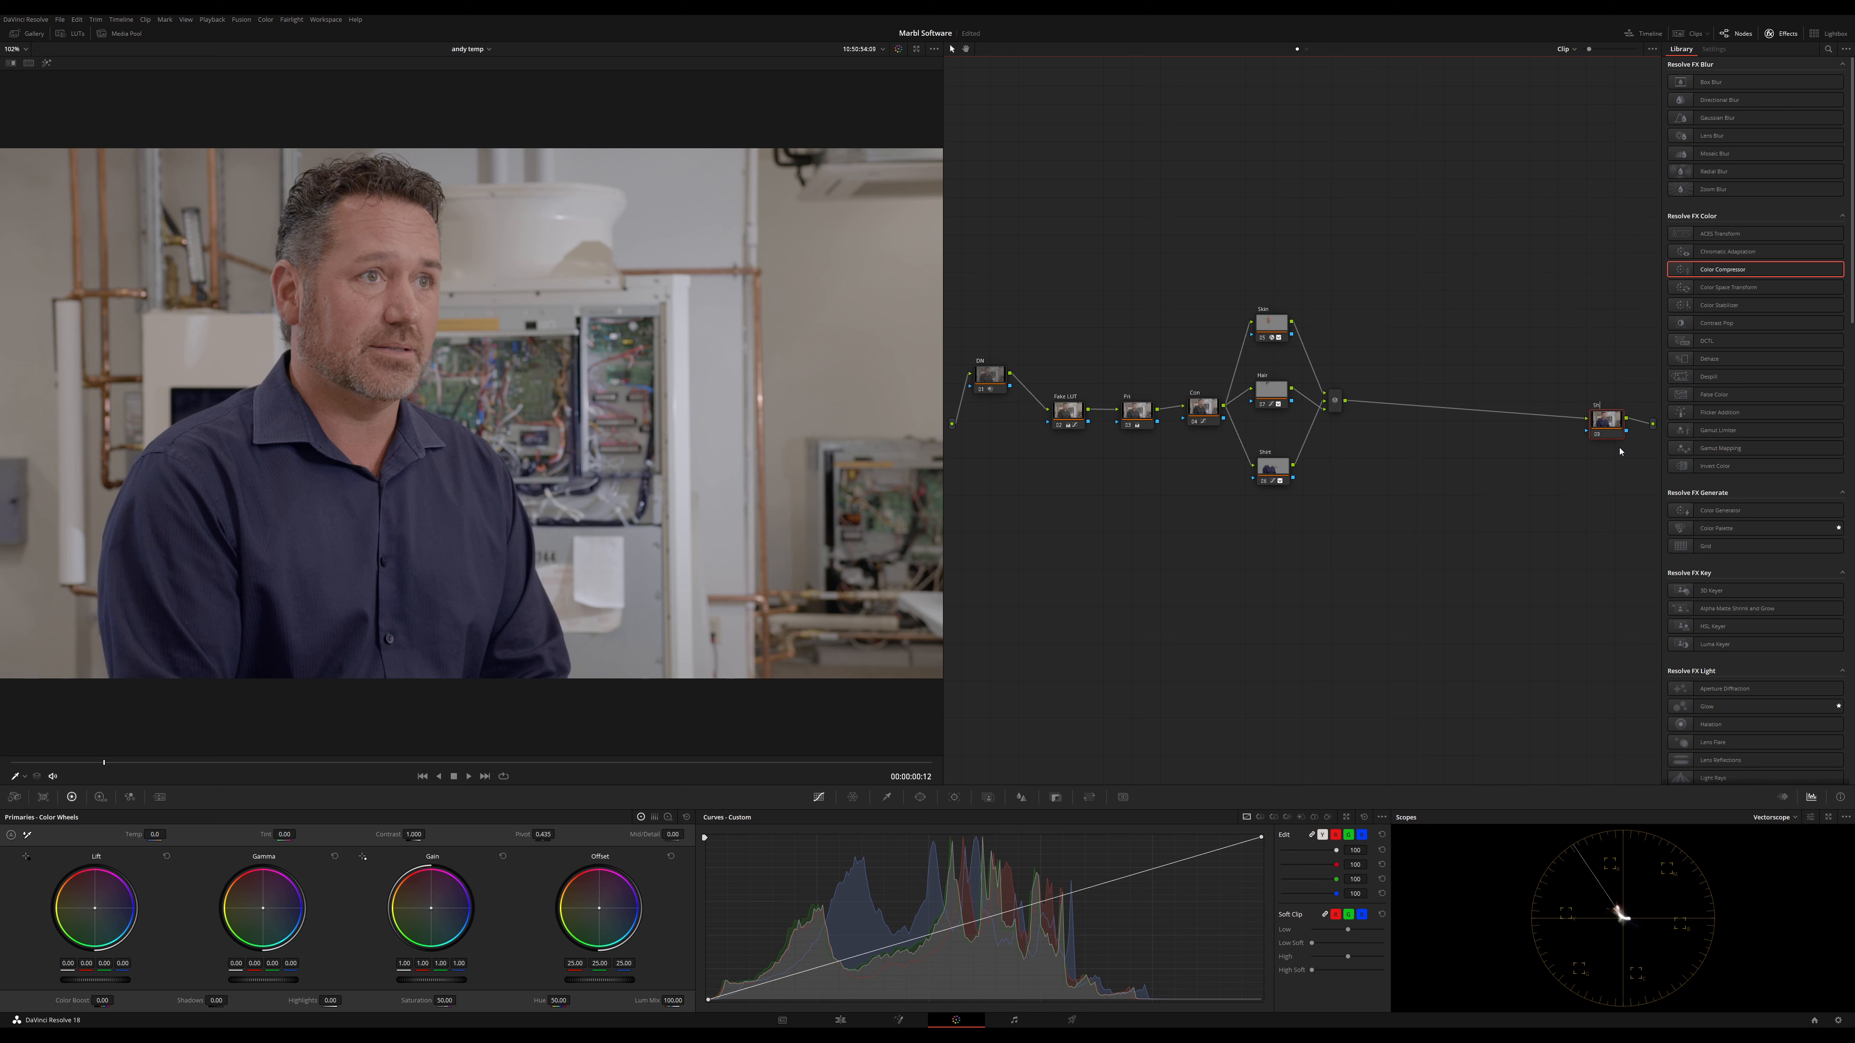
pyautogui.click(1021, 797)
pyautogui.doubleClick(834, 970)
pyautogui.press('BackSpace')
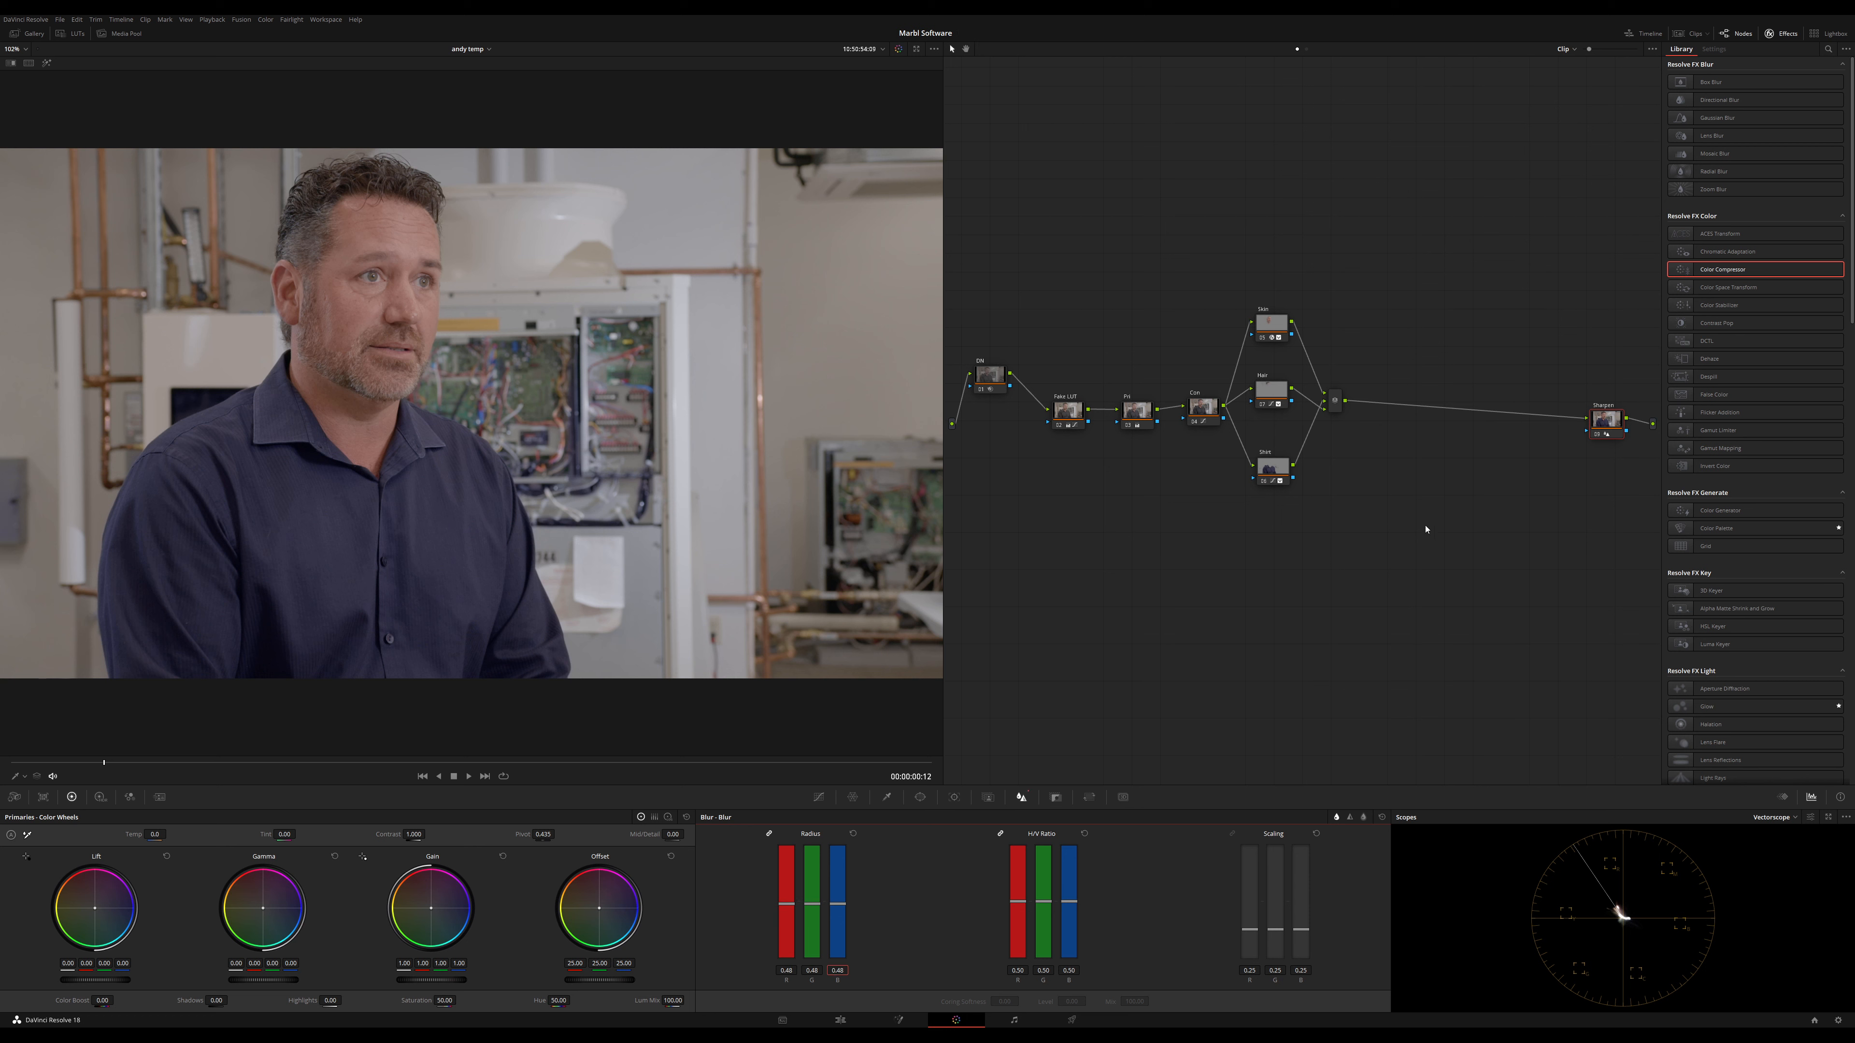
# Insert two serial nodes before the Sharpen node, labelled Lab and Neg Fill, and line them up in the chain
pyautogui.click(1607, 428)
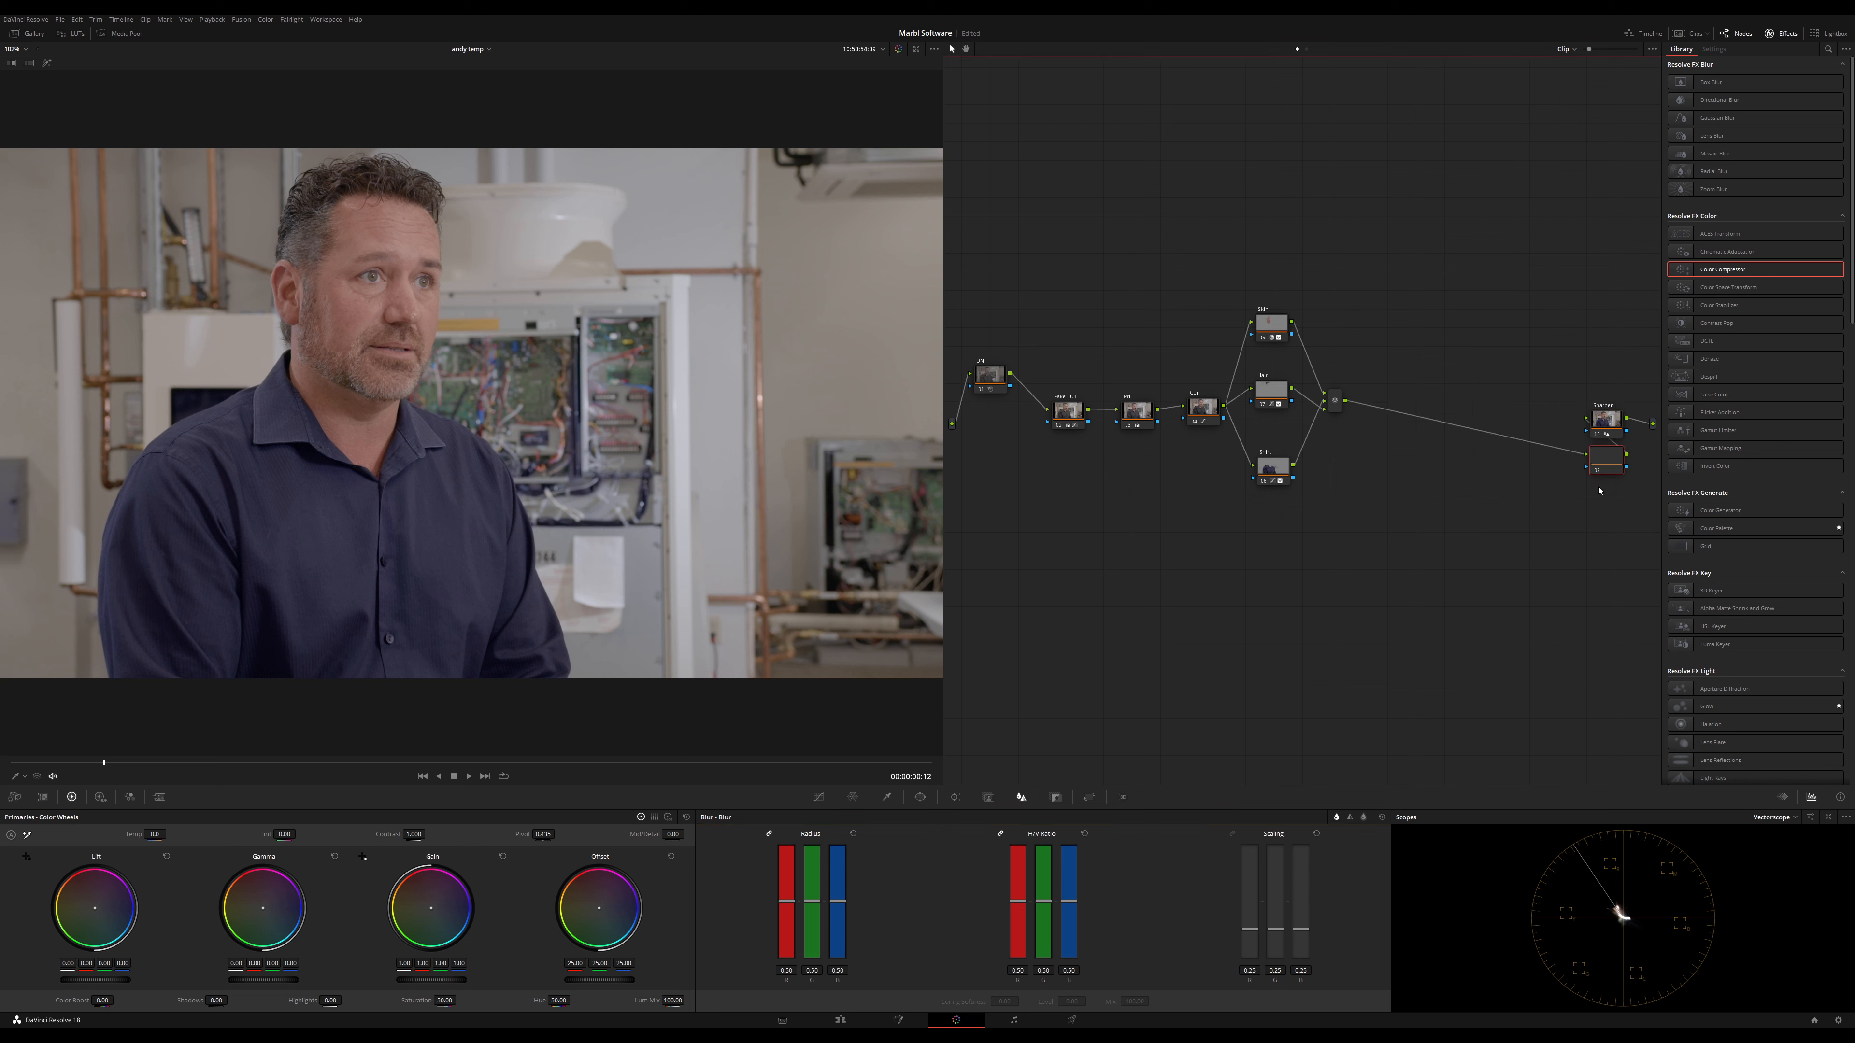
pyautogui.hotkey('shift', 's')
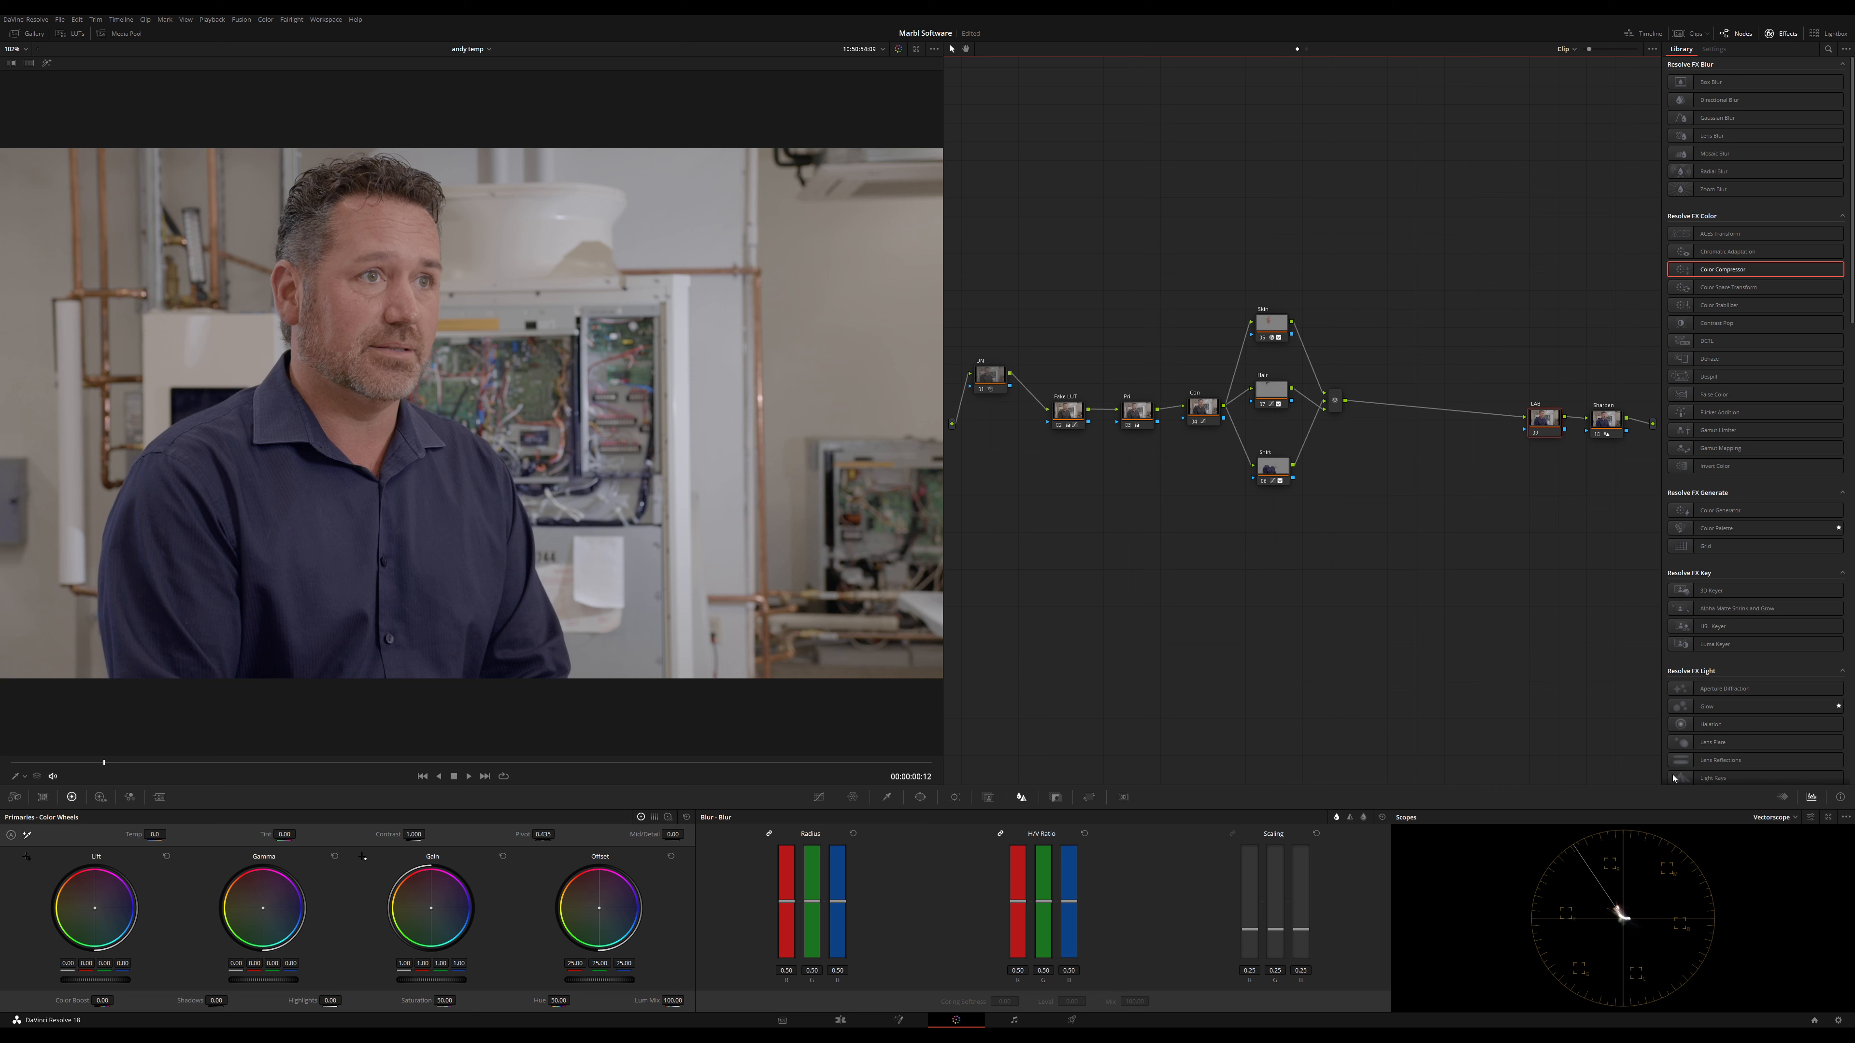
pyautogui.moveTo(1543, 422); pyautogui.dragTo(1532, 423)
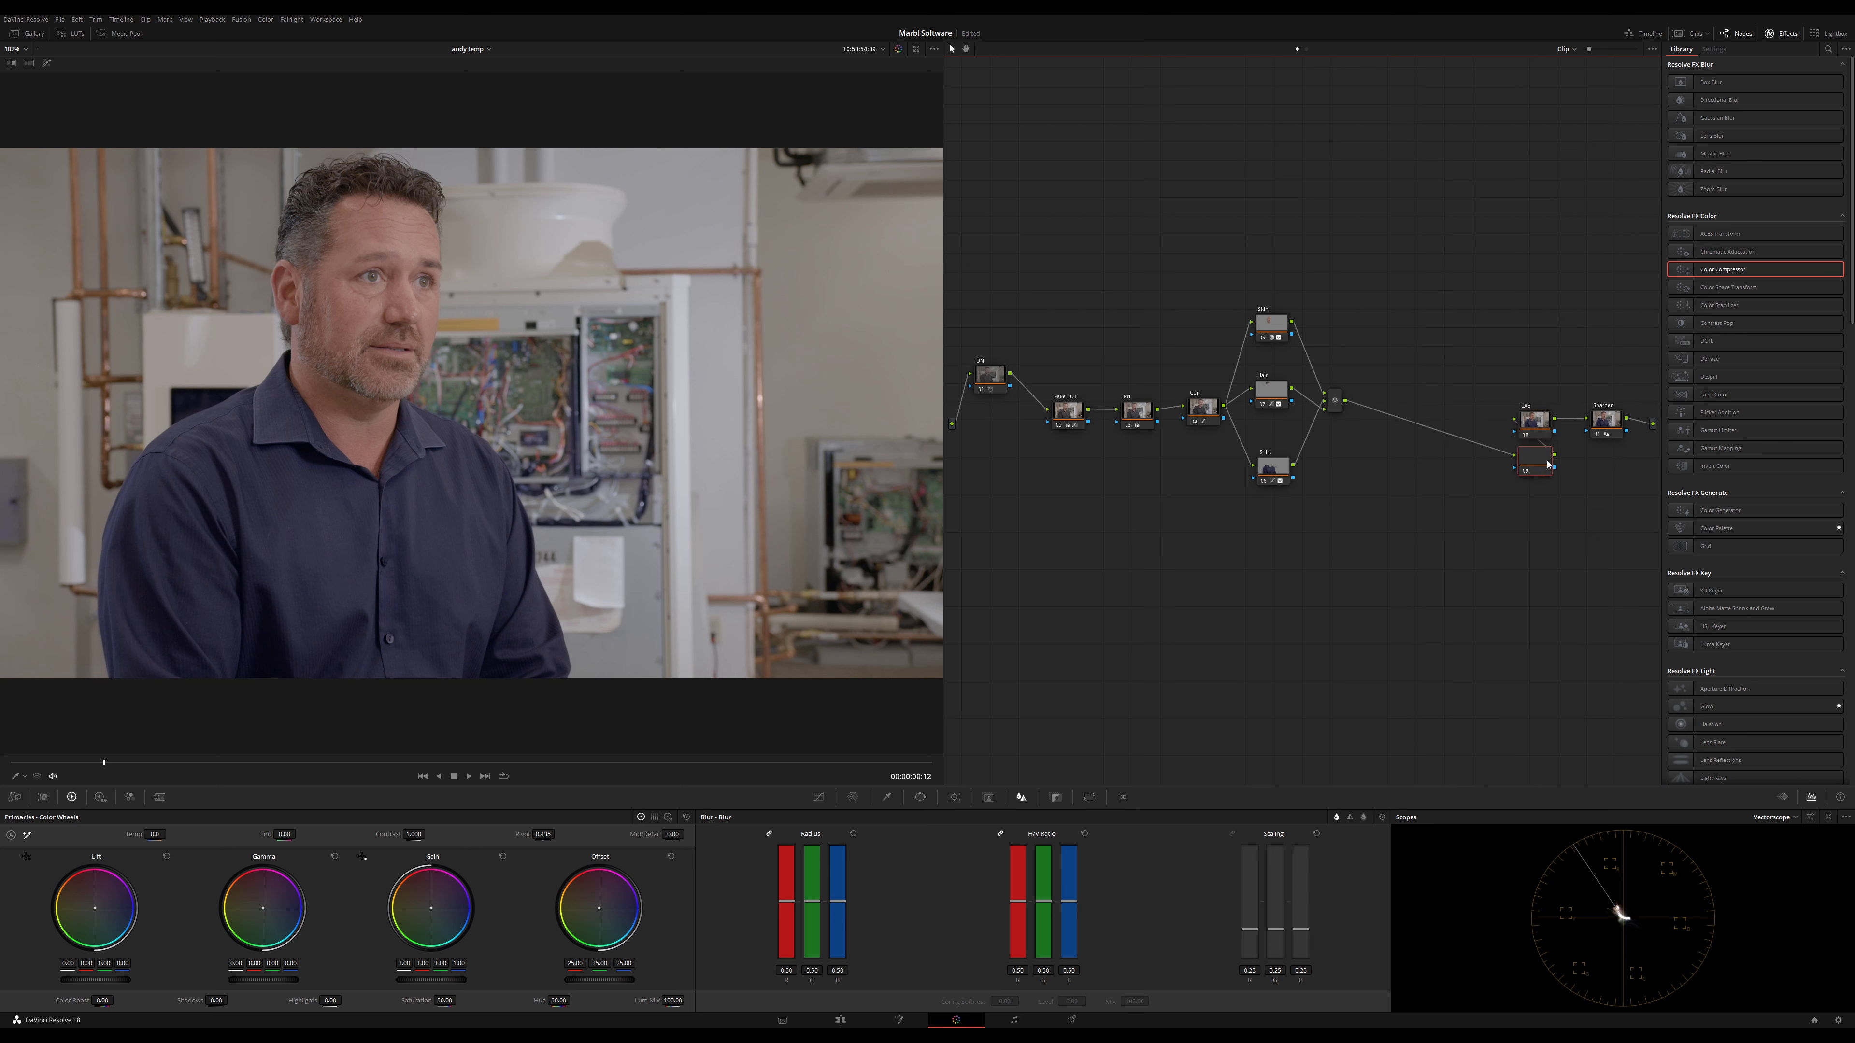
pyautogui.hotkey('shift', 's')
pyautogui.moveTo(1432, 426); pyautogui.dragTo(1461, 429)
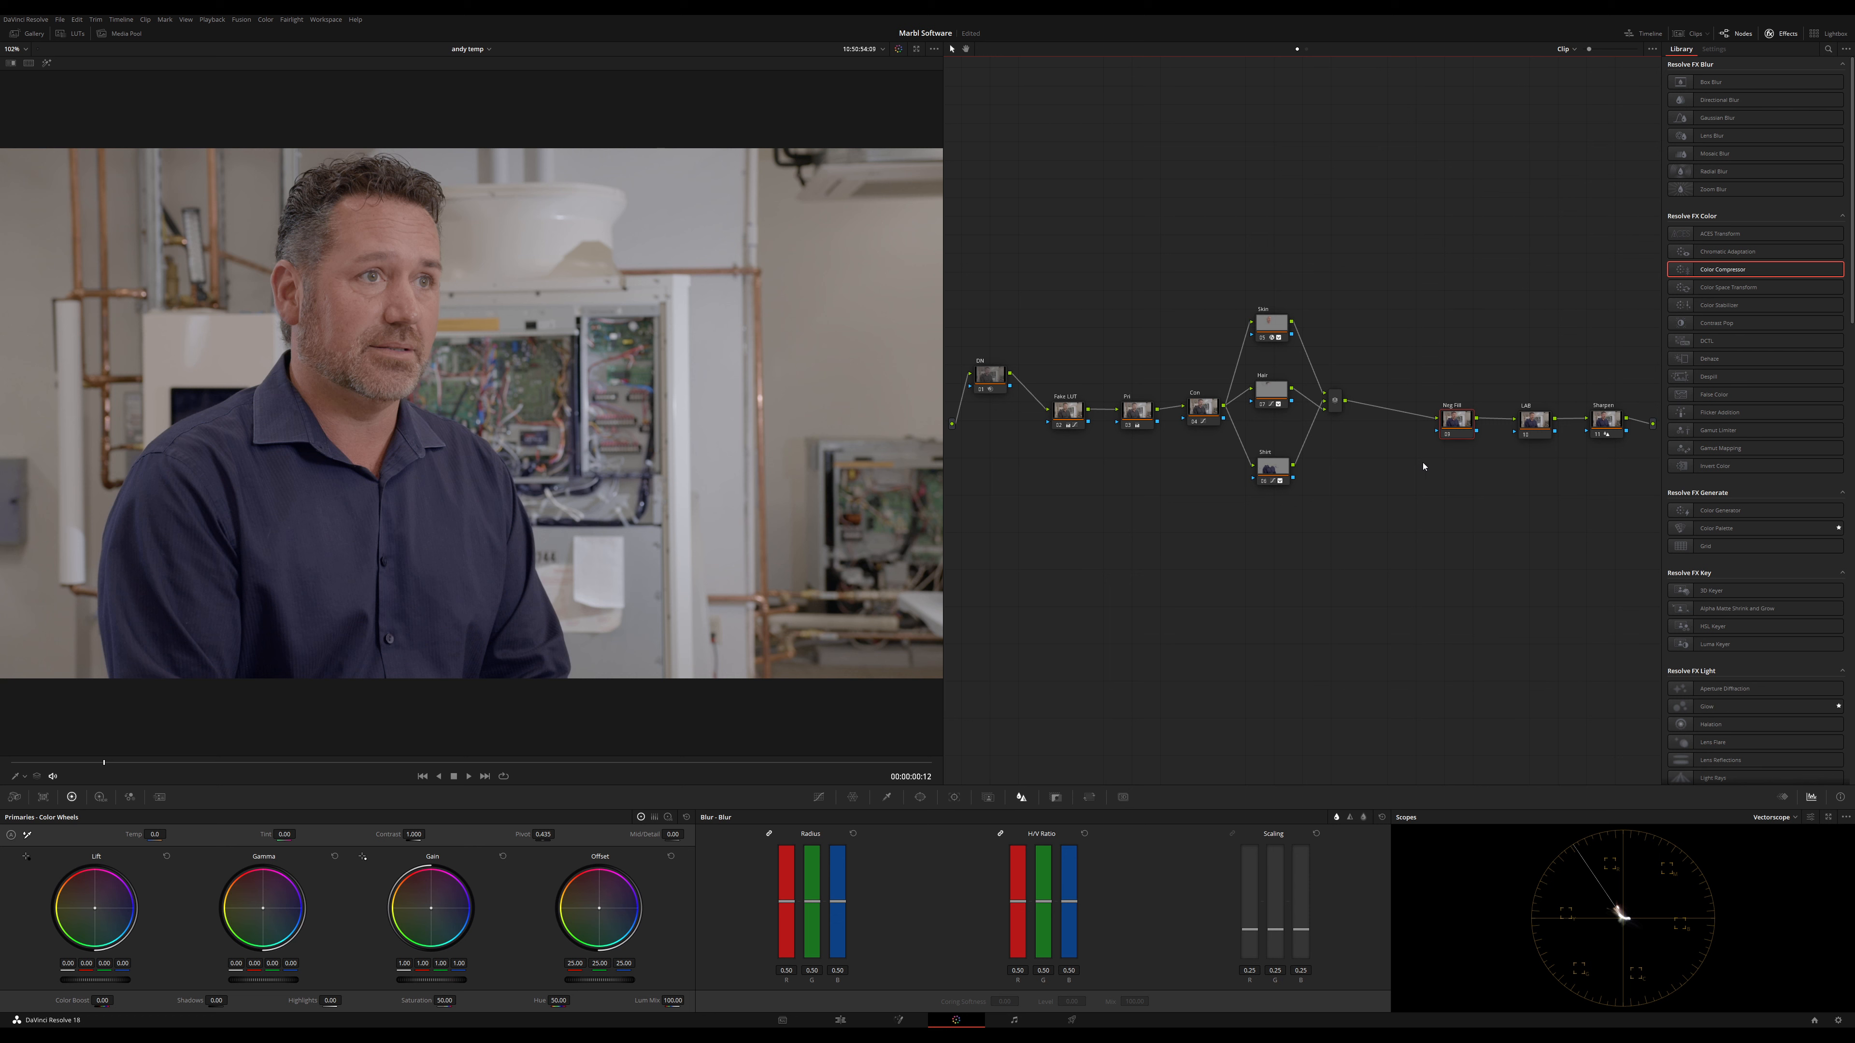
# Add a circular power window to the Neg Fill node, enlarge it past the frame height and soften it to about 12.56
pyautogui.click(818, 797)
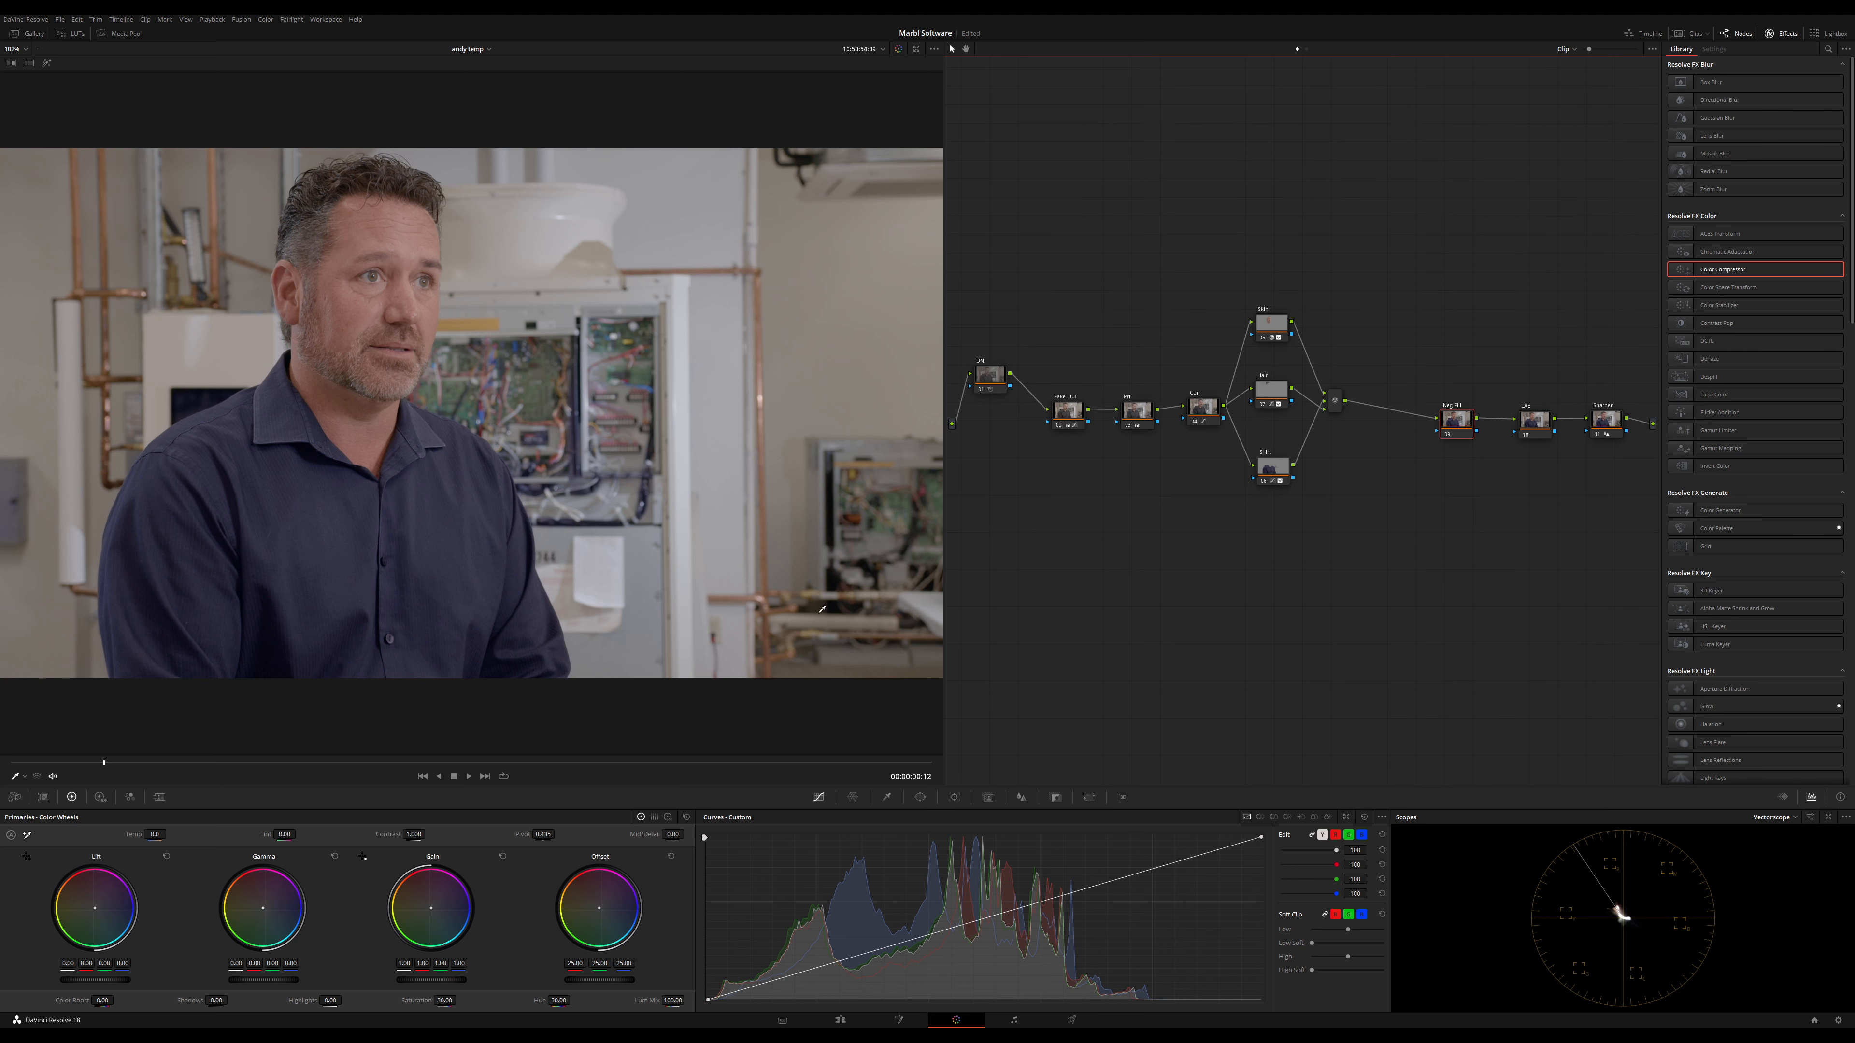
pyautogui.hotkey('ctrl', '-')
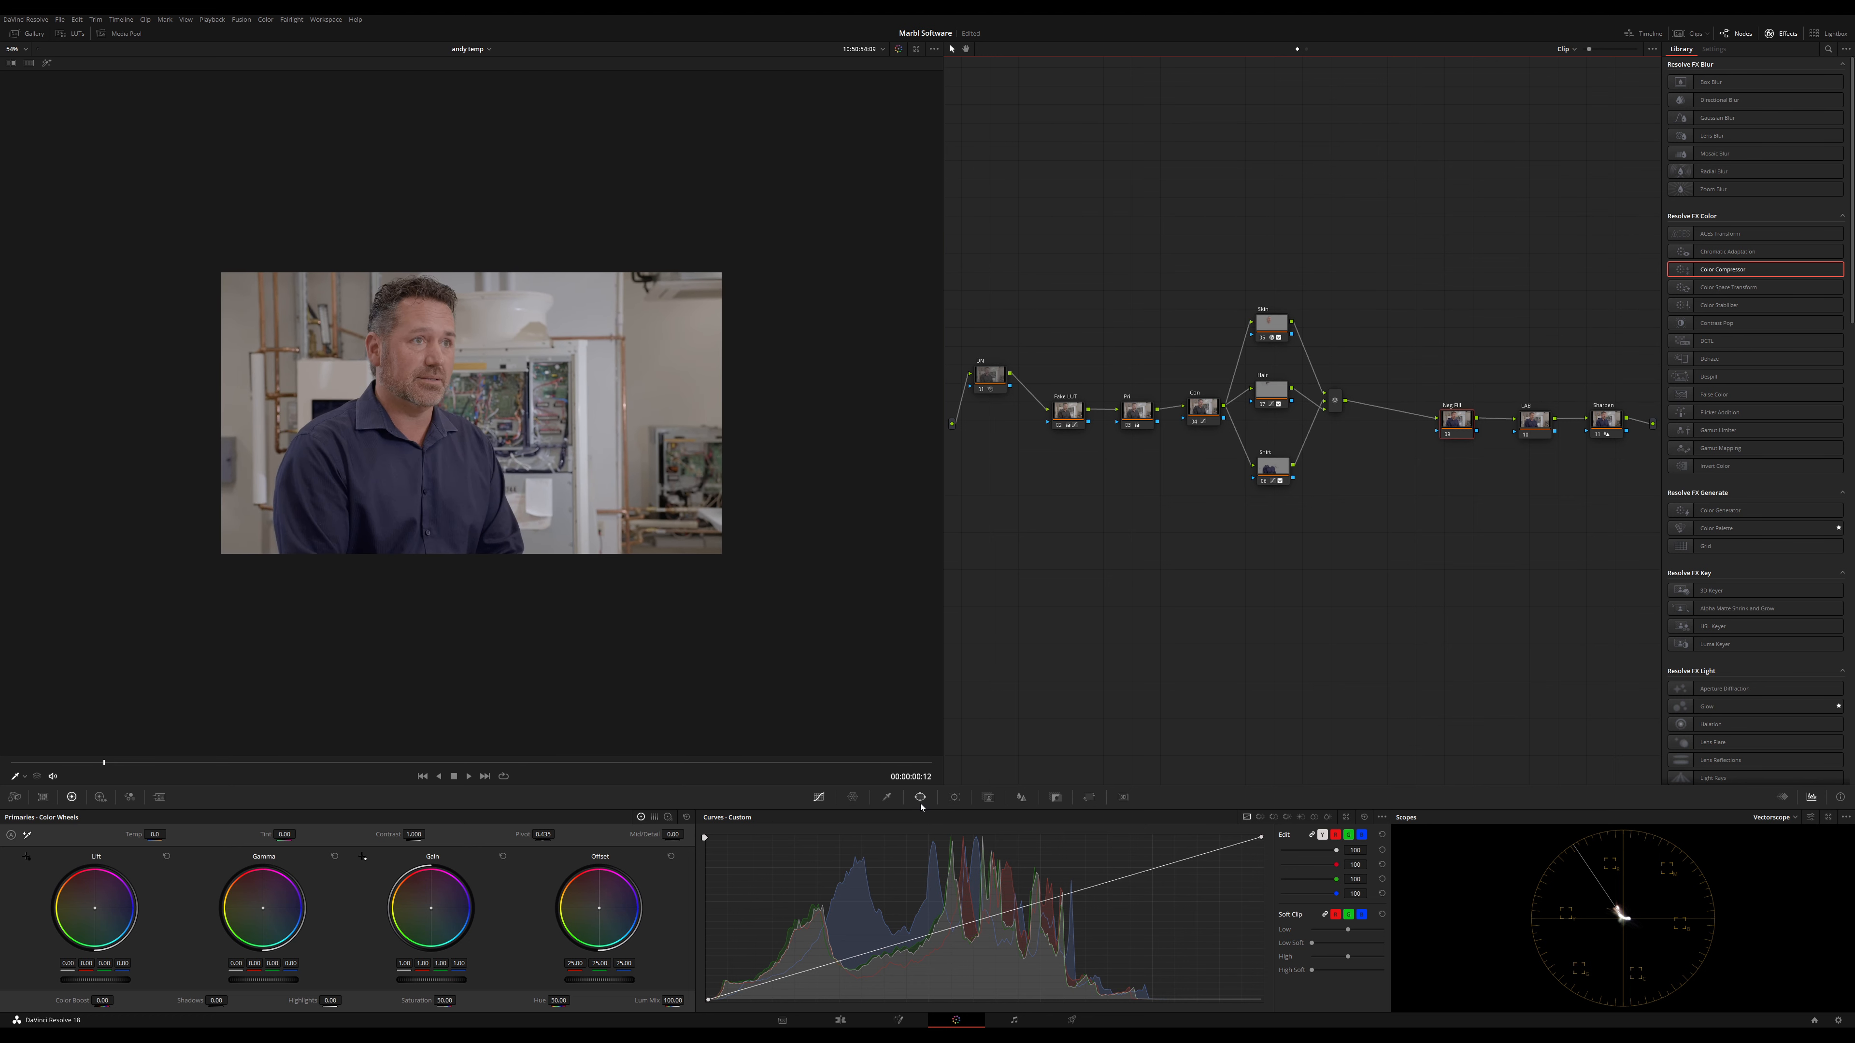
pyautogui.click(919, 798)
pyautogui.click(717, 884)
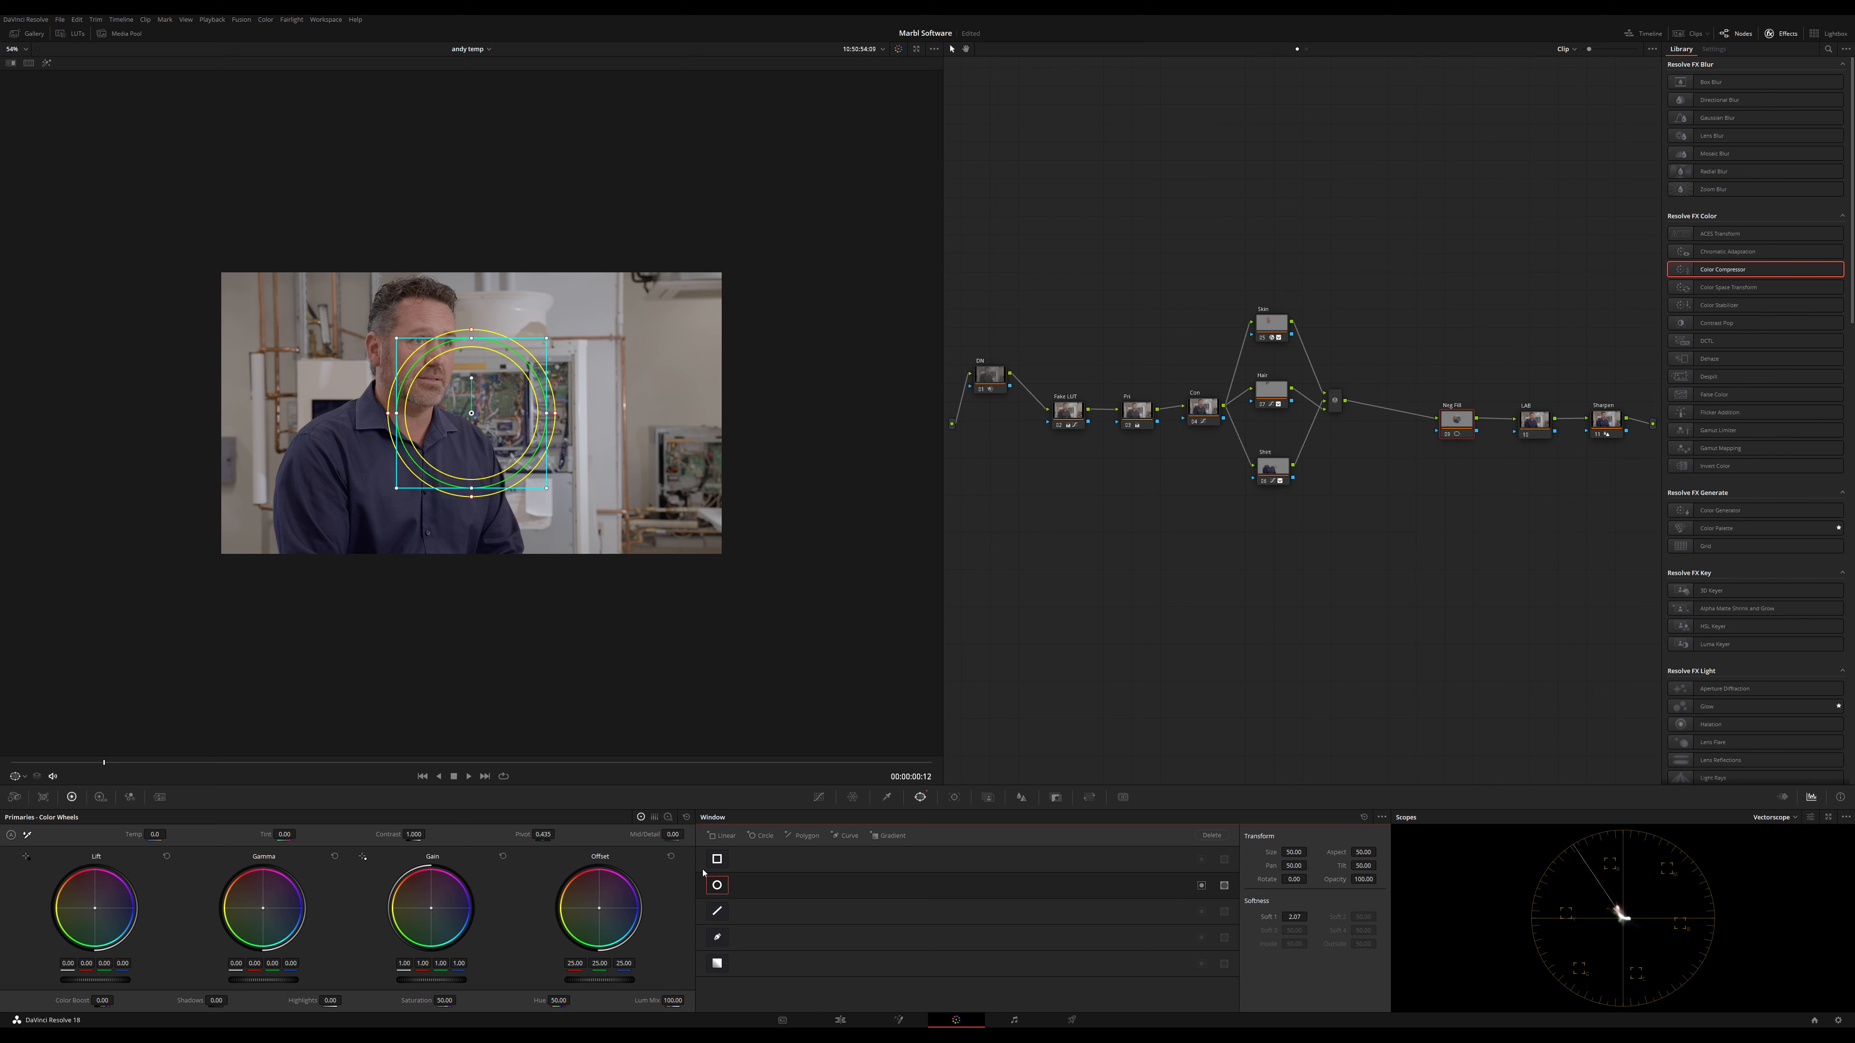
pyautogui.moveTo(548, 489); pyautogui.dragTo(625, 610)
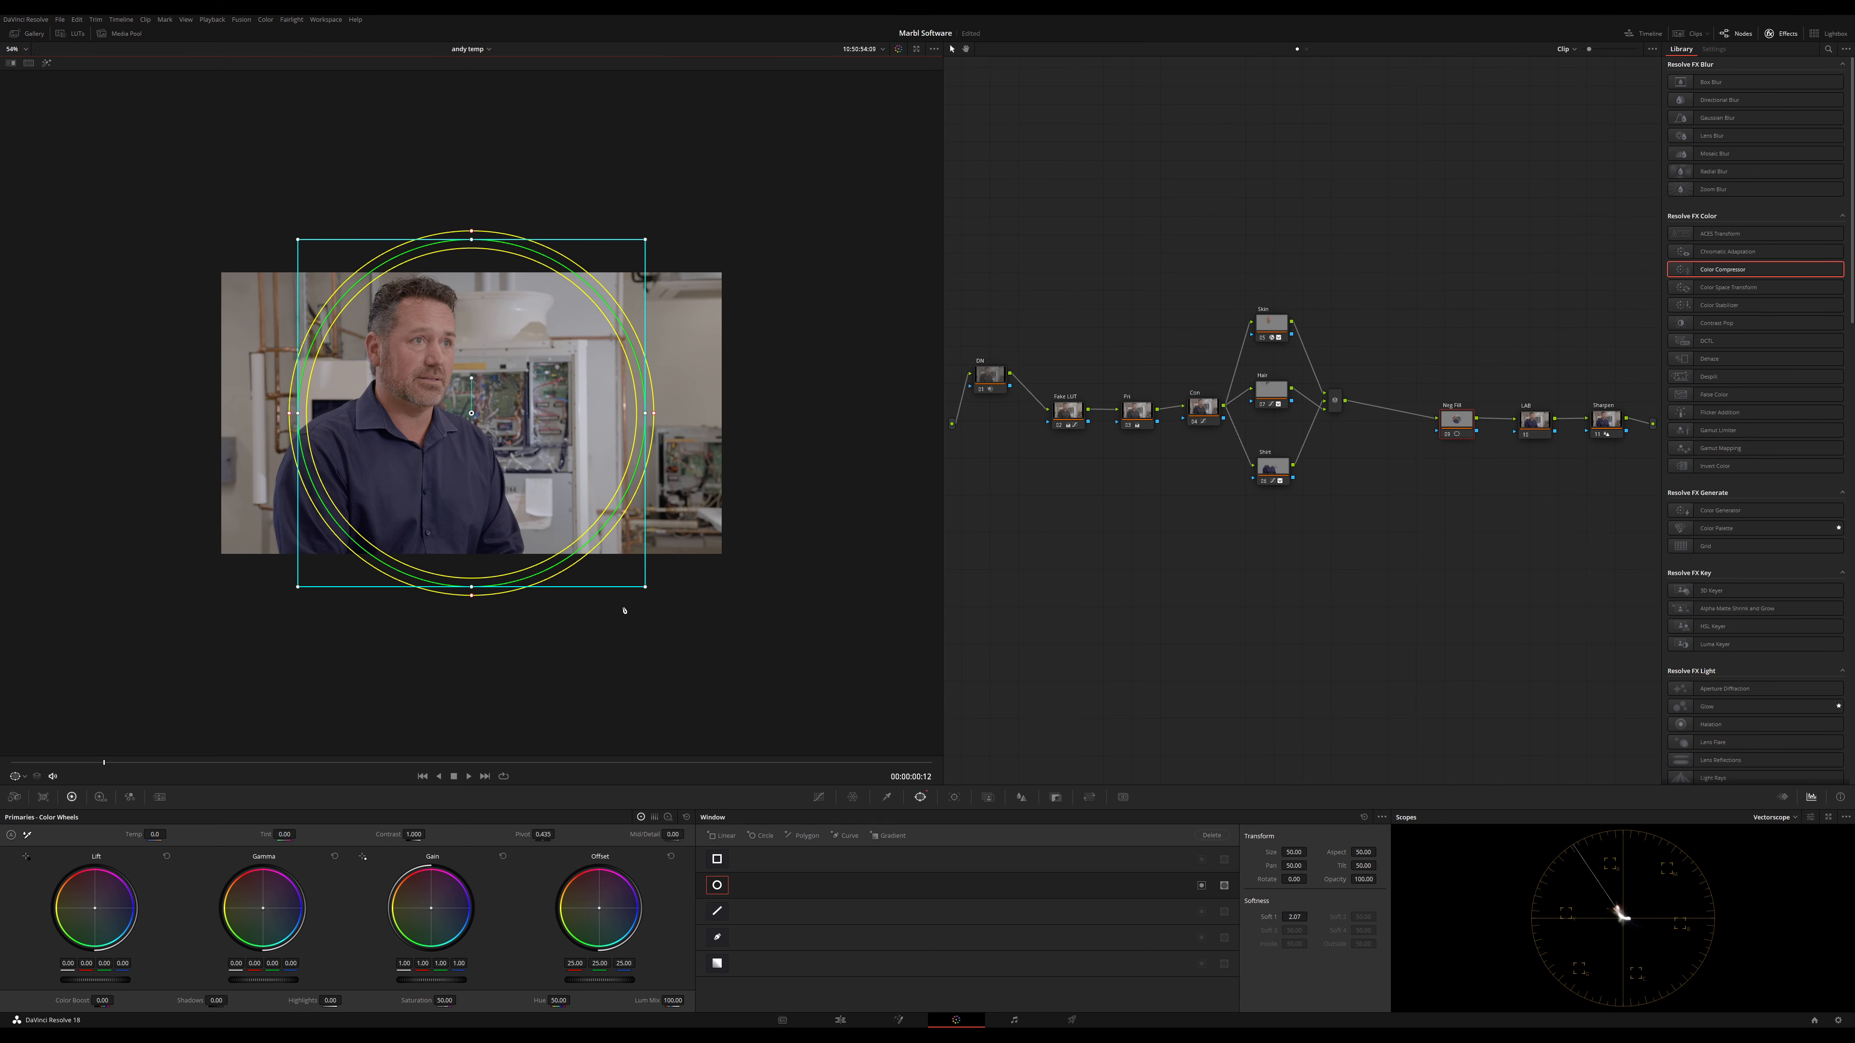
pyautogui.moveTo(655, 414); pyautogui.dragTo(699, 416)
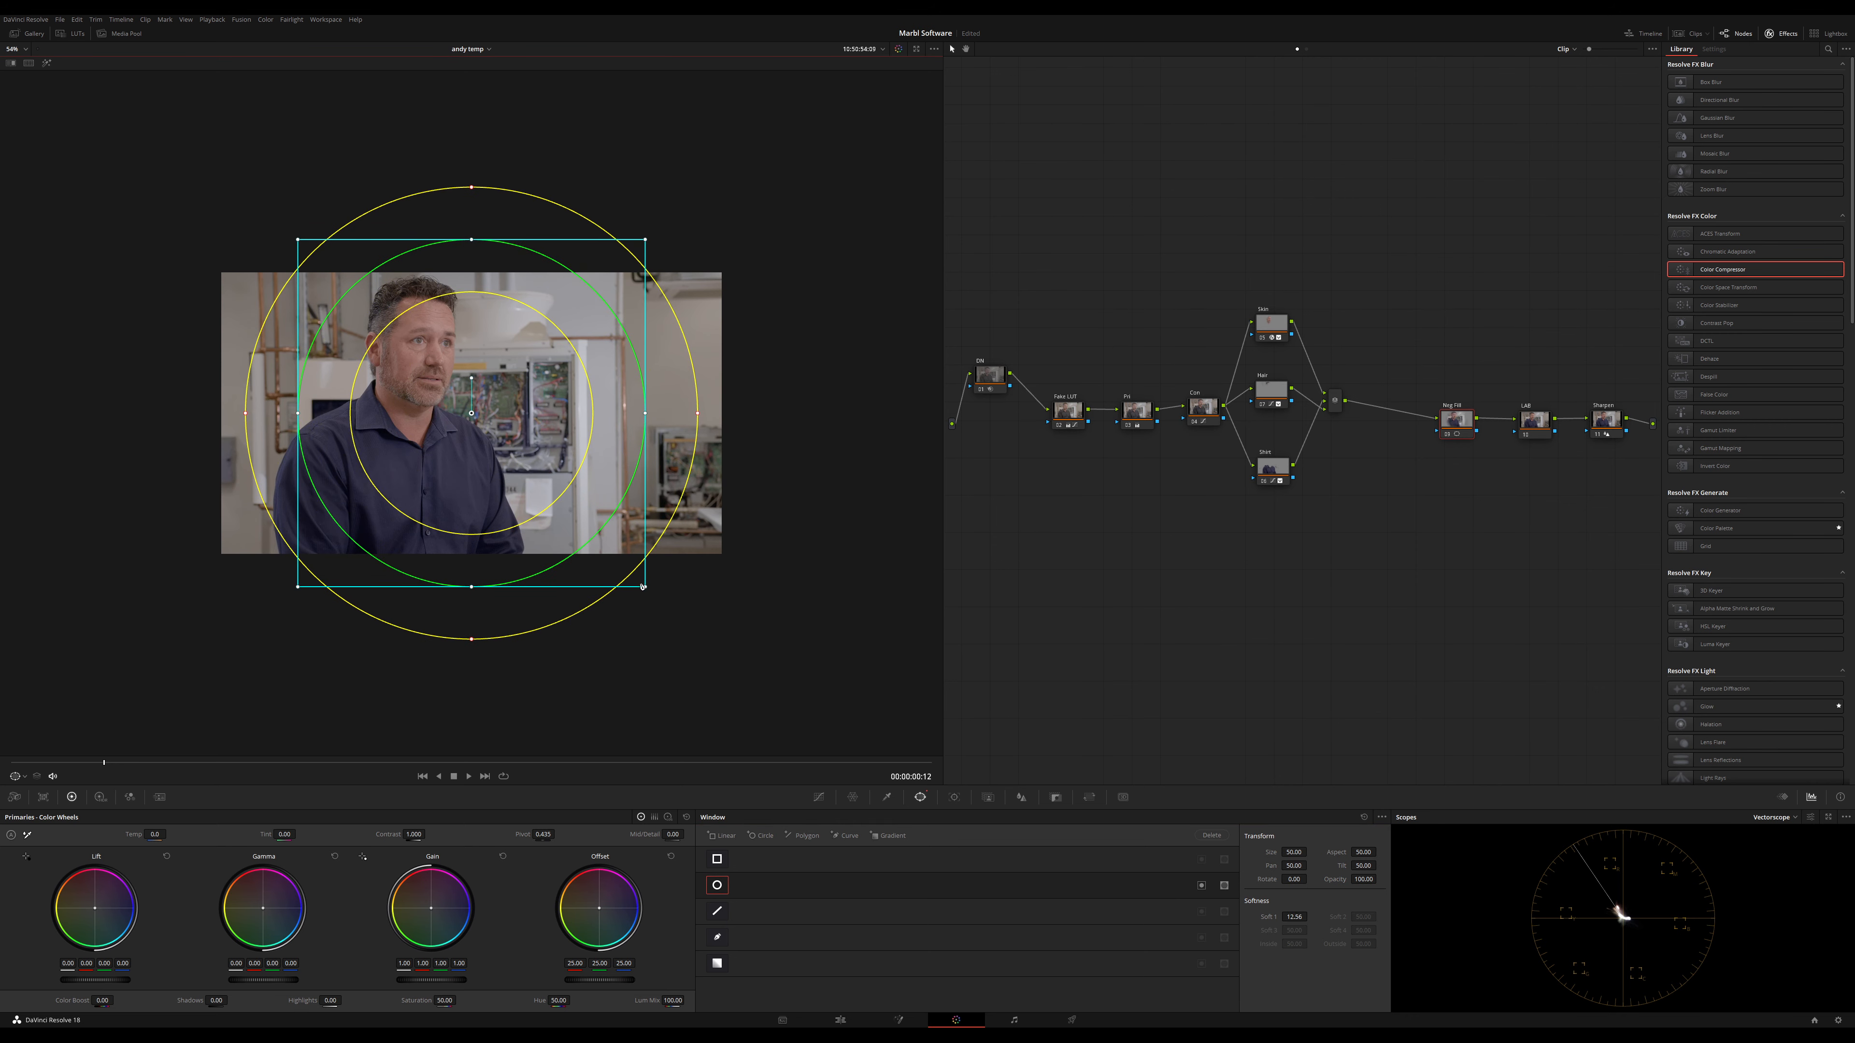
# Stretch the Neg Fill window into a tall ellipse and reposition it over the man and the background beside him
pyautogui.moveTo(645, 587); pyautogui.dragTo(679, 621)
pyautogui.moveTo(472, 623); pyautogui.dragTo(472, 757)
pyautogui.moveTo(483, 522); pyautogui.dragTo(435, 622)
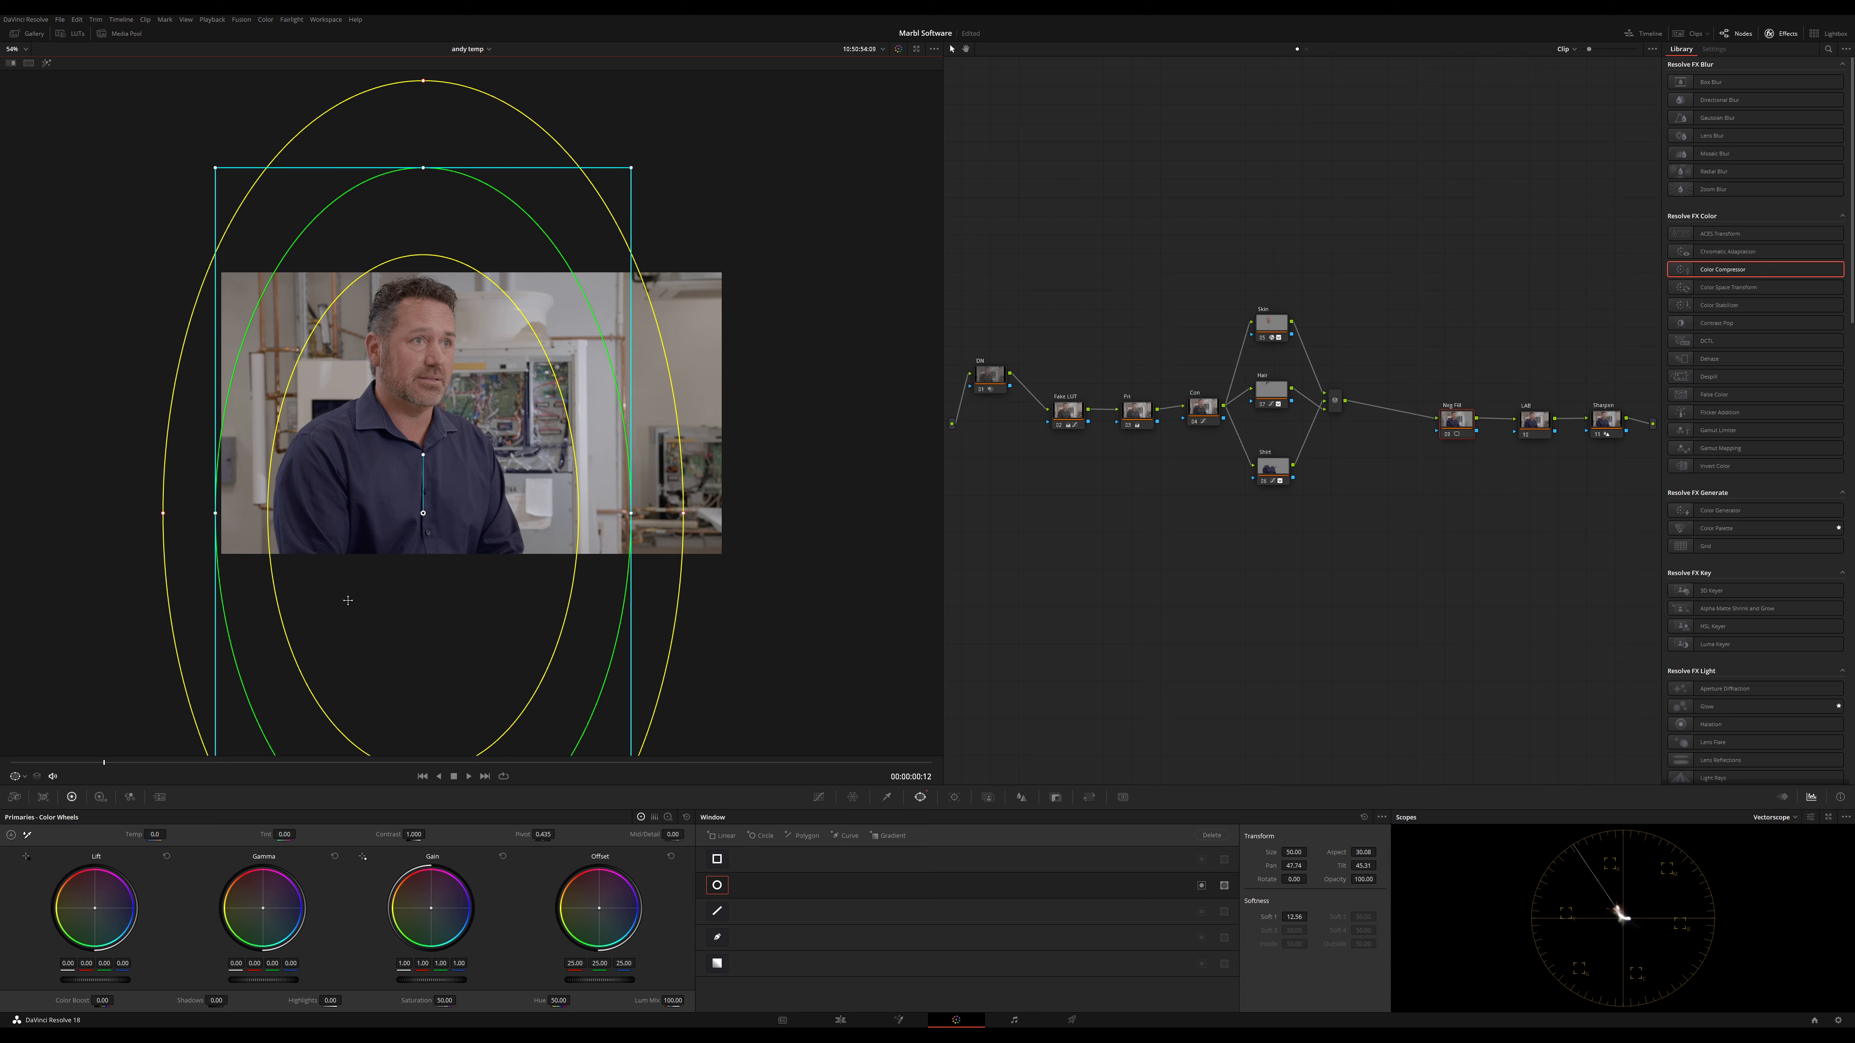
pyautogui.moveTo(348, 600); pyautogui.dragTo(478, 623)
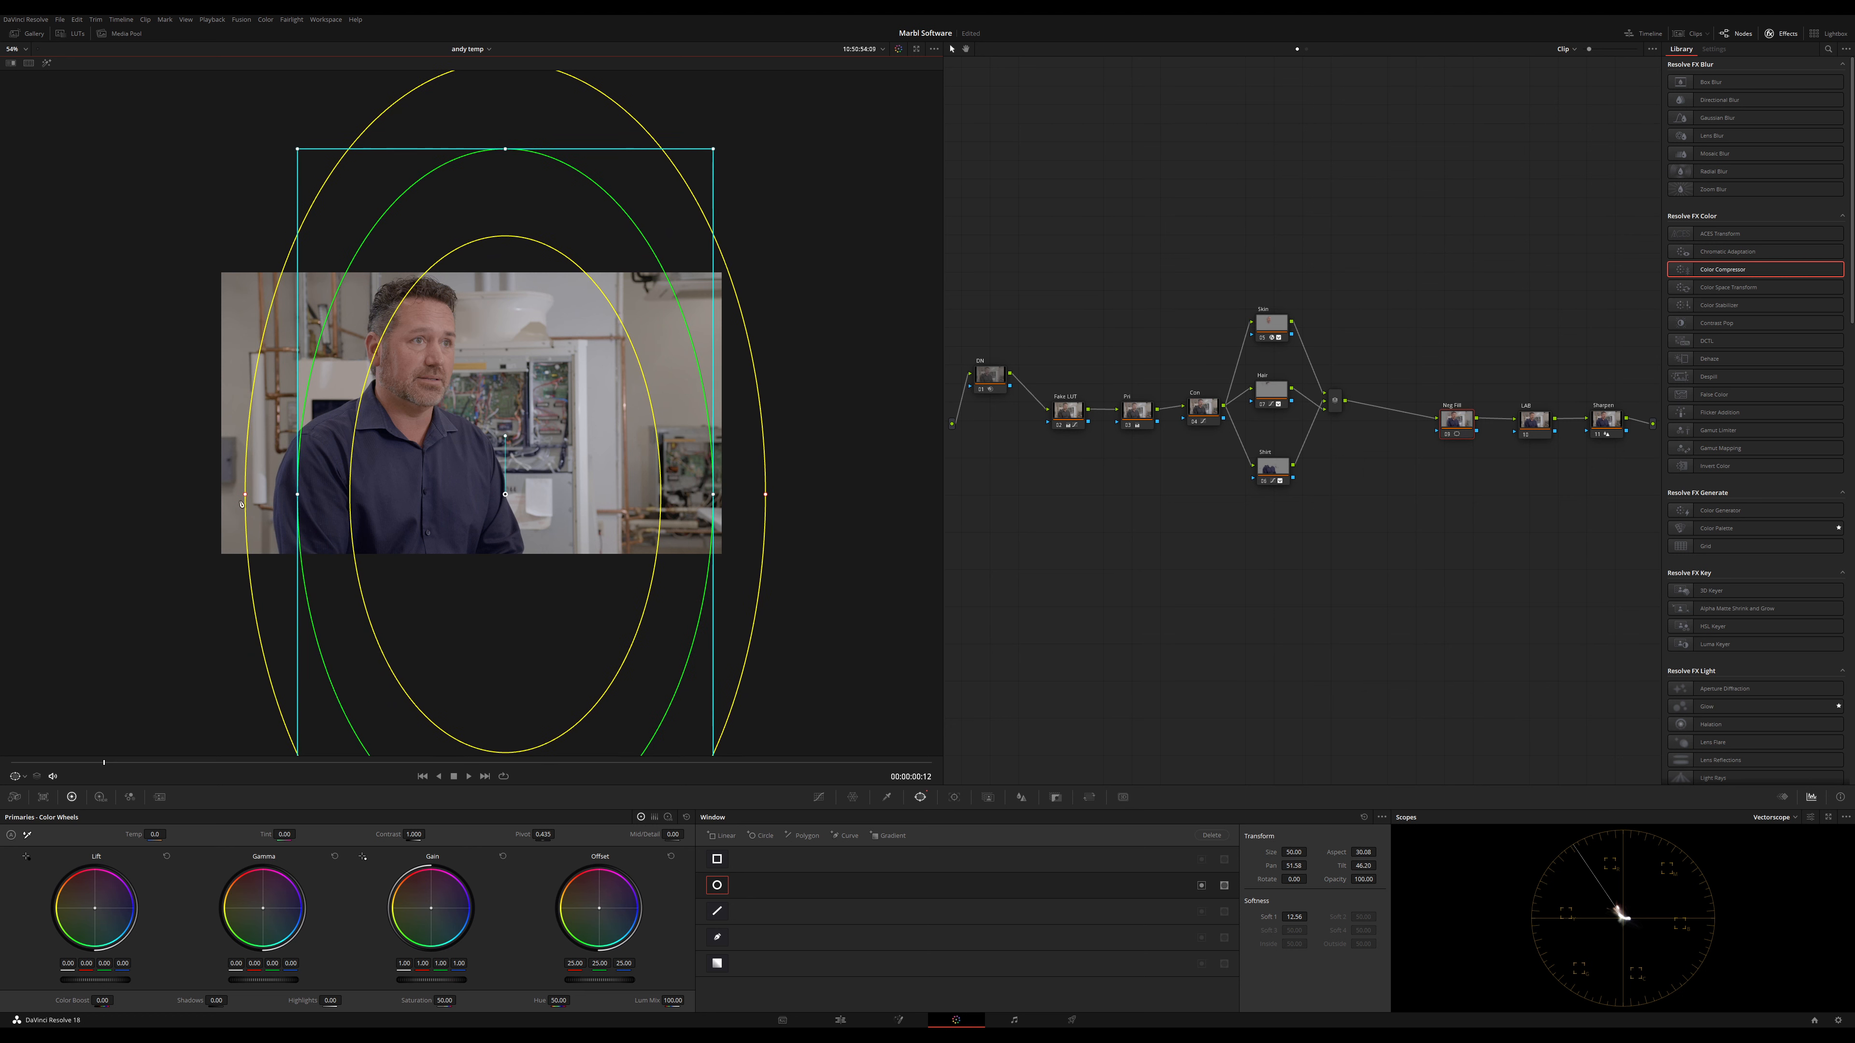
# Raise the Neg Fill window's softness to about 18.63, widen the ellipse slightly and shift it a little down toward the man
pyautogui.moveTo(246, 497); pyautogui.dragTo(254, 512)
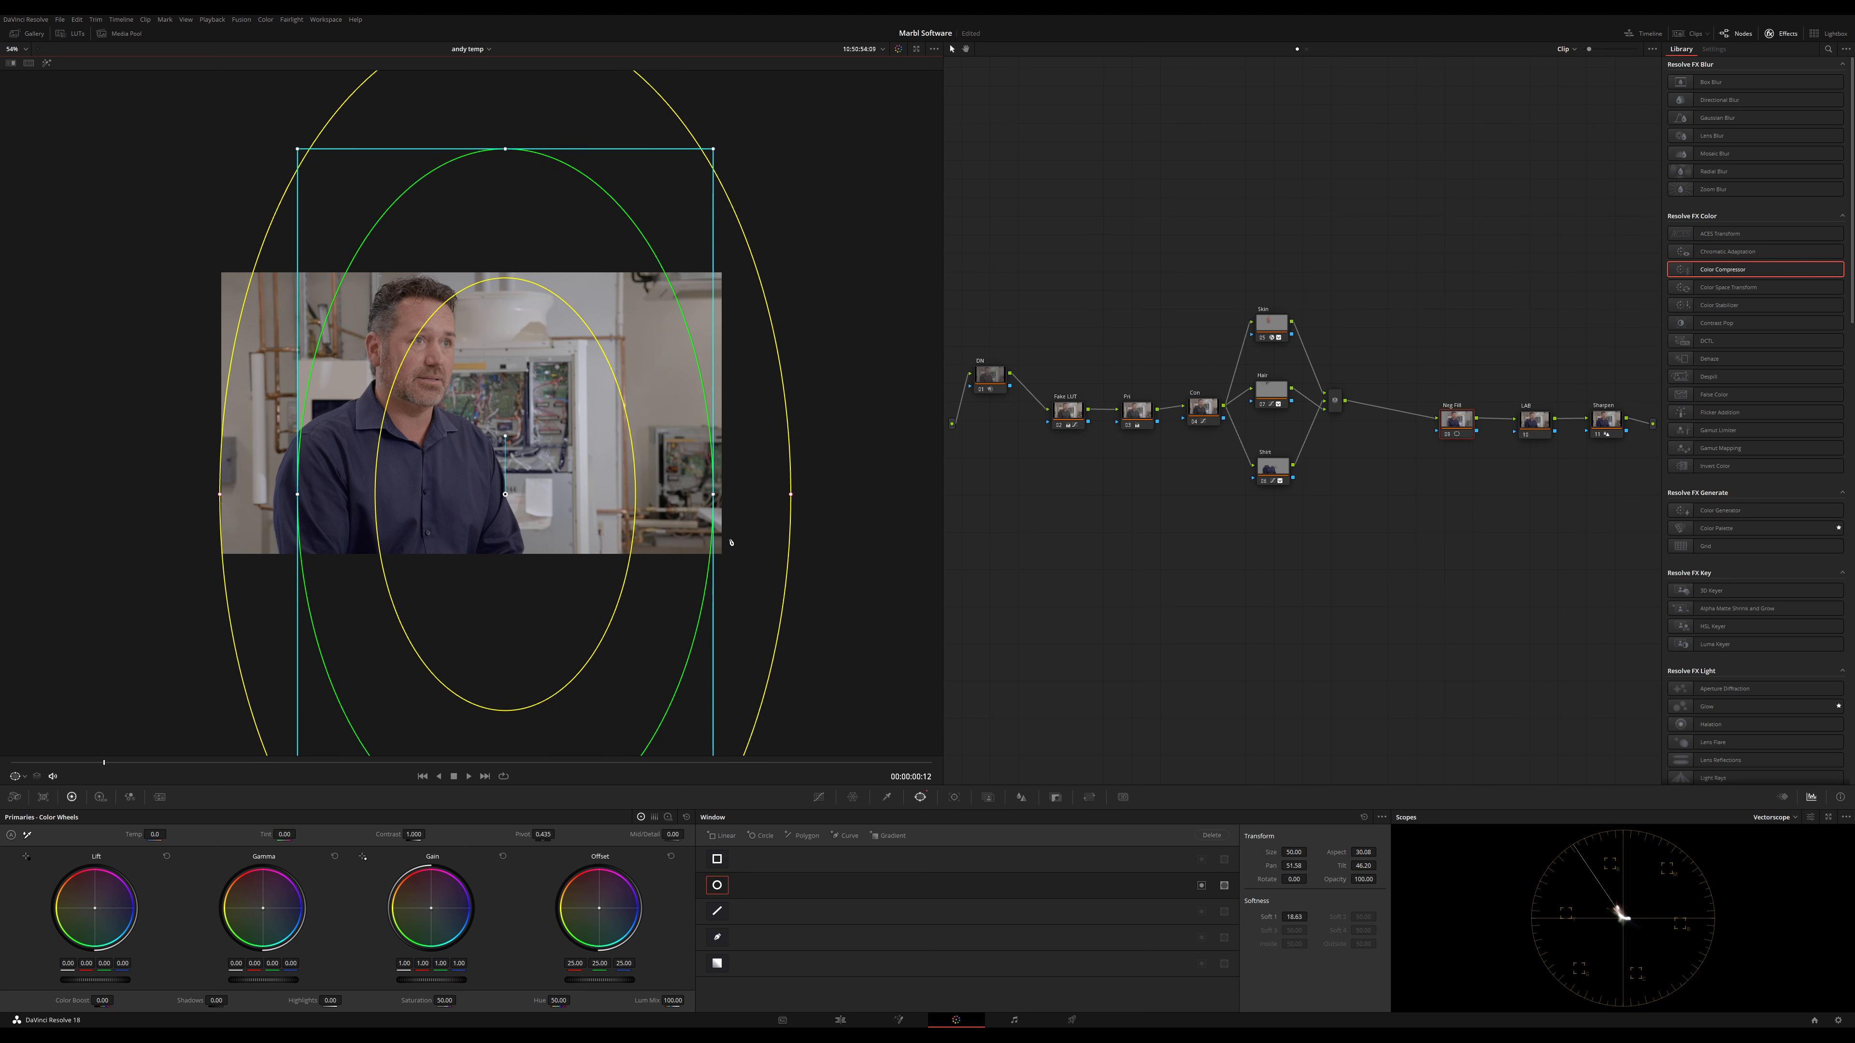
pyautogui.moveTo(716, 497); pyautogui.dragTo(731, 497)
pyautogui.scroll(-3, 674, 276)
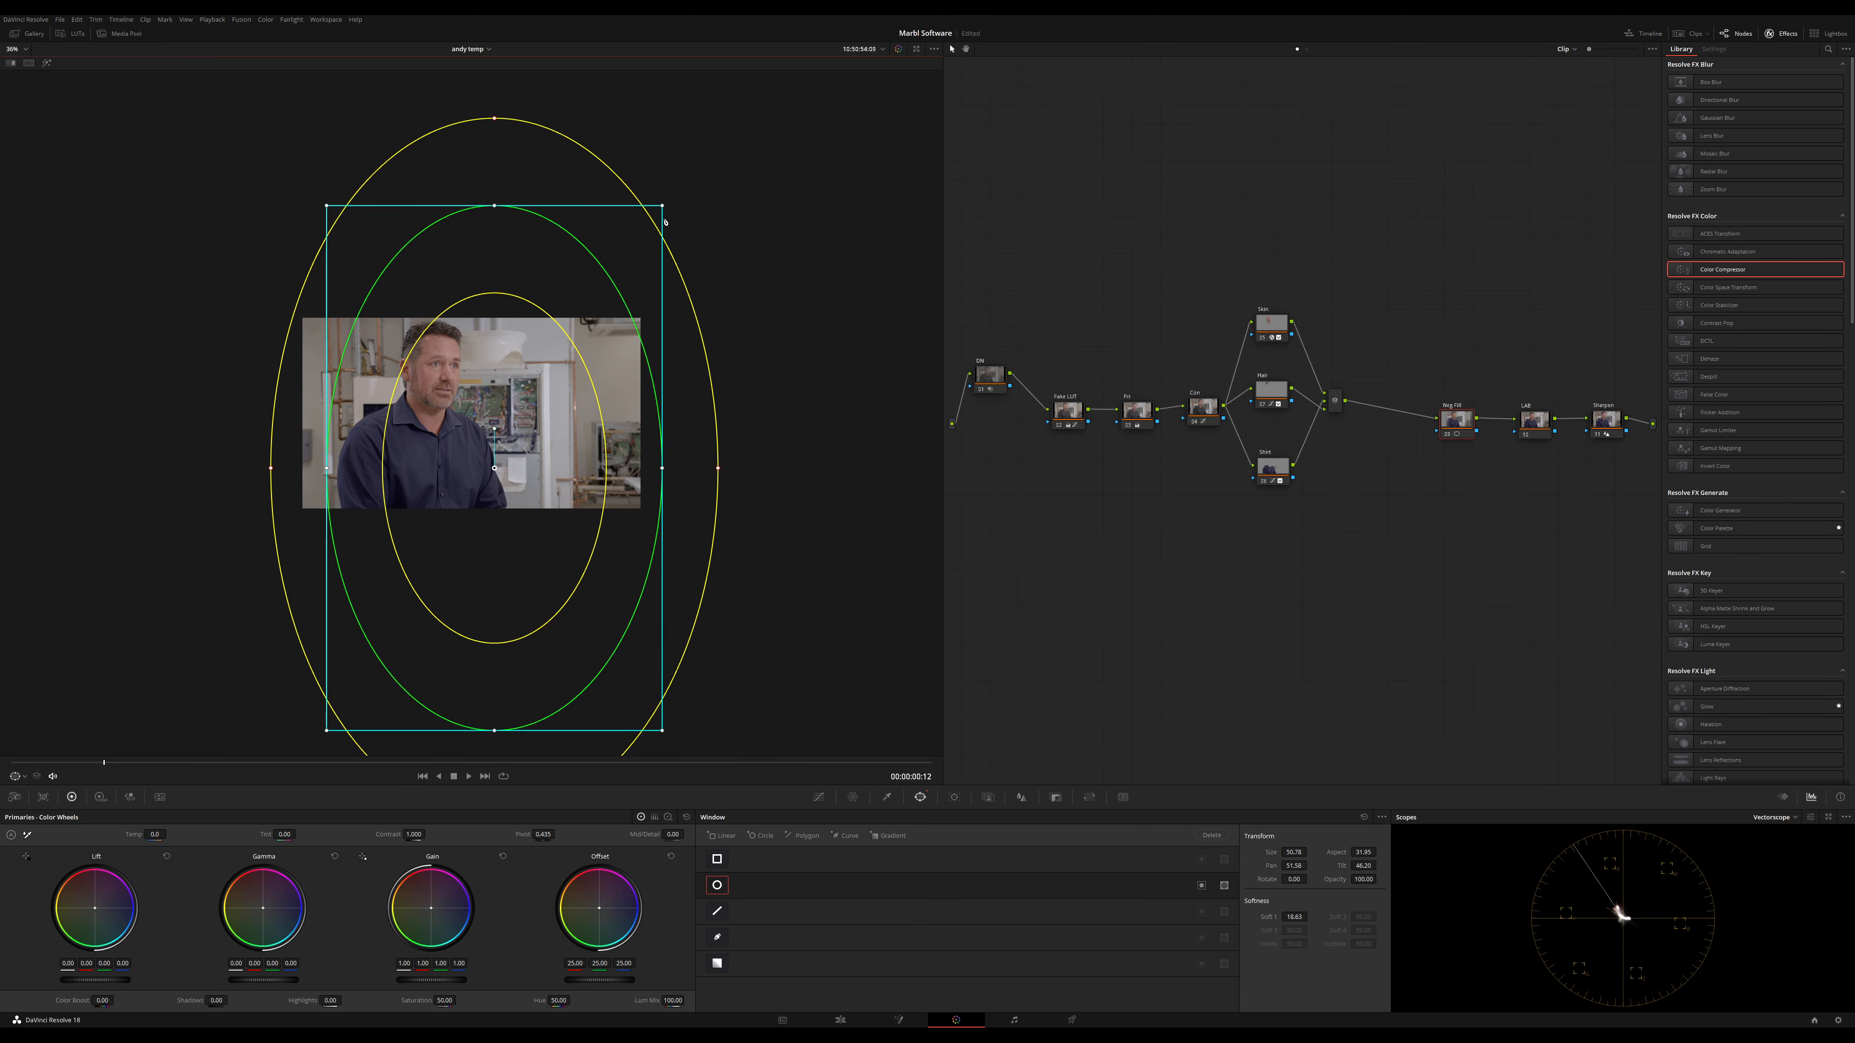
pyautogui.moveTo(453, 600)
pyautogui.mouseDown()
pyautogui.moveTo(460, 574)
pyautogui.moveTo(455, 638)
pyautogui.moveTo(496, 676)
pyautogui.moveTo(446, 650)
pyautogui.moveTo(447, 612)
pyautogui.mouseUp()
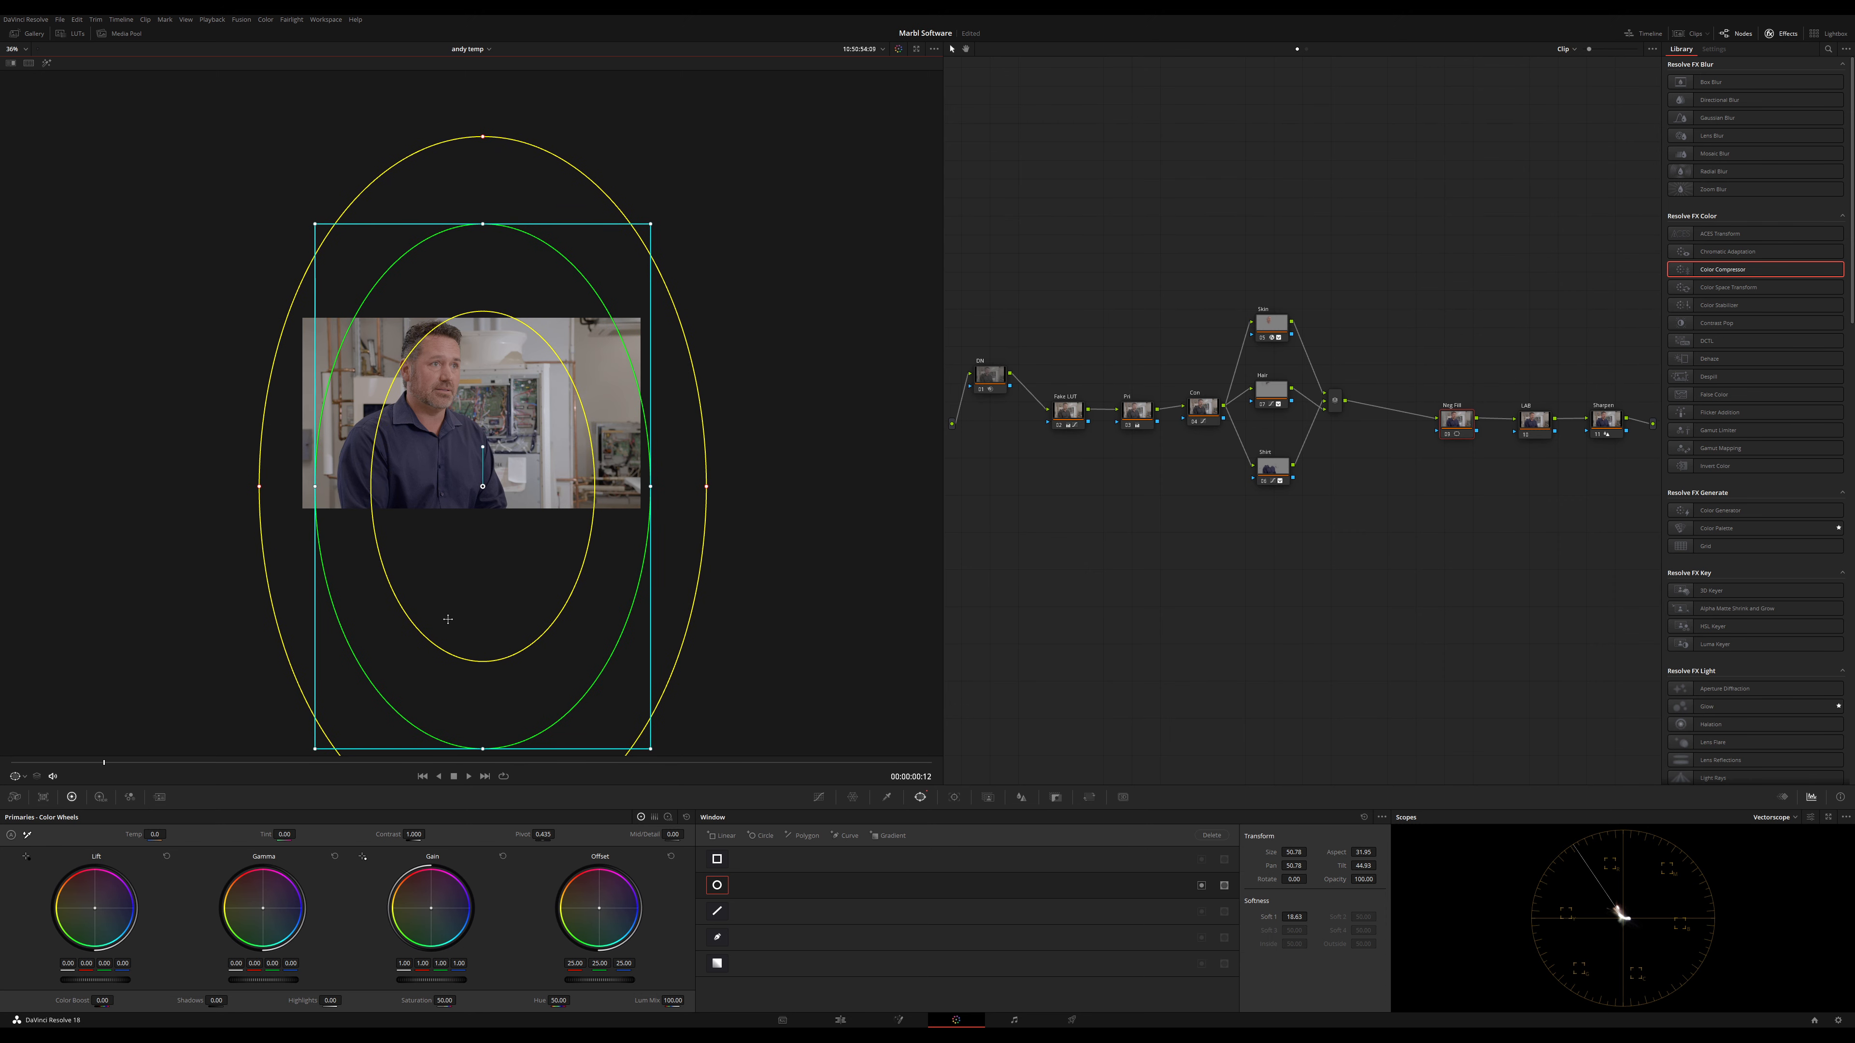
pyautogui.scroll(-1, 454, 411)
pyautogui.scroll(2, 454, 411)
pyautogui.scroll(3, 454, 411)
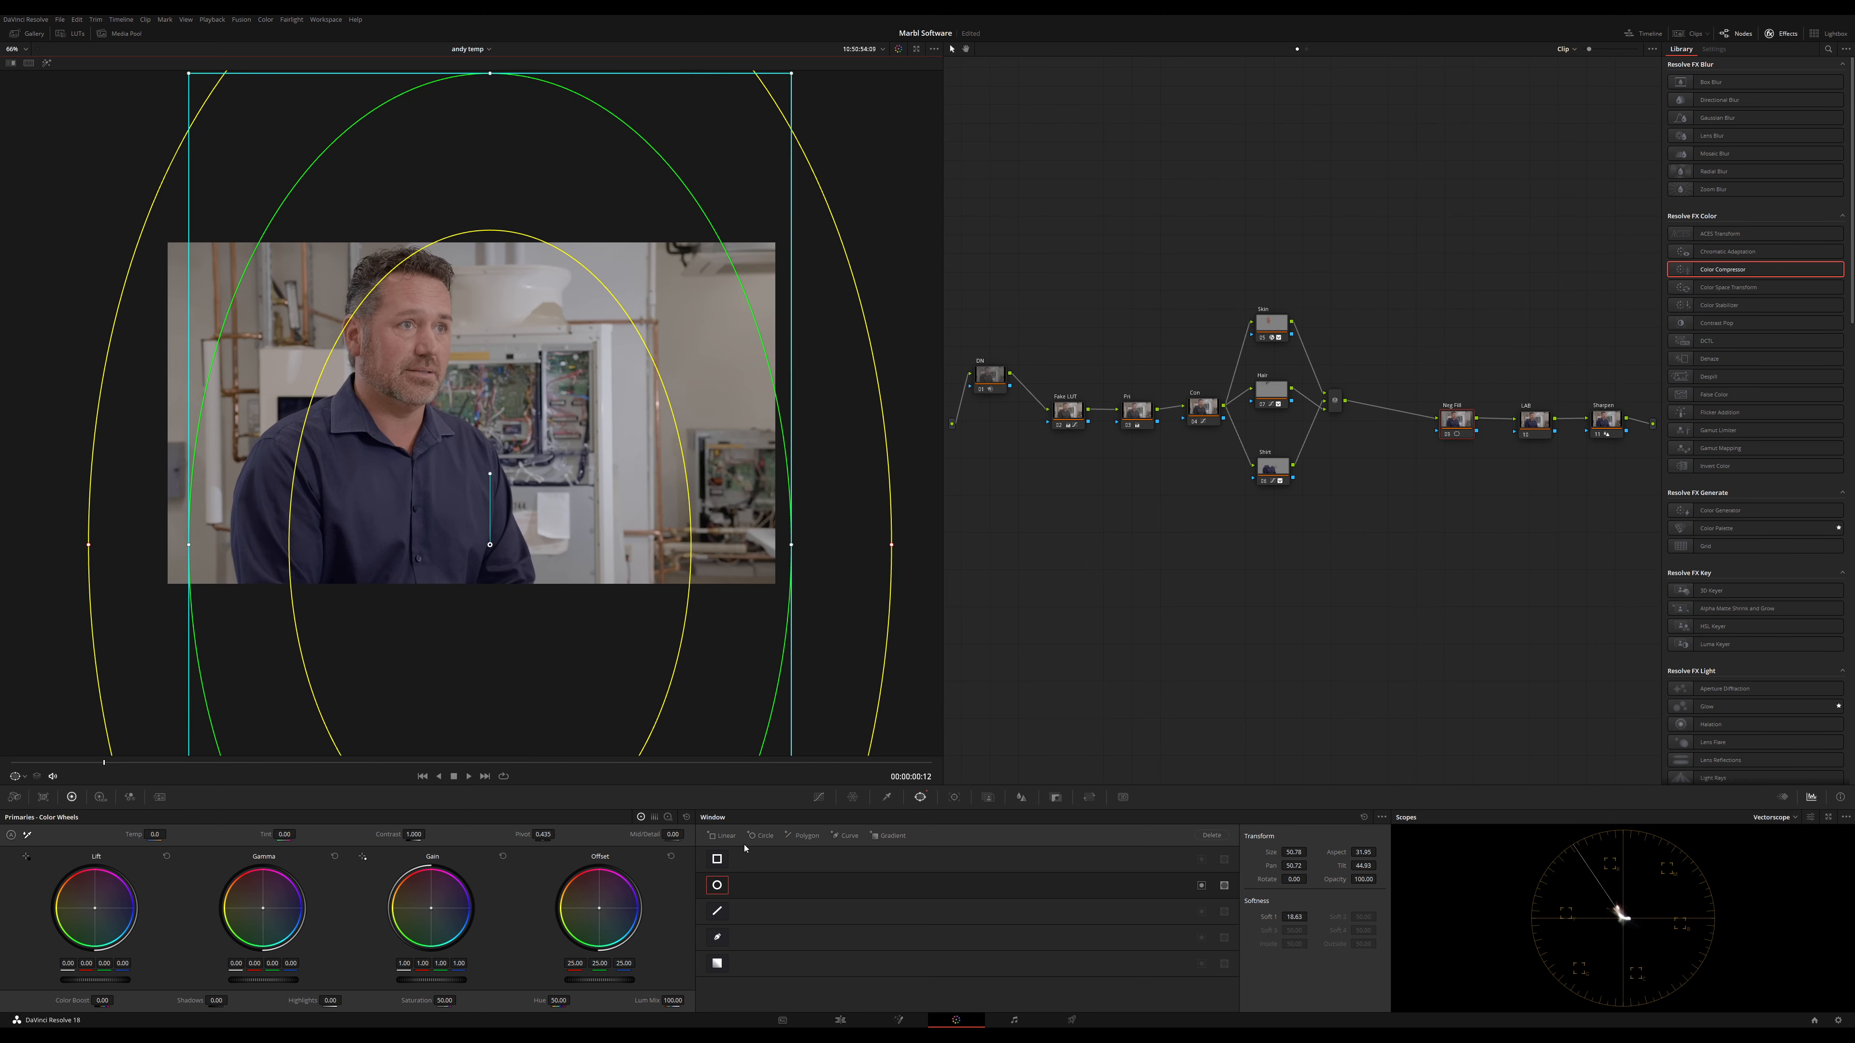
# Isolate the luminance channel of the Neg Fill node's custom curve and pull down its lower midtones
pyautogui.click(821, 799)
pyautogui.click(1323, 836)
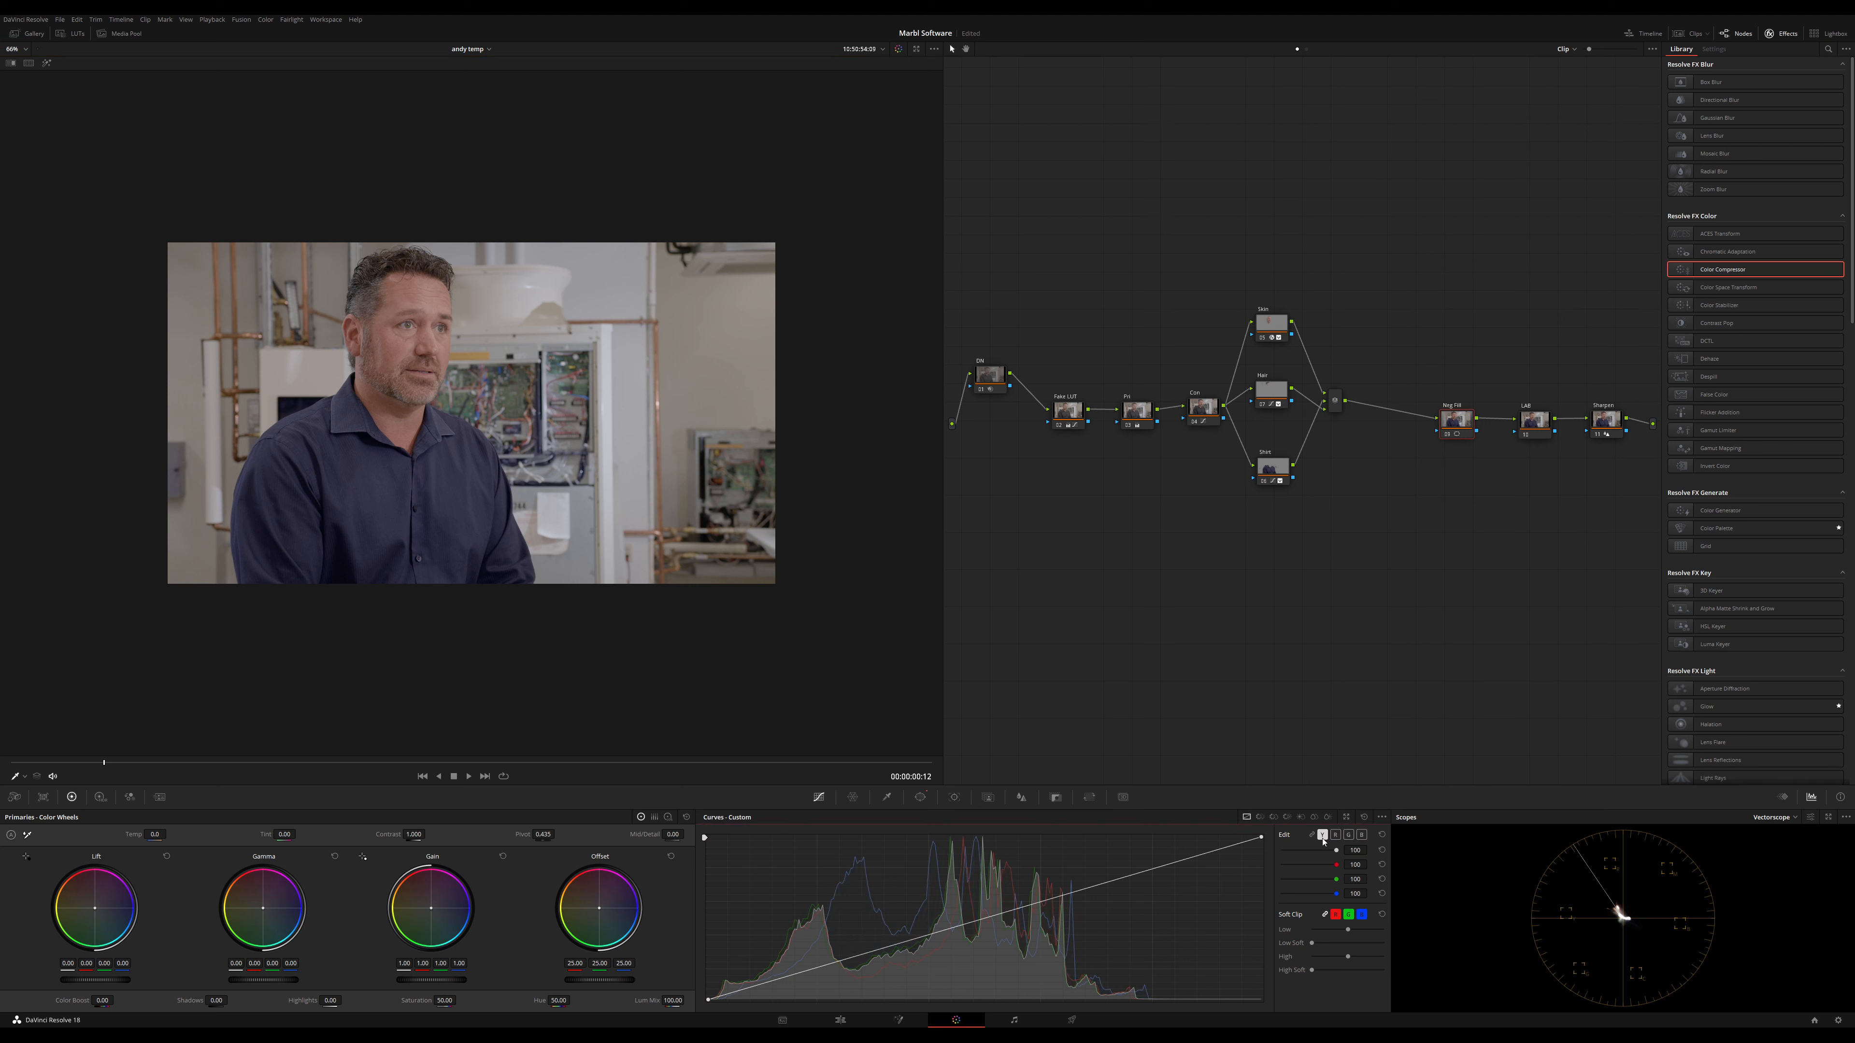
pyautogui.moveTo(865, 964); pyautogui.dragTo(888, 965)
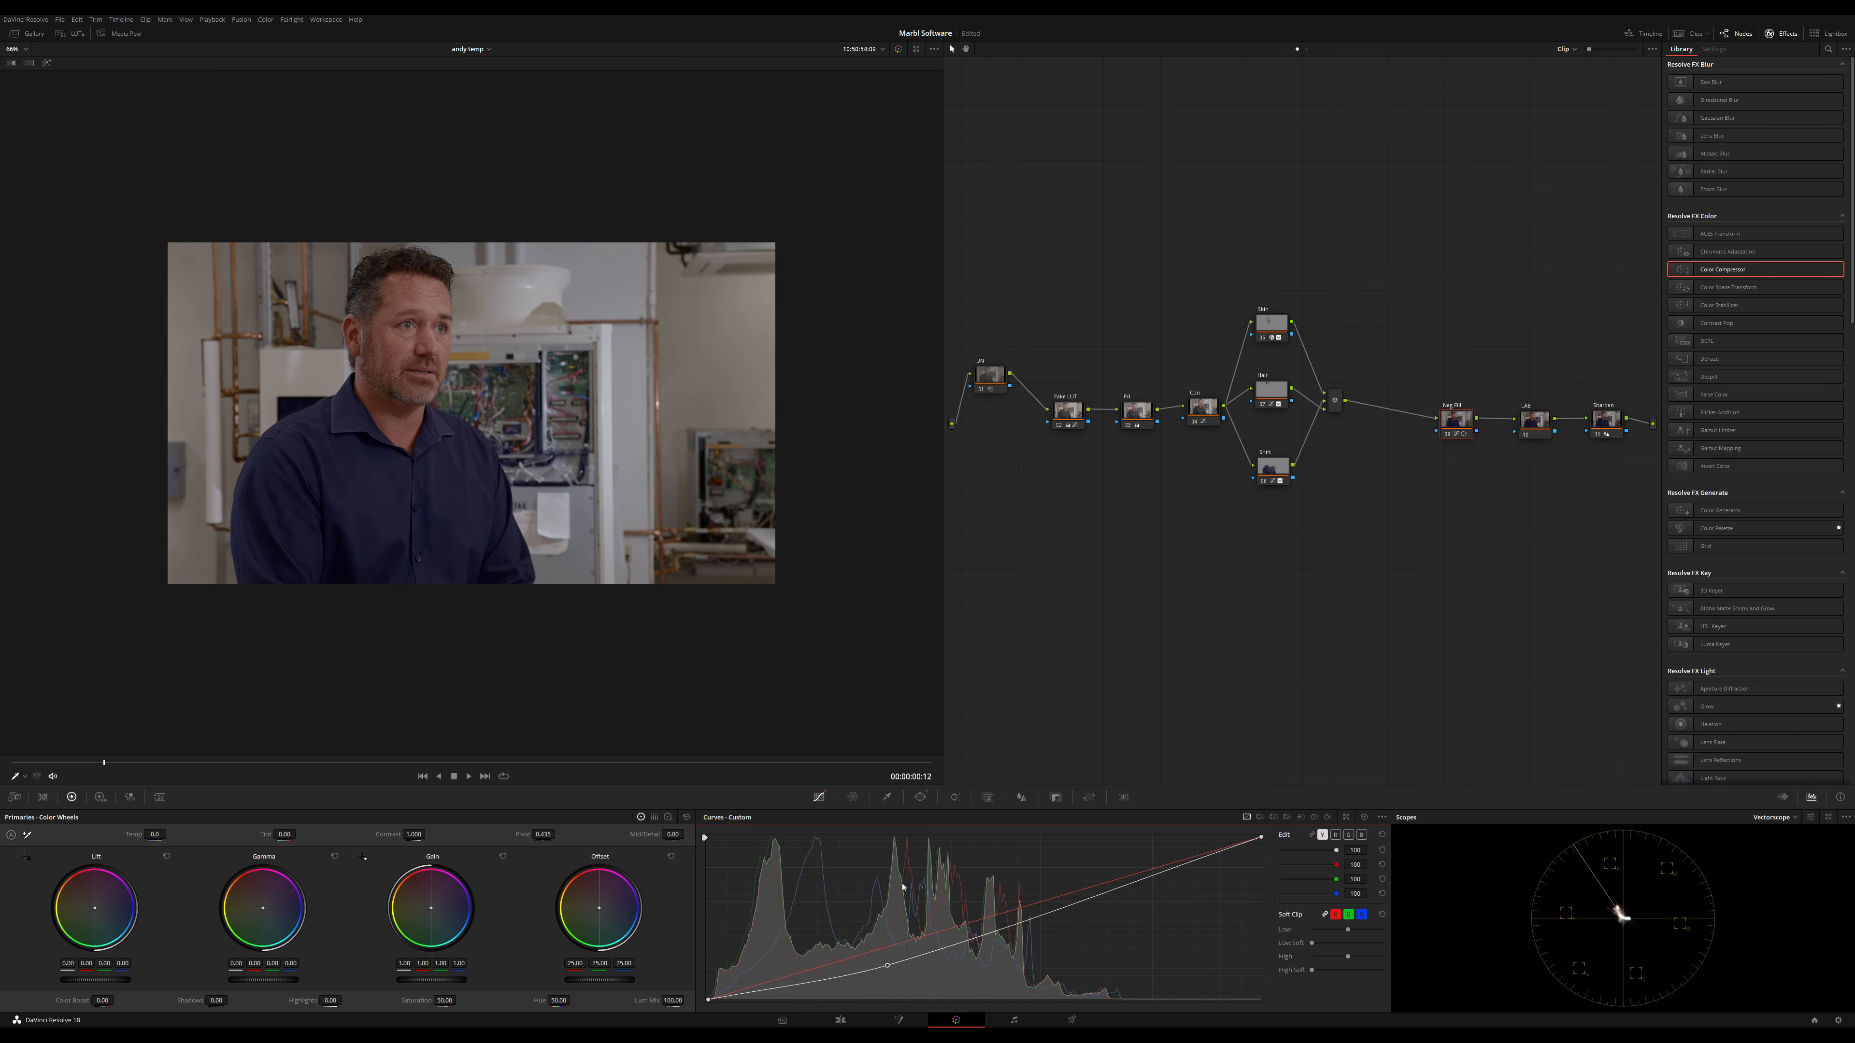
# Invert the Neg Fill window so the darkening falls outside the ellipse, and fine-tune the luminance curve's point
pyautogui.click(930, 798)
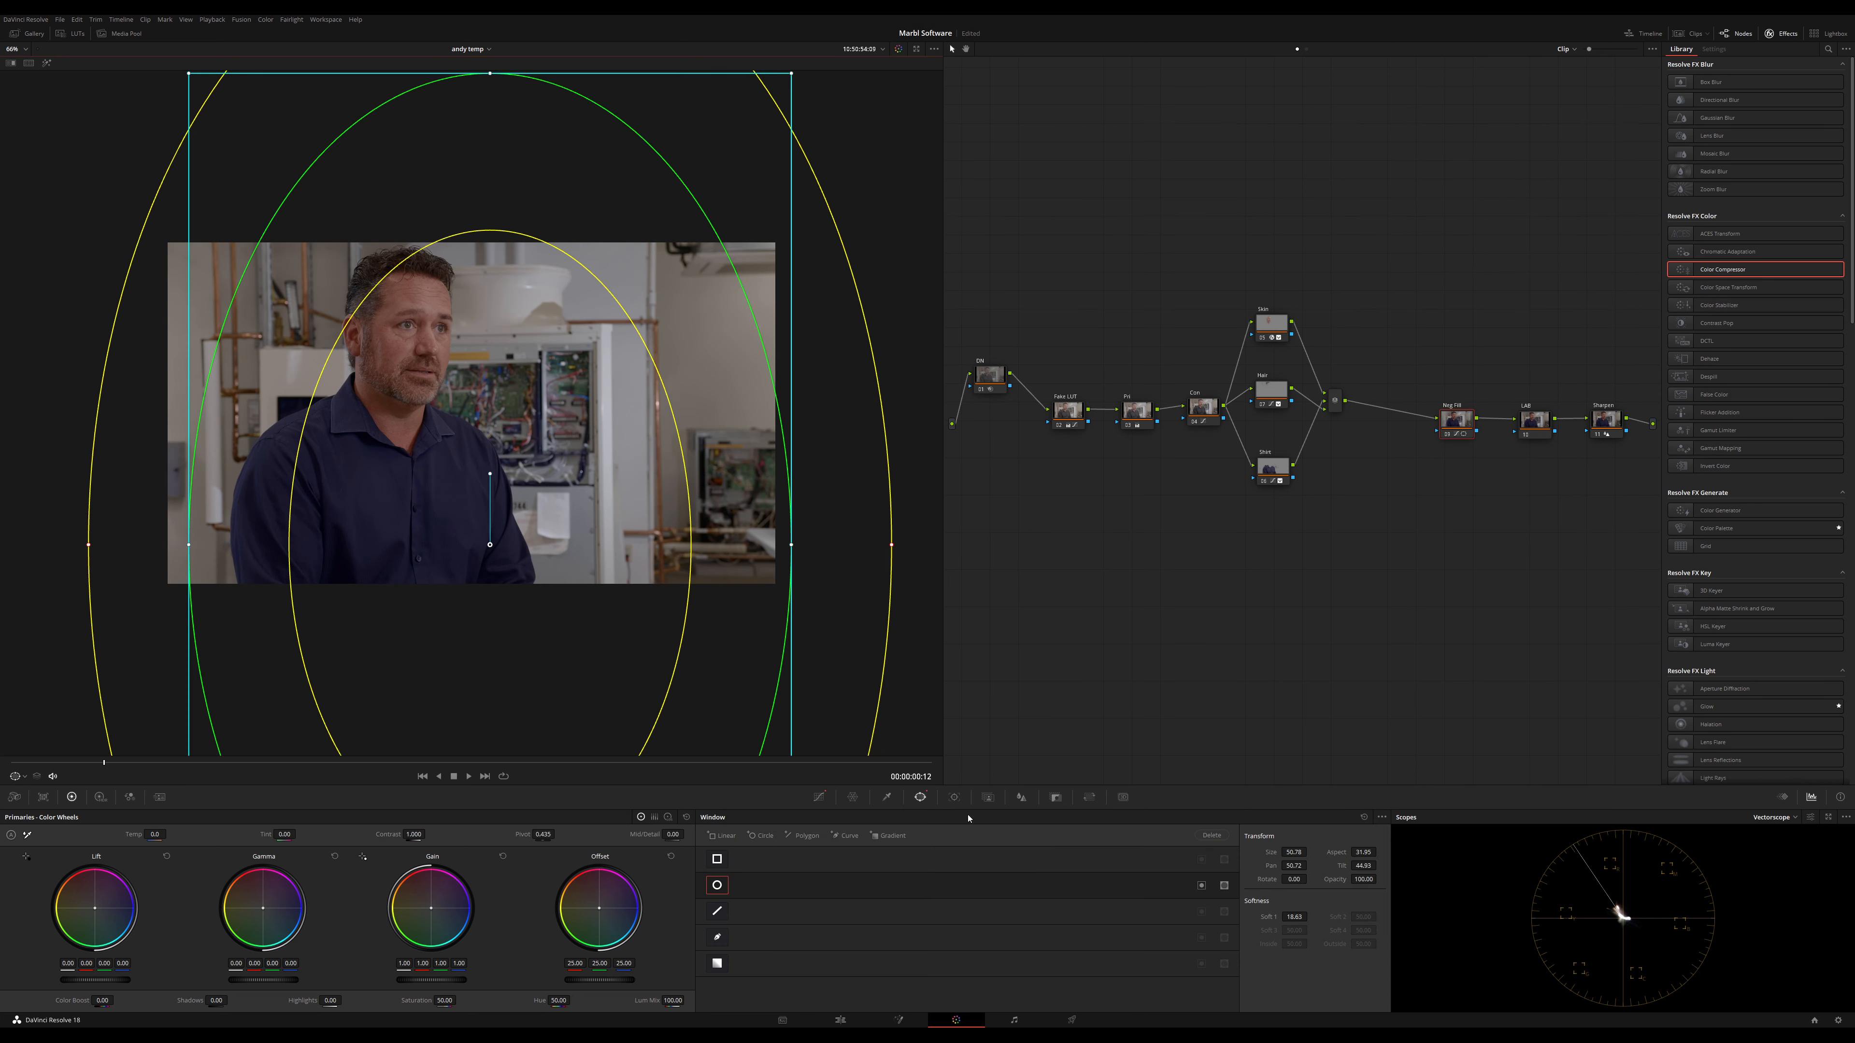
pyautogui.click(1202, 886)
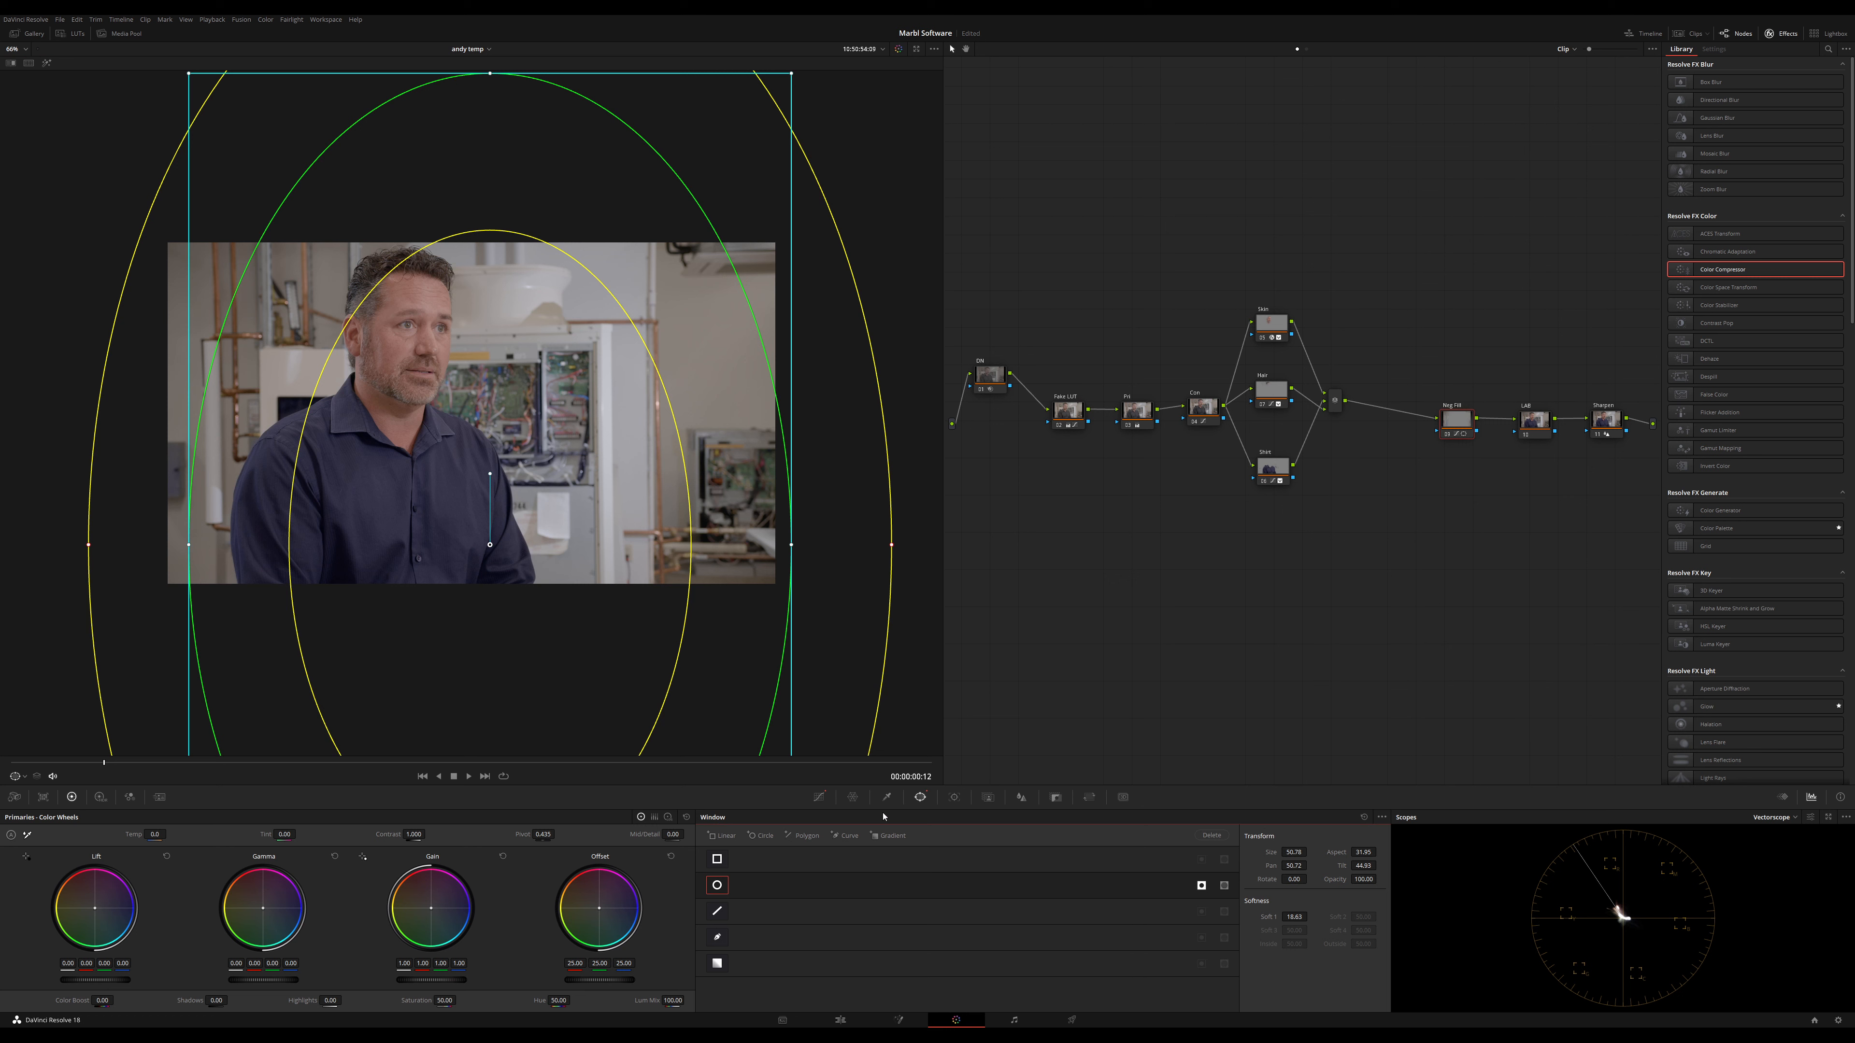
pyautogui.click(818, 798)
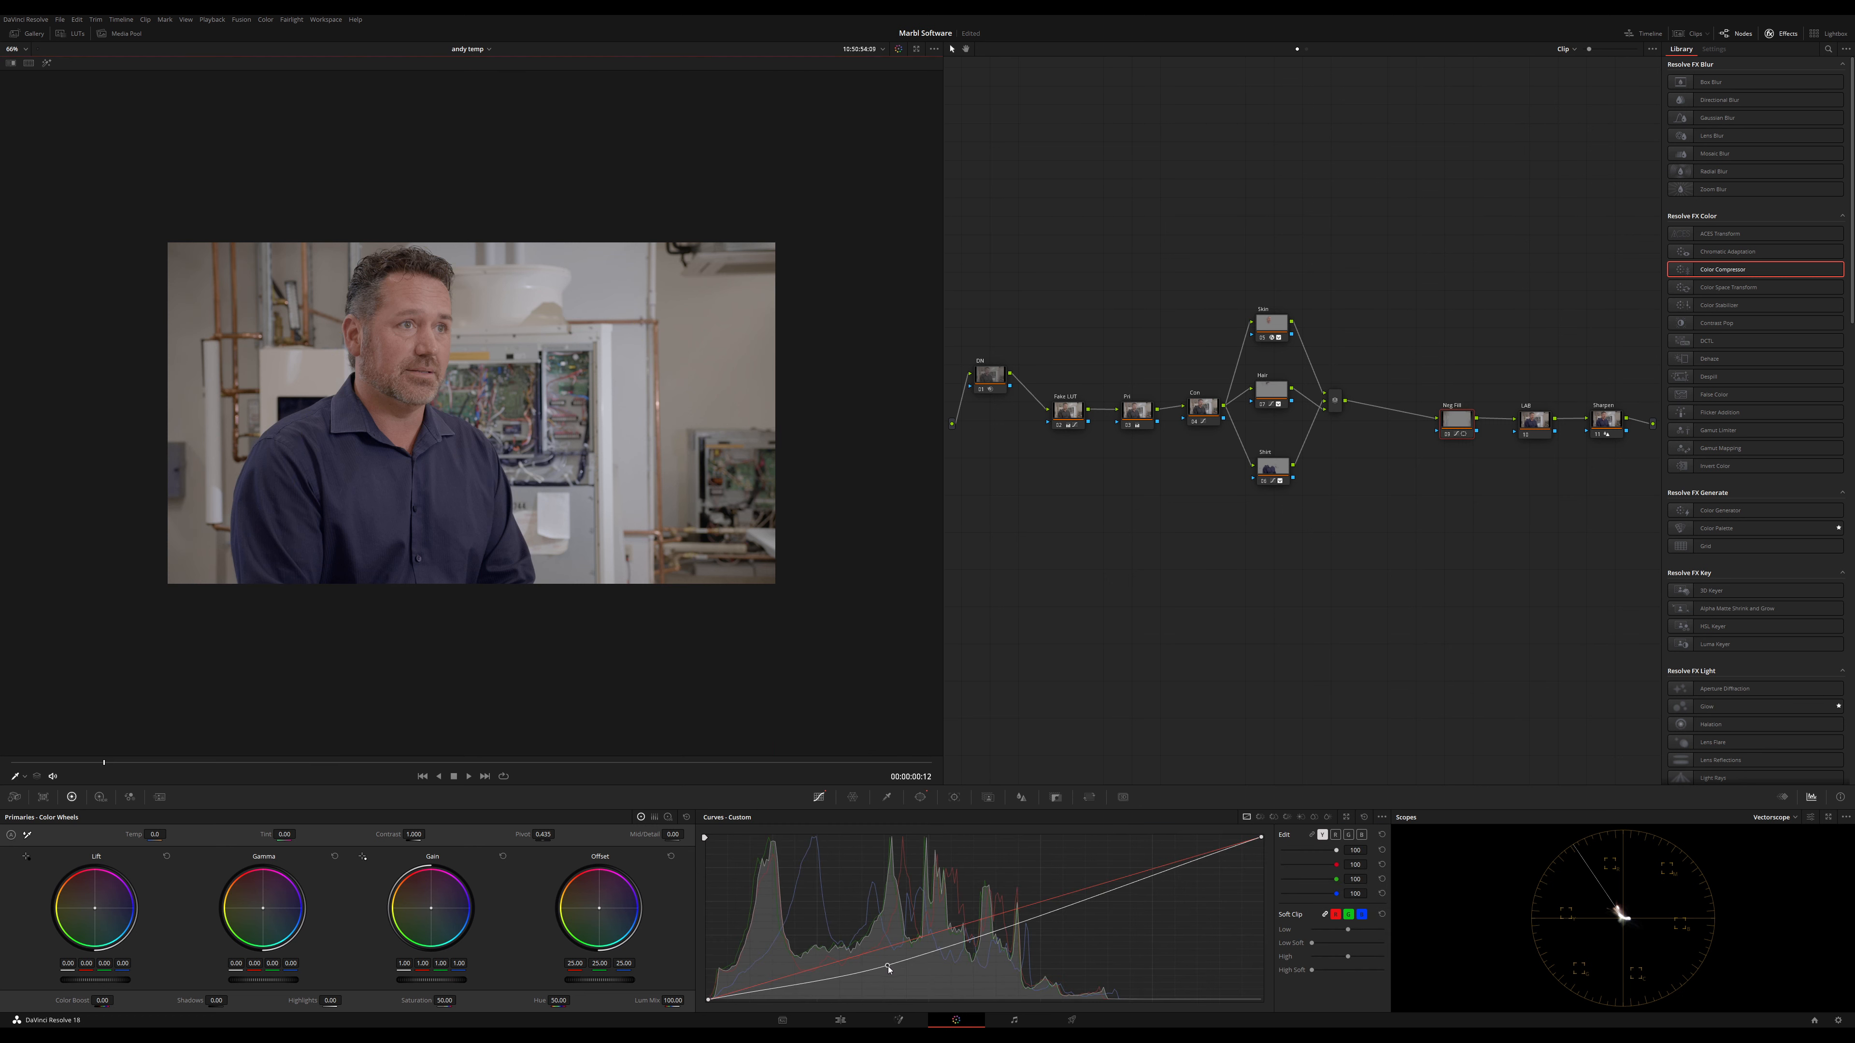
pyautogui.moveTo(888, 969); pyautogui.dragTo(885, 966)
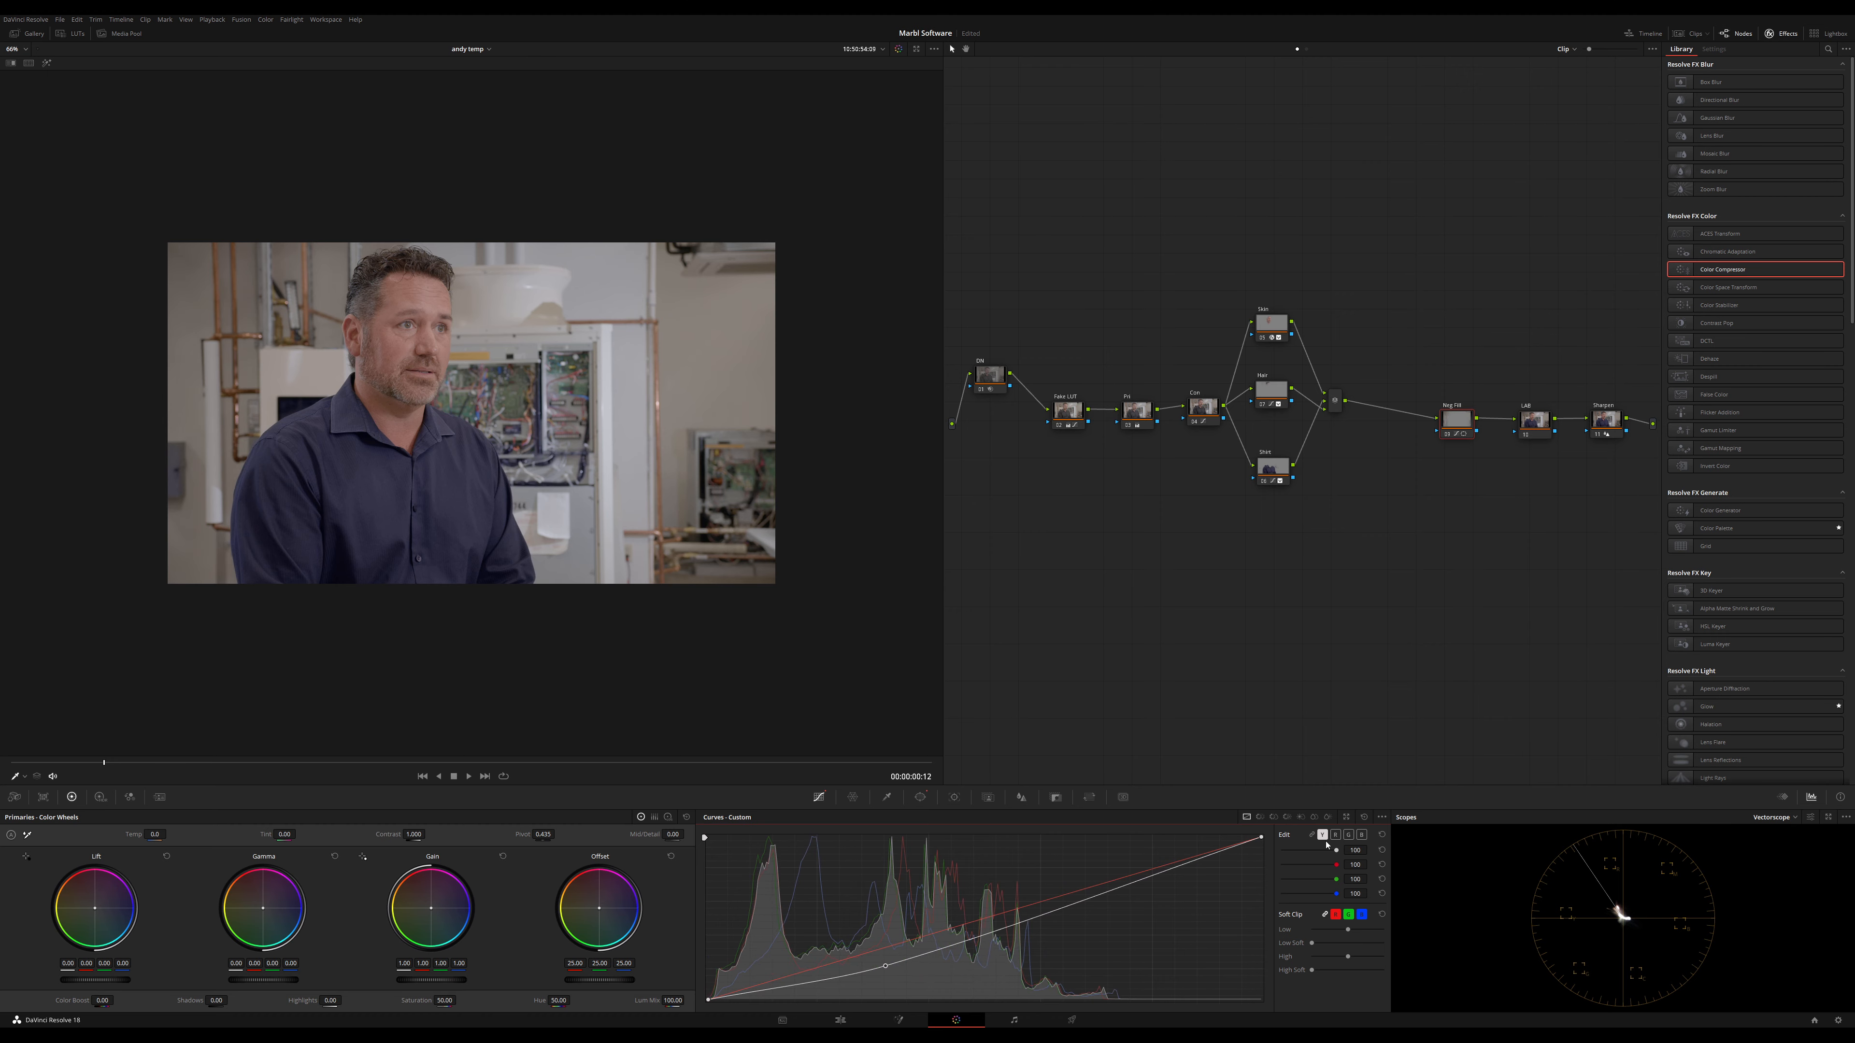
# Enlarge the inverted Neg Fill ellipse and shift it so its soft edge crosses the back of the man's head and shoulder
pyautogui.click(920, 797)
pyautogui.scroll(-10, 541, 466)
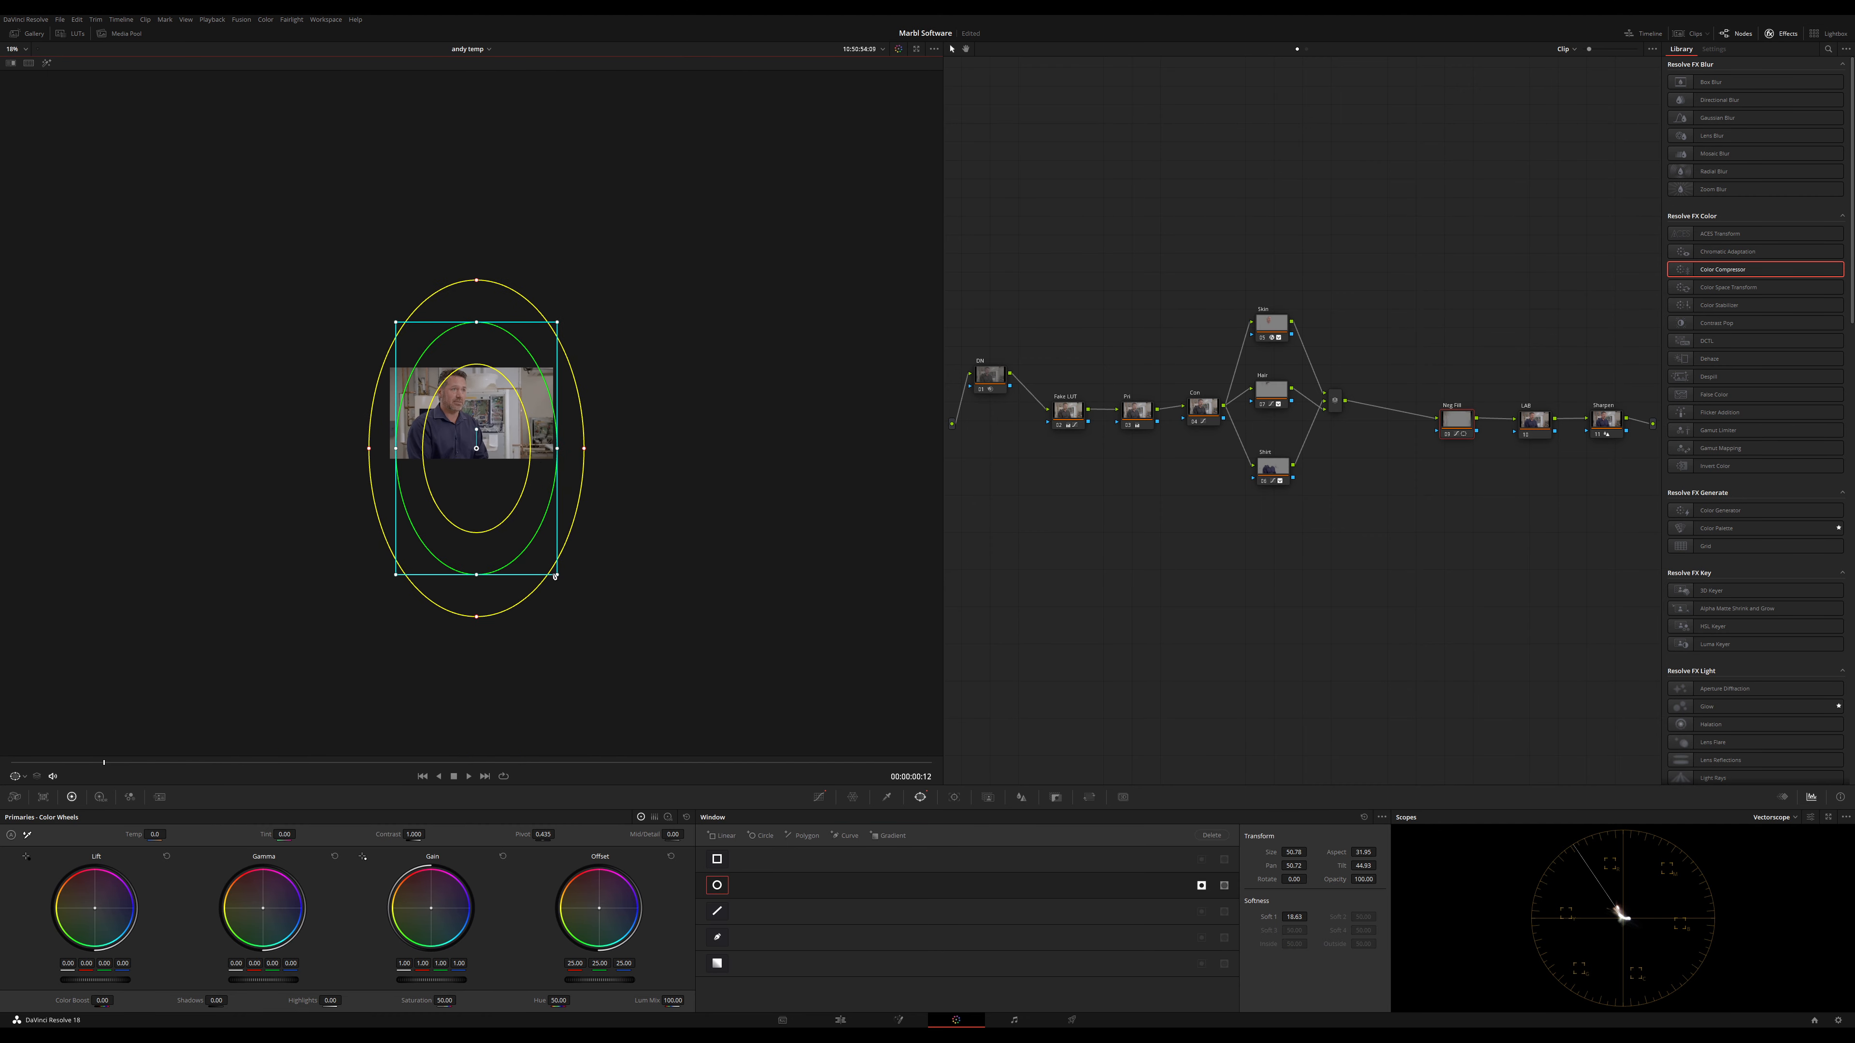
pyautogui.moveTo(555, 576); pyautogui.dragTo(608, 670)
pyautogui.moveTo(470, 482); pyautogui.dragTo(526, 496)
pyautogui.scroll(2, 525, 458)
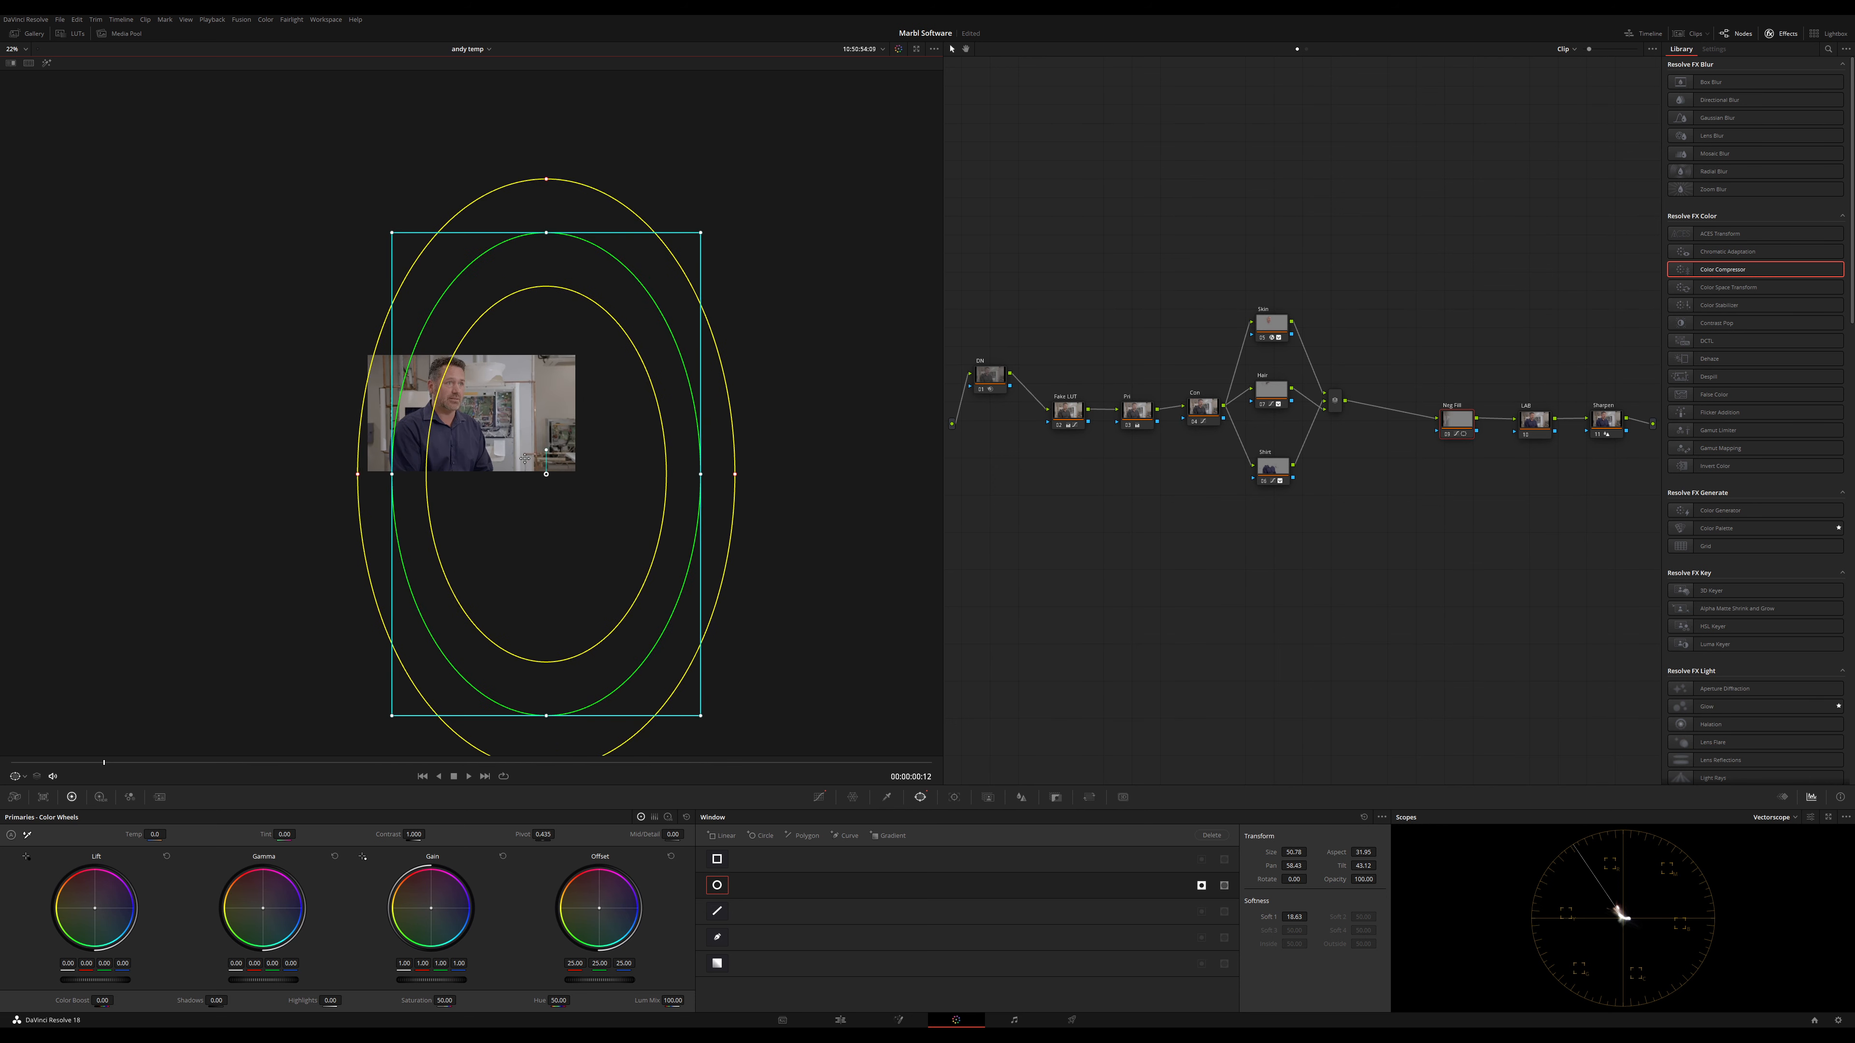
pyautogui.scroll(3, 524, 458)
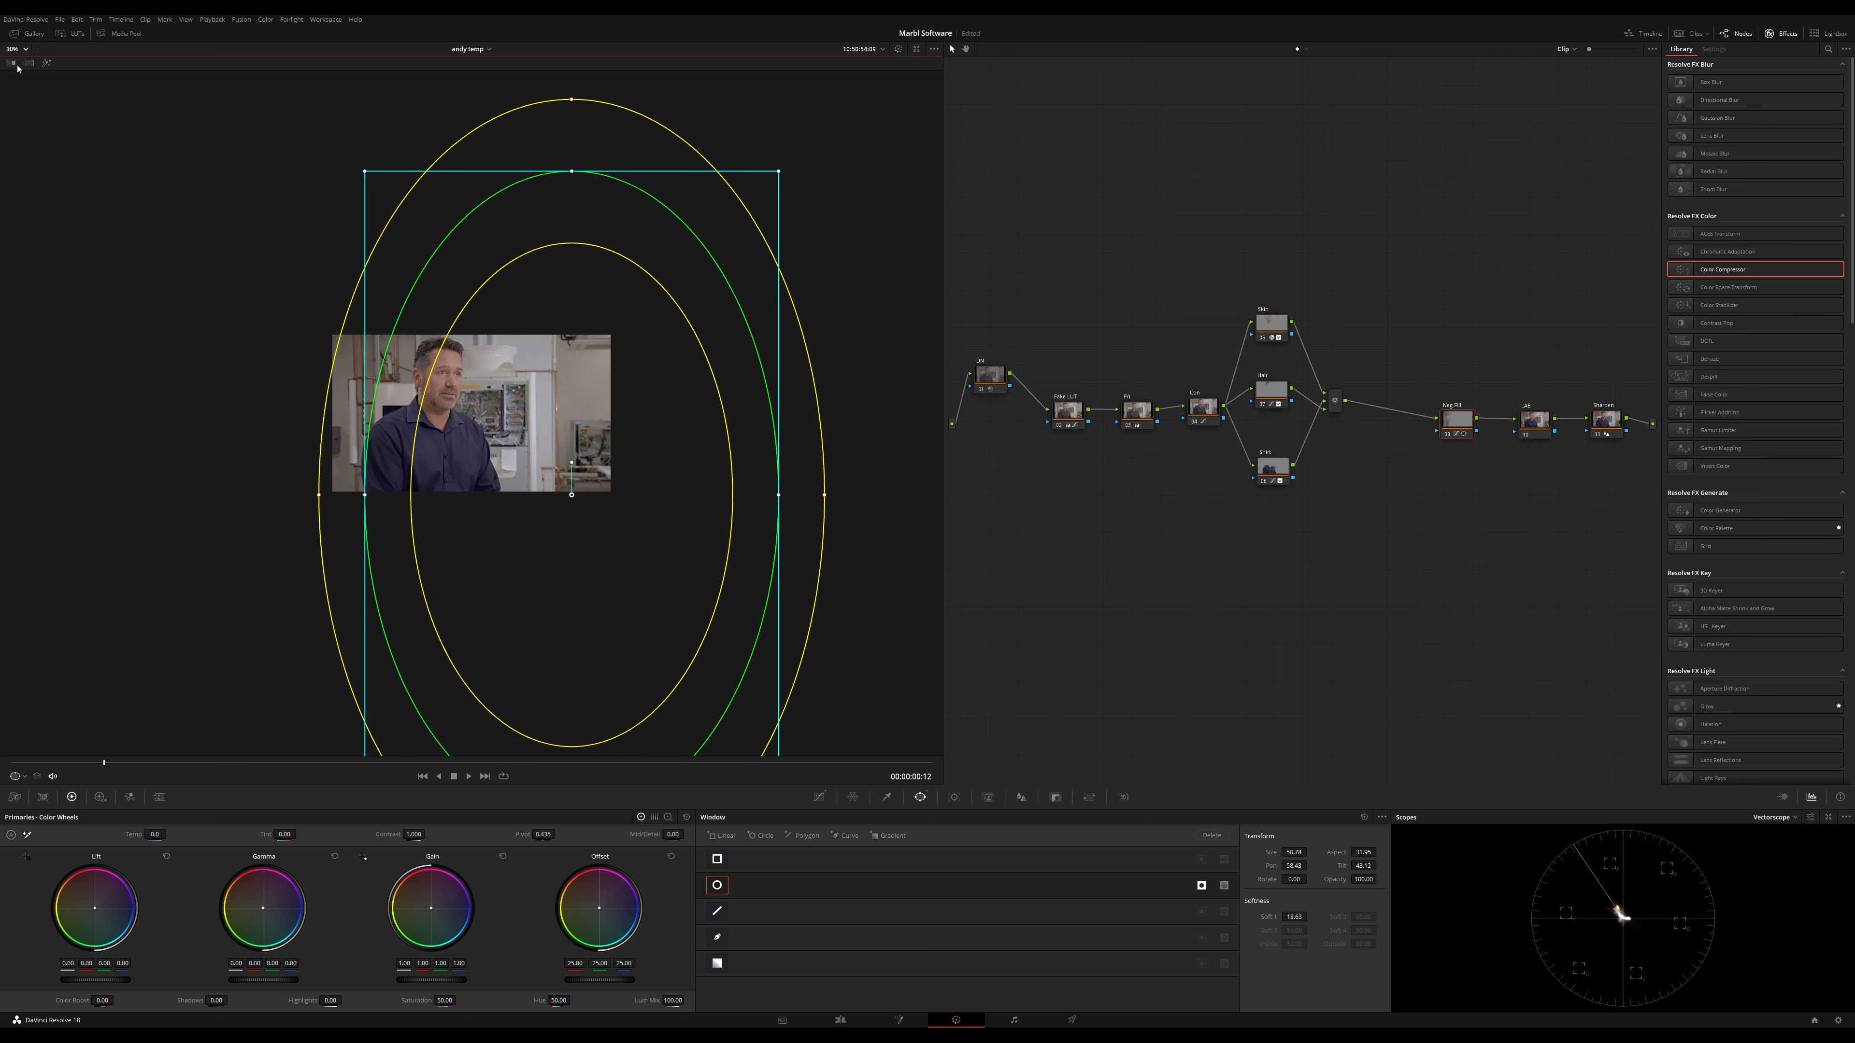
pyautogui.hotkey('shift', 'z')
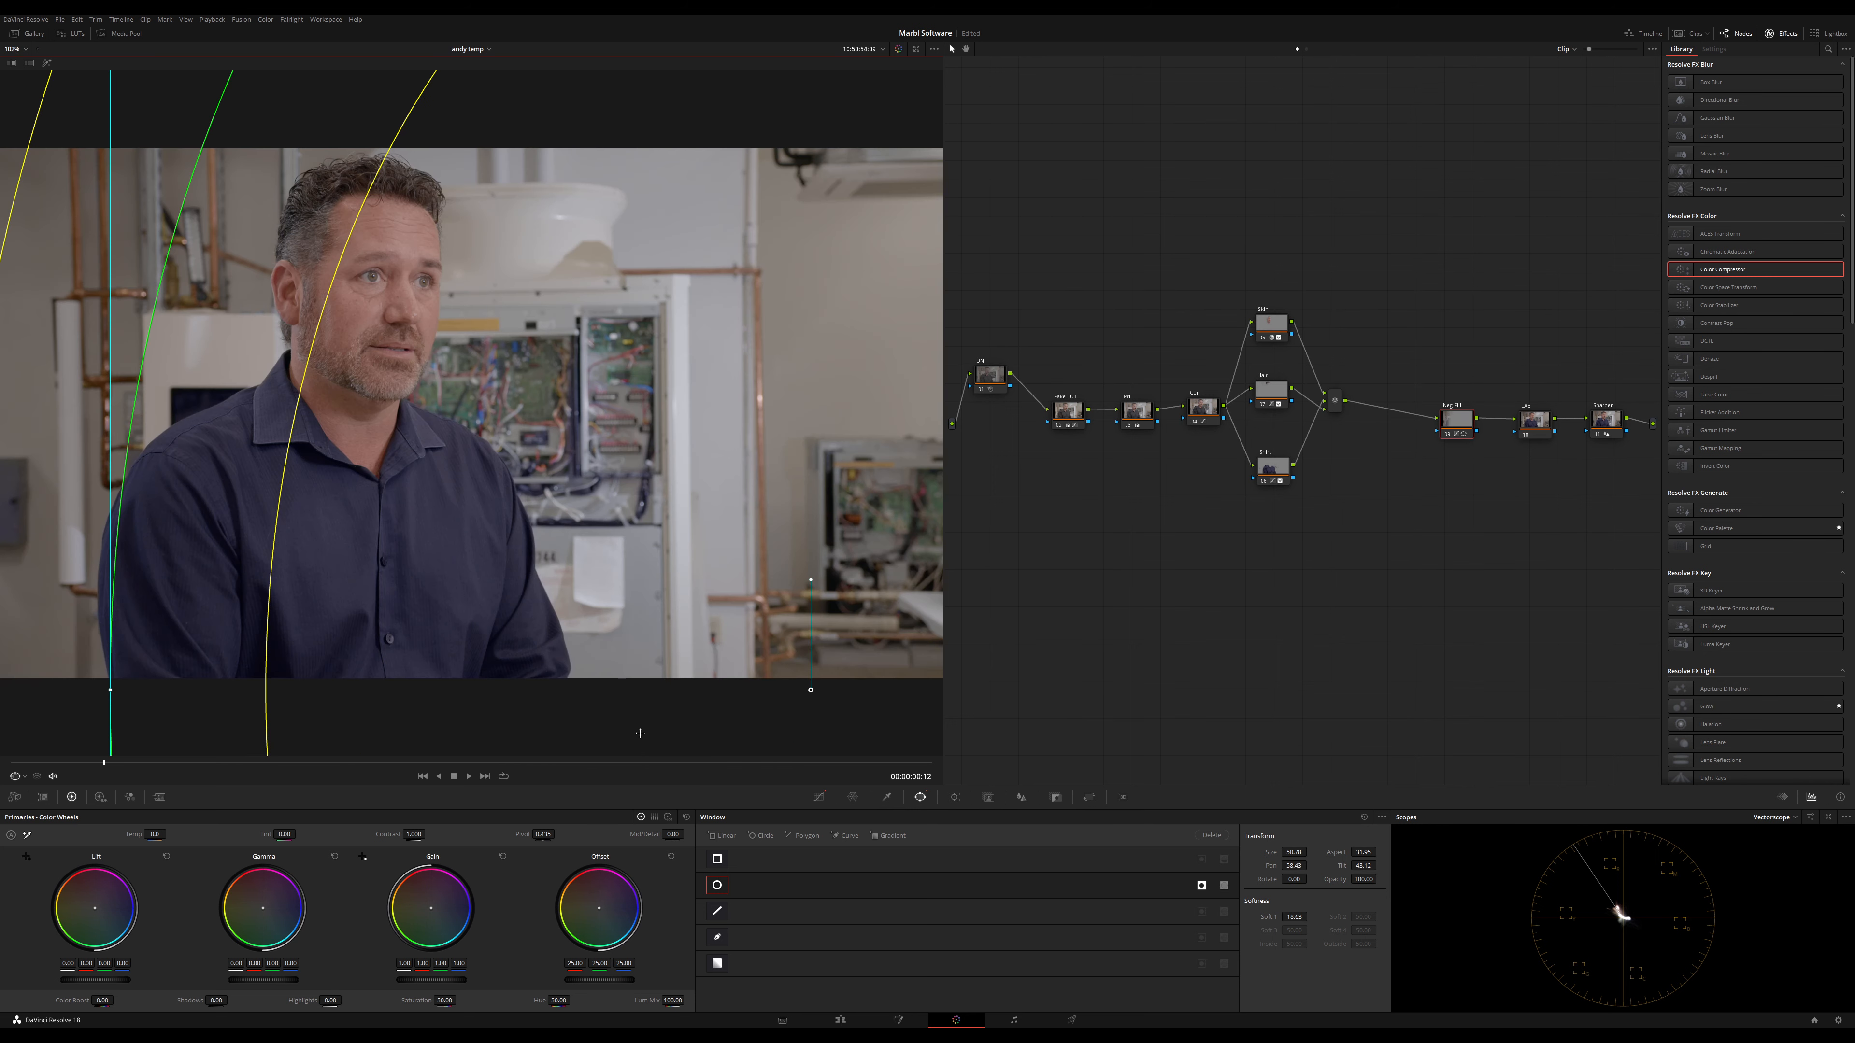
# Shift the Neg Fill luminance curve's control point toward the shadows and refine its height
pyautogui.click(819, 796)
pyautogui.moveTo(884, 968); pyautogui.dragTo(845, 981)
pyautogui.moveTo(867, 986); pyautogui.dragTo(851, 974)
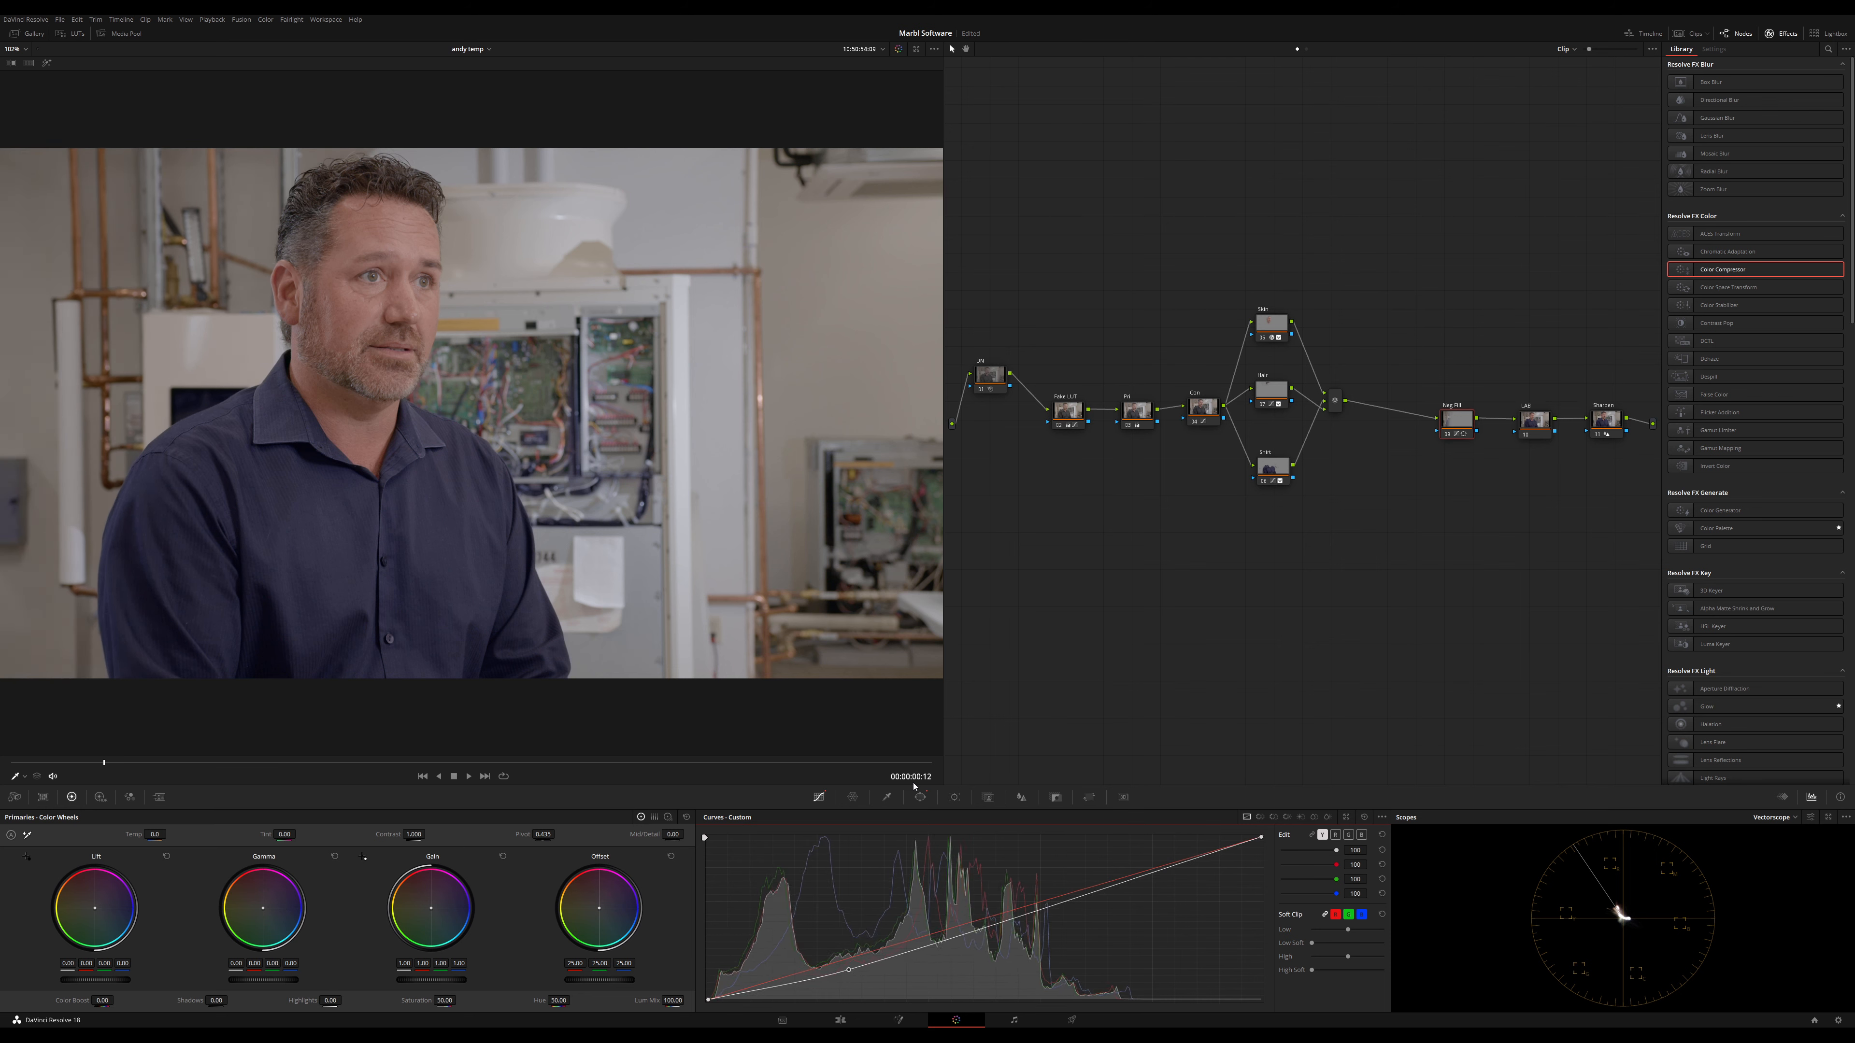
# Adjust the Neg Fill ellipse's placement, review the darkening at reduced and enlarged viewer scale, and save the project
pyautogui.click(921, 797)
pyautogui.moveTo(470, 421); pyautogui.dragTo(531, 508)
pyautogui.click(819, 797)
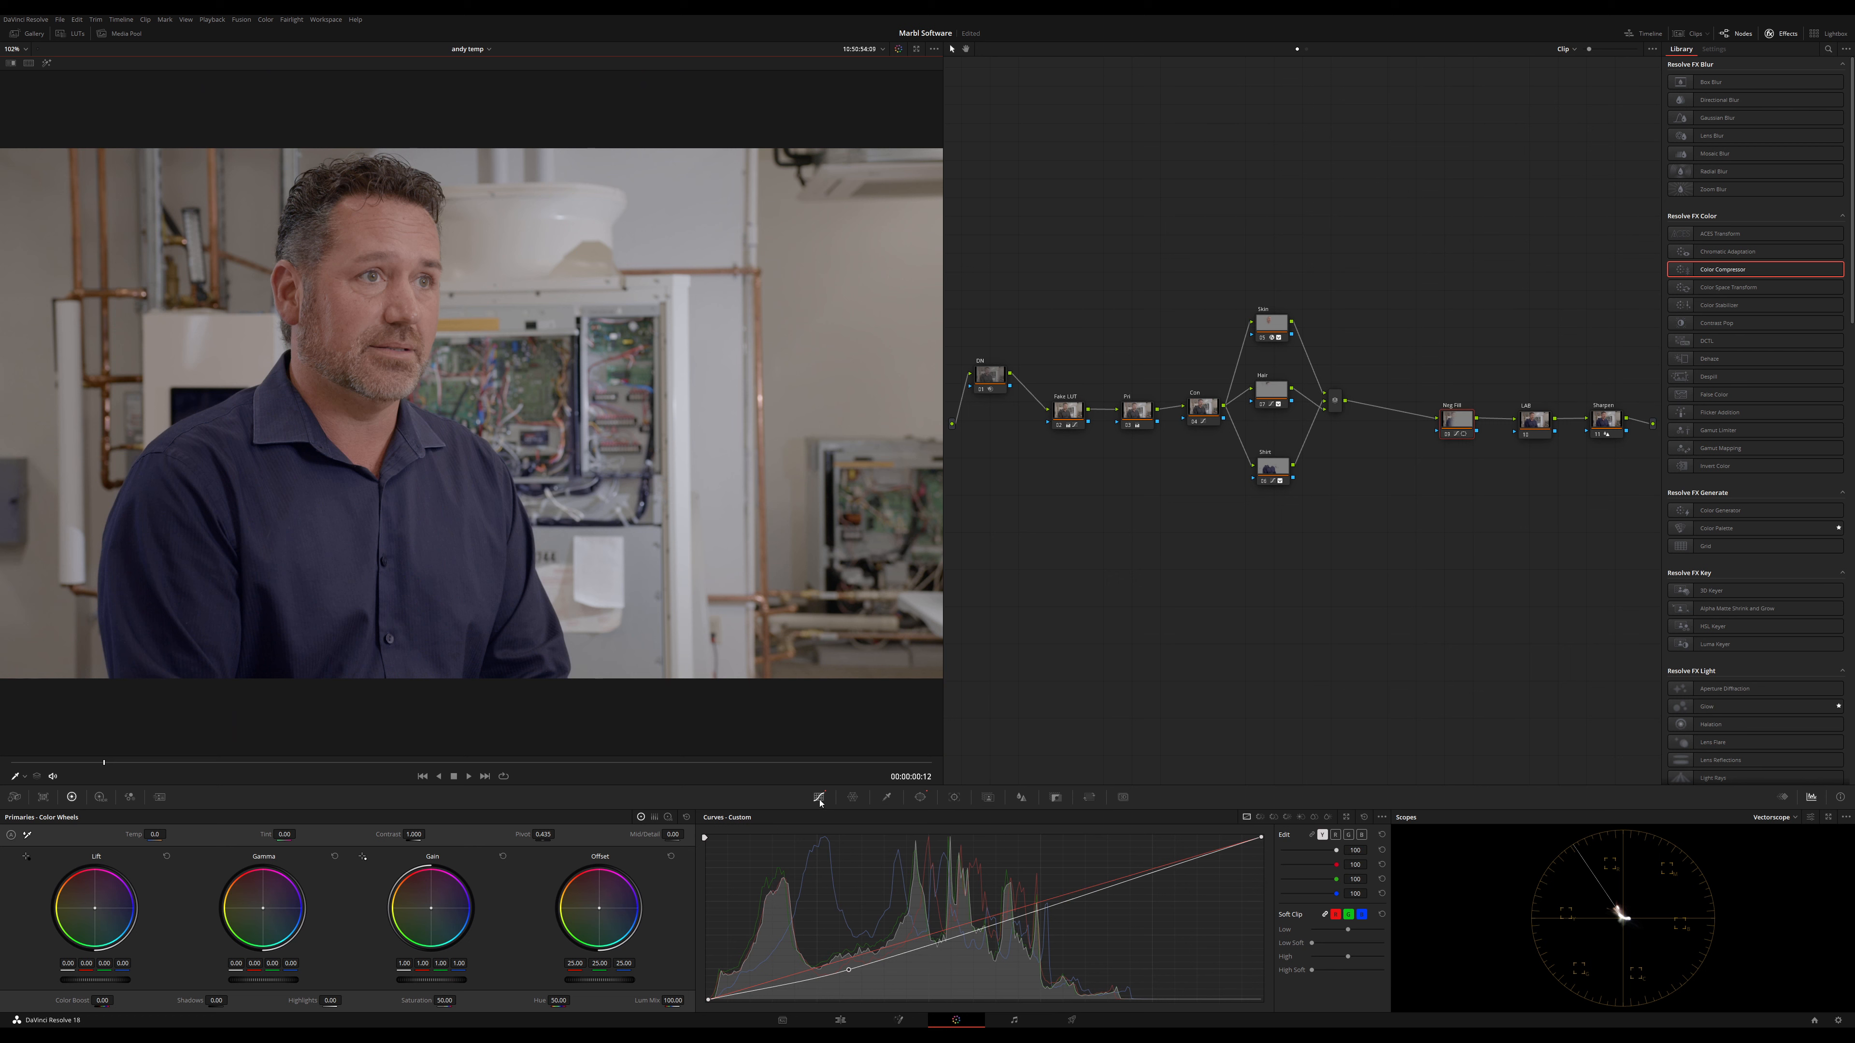
pyautogui.scroll(-3, 582, 491)
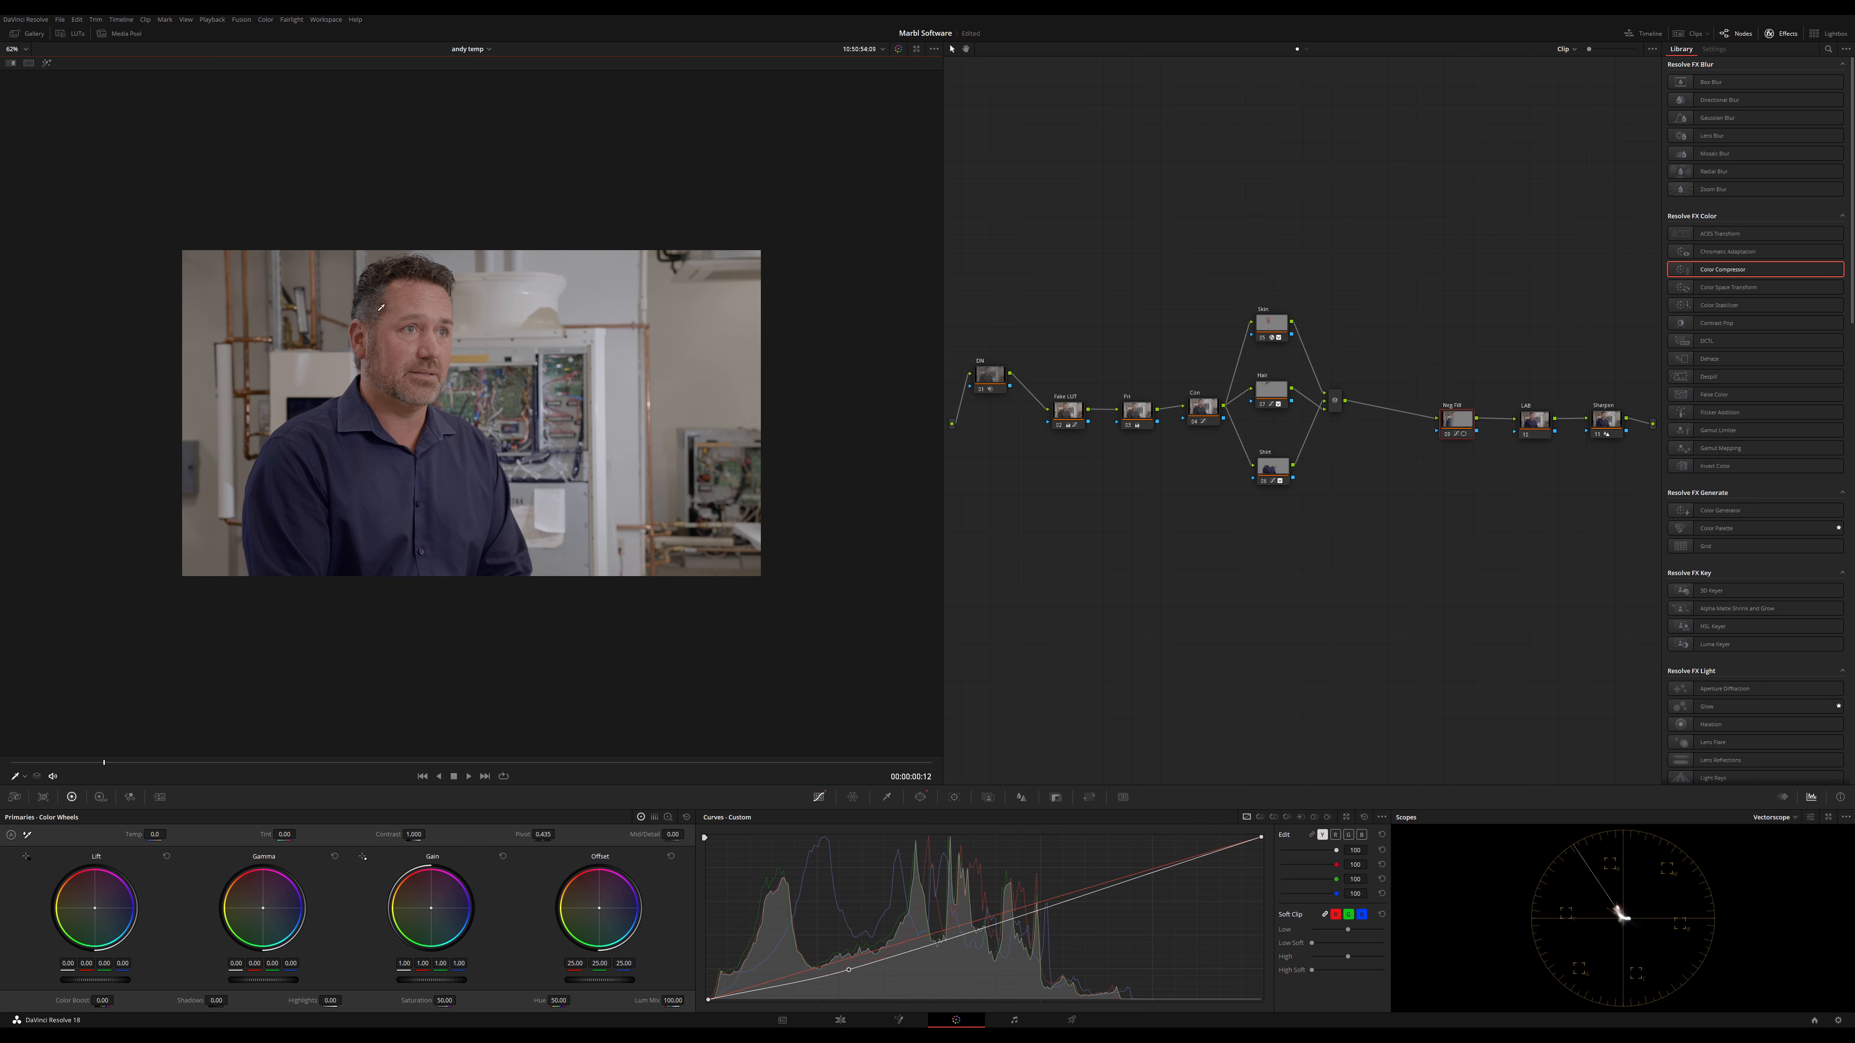
pyautogui.scroll(1, 125, 106)
pyautogui.scroll(3, 83, 153)
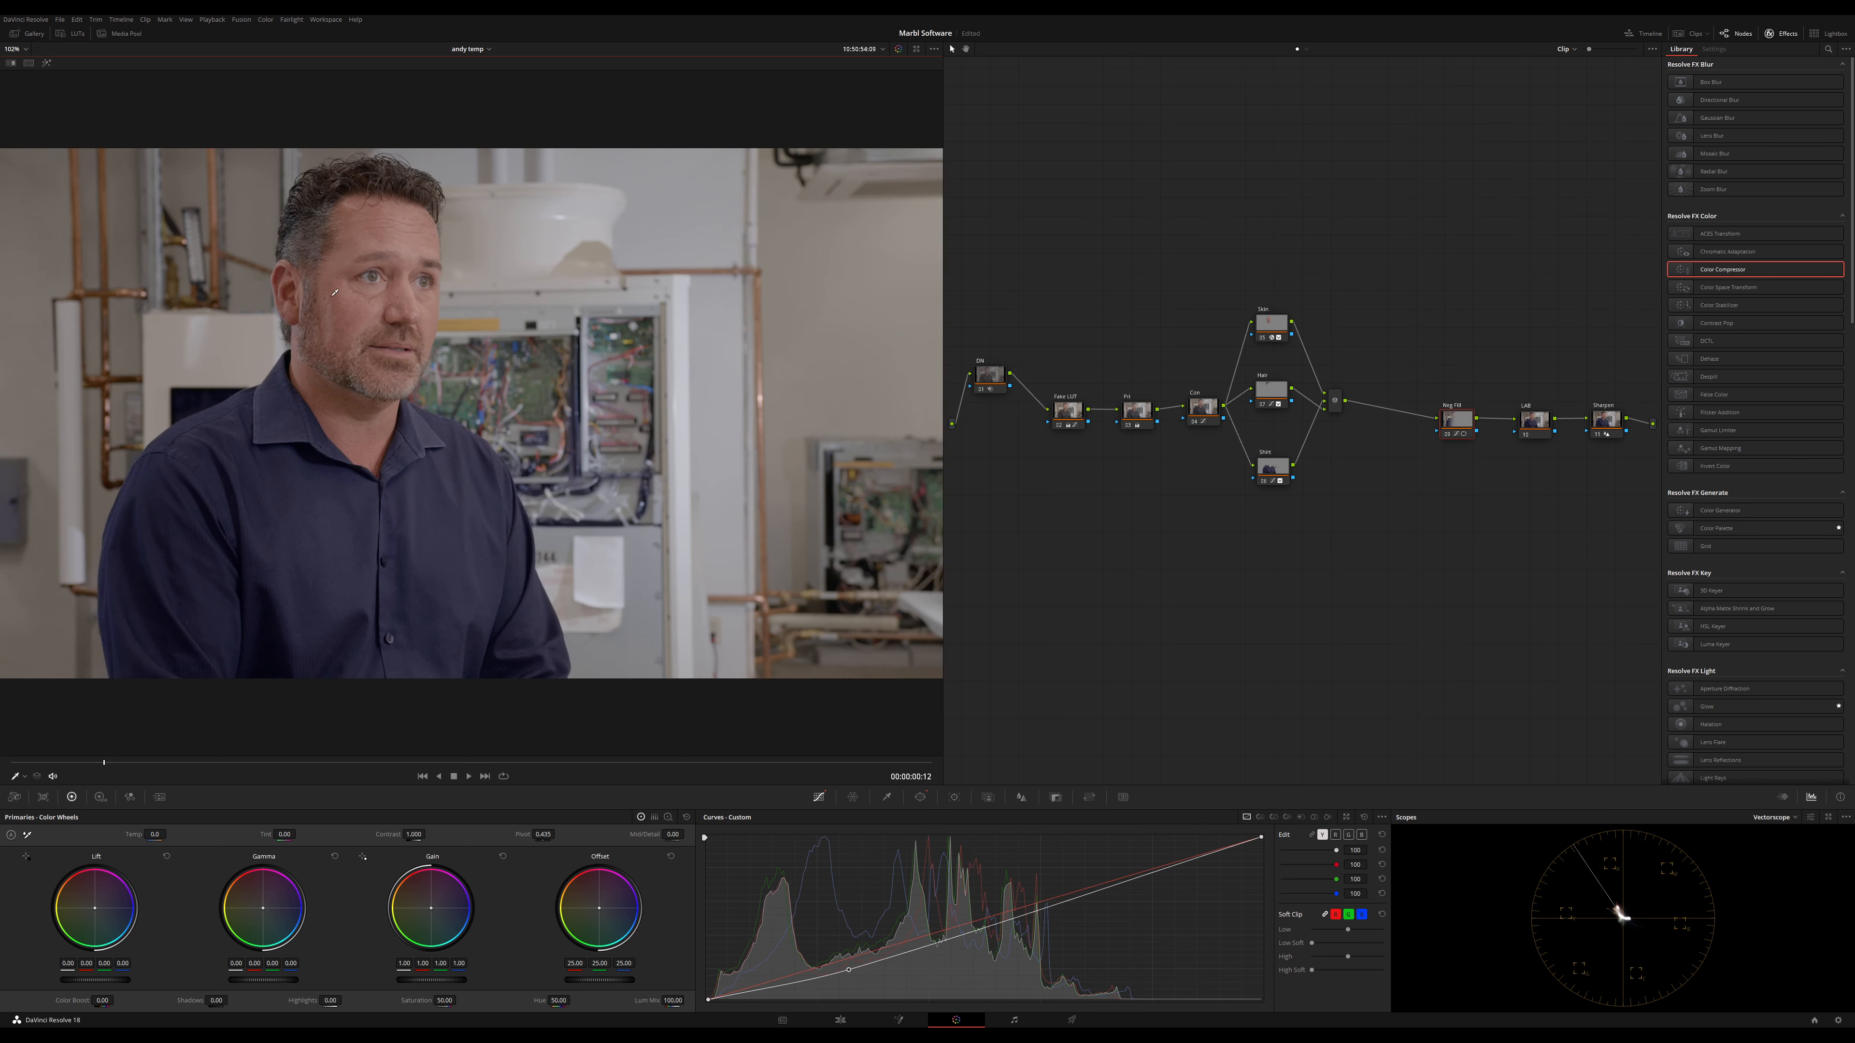
pyautogui.hotkey('ctrl', 's')
# Relabel the Neg Fill node, and add a second negative fill node after it with the first node's grade copied in
pyautogui.moveTo(1456, 437); pyautogui.dragTo(1422, 442)
pyautogui.doubleClick(1433, 445)
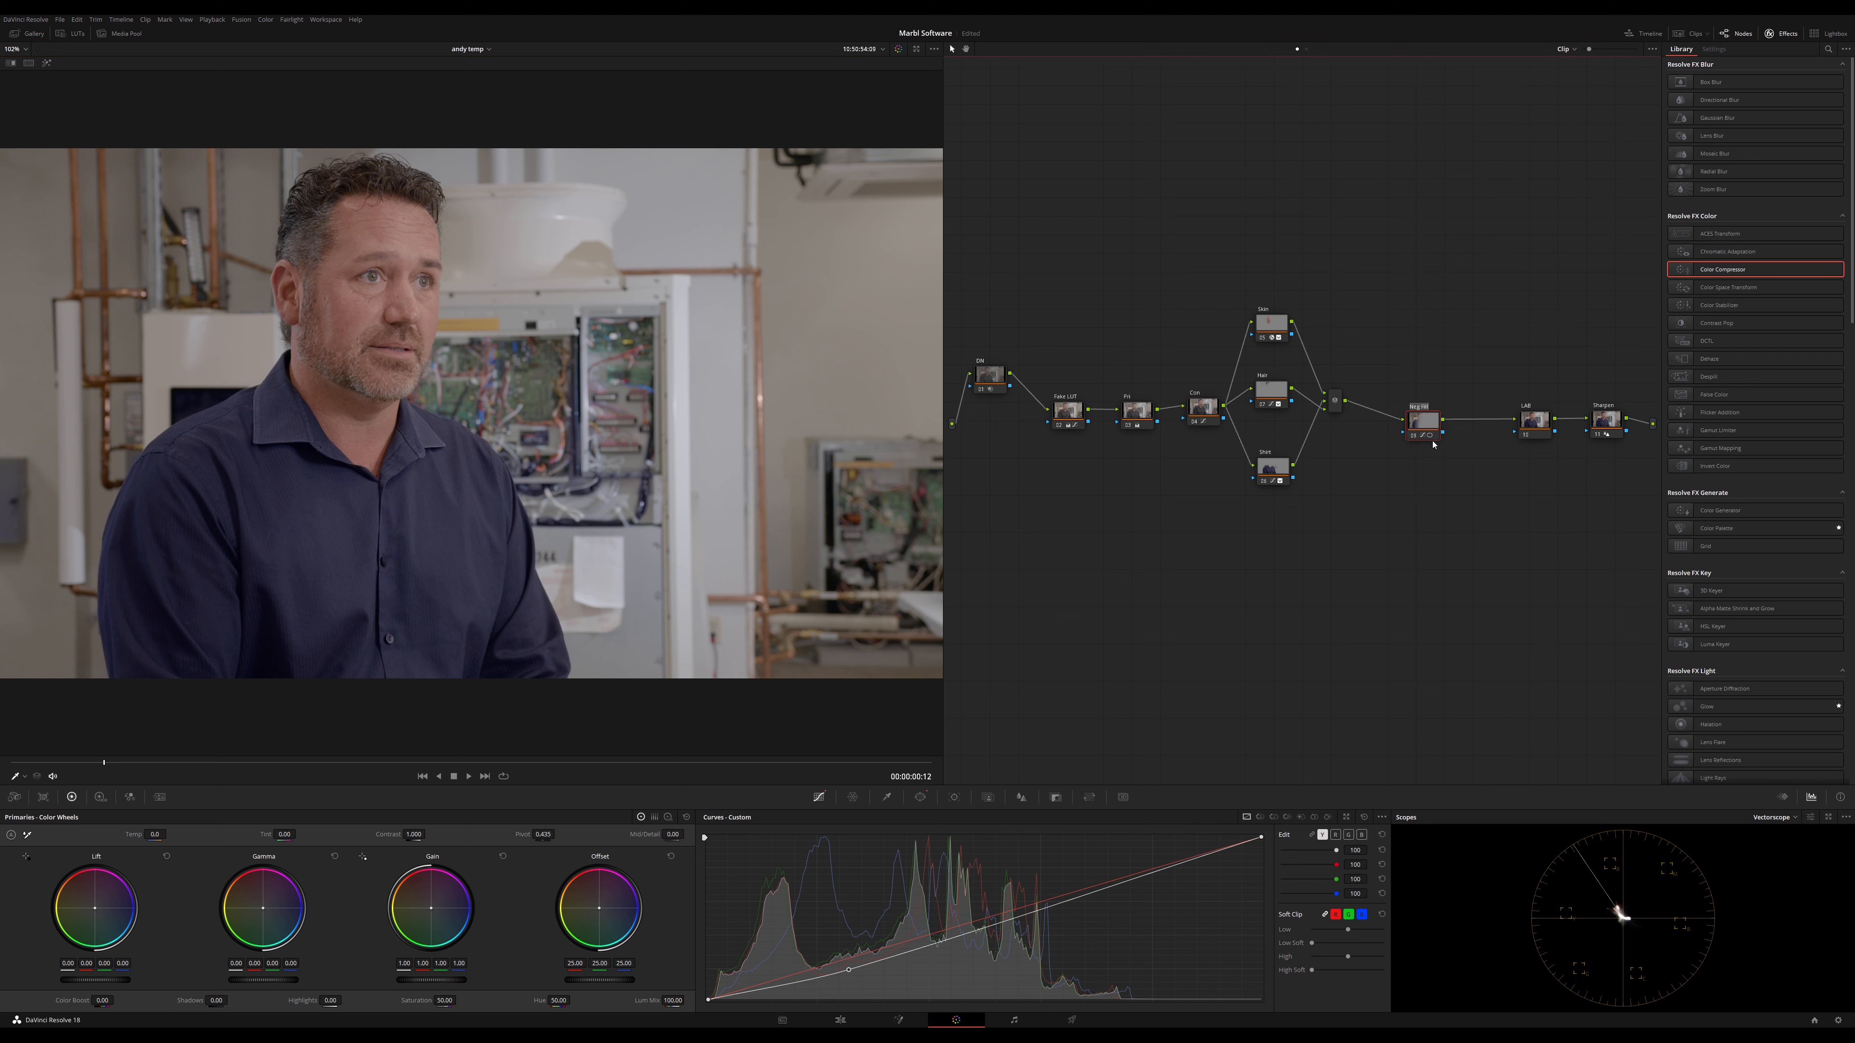
pyautogui.hotkey('alt', 's')
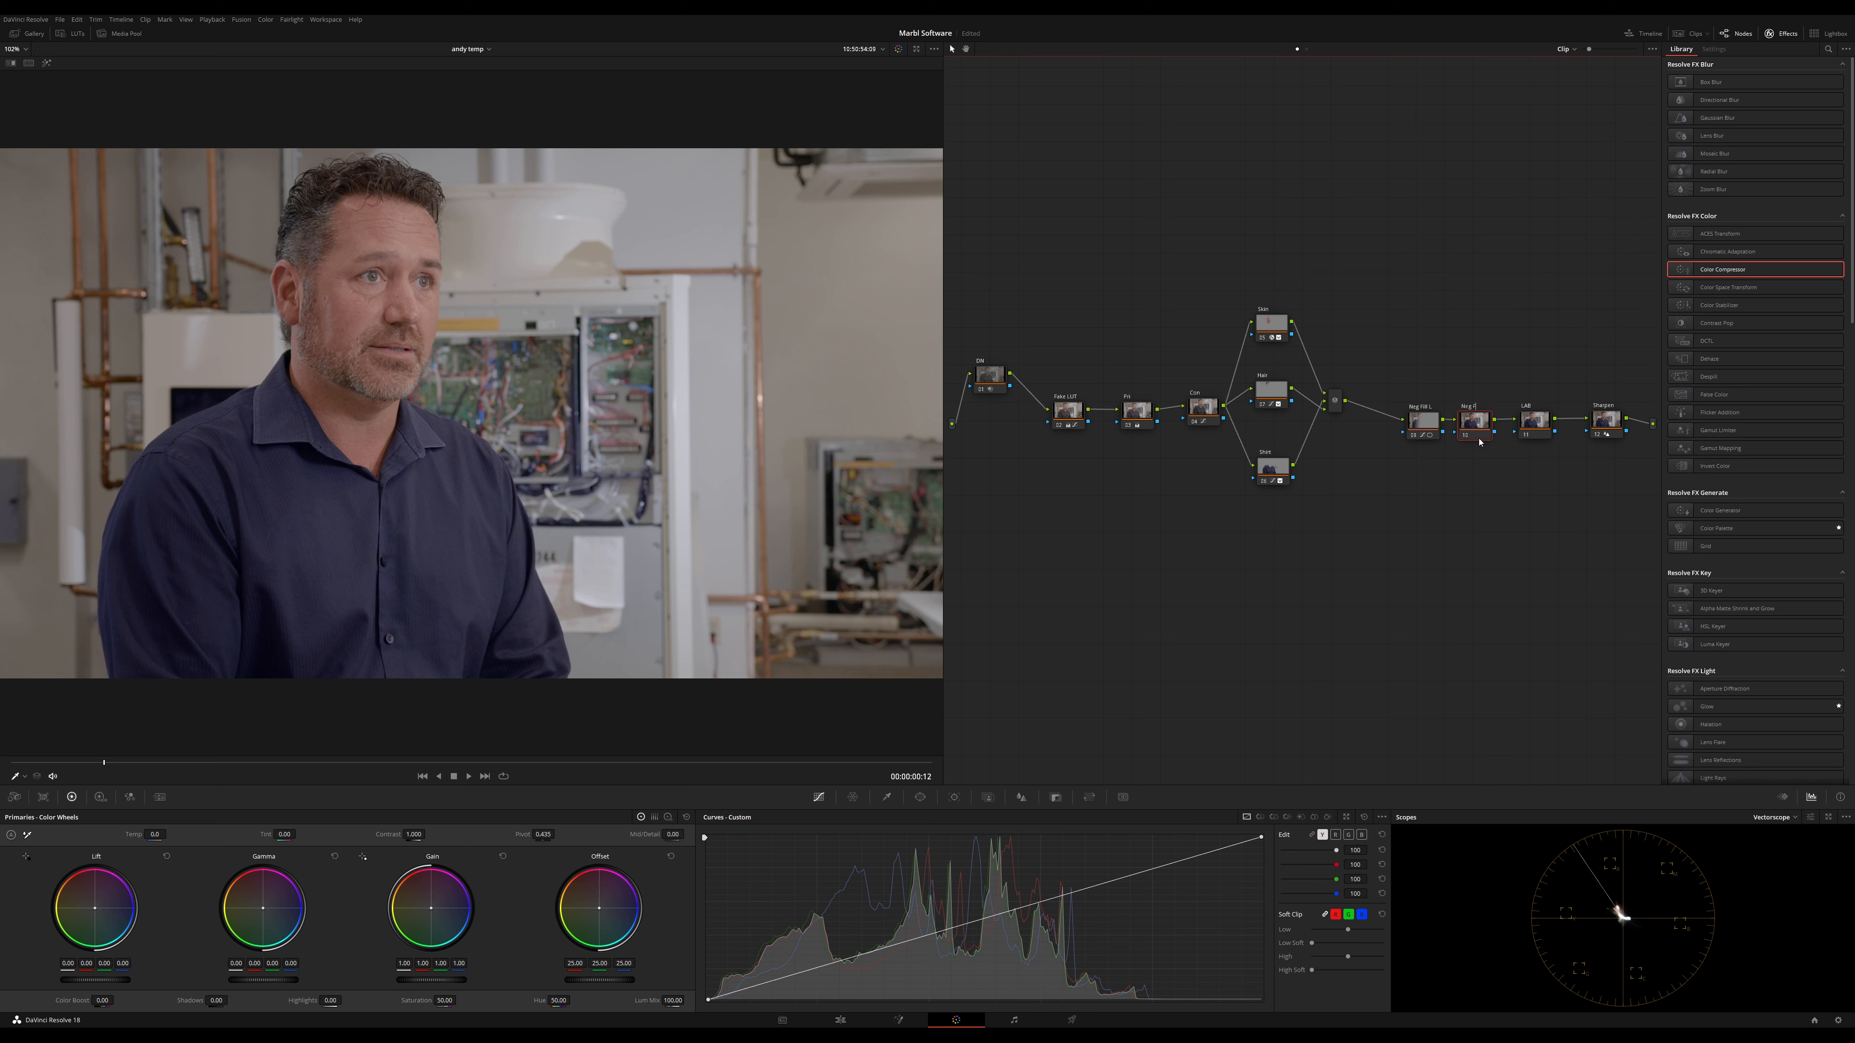
pyautogui.middleClick(1429, 427)
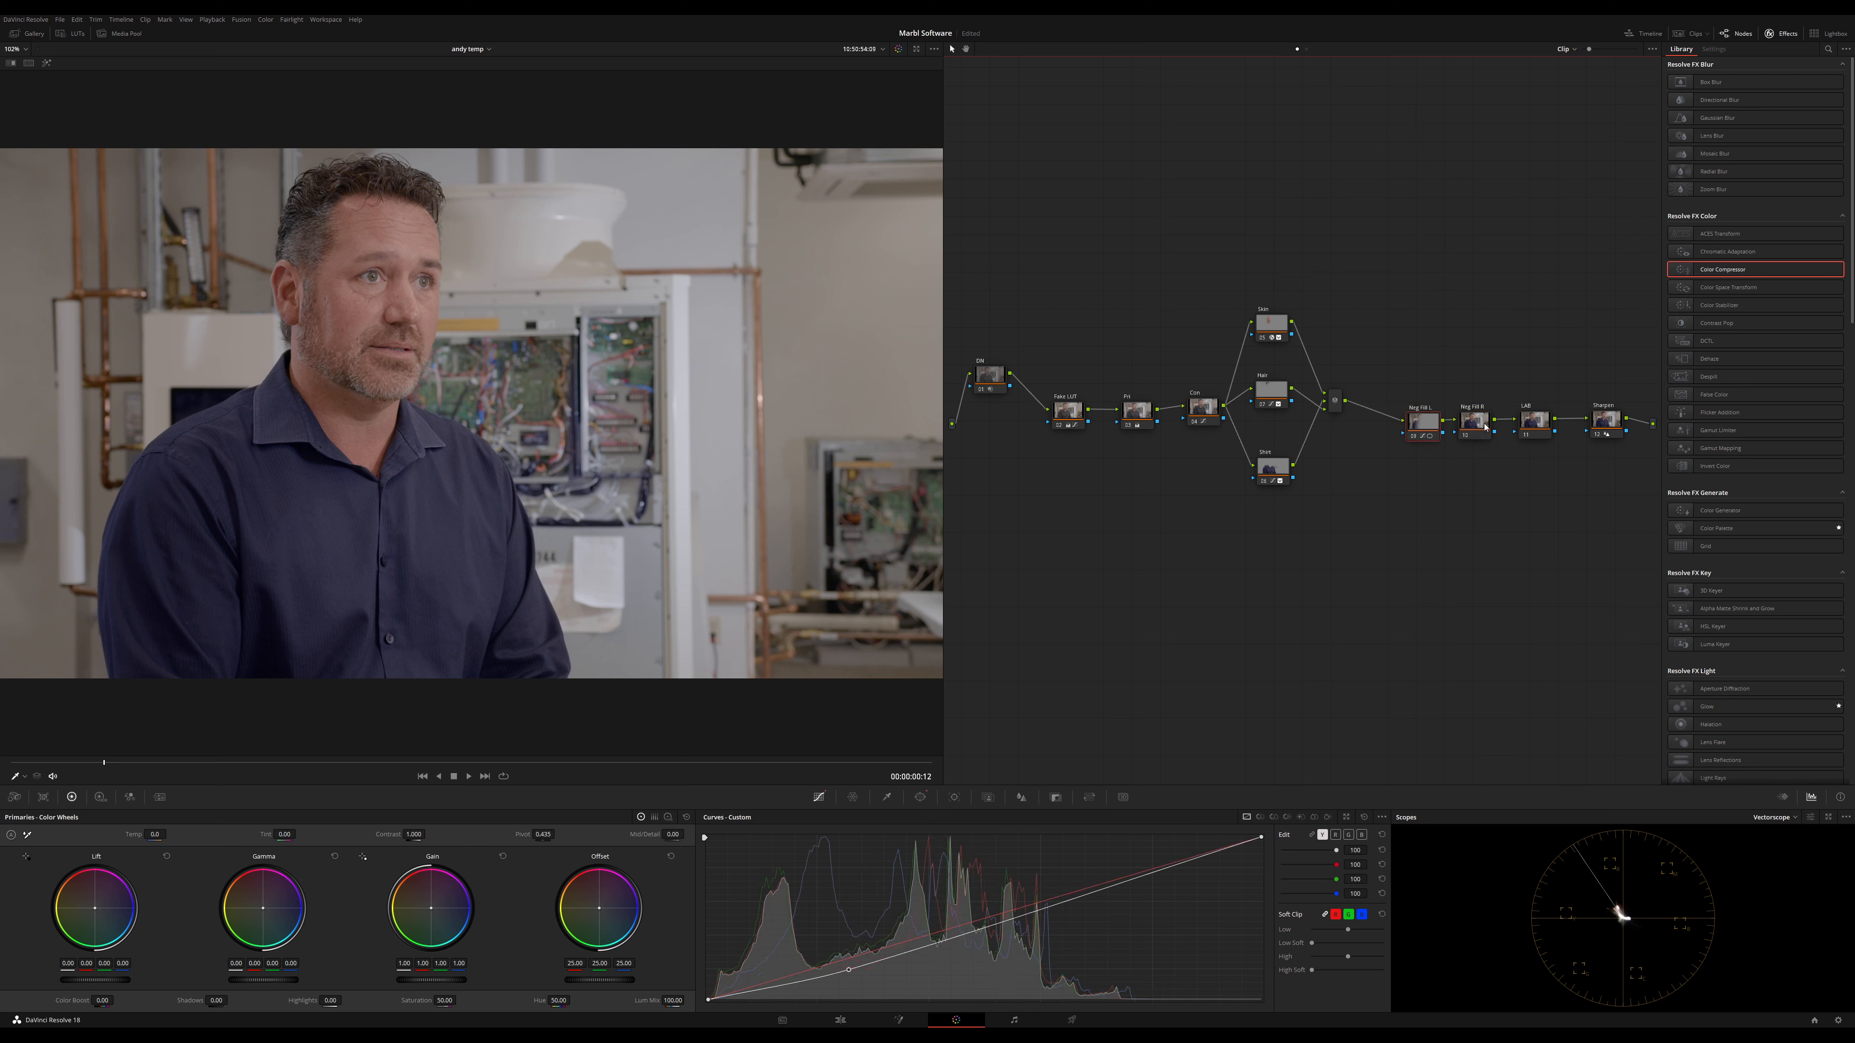
# Move the second Neg Fill node's inverted ellipse across the man so its soft edge falls over the background he is facing
pyautogui.click(920, 797)
pyautogui.scroll(-5, 739, 479)
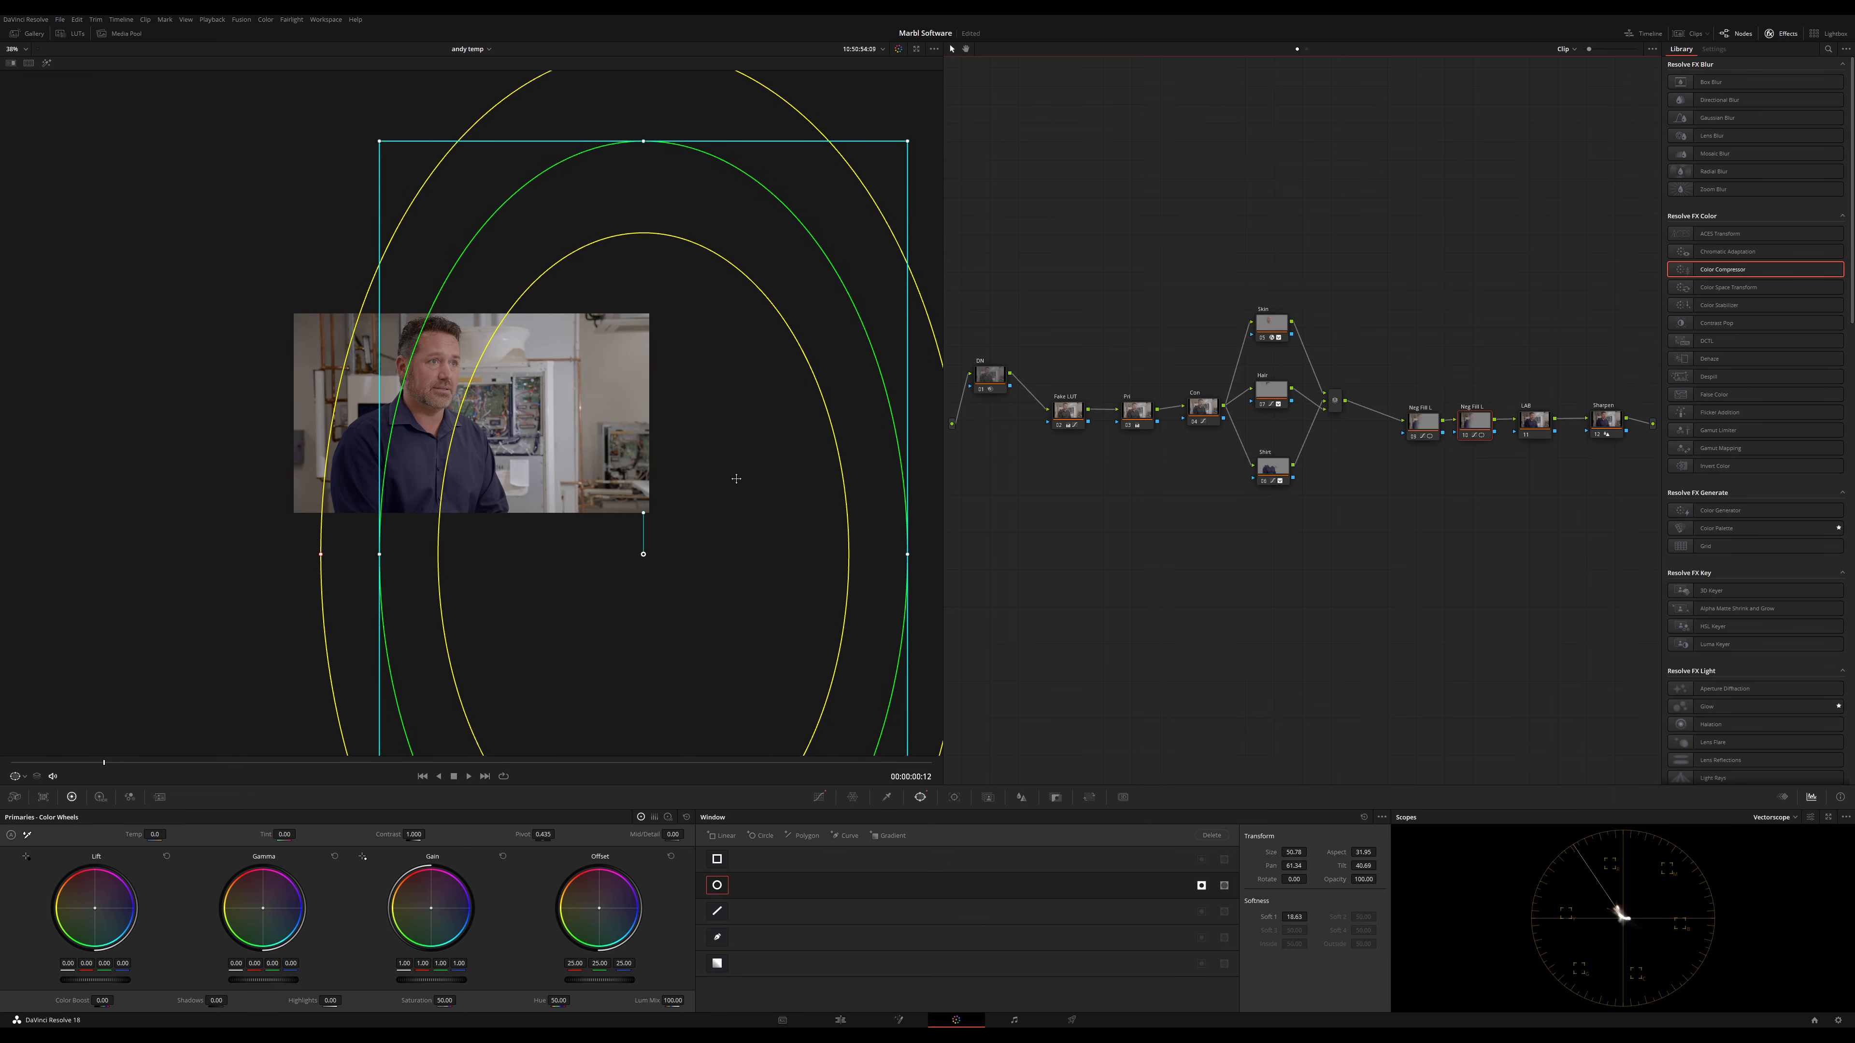
pyautogui.moveTo(736, 478); pyautogui.dragTo(632, 576)
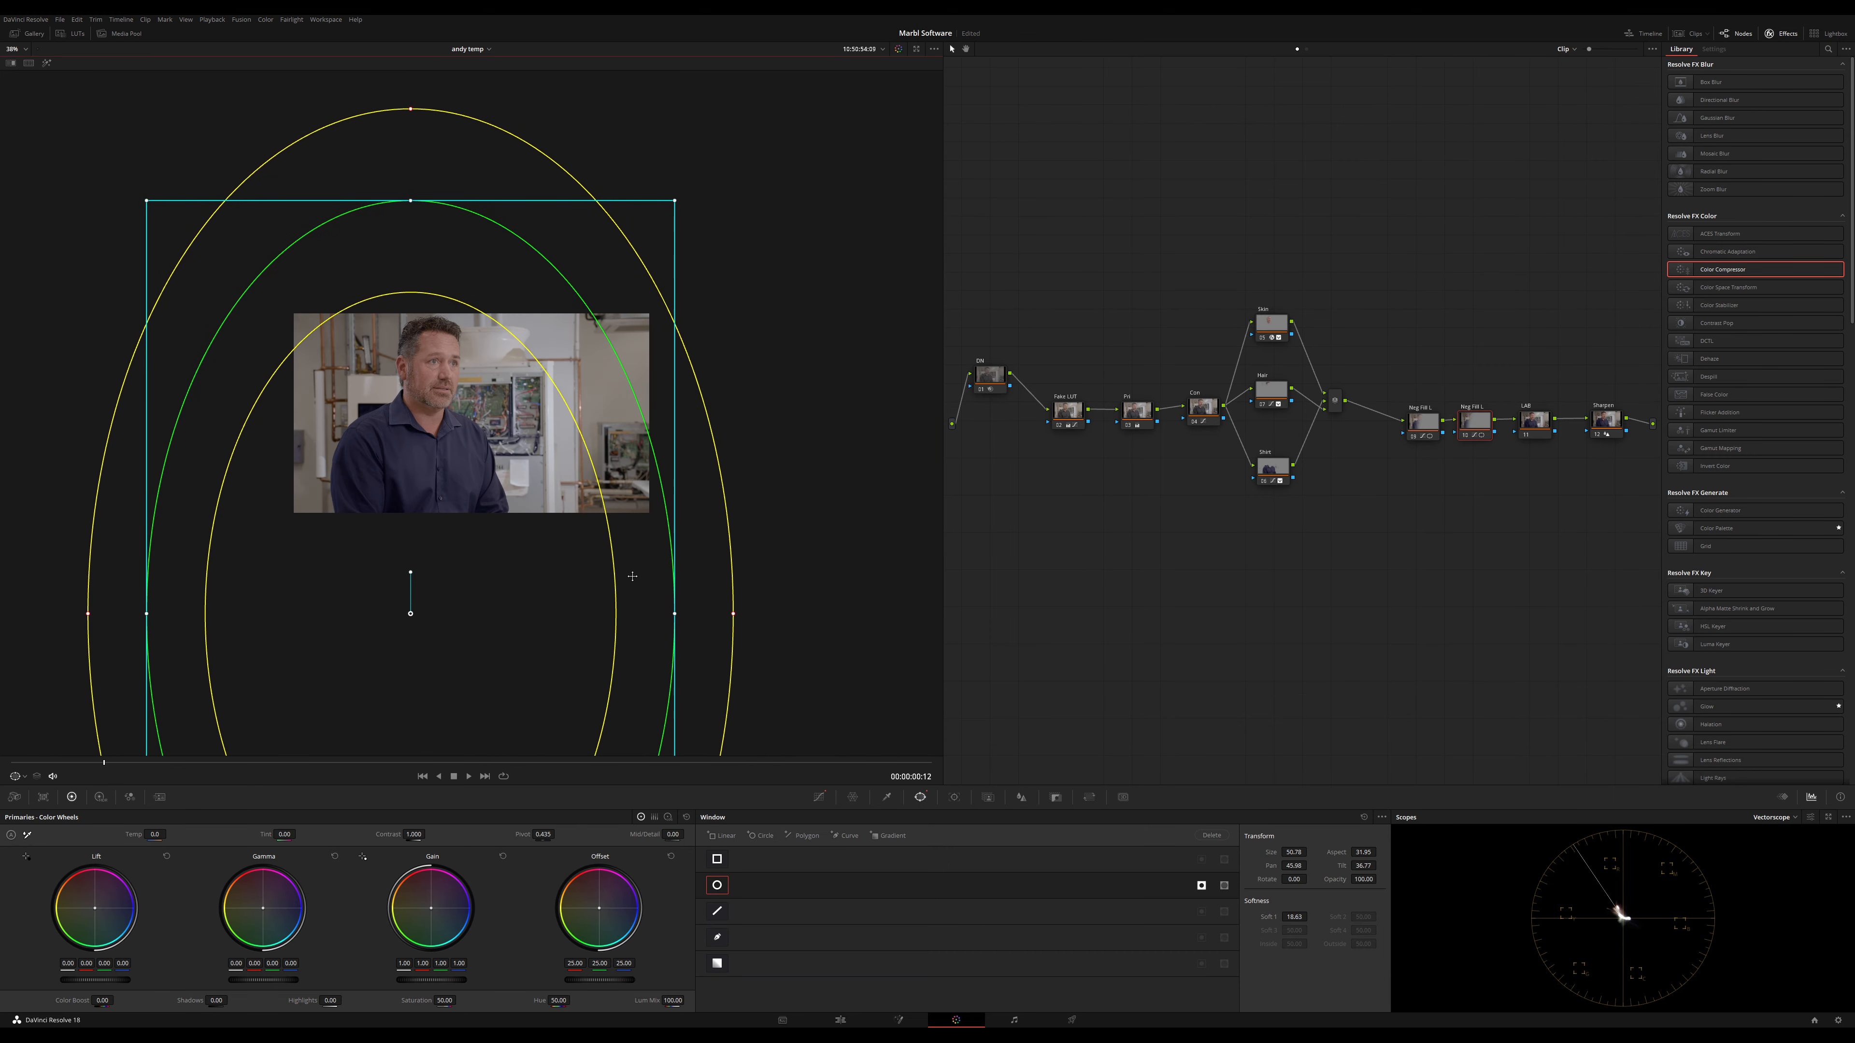
pyautogui.moveTo(449, 530); pyautogui.dragTo(377, 497)
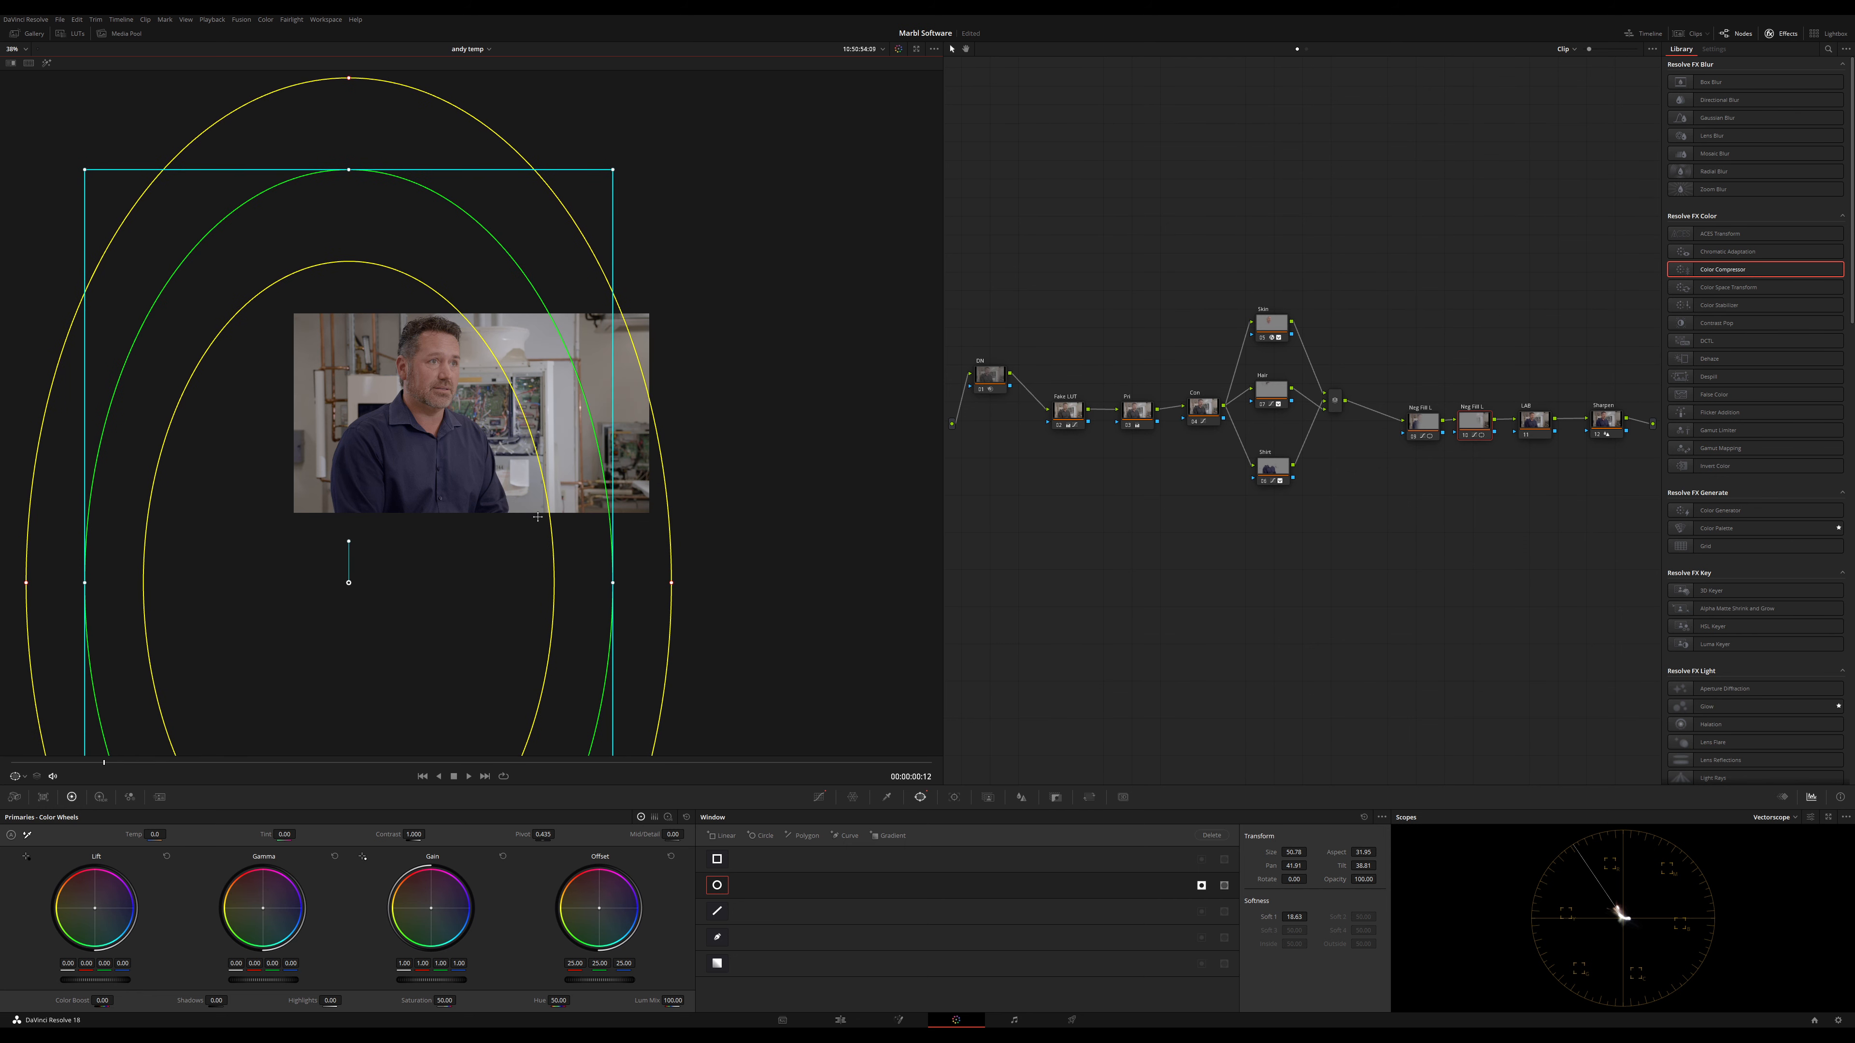
pyautogui.moveTo(436, 673)
pyautogui.mouseDown()
pyautogui.moveTo(451, 656)
pyautogui.moveTo(412, 671)
pyautogui.mouseUp()
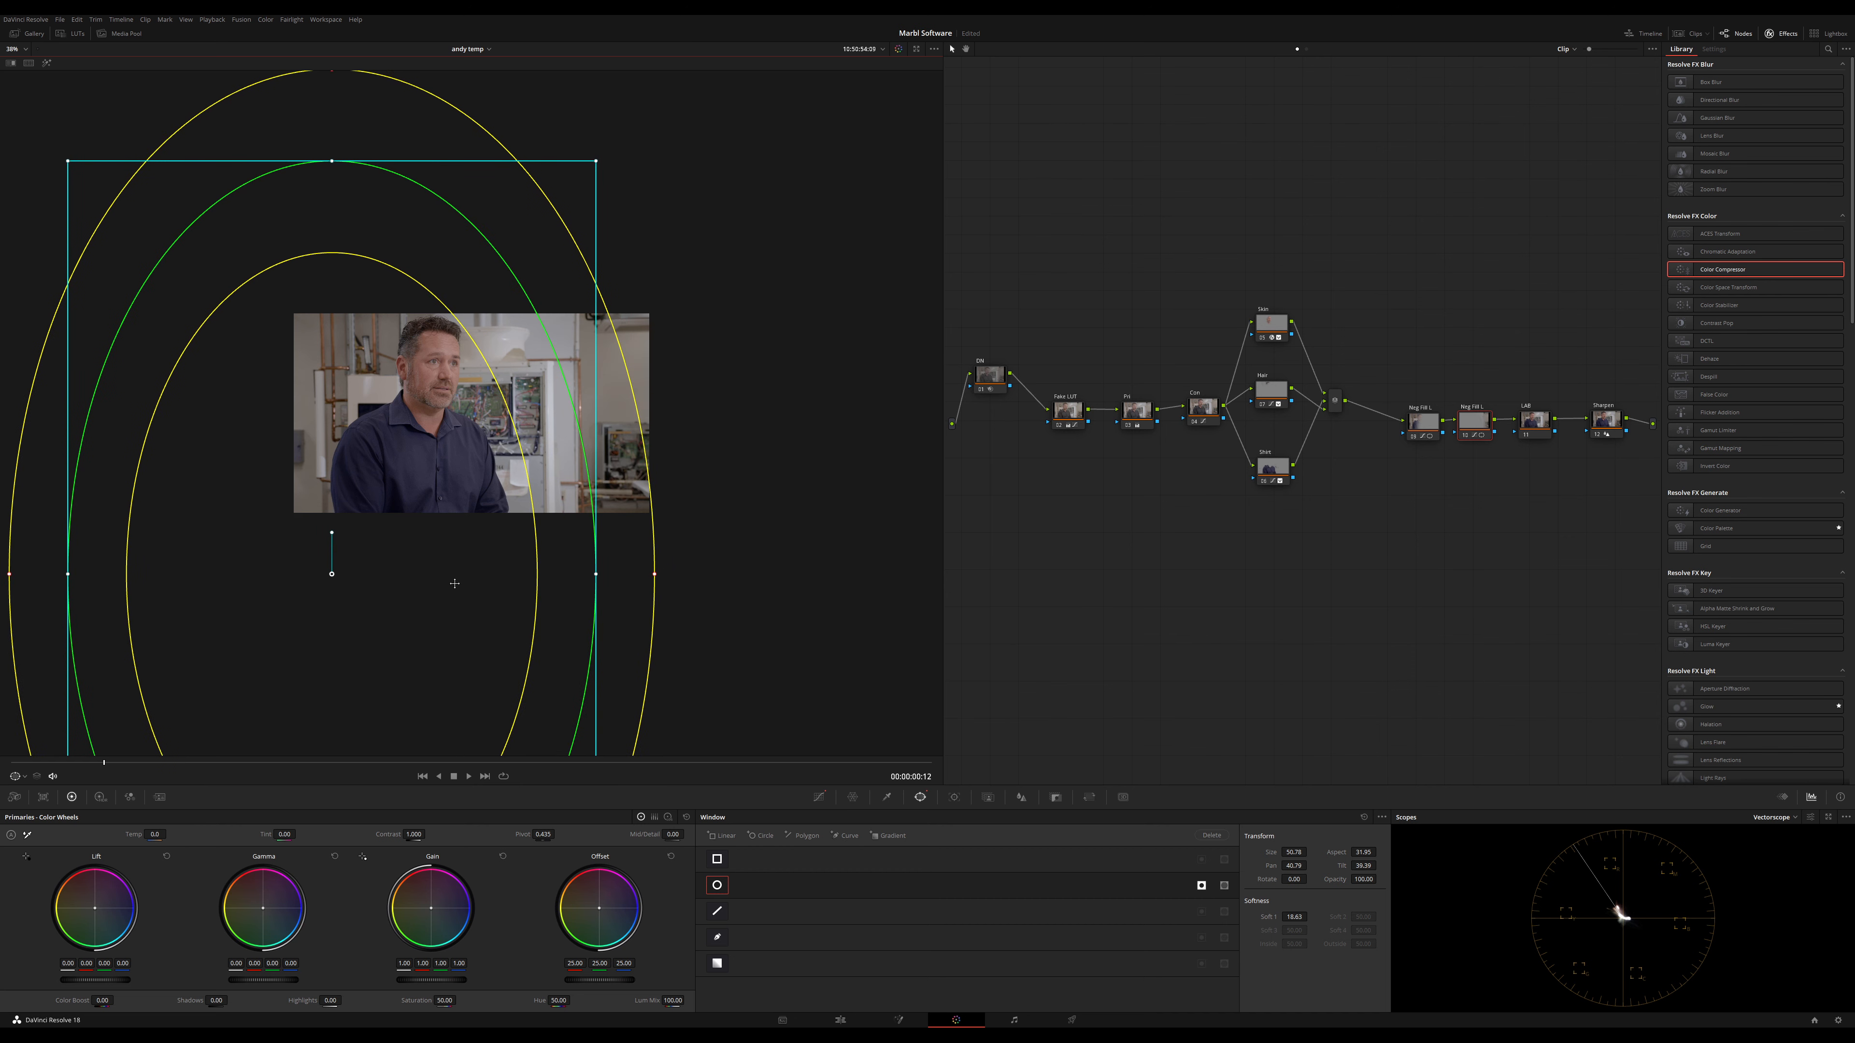
pyautogui.moveTo(454, 583); pyautogui.dragTo(505, 573)
# Shift the second Neg Fill node's luminance curve point toward the midtones and refine its ellipse placement
pyautogui.click(818, 797)
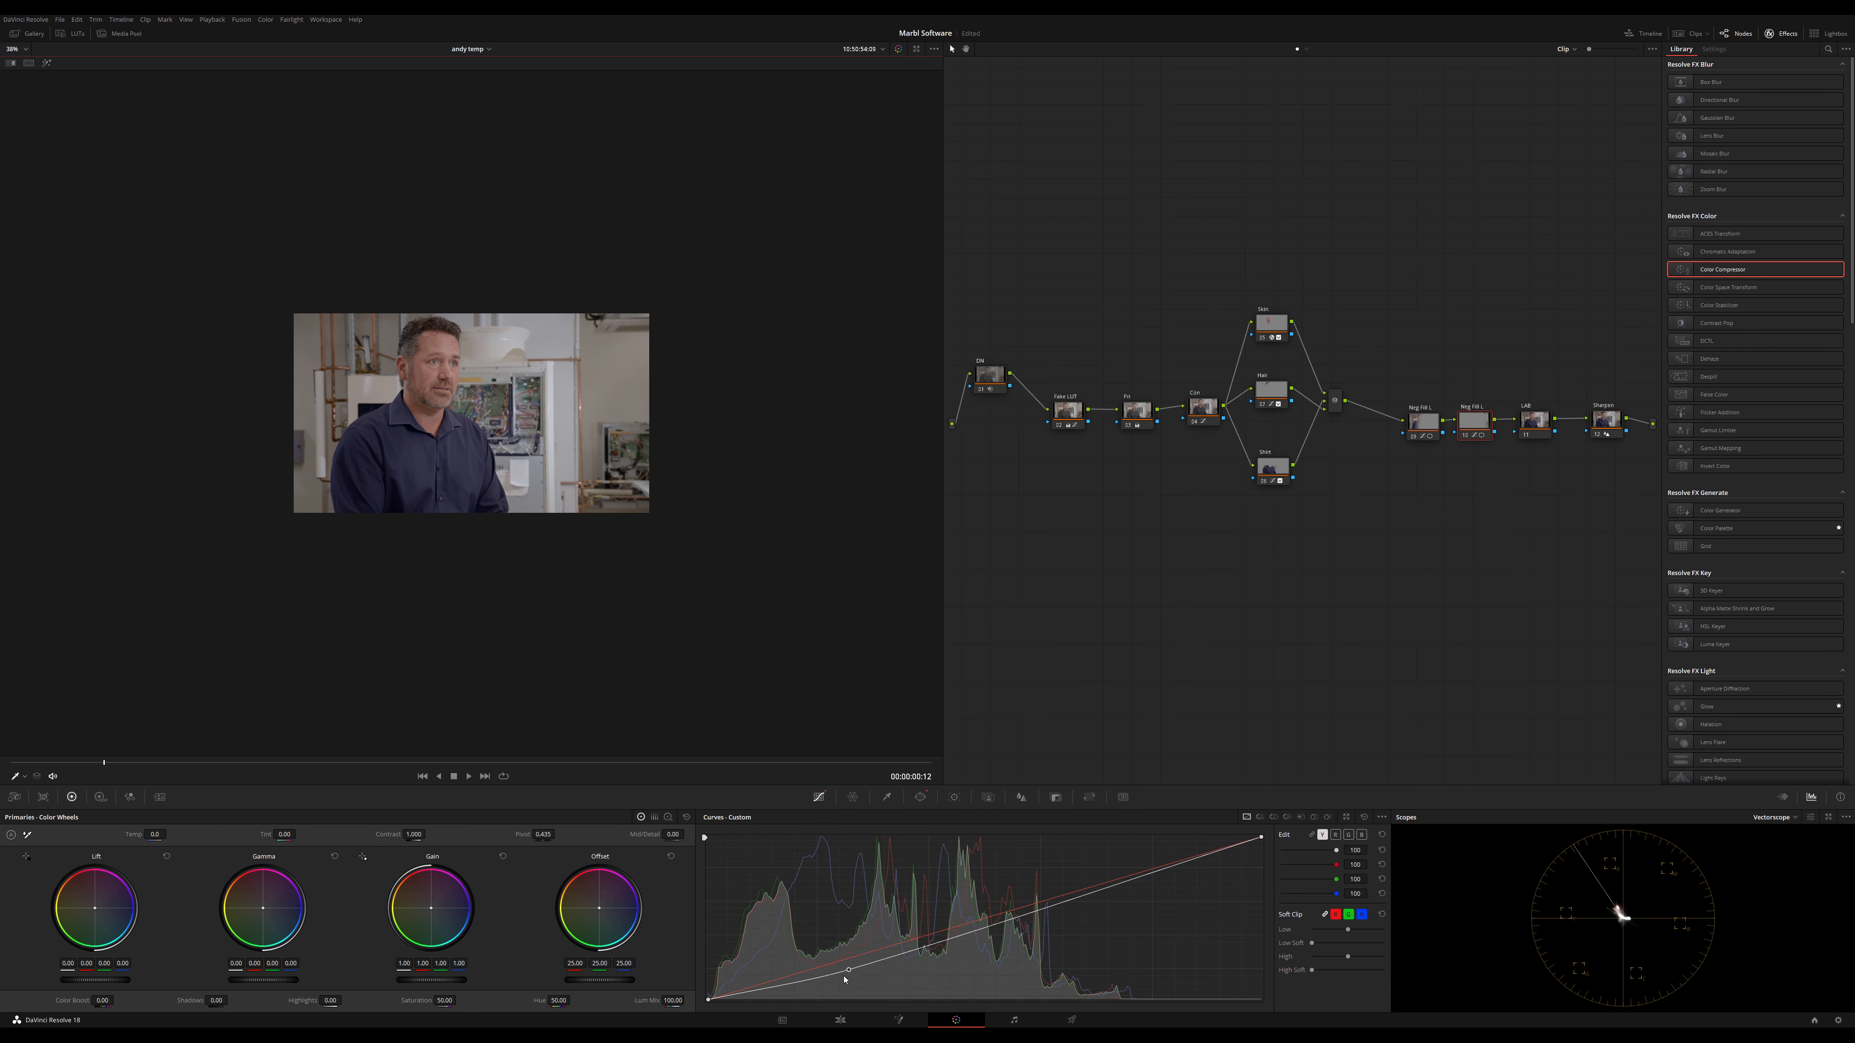
pyautogui.moveTo(848, 971); pyautogui.dragTo(889, 969)
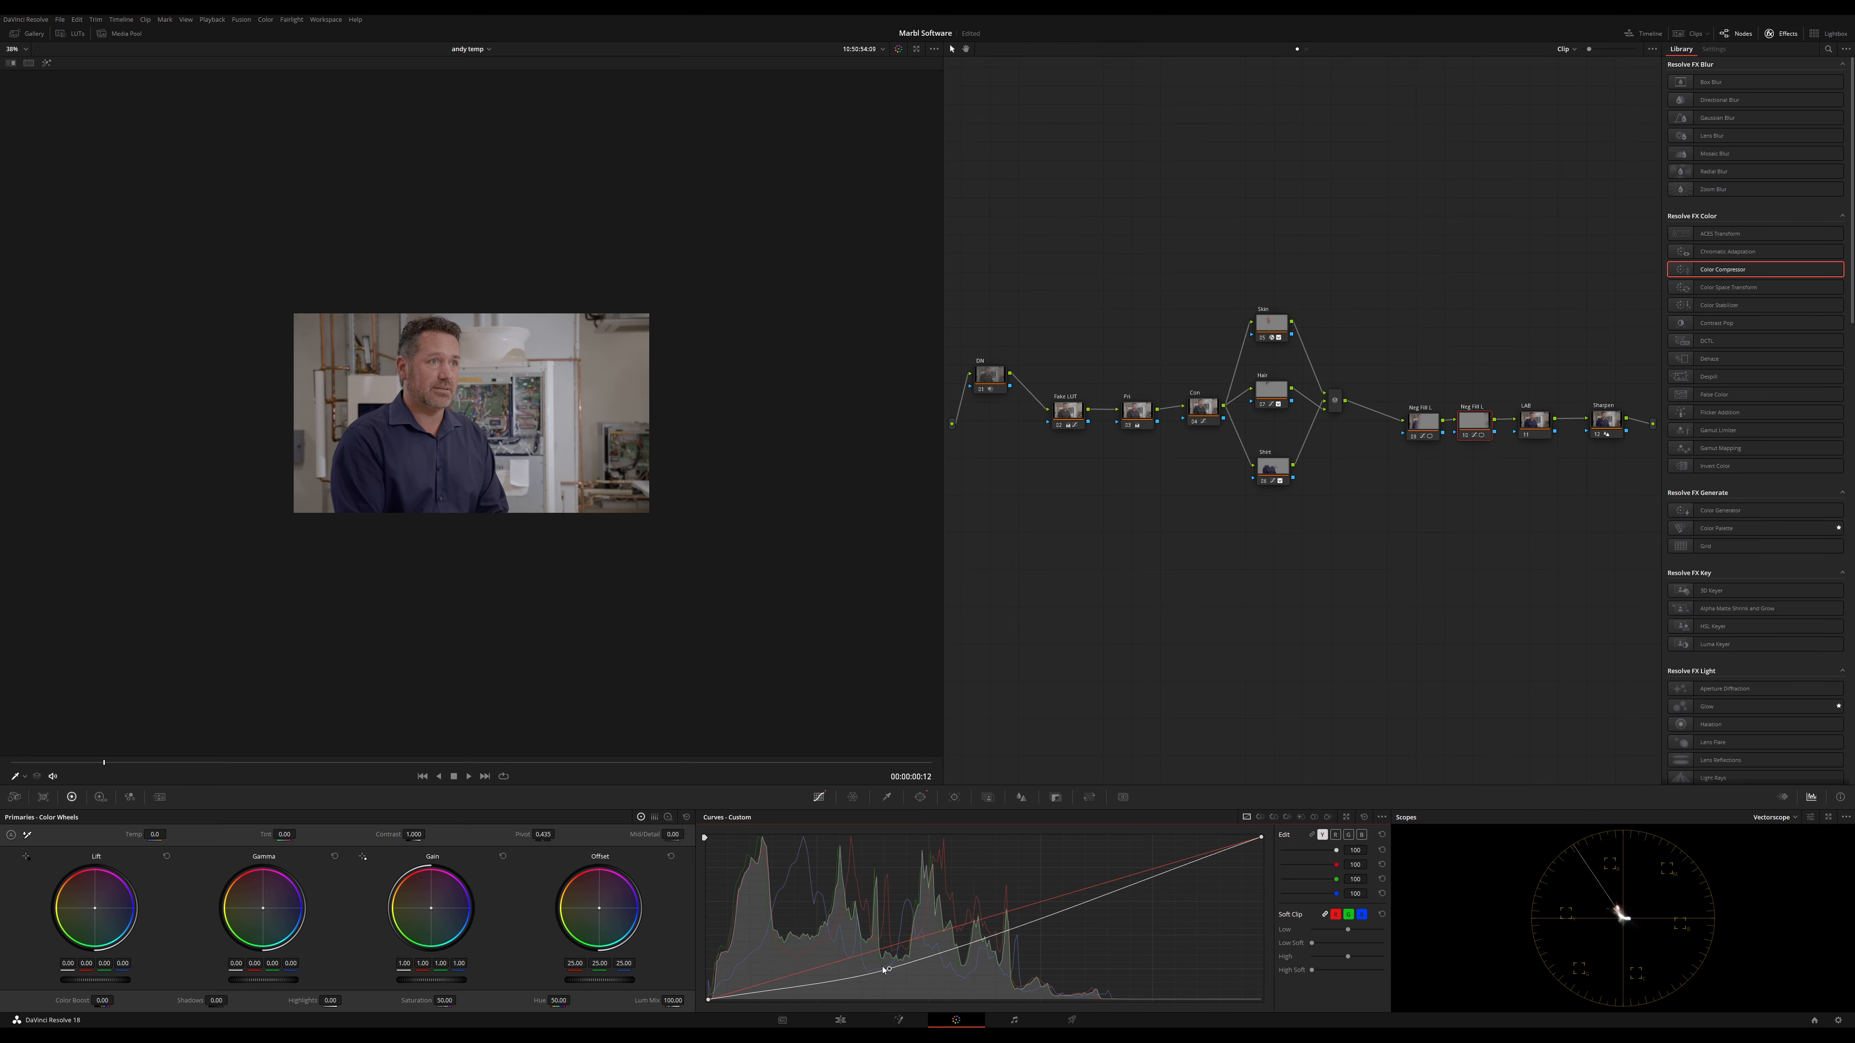
pyautogui.click(953, 797)
pyautogui.moveTo(467, 556); pyautogui.dragTo(538, 601)
pyautogui.scroll(3, 518, 565)
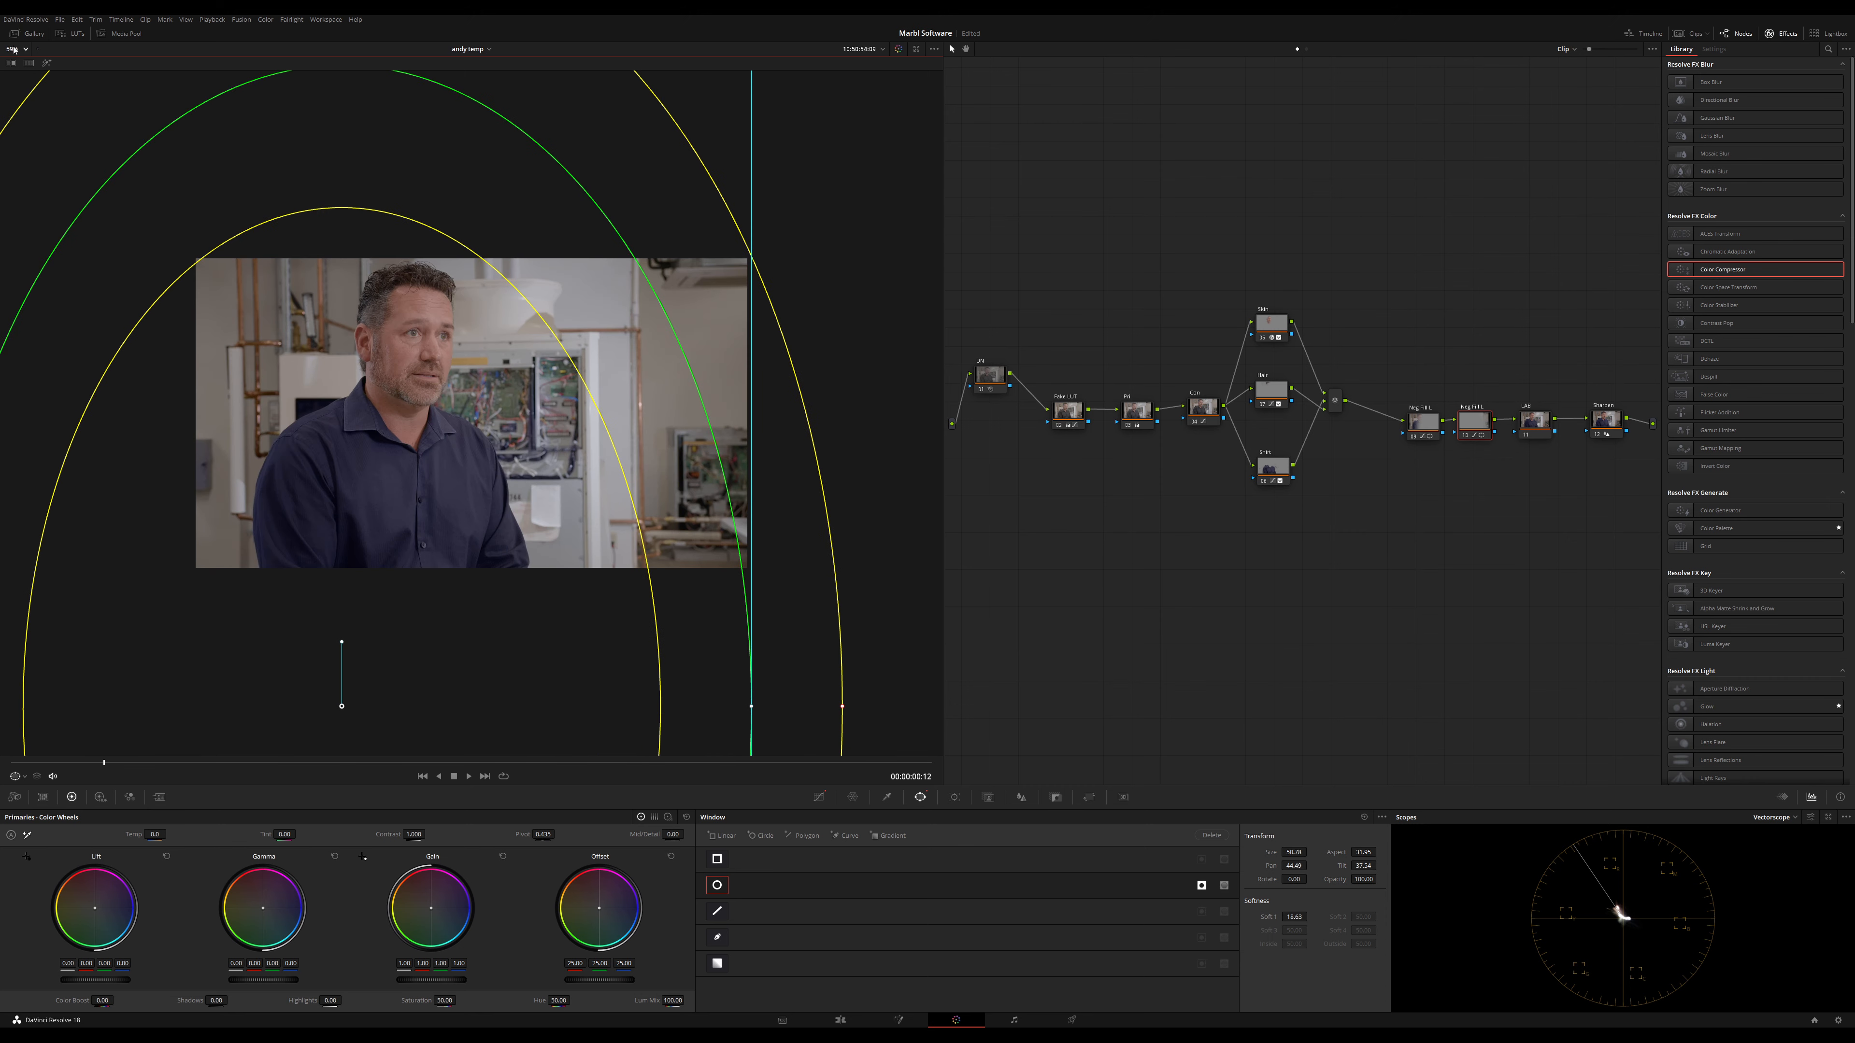
pyautogui.scroll(4, 880, 199)
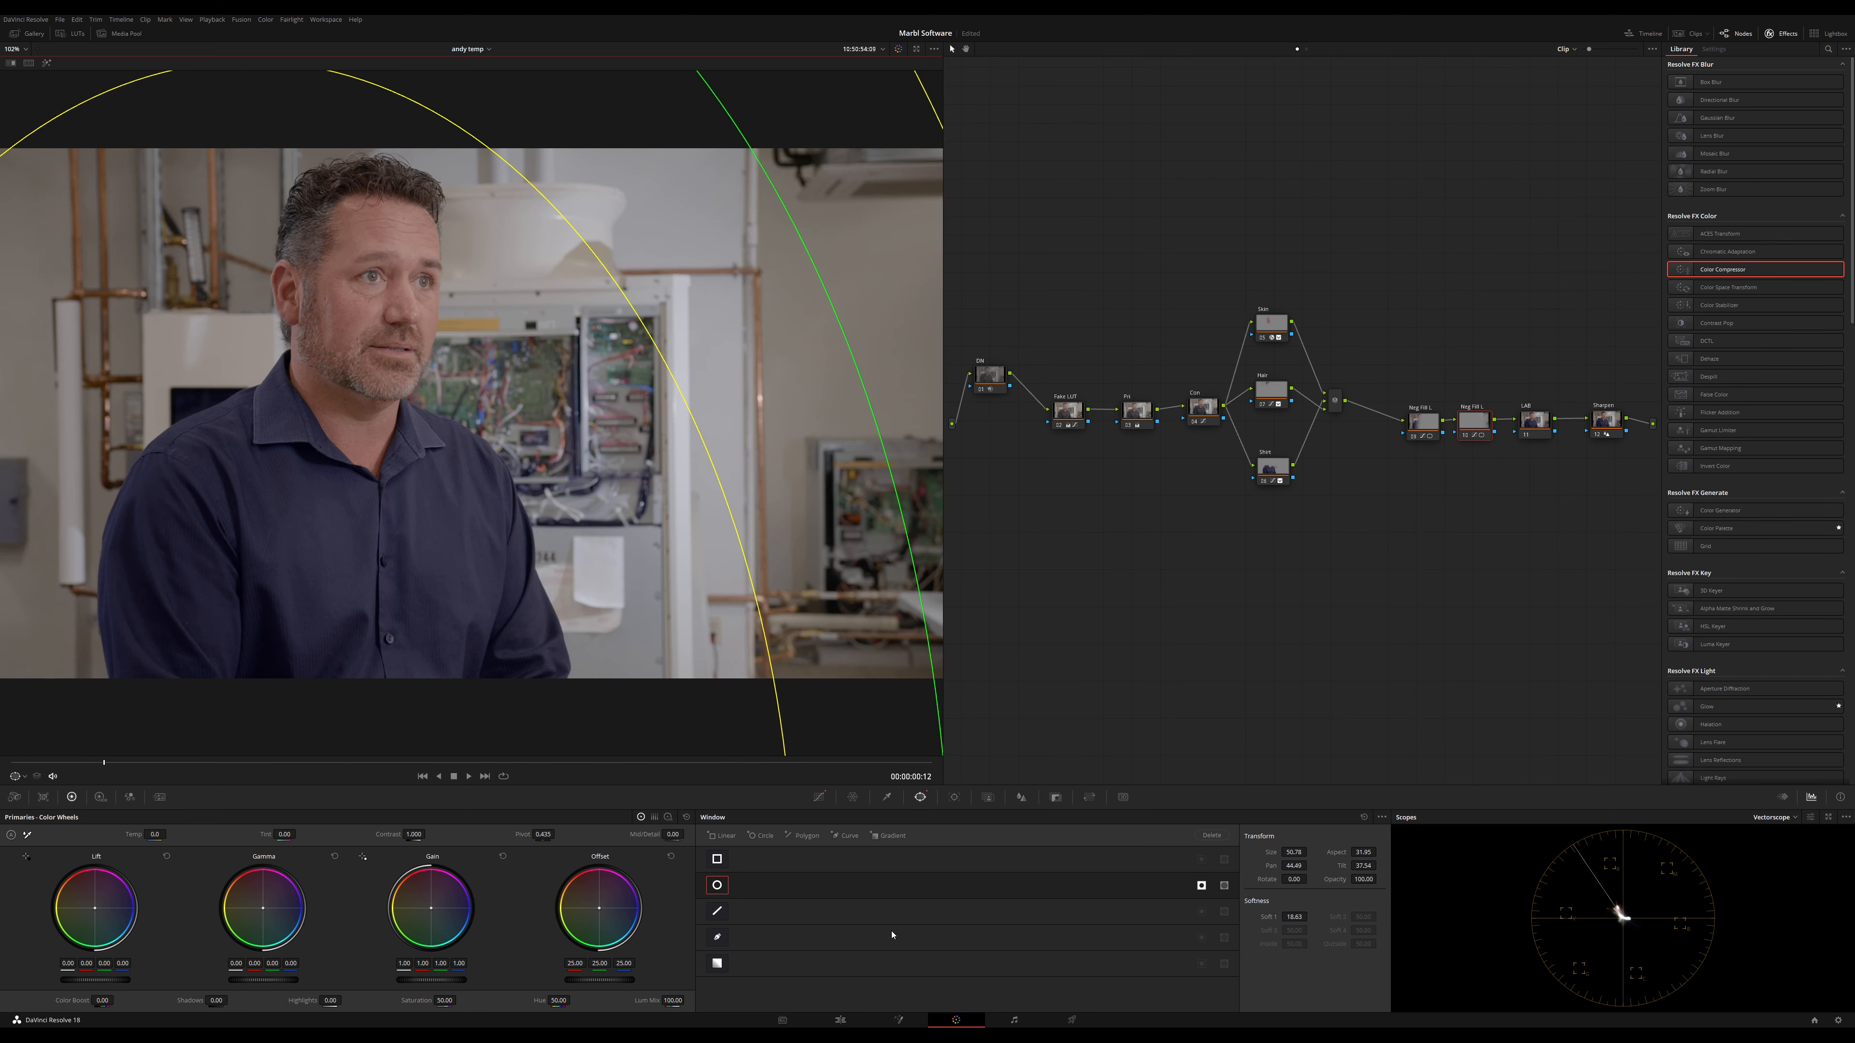
# Toggle both Neg Fill nodes off and on to compare the image with and without negative fill
pyautogui.click(818, 797)
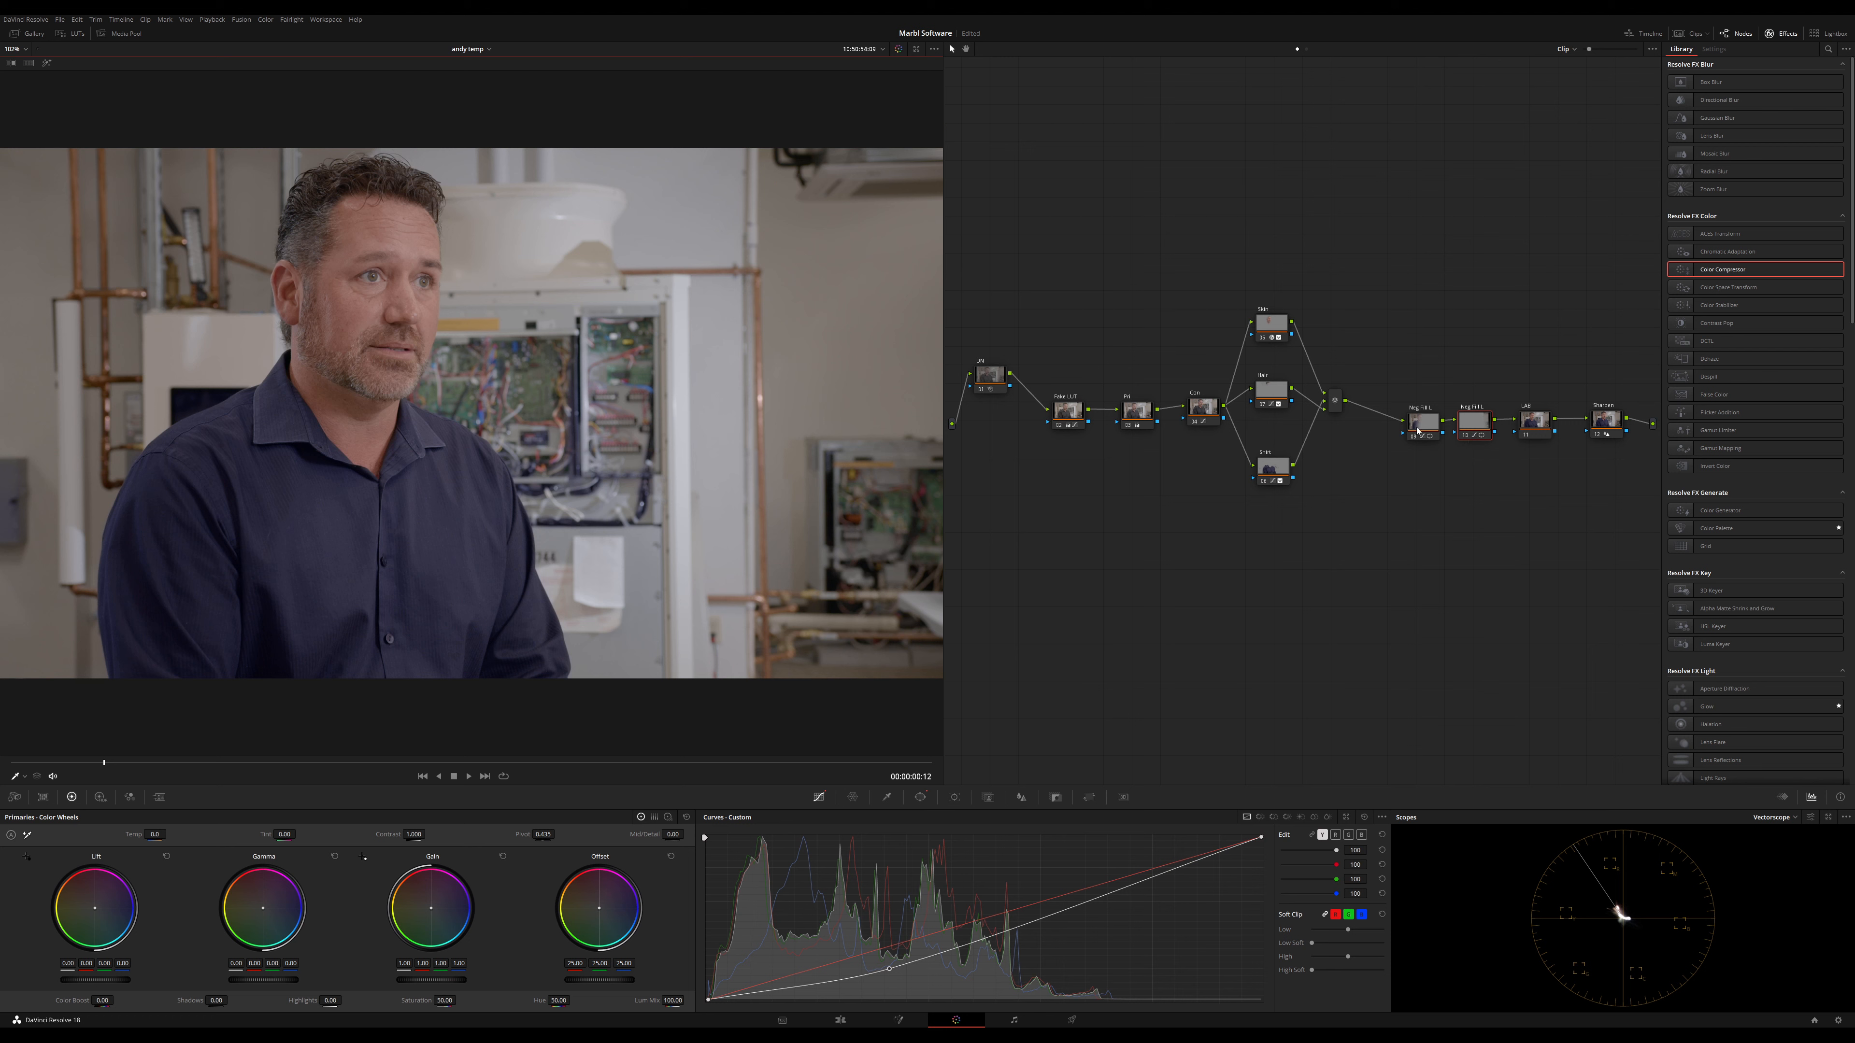
pyautogui.hotkey('ctrl', 'd')
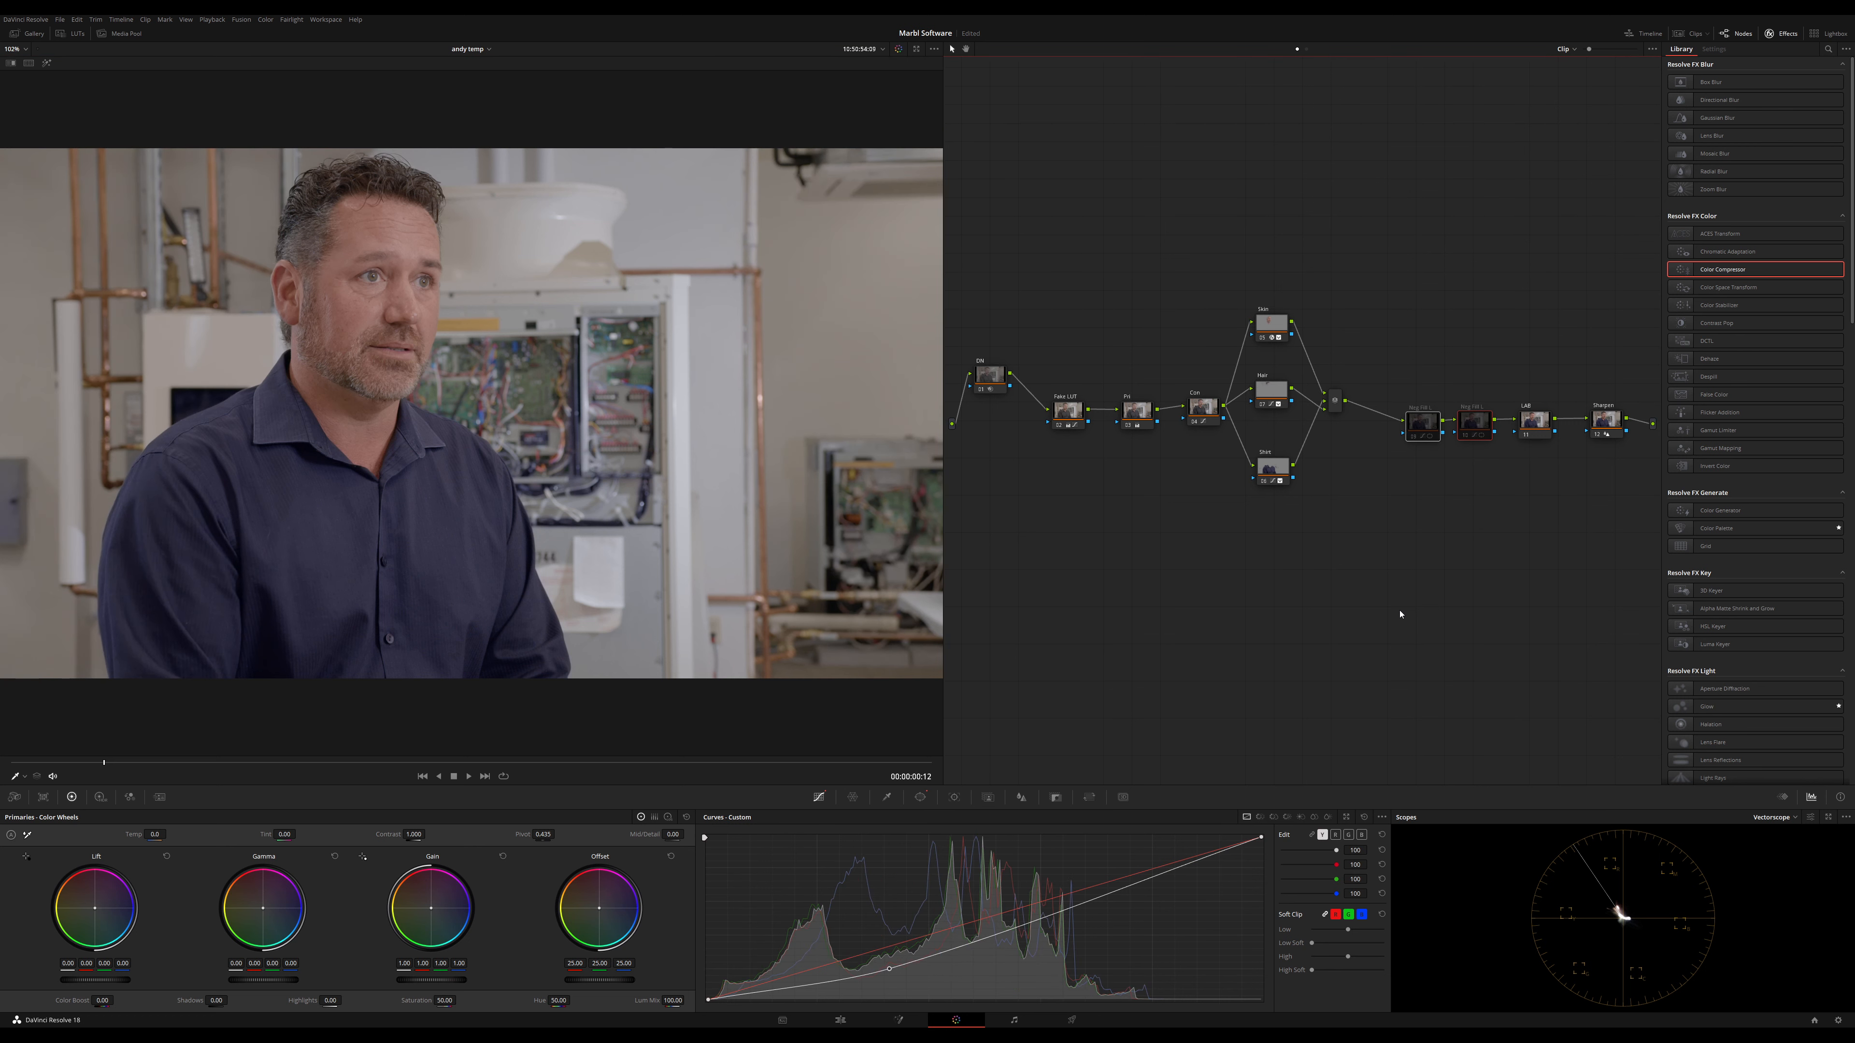
pyautogui.hotkey('ctrl', 'd')
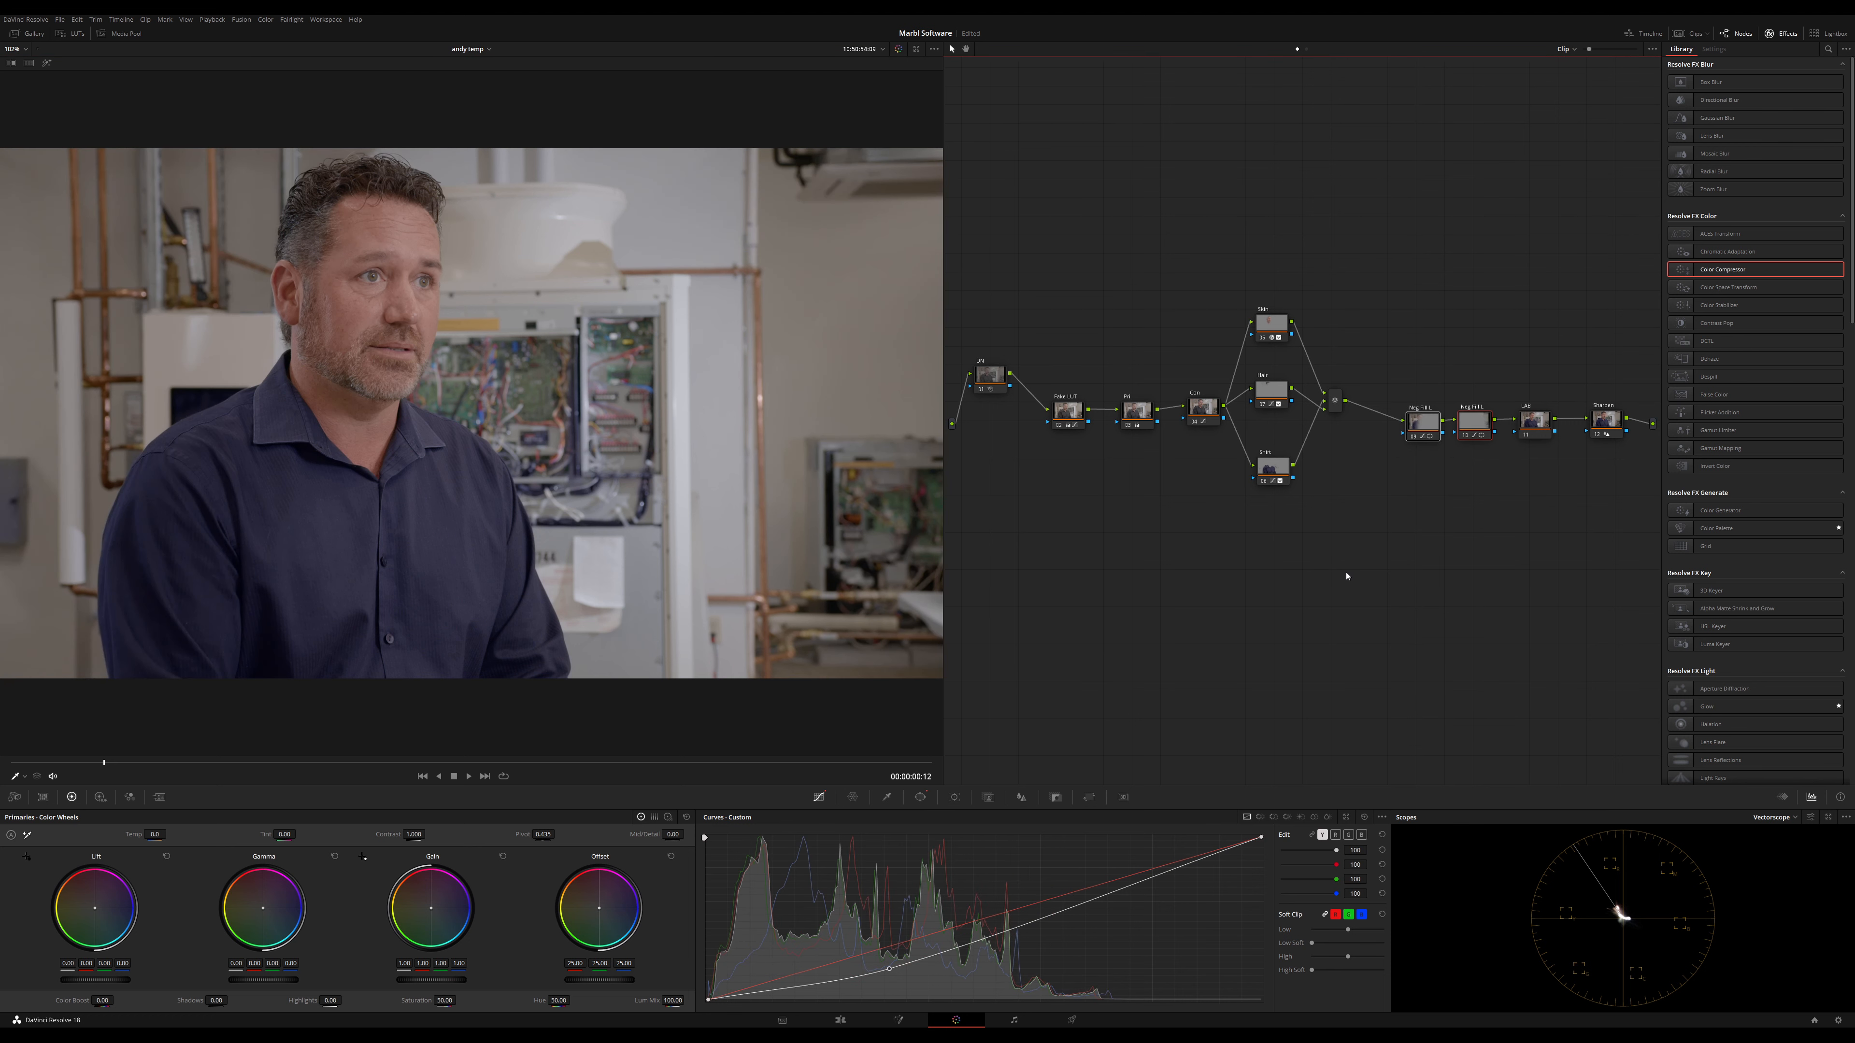
pyautogui.hotkey('ctrl', 'd')
pyautogui.hotkey('ctrl', 'd')
# Lower Shadows and Color Boost on the LAB node, and switch the scope from Vectorscope to Parade
pyautogui.click(1534, 424)
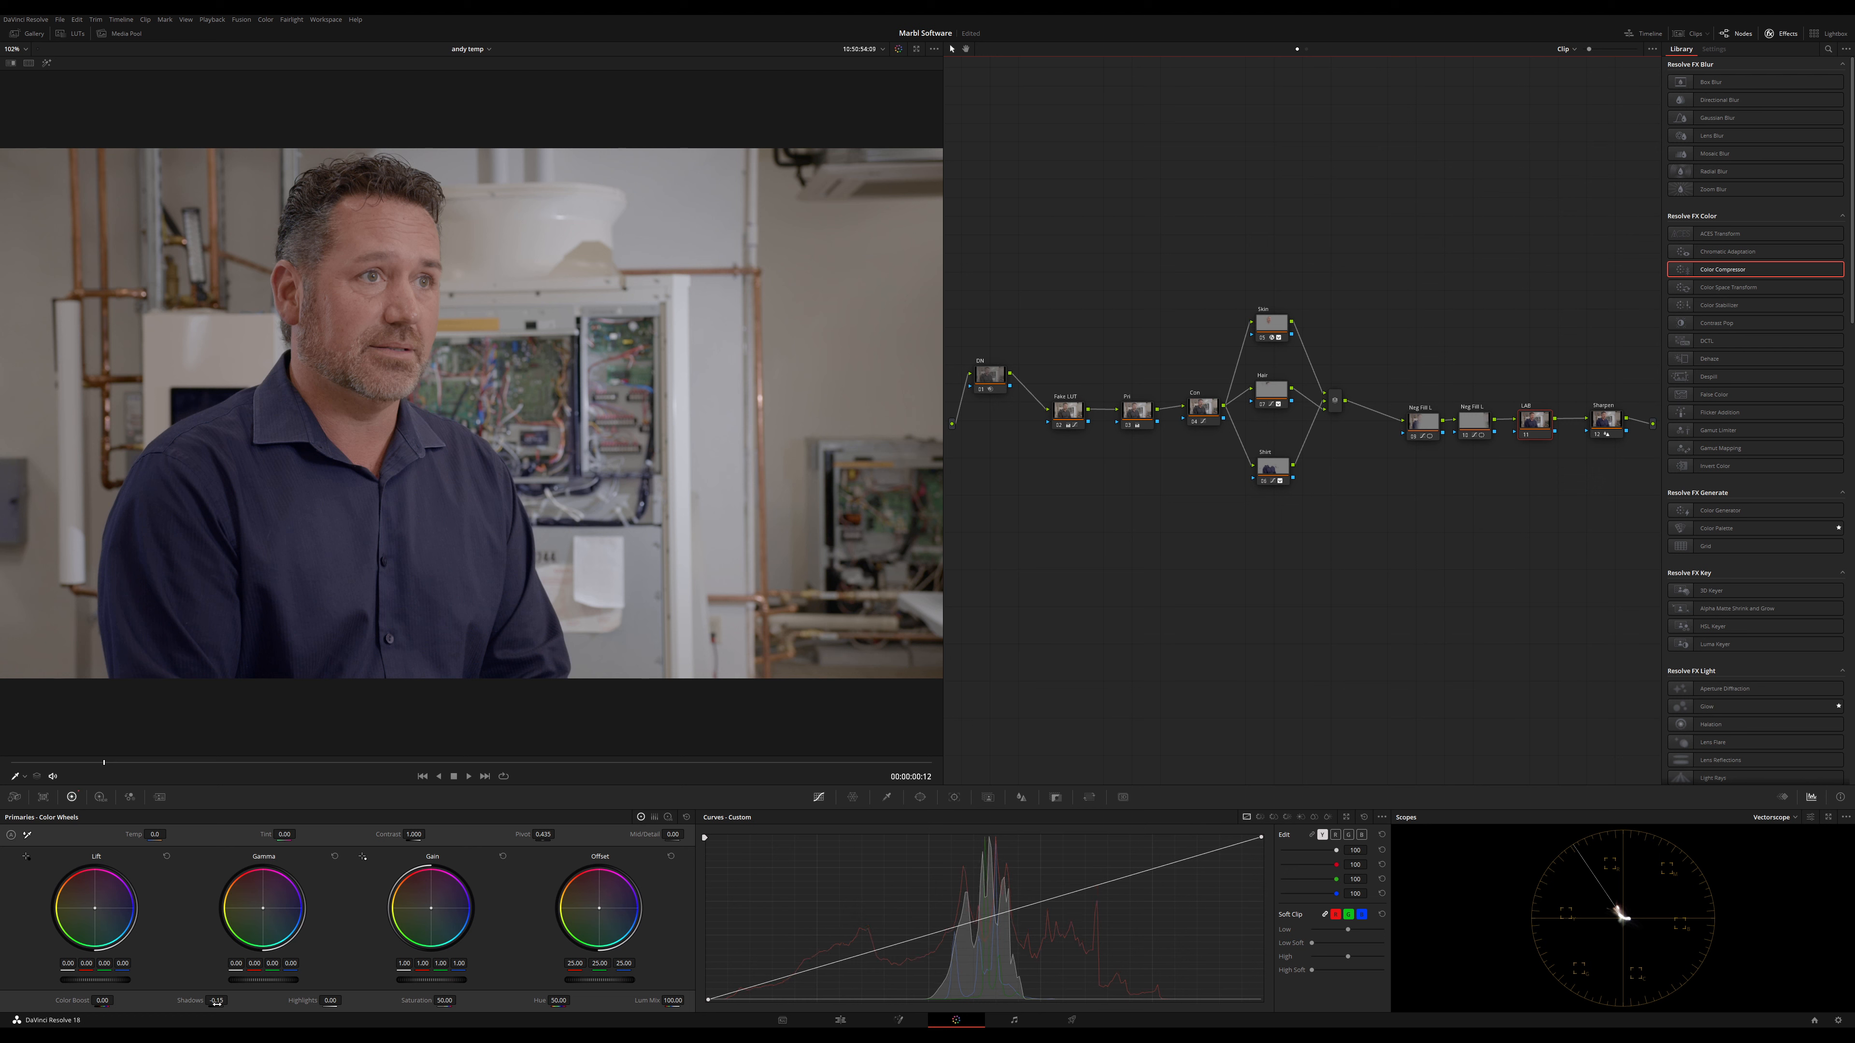
pyautogui.moveTo(216, 1002); pyautogui.dragTo(216, 1003)
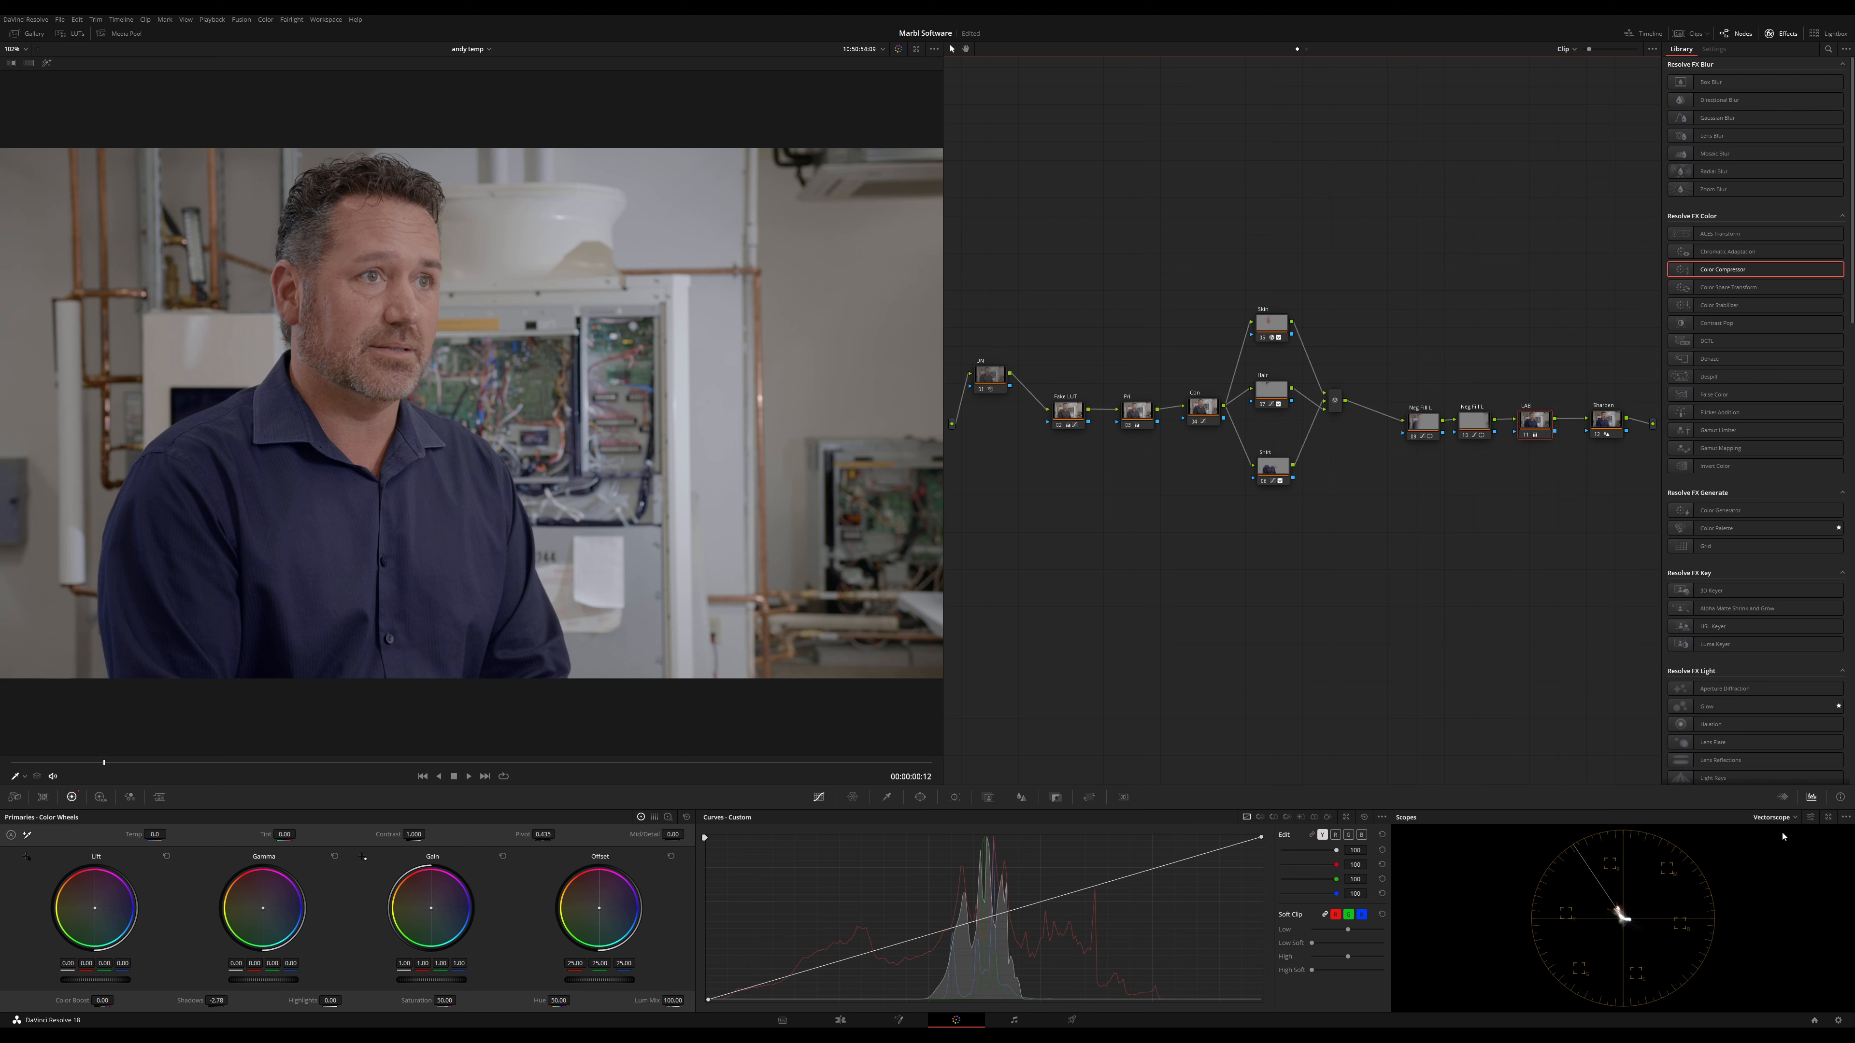
pyautogui.click(1775, 817)
pyautogui.click(1776, 837)
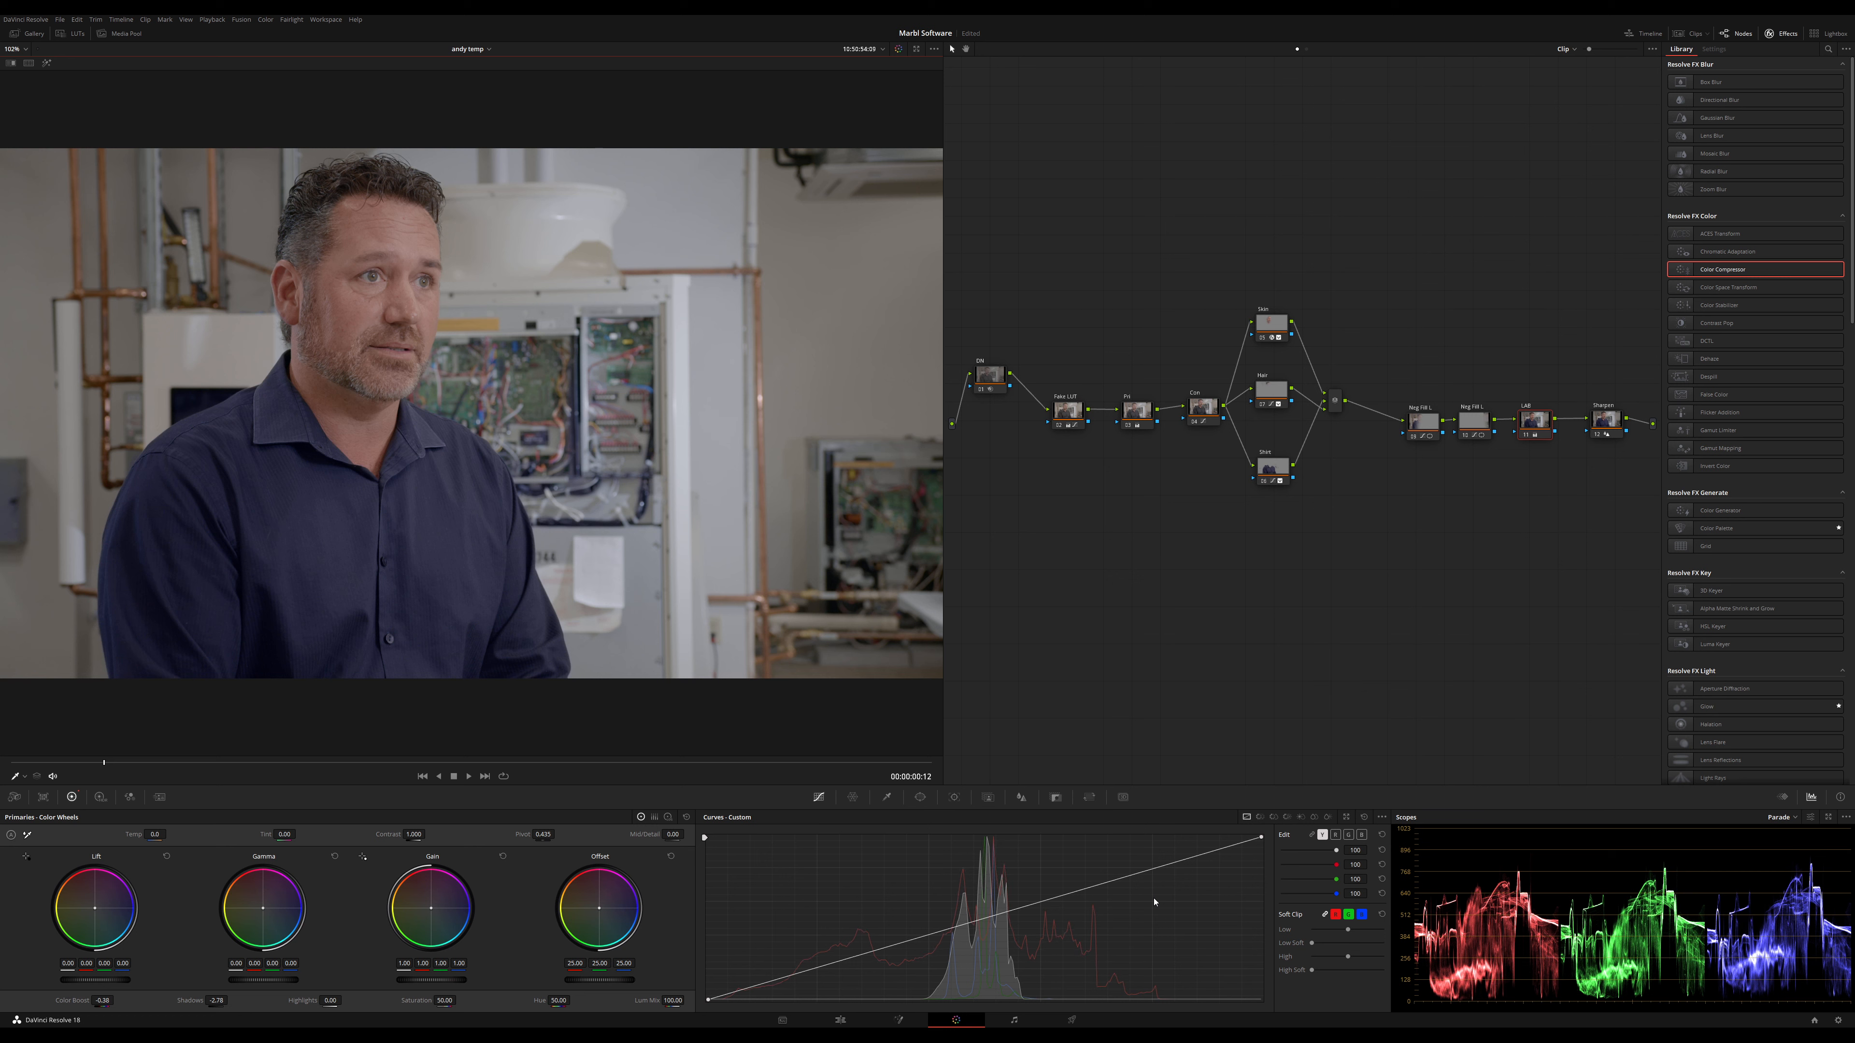
# Compare the image with the LAB node off and on, and refine its Shadows value
pyautogui.hotkey('ctrl', 'd')
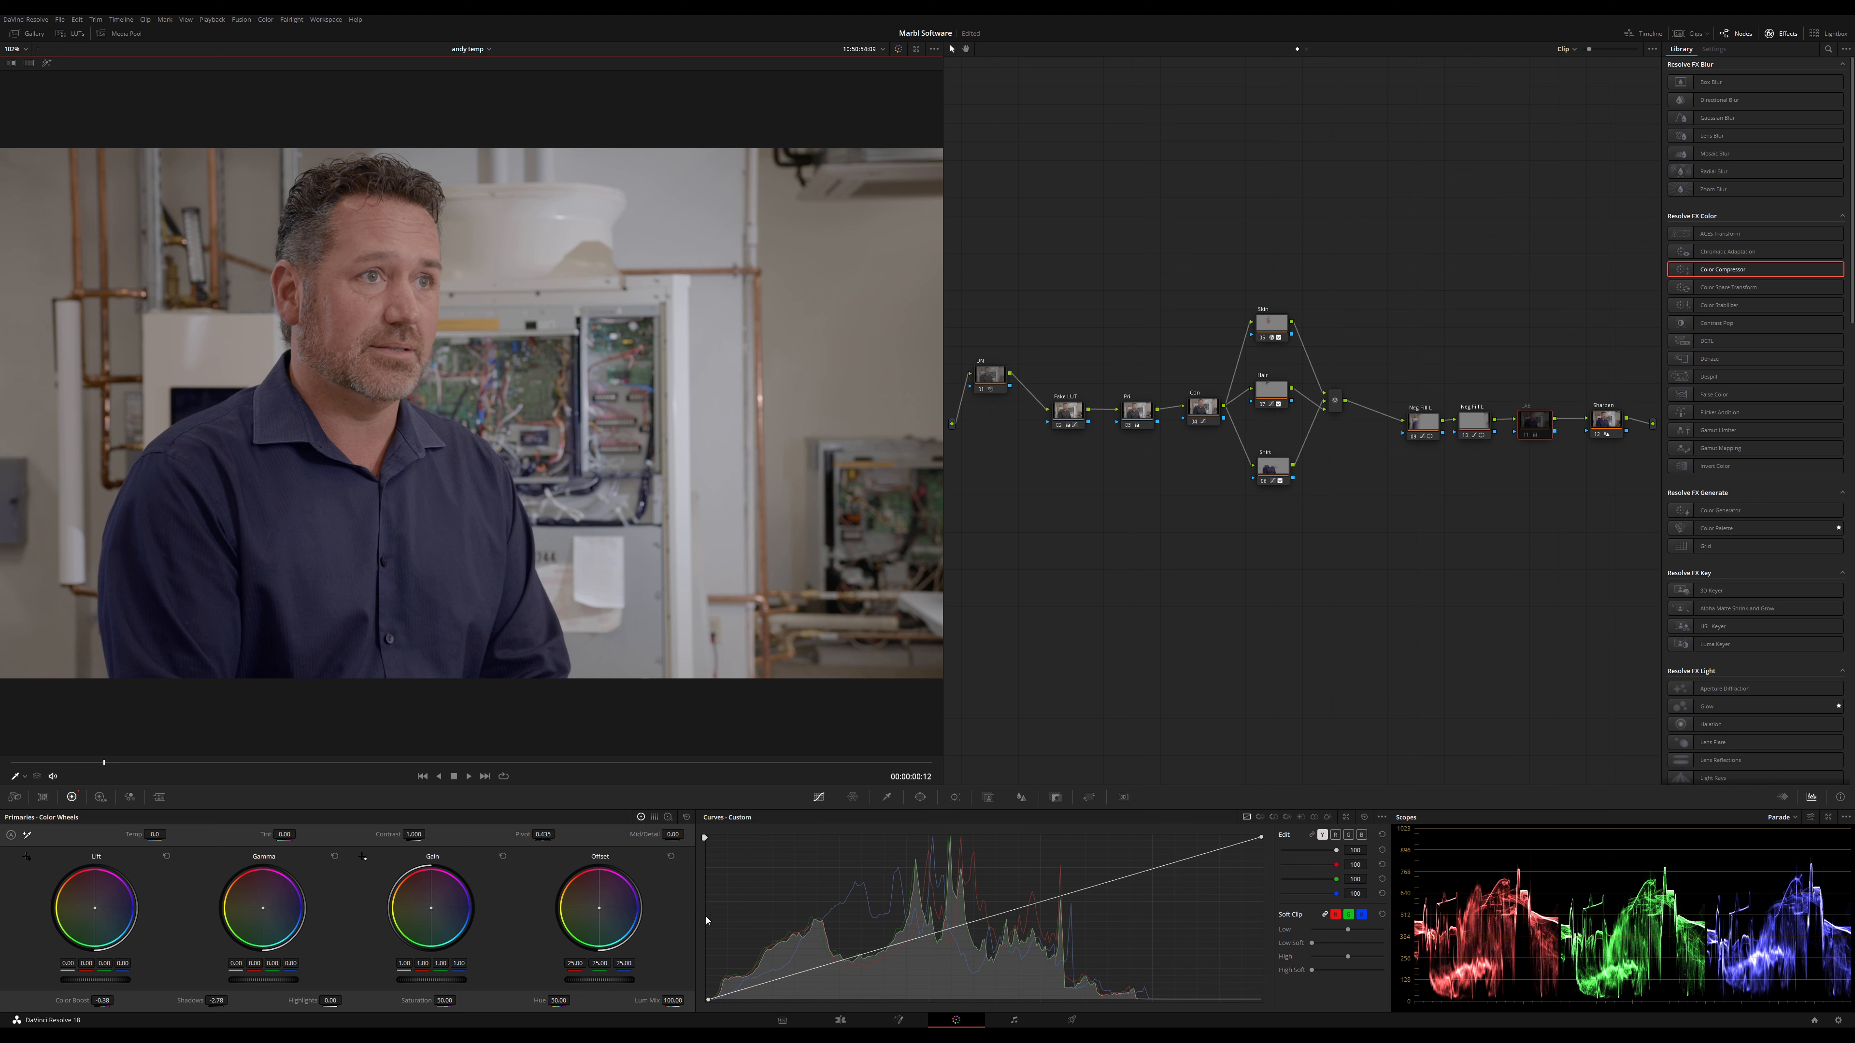
pyautogui.hotkey('ctrl', 'd')
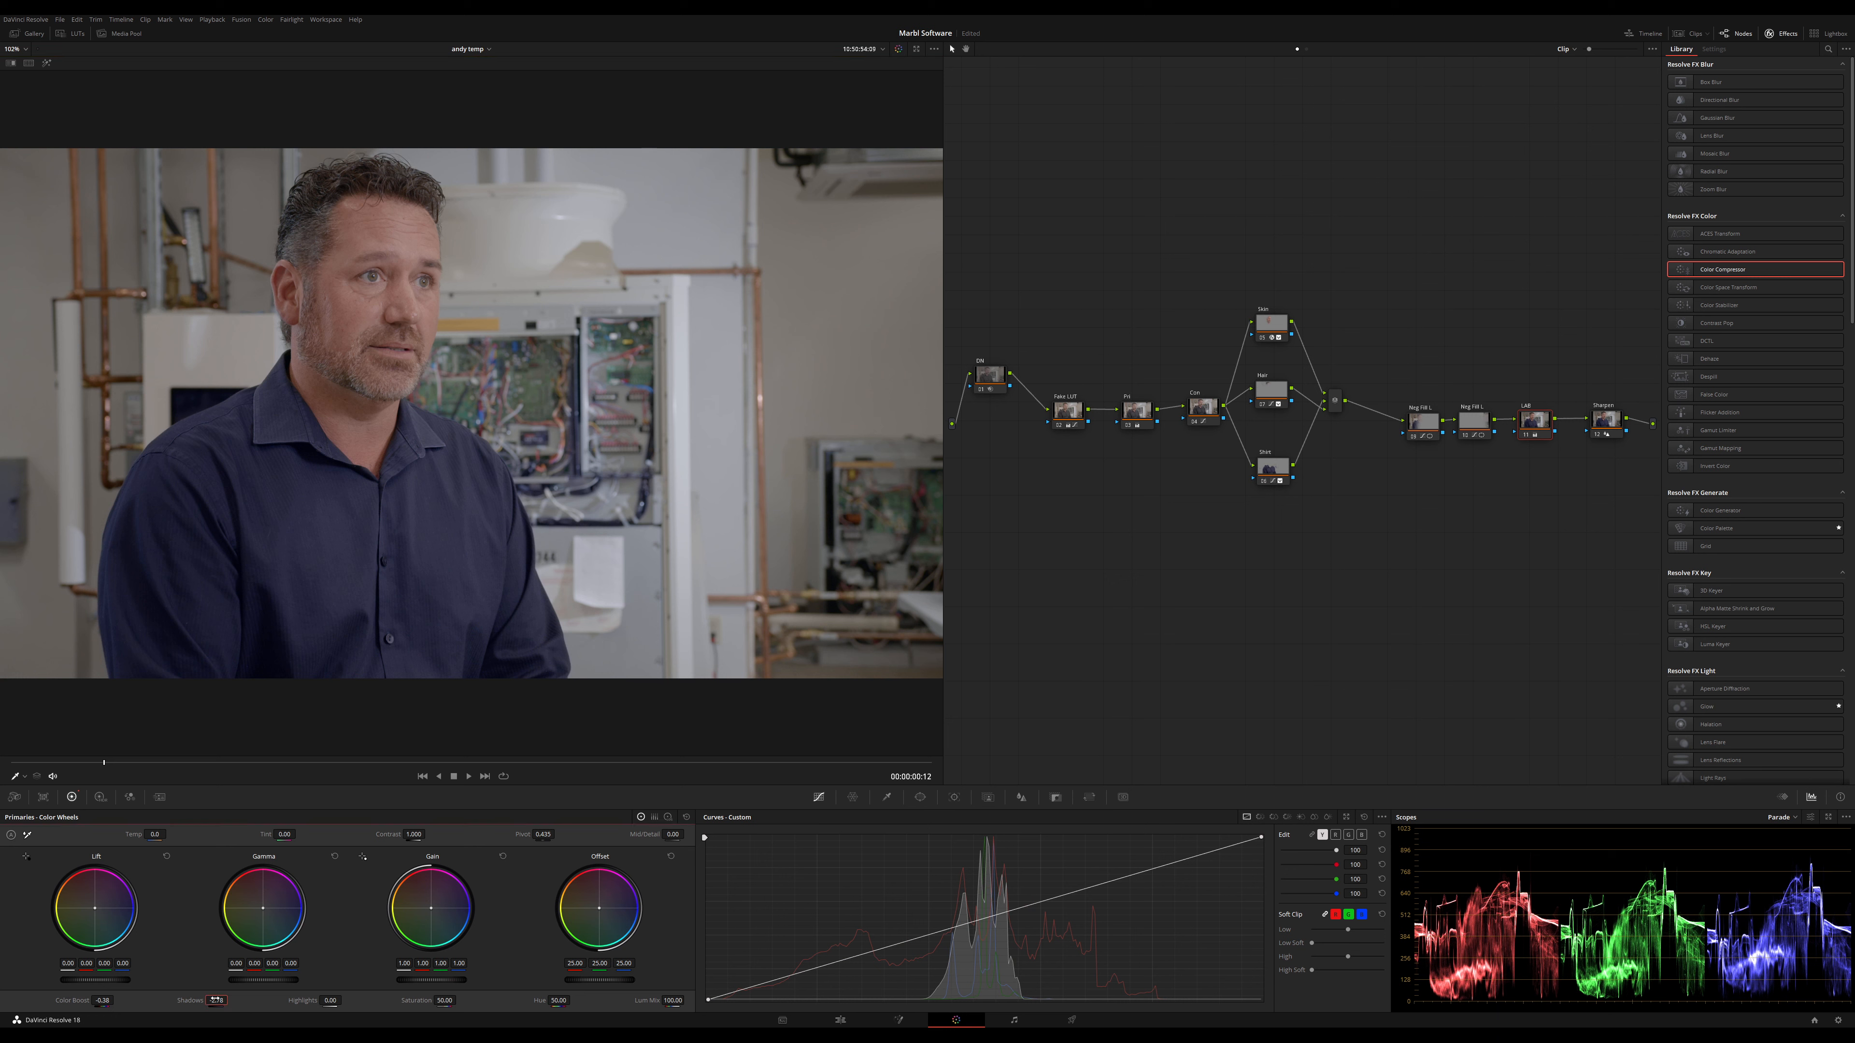
pyautogui.write('5')
pyautogui.press('Return')
# Select all nodes downstream of the Fake LUT node and disable them together
pyautogui.click(1274, 326)
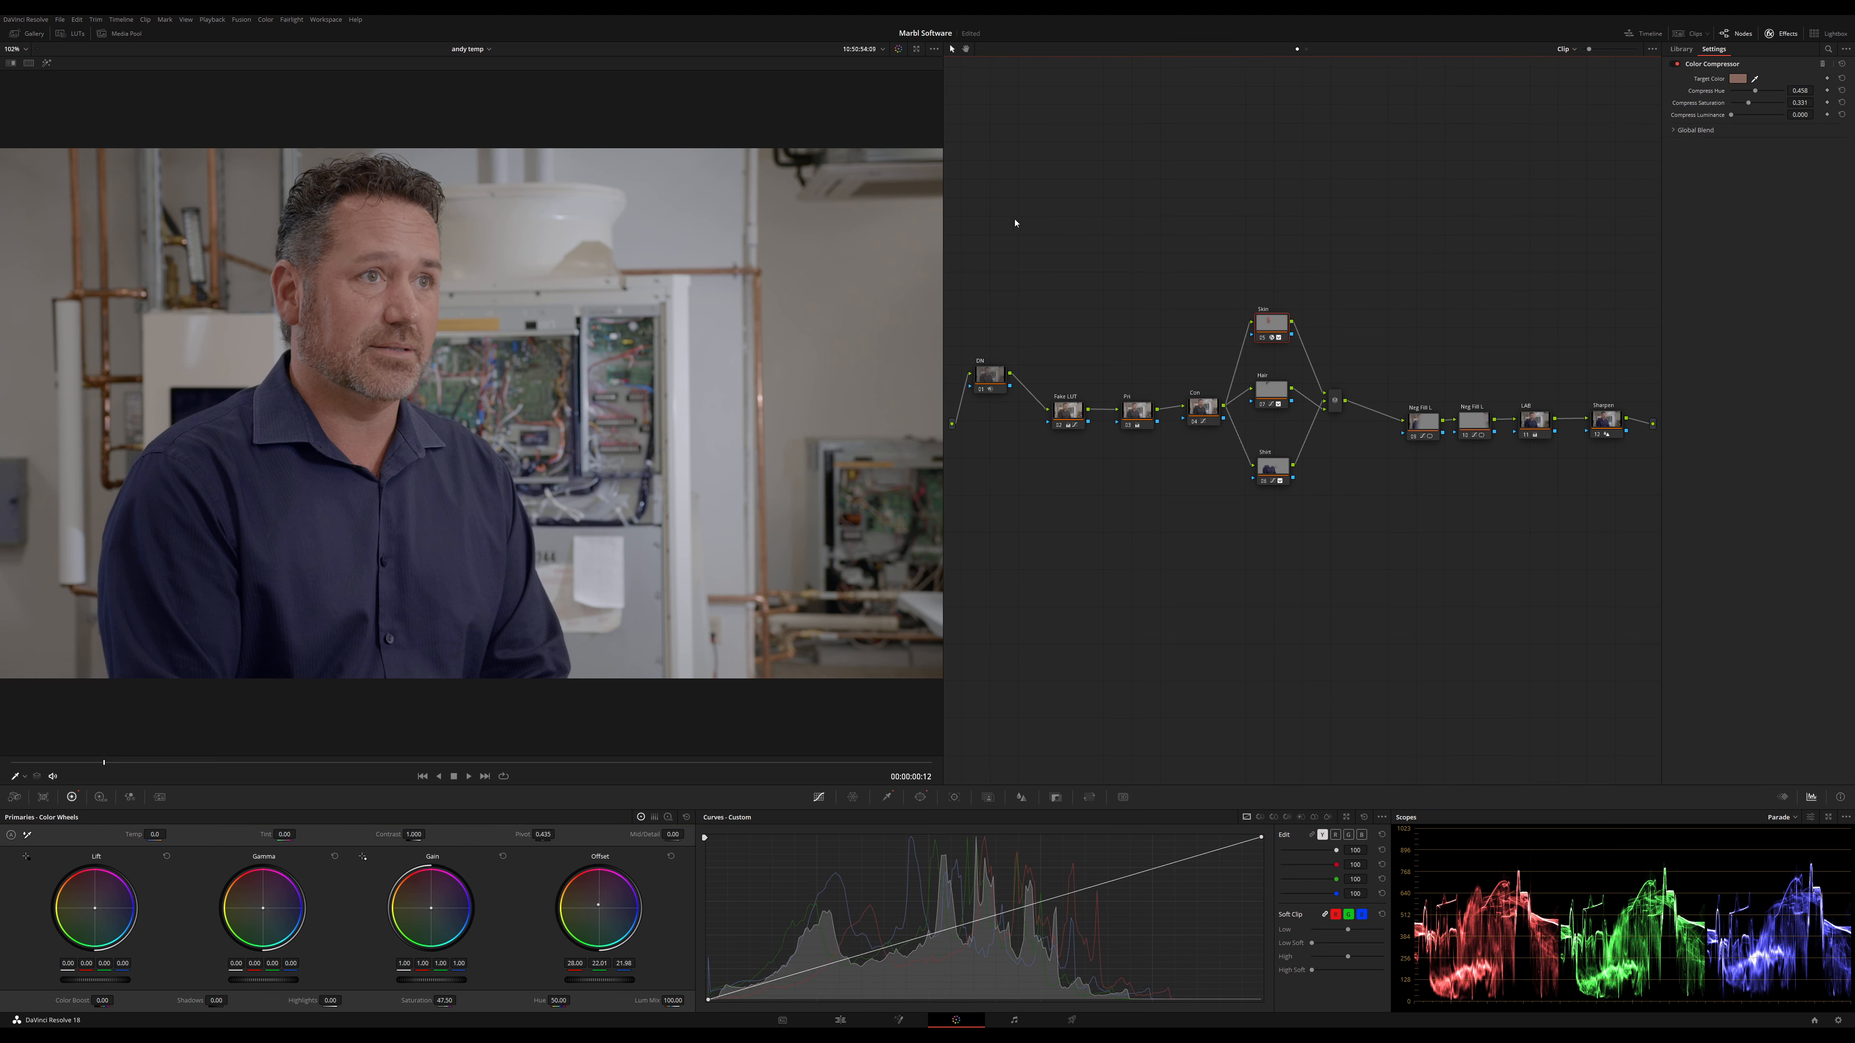
pyautogui.moveTo(1110, 235); pyautogui.dragTo(1665, 633)
pyautogui.hotkey('ctrl', 'd')
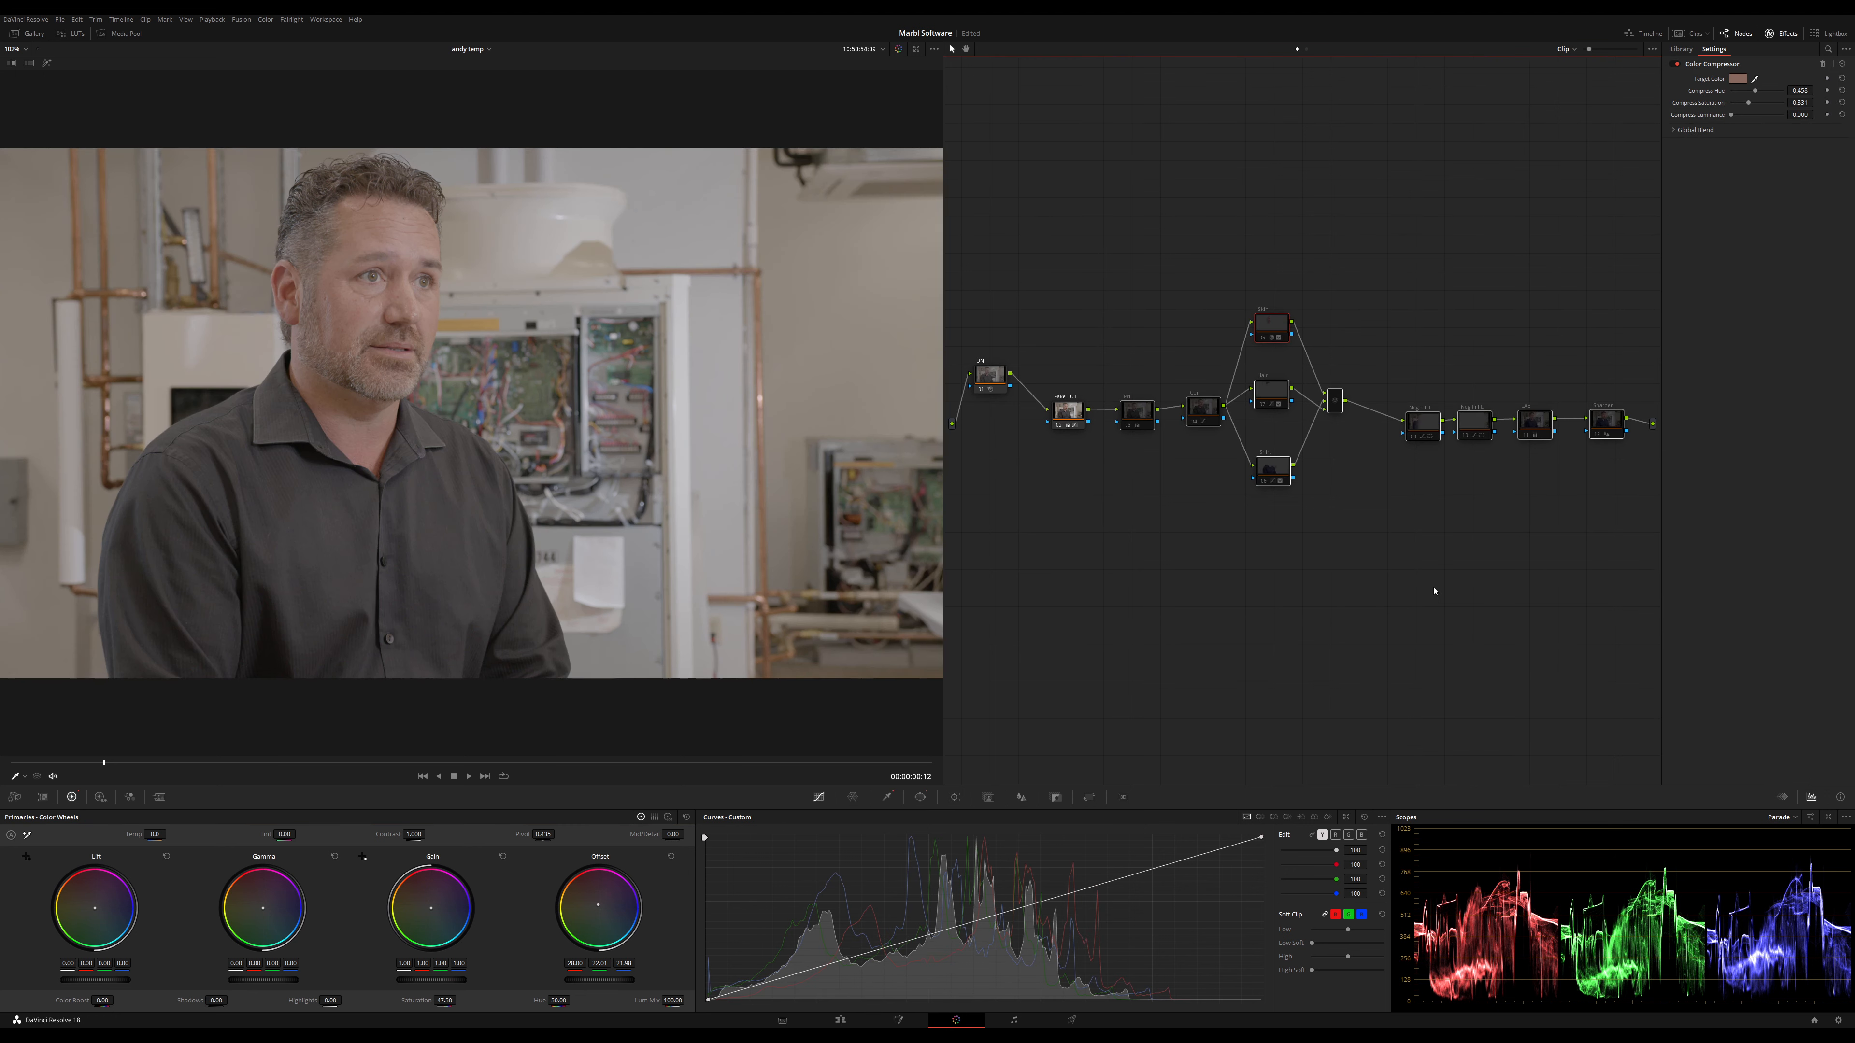
# Reposition the Fake LUT node and the two nodes after it in the tree, and re-enable those two
pyautogui.moveTo(1065, 412); pyautogui.dragTo(1048, 388)
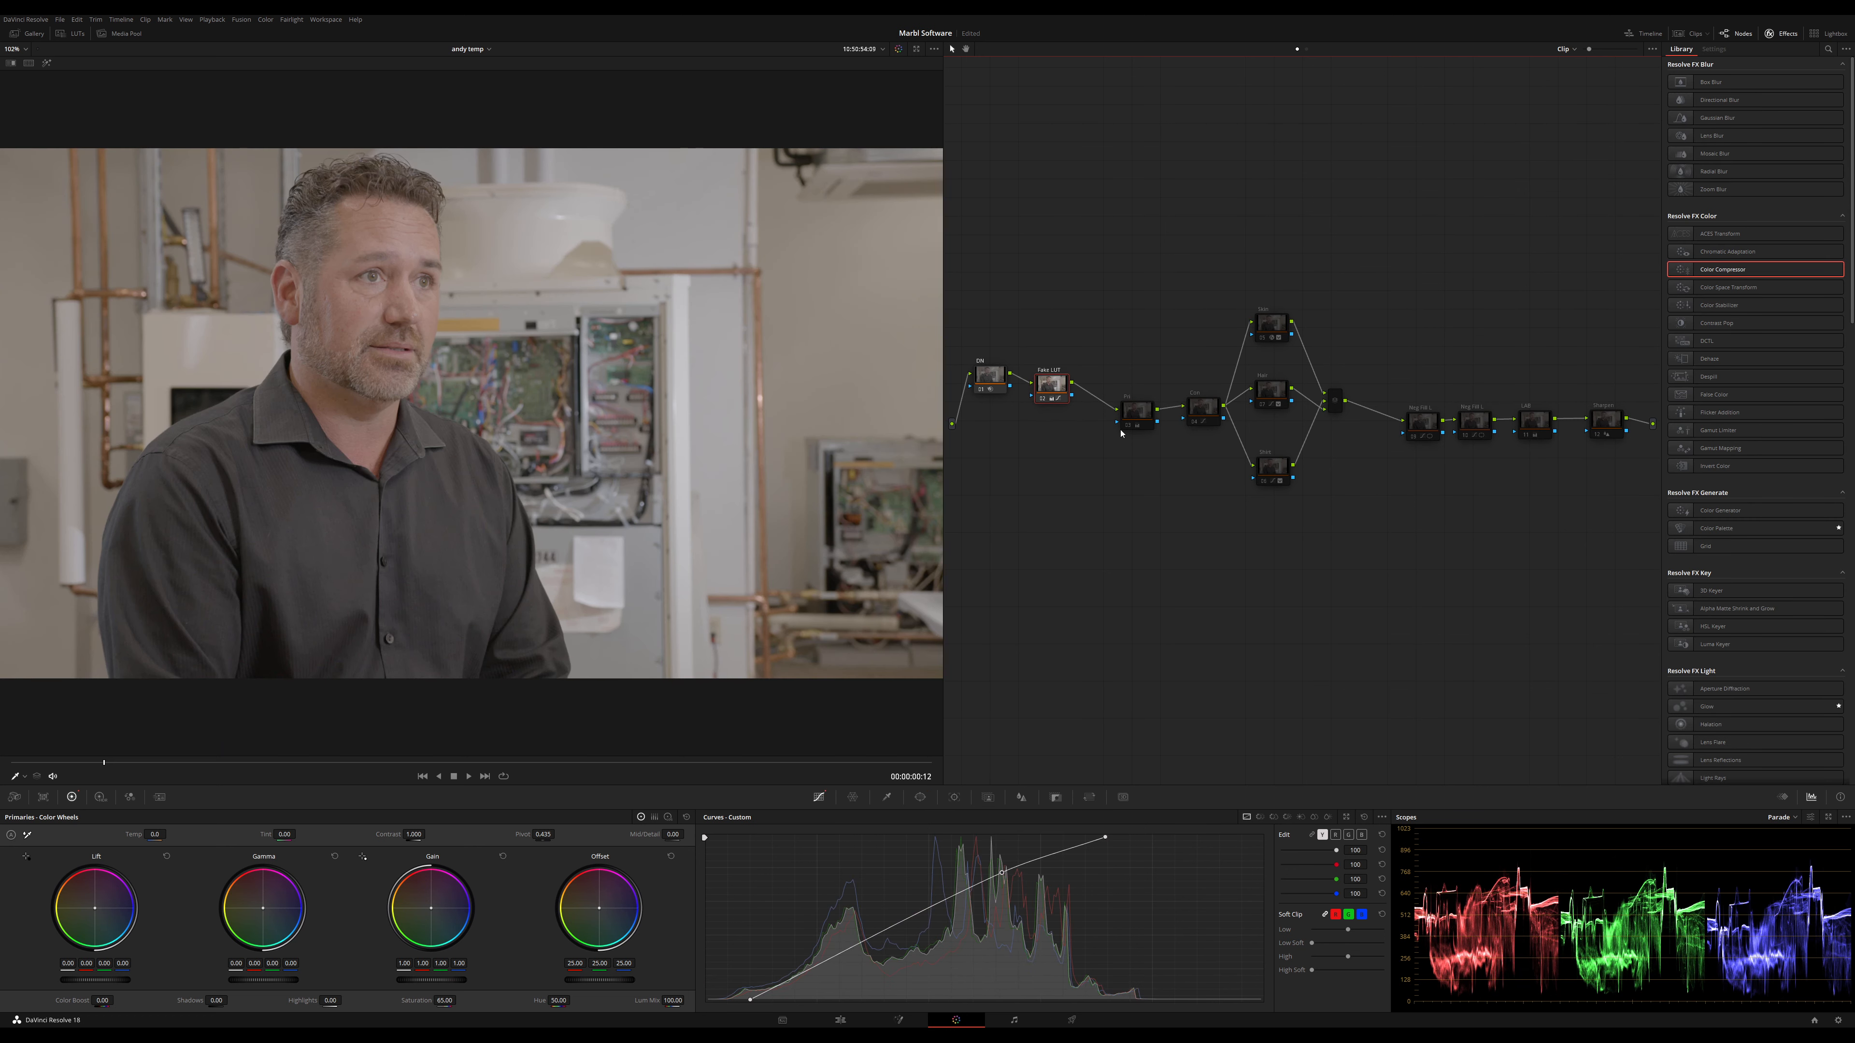
pyautogui.click(1130, 415)
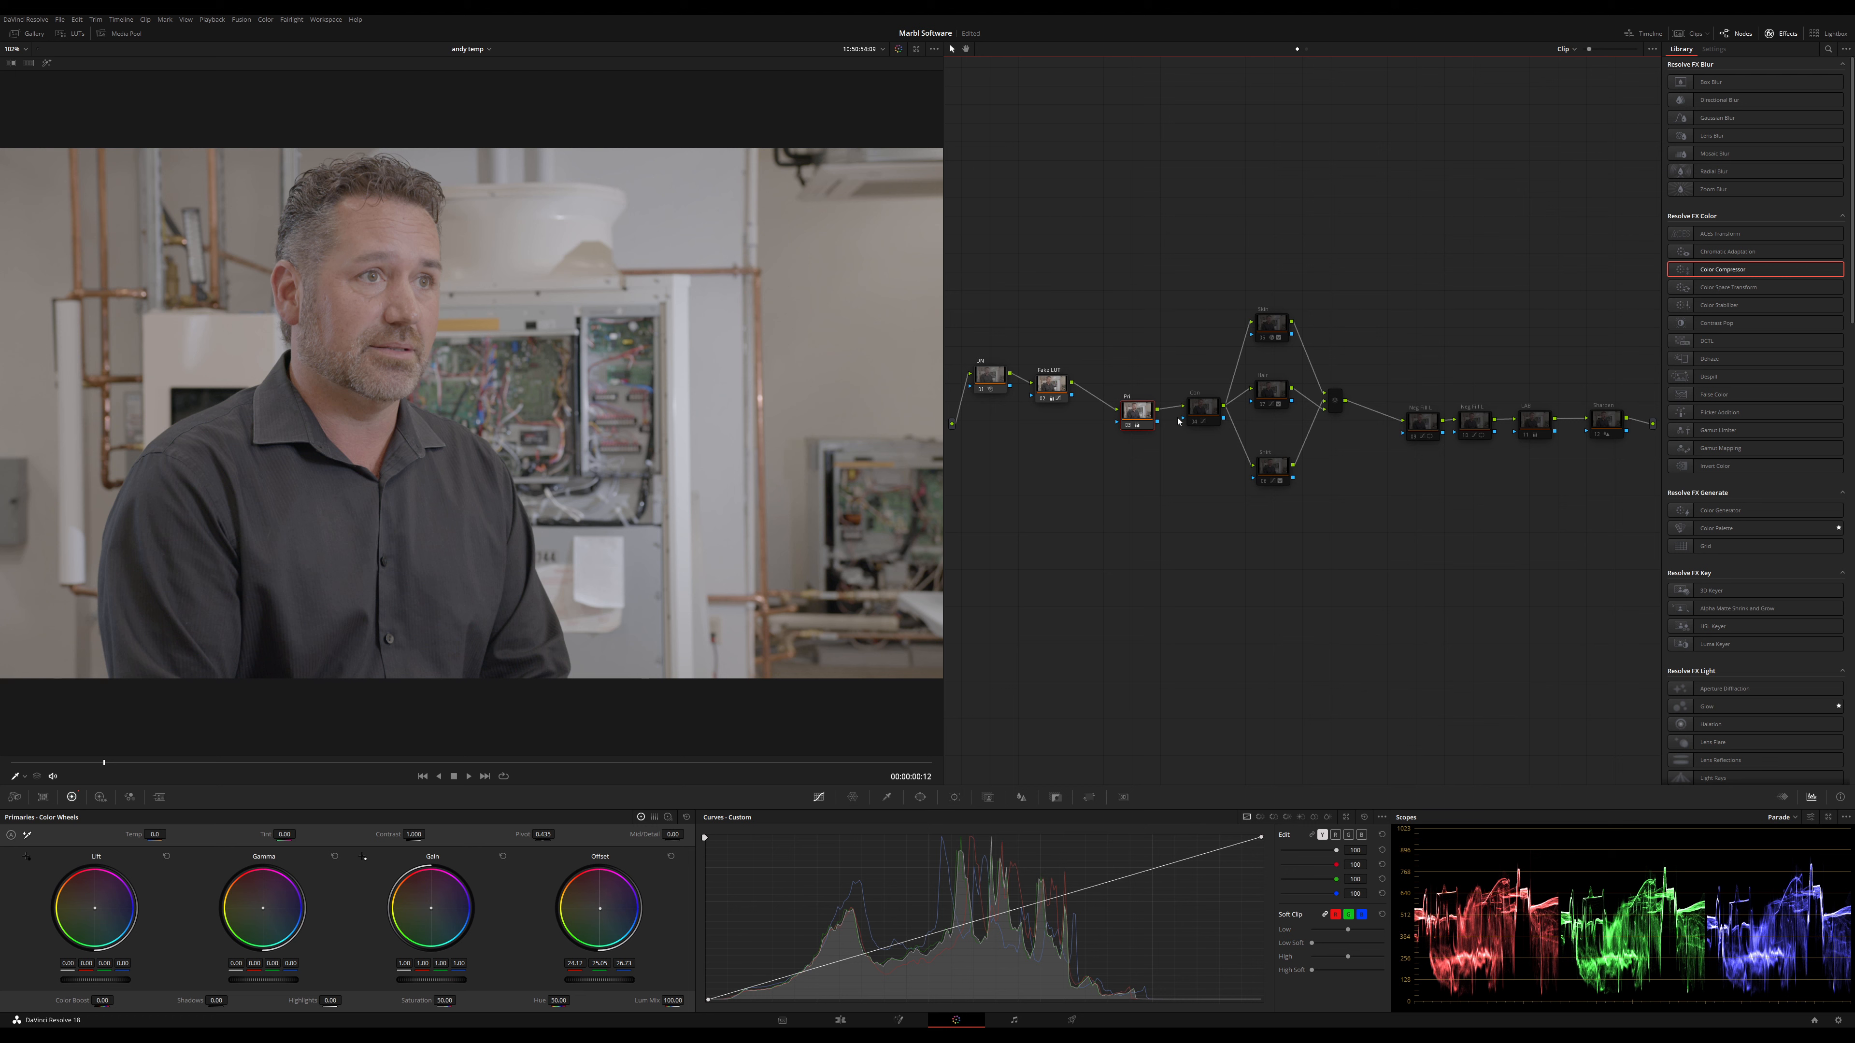
pyautogui.moveTo(1139, 410); pyautogui.dragTo(1173, 415)
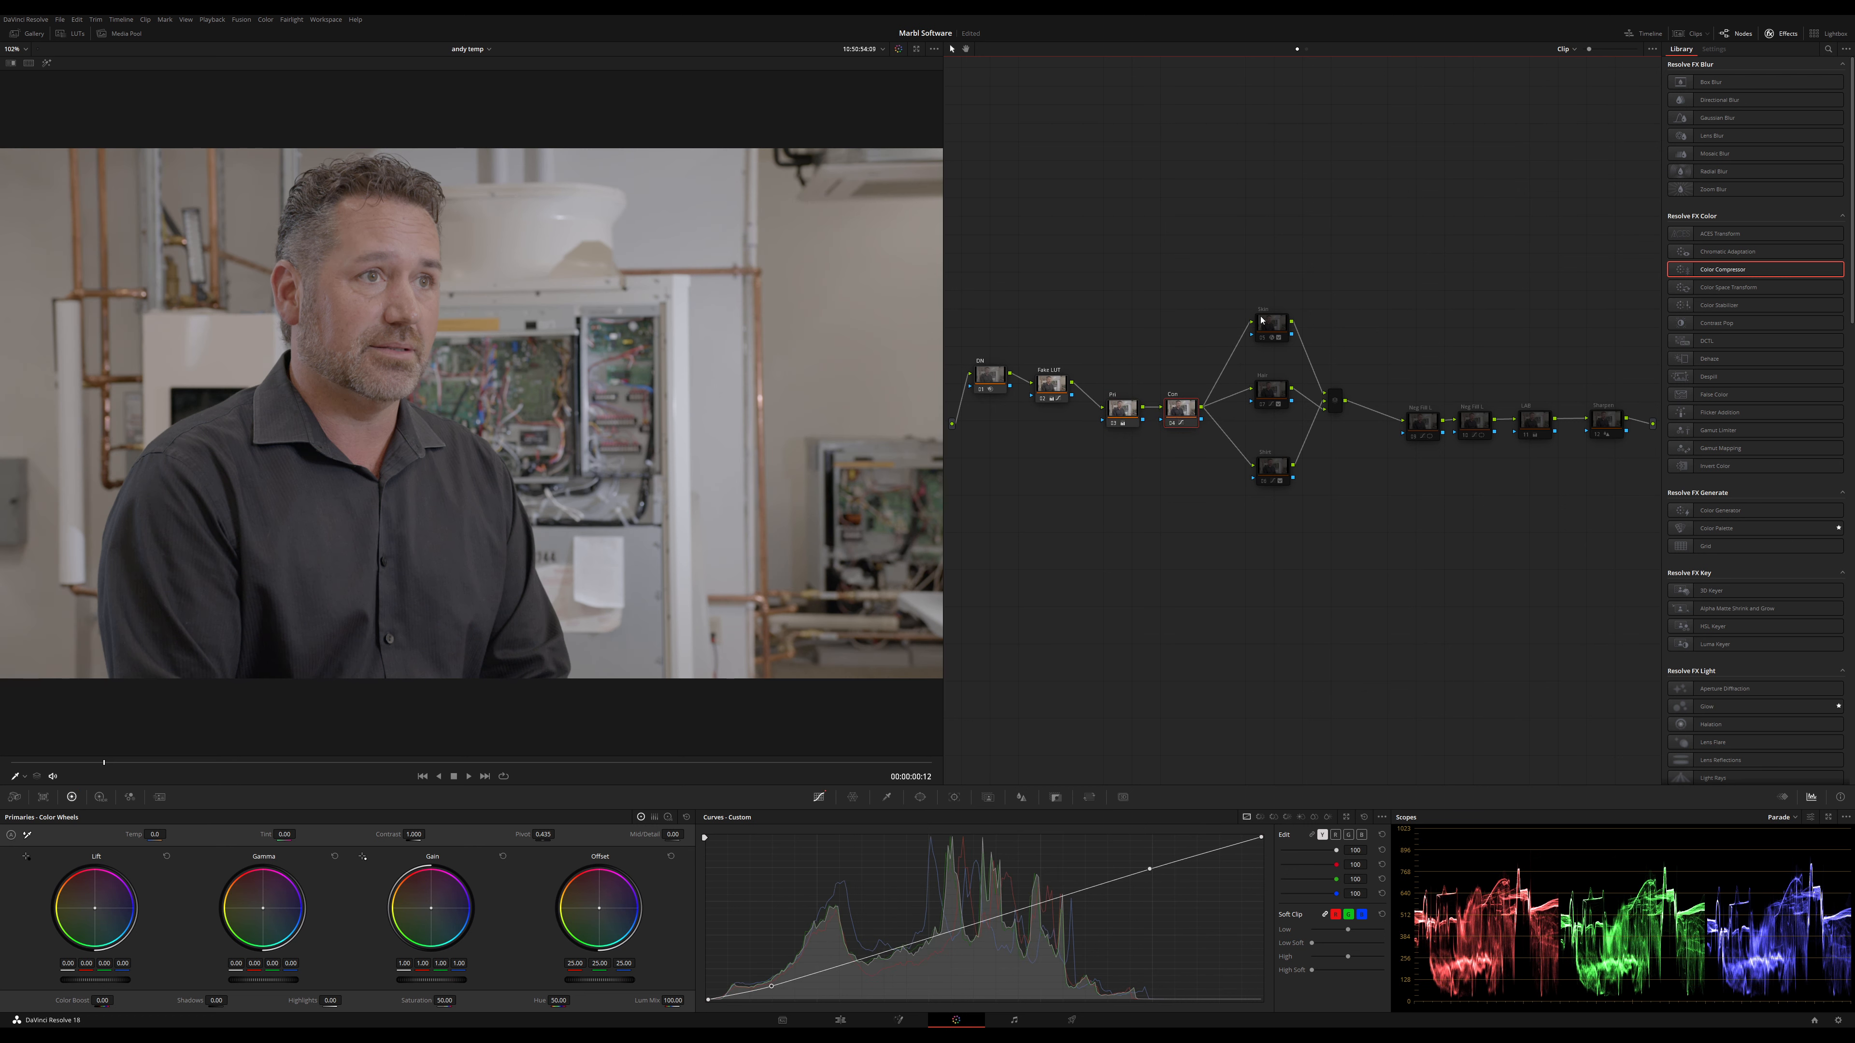
# Re-enable the parallel skin, hair and shirt nodes one by one to review what each contributes
pyautogui.click(1281, 327)
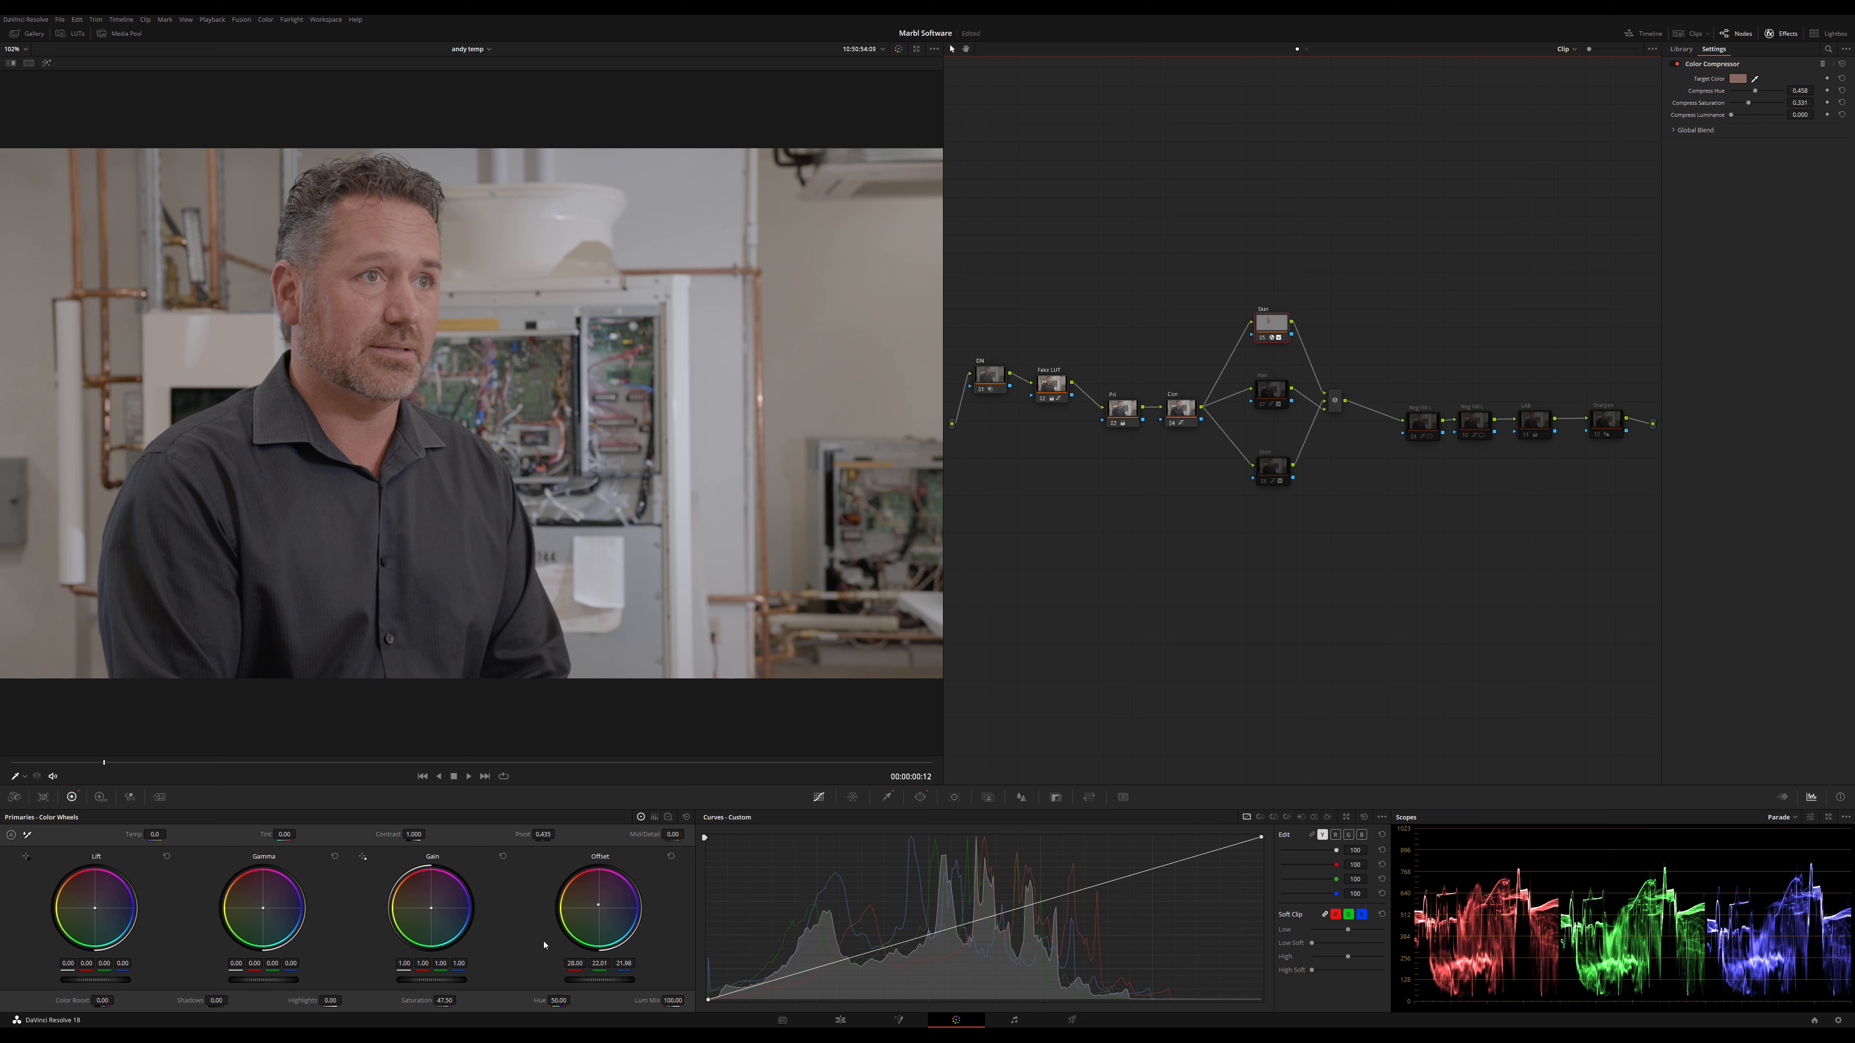
pyautogui.click(445, 1000)
pyautogui.moveTo(447, 1001); pyautogui.dragTo(447, 1000)
pyautogui.click(1277, 398)
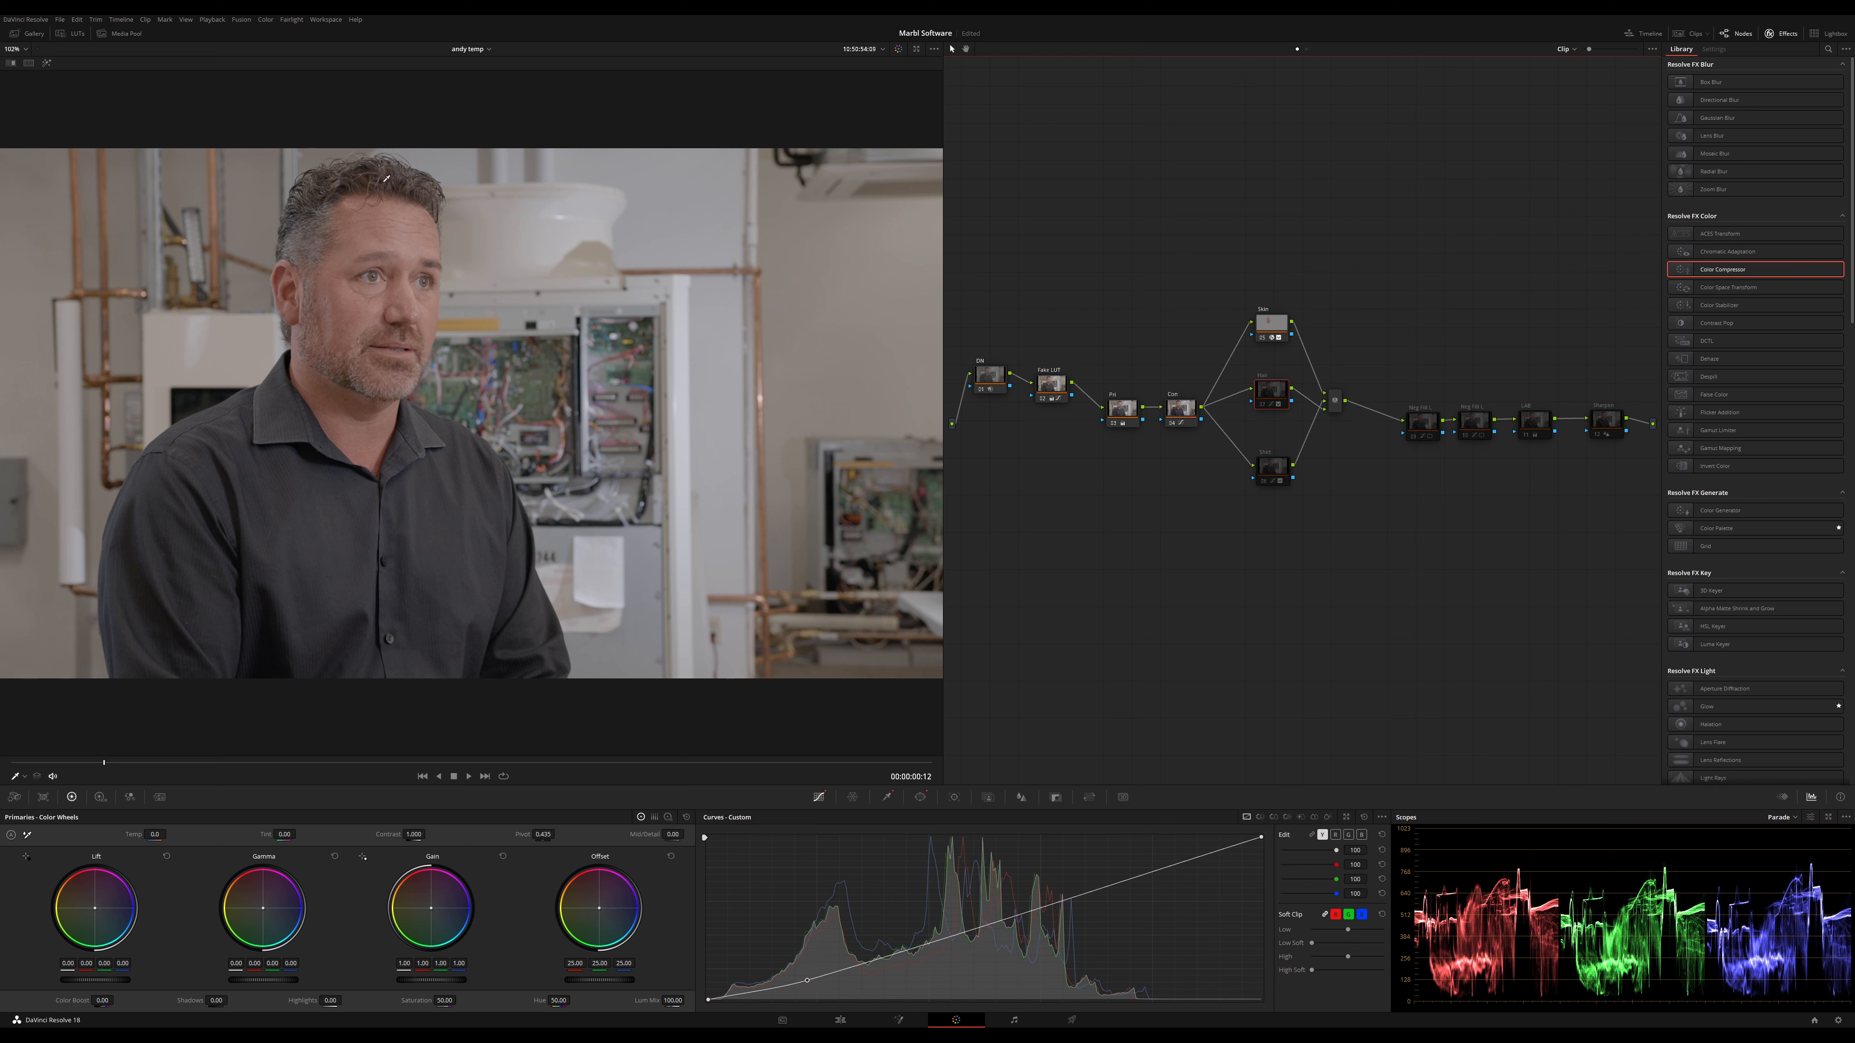
pyautogui.moveTo(387, 178); pyautogui.dragTo(279, 227)
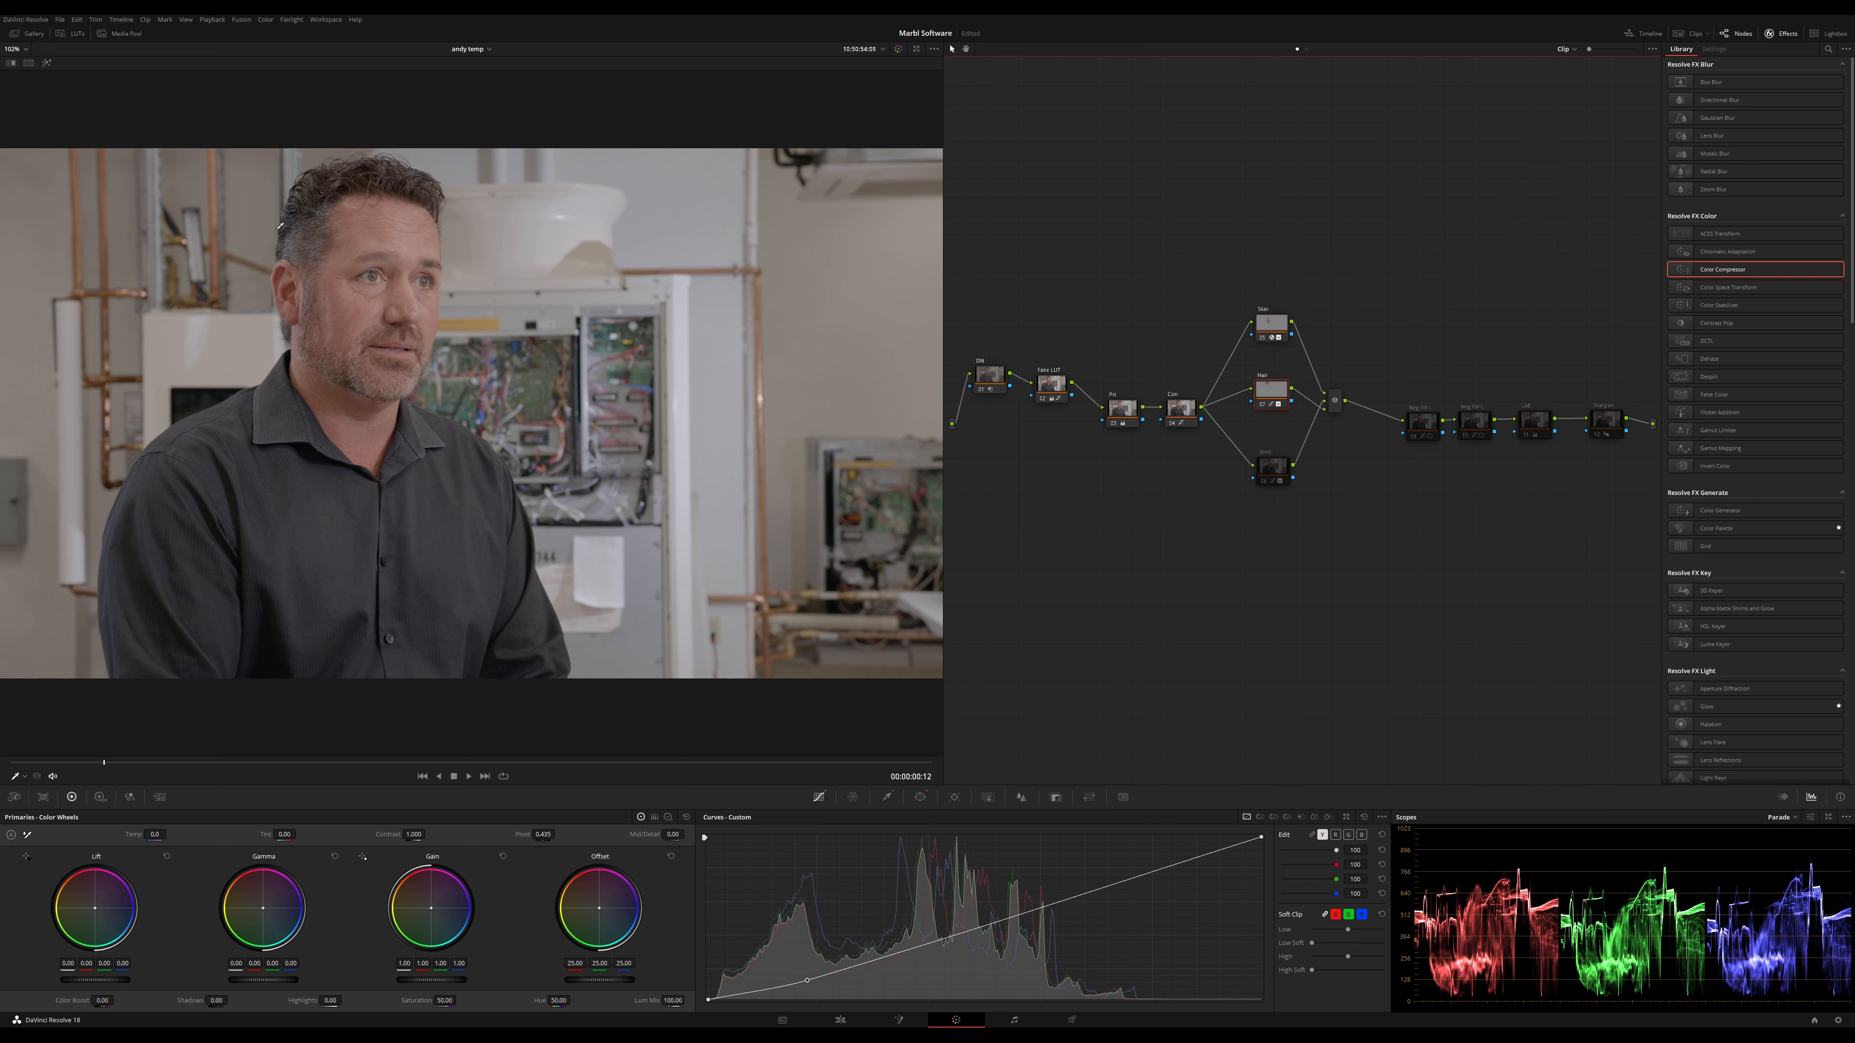
pyautogui.click(1277, 470)
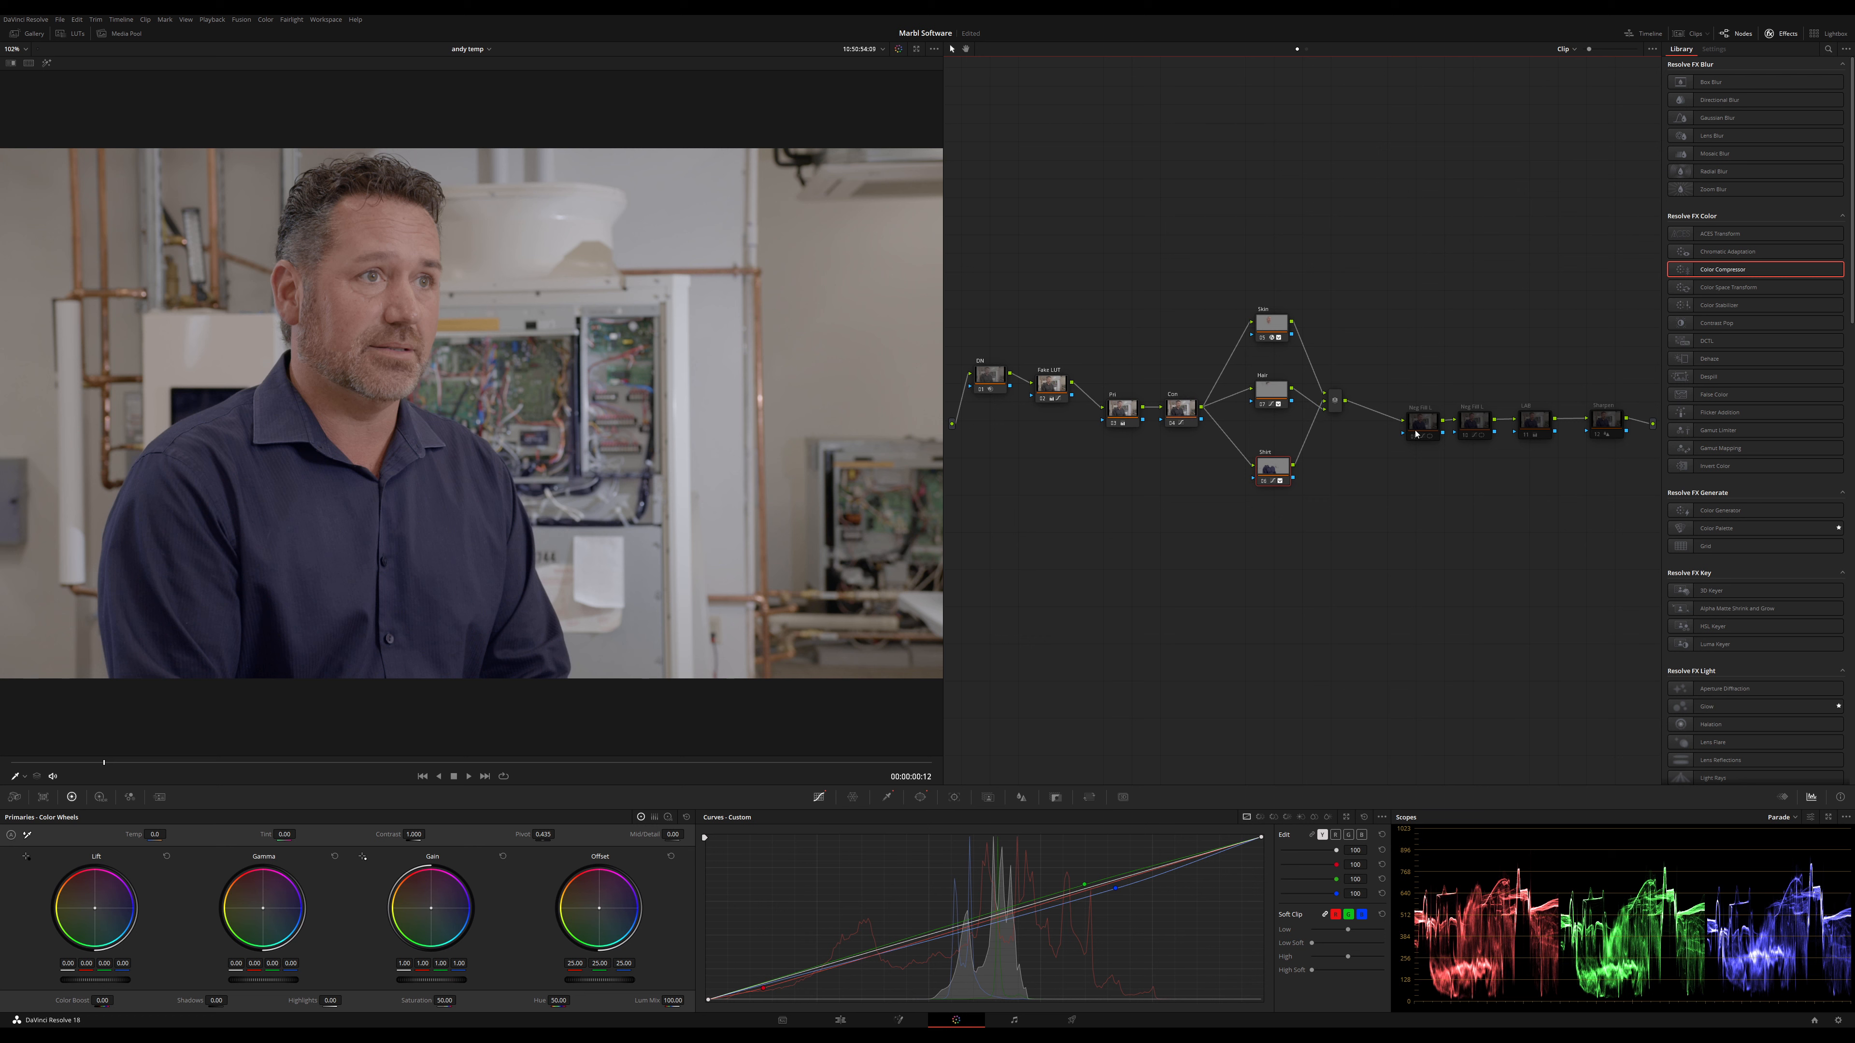
# Move the first Neg Fill node closer to the parallel mixer and re-enable both Neg Fill nodes
pyautogui.moveTo(1415, 434); pyautogui.dragTo(1385, 431)
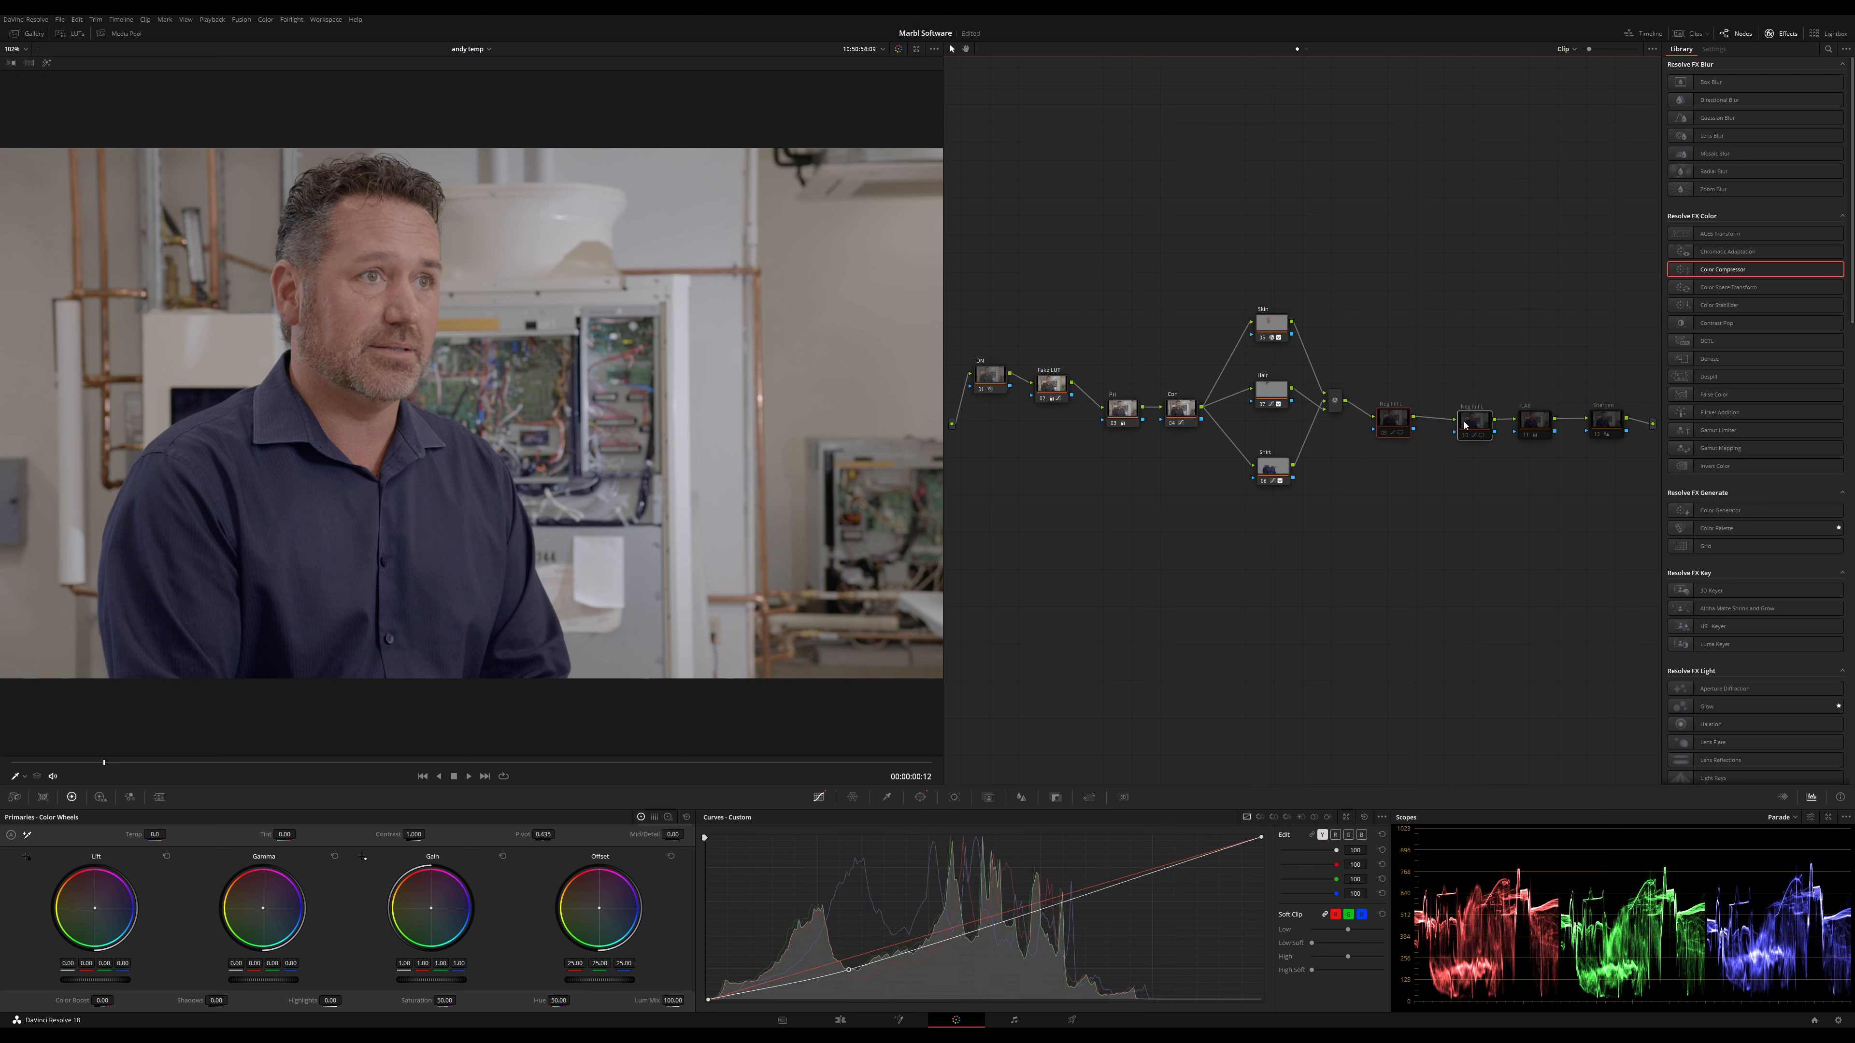
pyautogui.hotkey('ctrl', 'd')
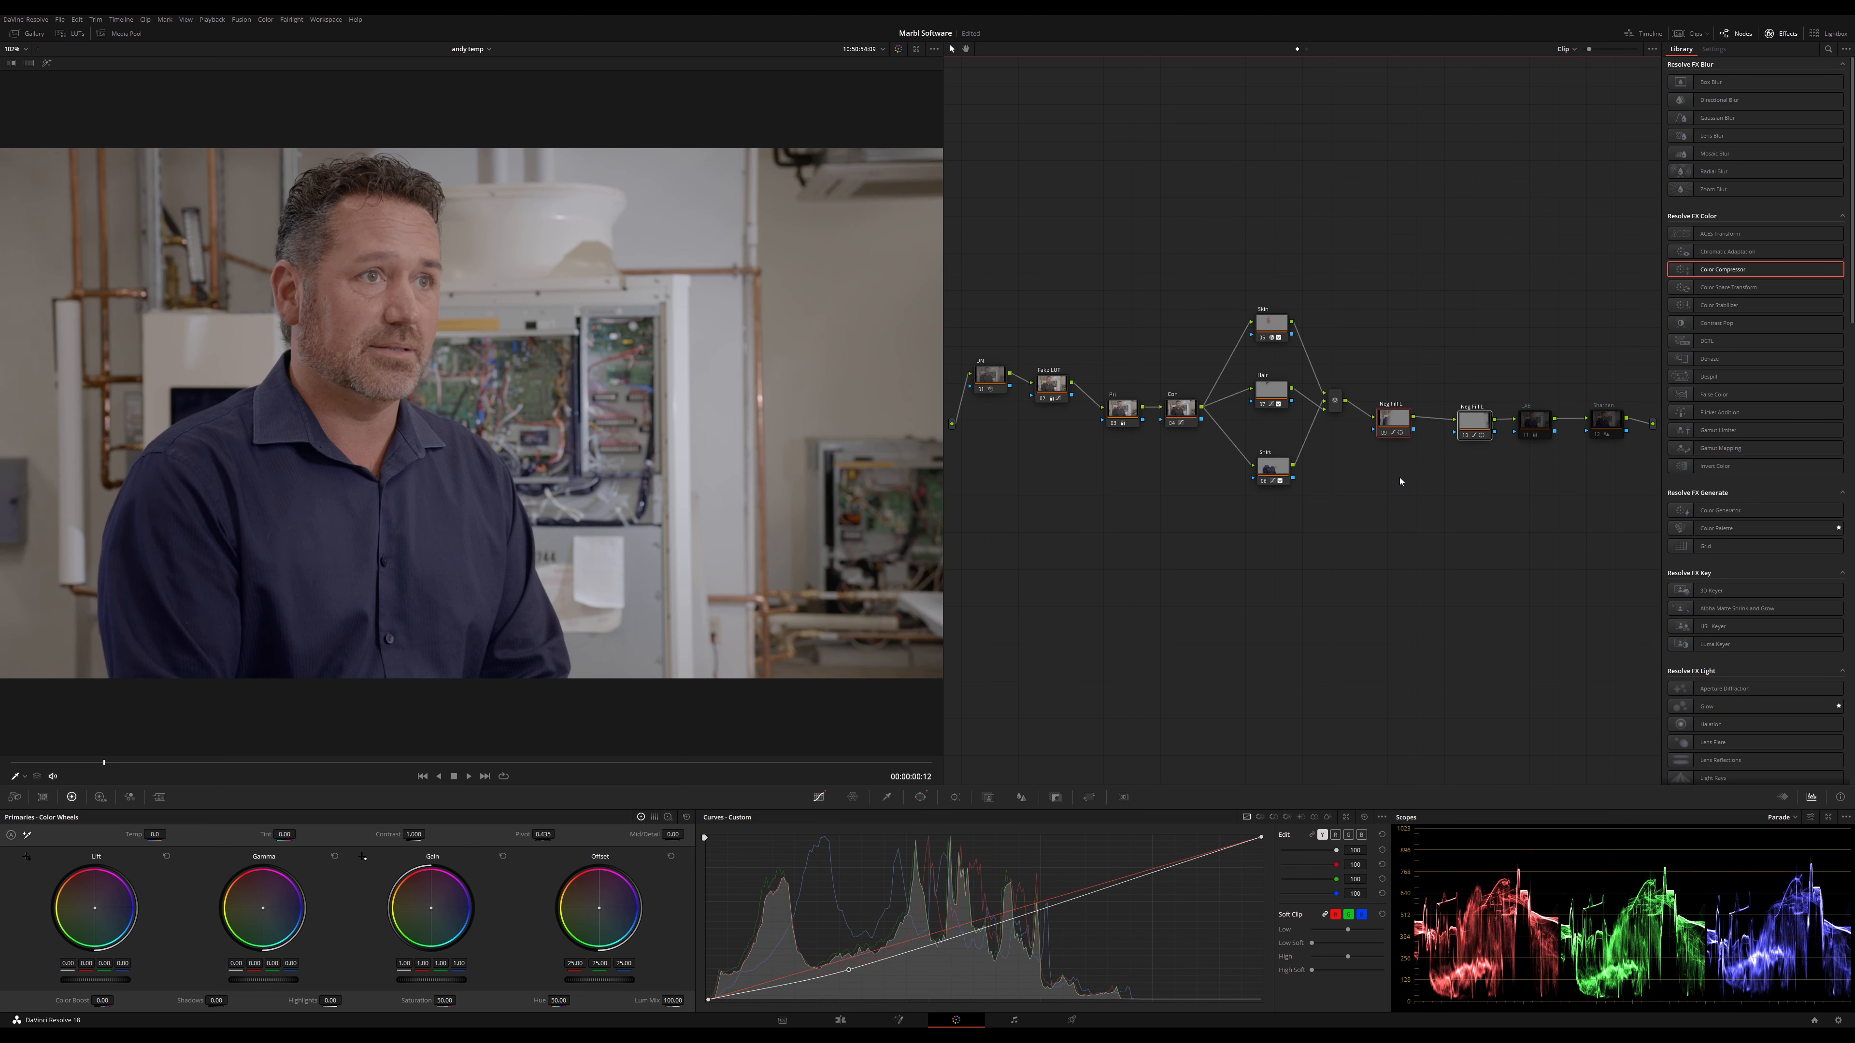
# Re-enable the LAB node and toggle it off and on to compare its effect on the image
pyautogui.click(1538, 429)
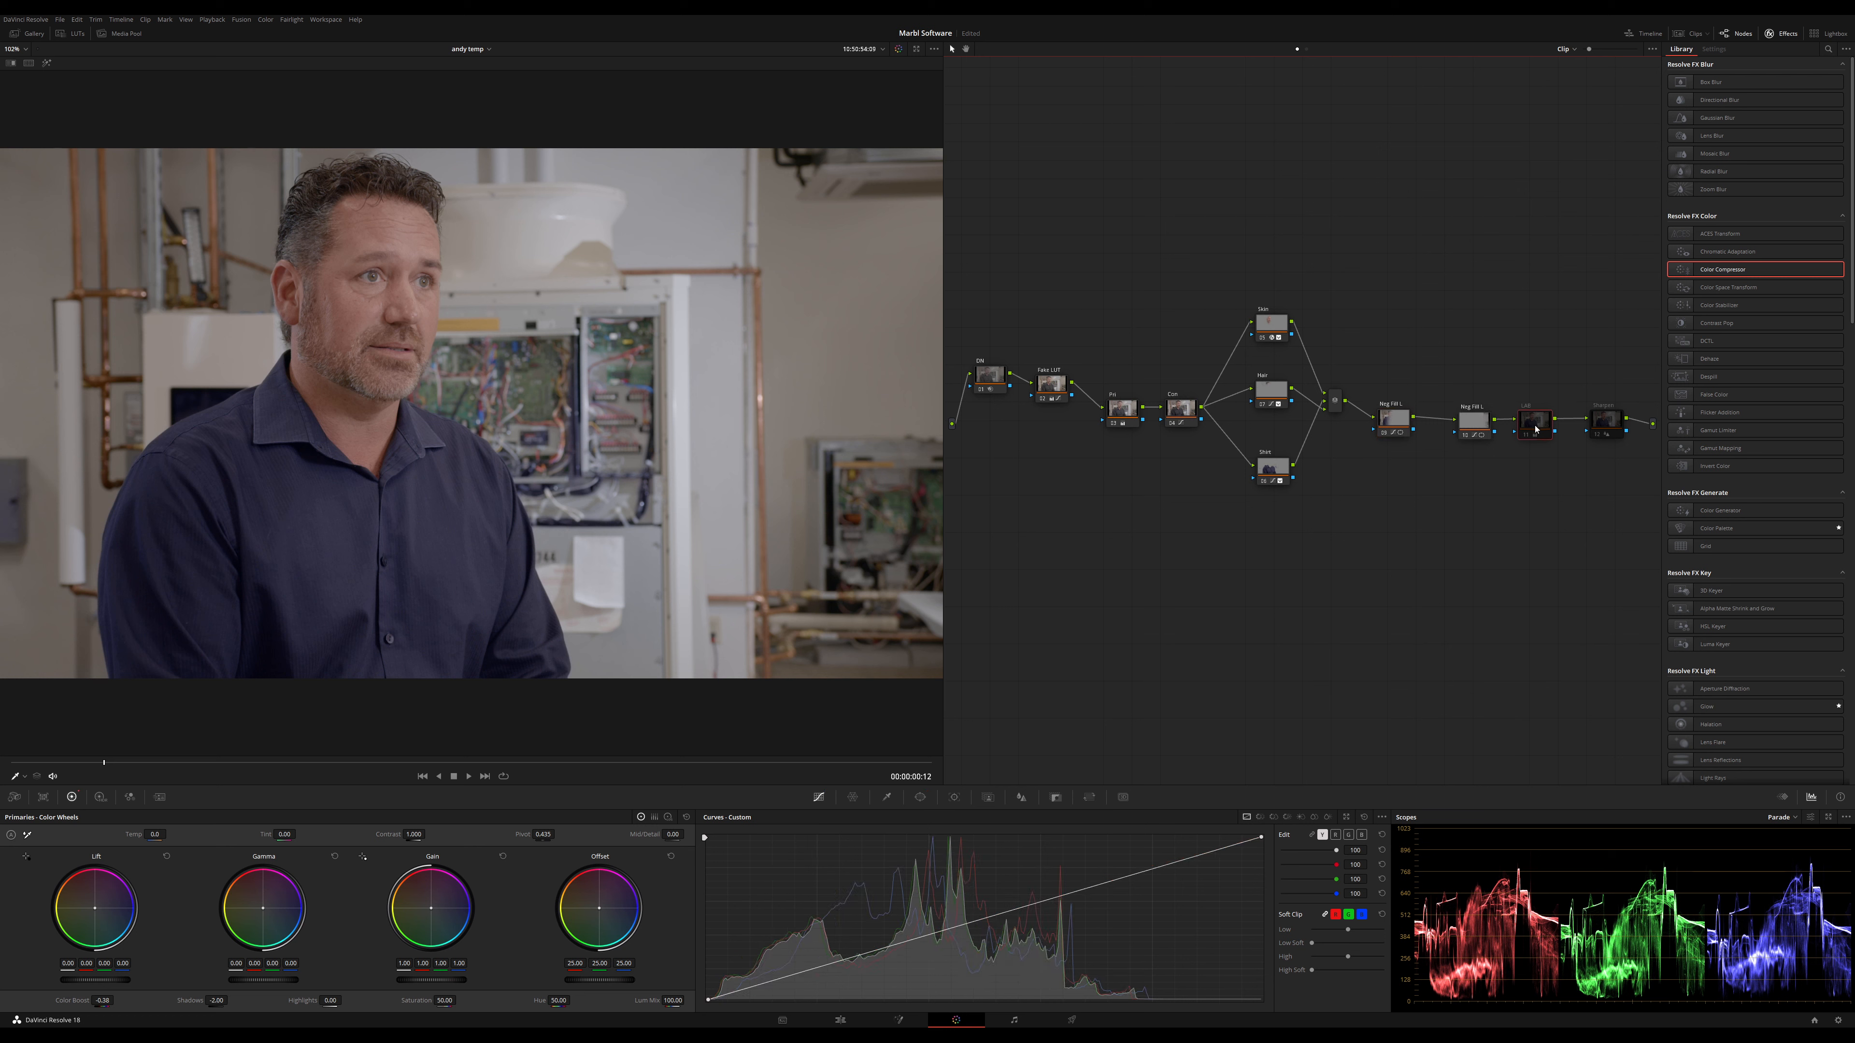
pyautogui.hotkey('ctrl', 'd')
pyautogui.hotkey('ctrl', 'd')
pyautogui.hotkey('ctrl', 'd')
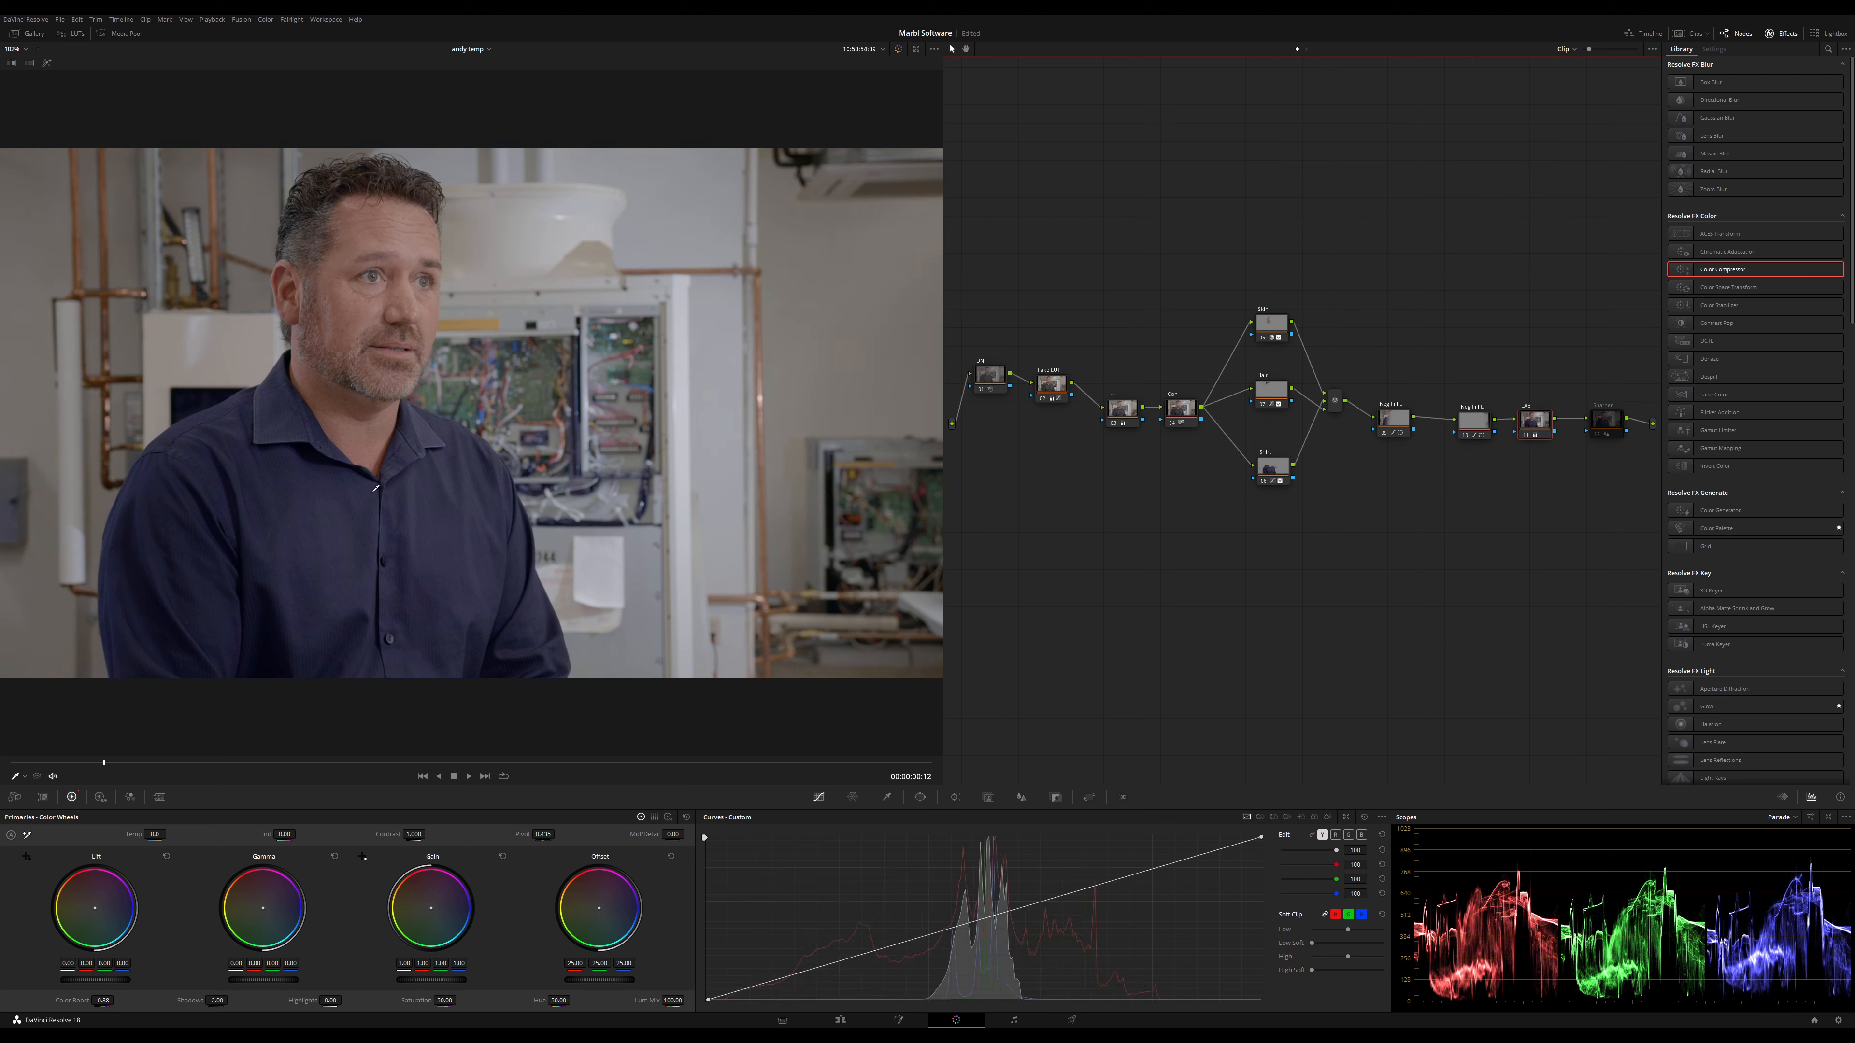
pyautogui.hotkey('ctrl', 'd')
pyautogui.hotkey('ctrl', 'd')
# Re-enable the Sharpen node and examine its radius values in the Blur settings
pyautogui.click(1605, 424)
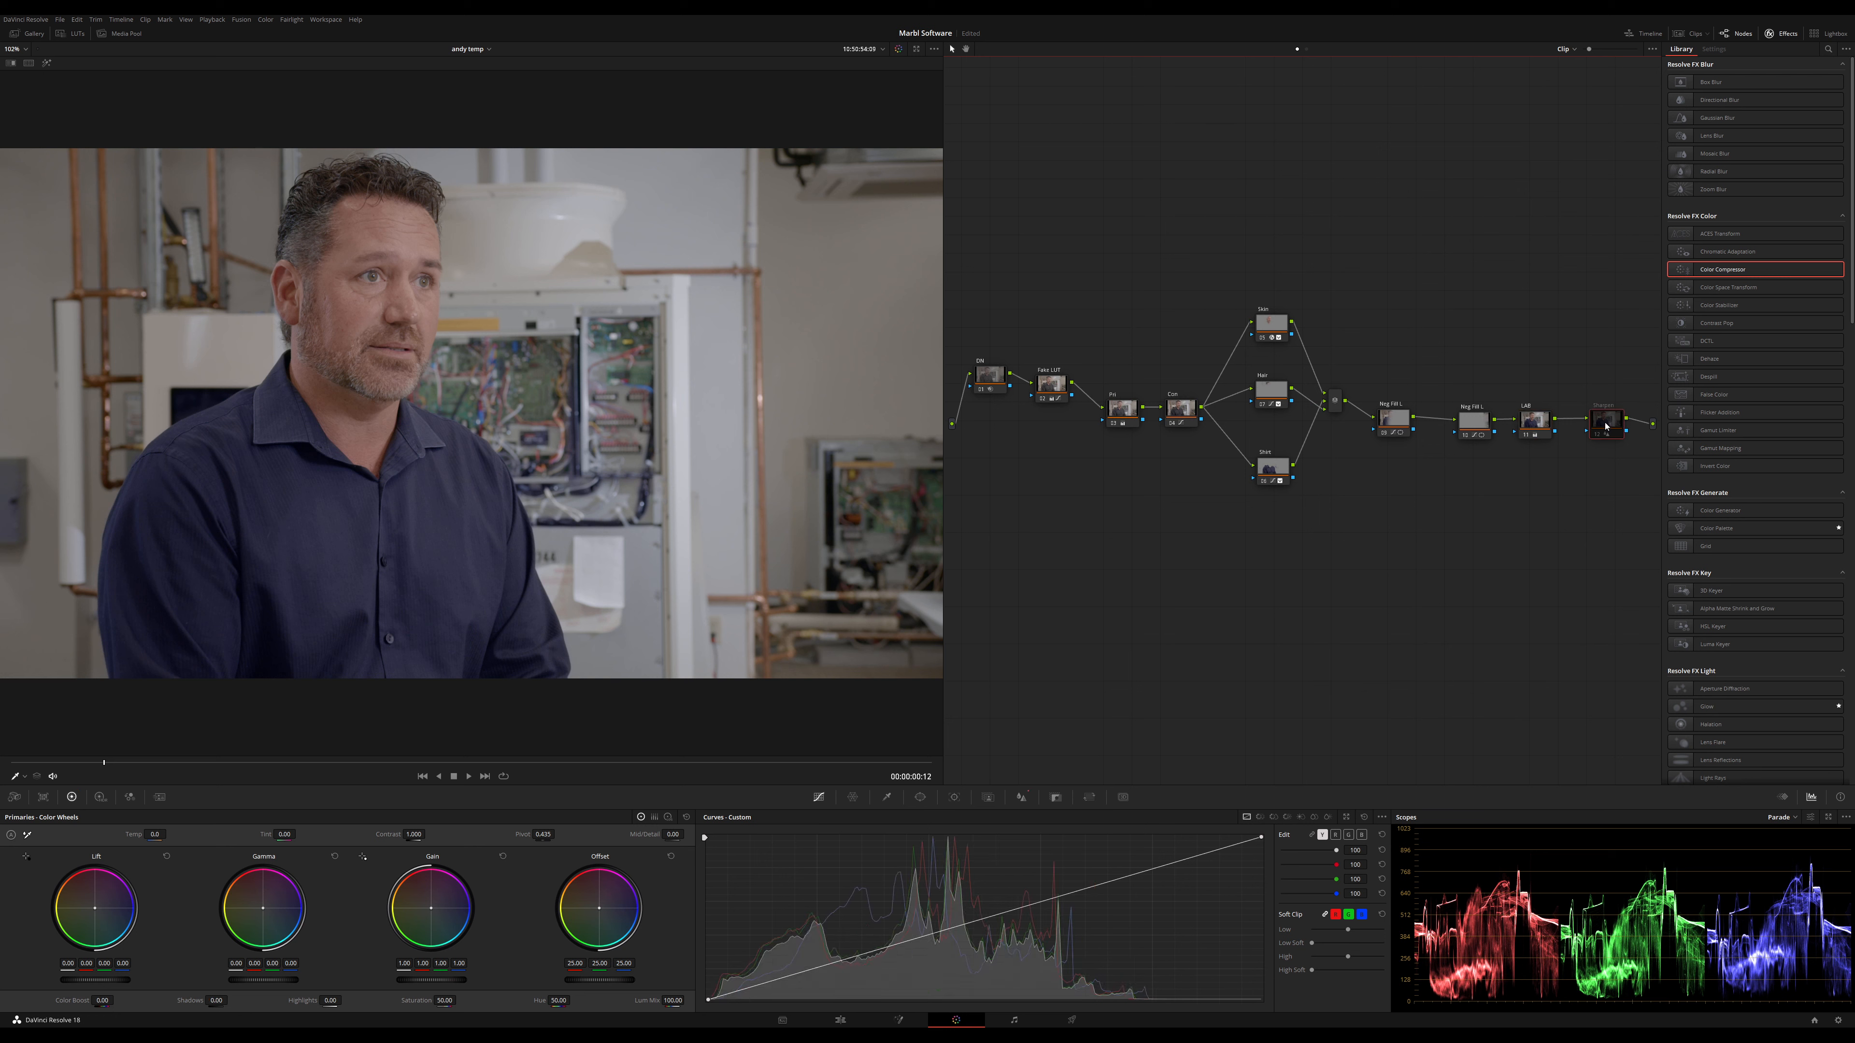
pyautogui.hotkey('ctrl', 'd')
pyautogui.click(1021, 797)
pyautogui.moveTo(848, 971); pyautogui.dragTo(841, 971)
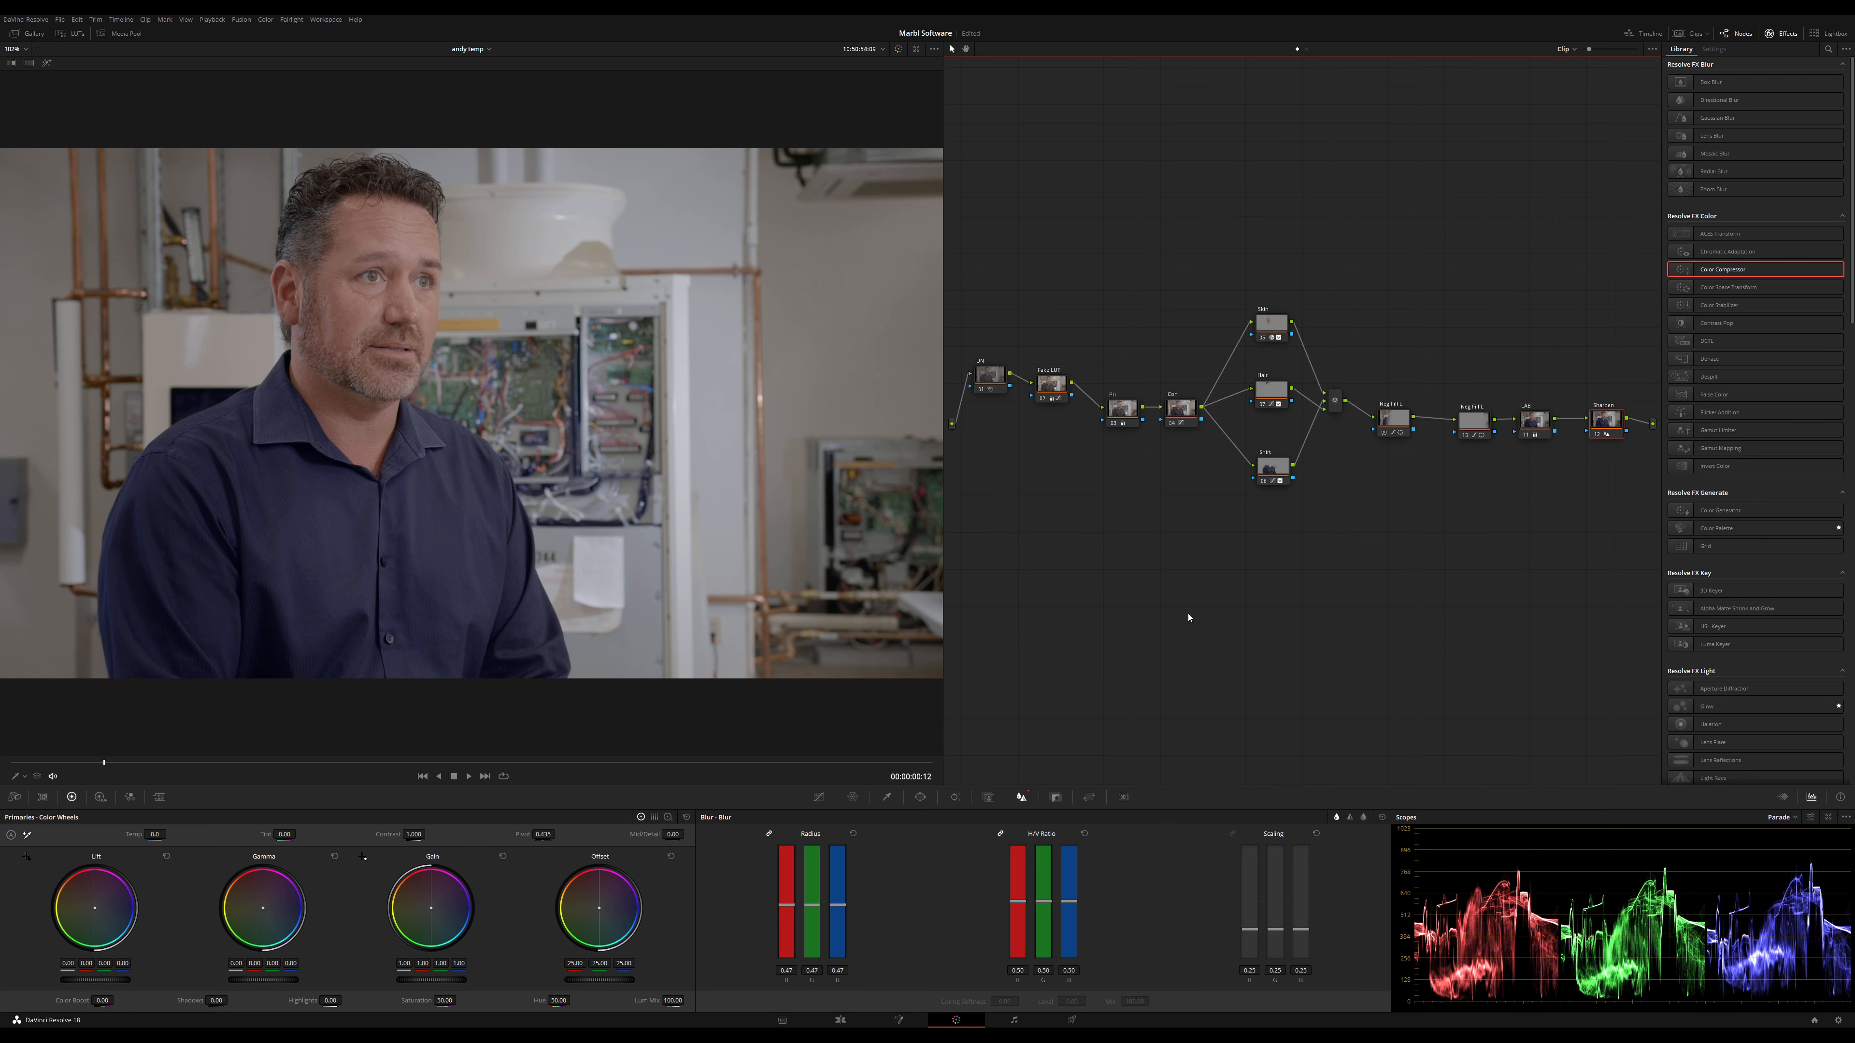